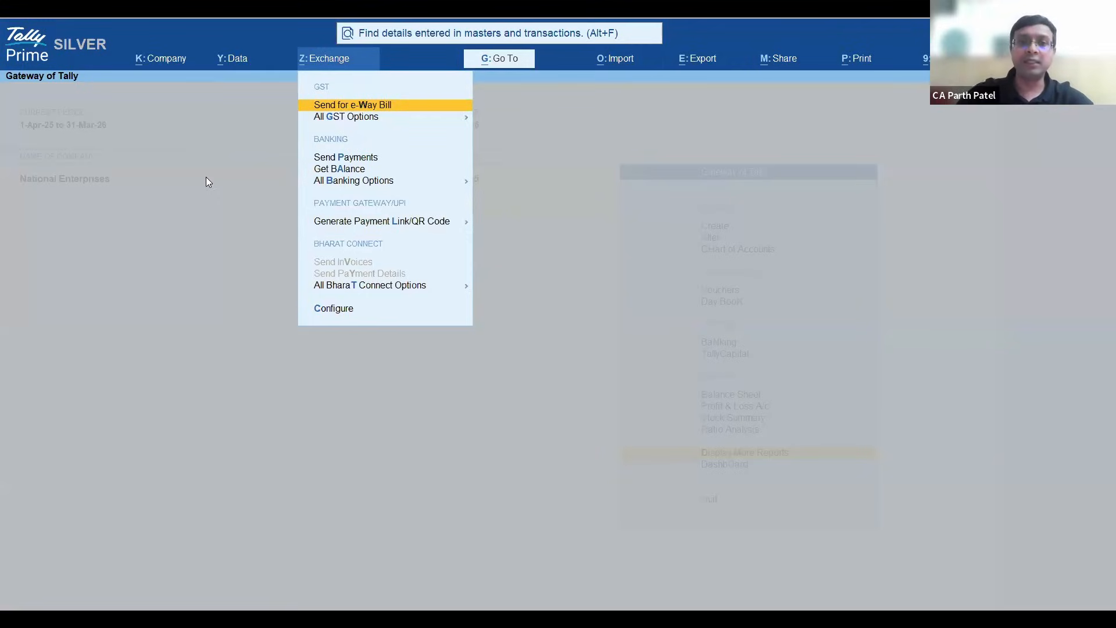
- Open the Connected Banking login from the banking exchange options
key("Down")
key("Down")
key("Up")
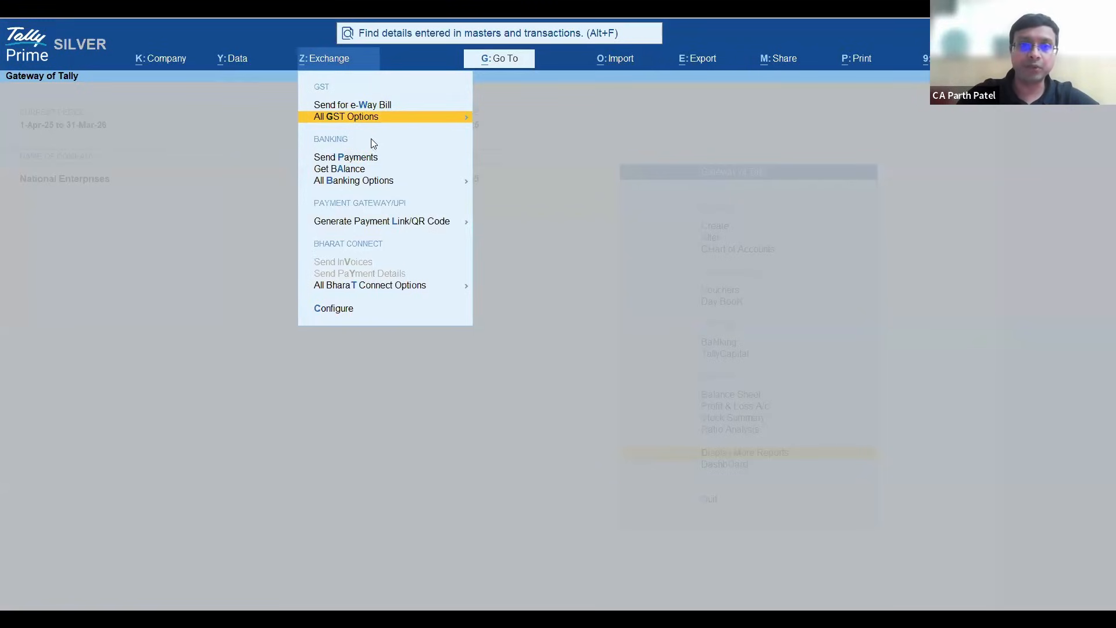
key("Down")
key("Down")
key("Down")
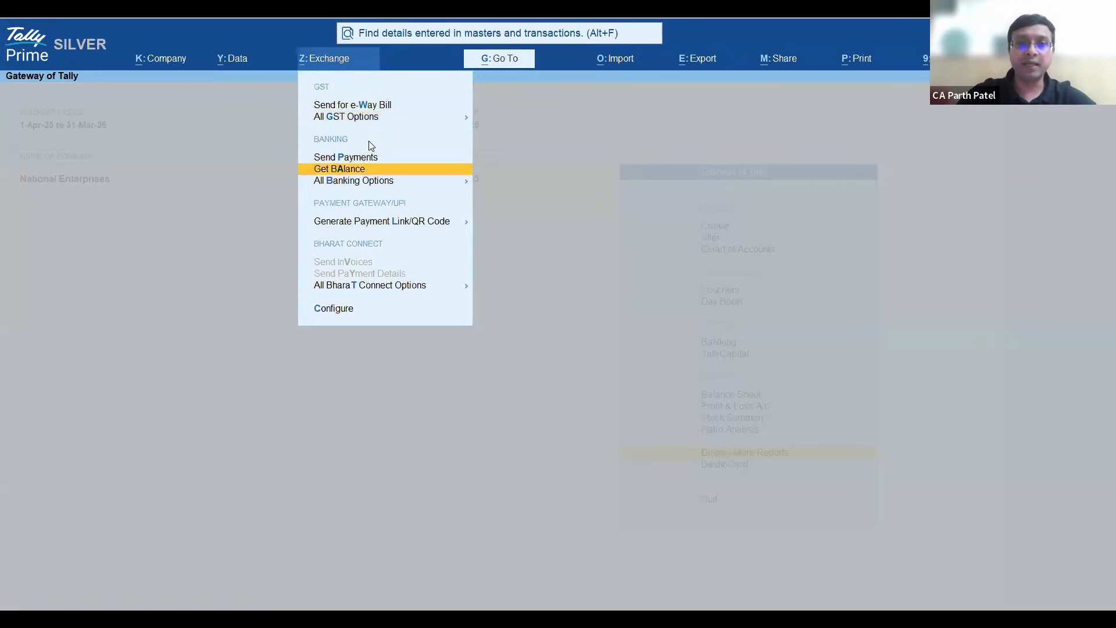
key("Return")
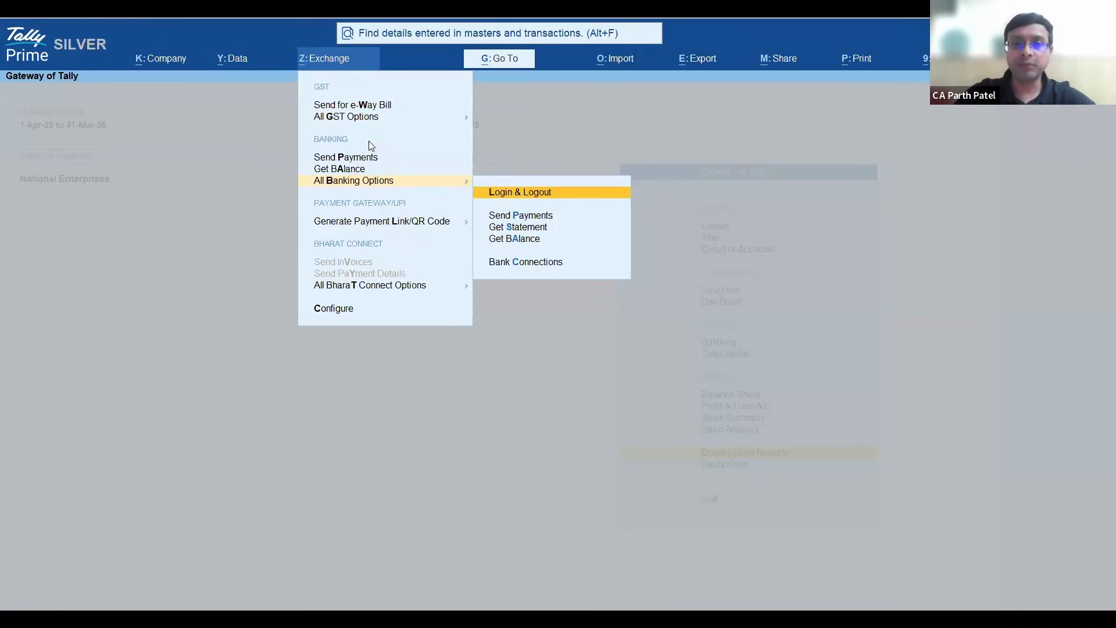
key("Return")
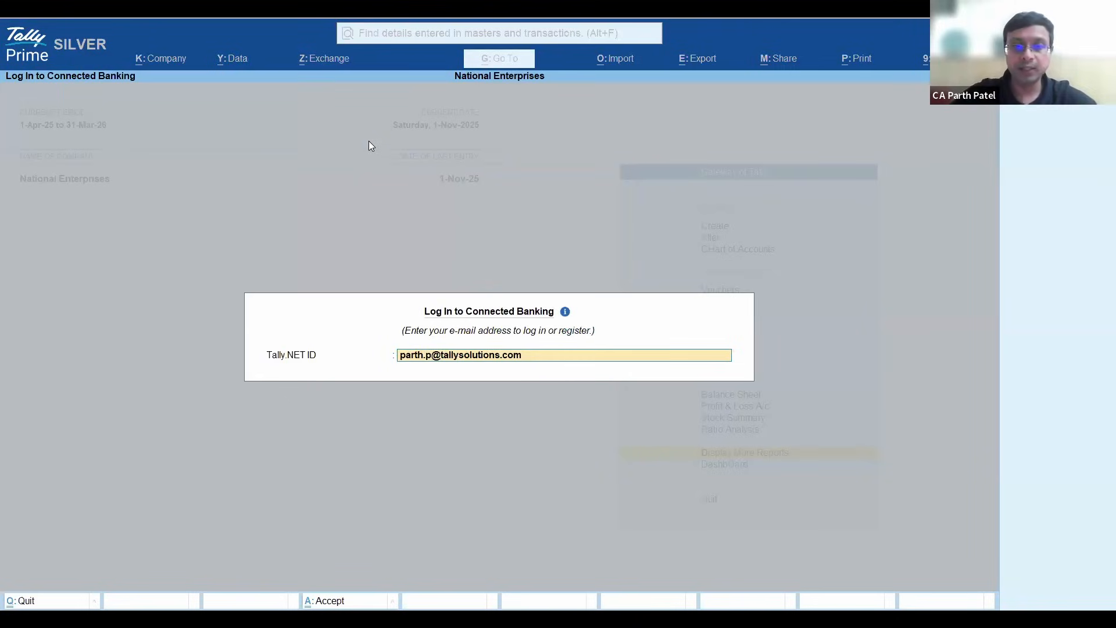
- Log in to Connected Banking by accepting the prefilled Tally.NET ID and entering the Tally.NET password
key("Return")
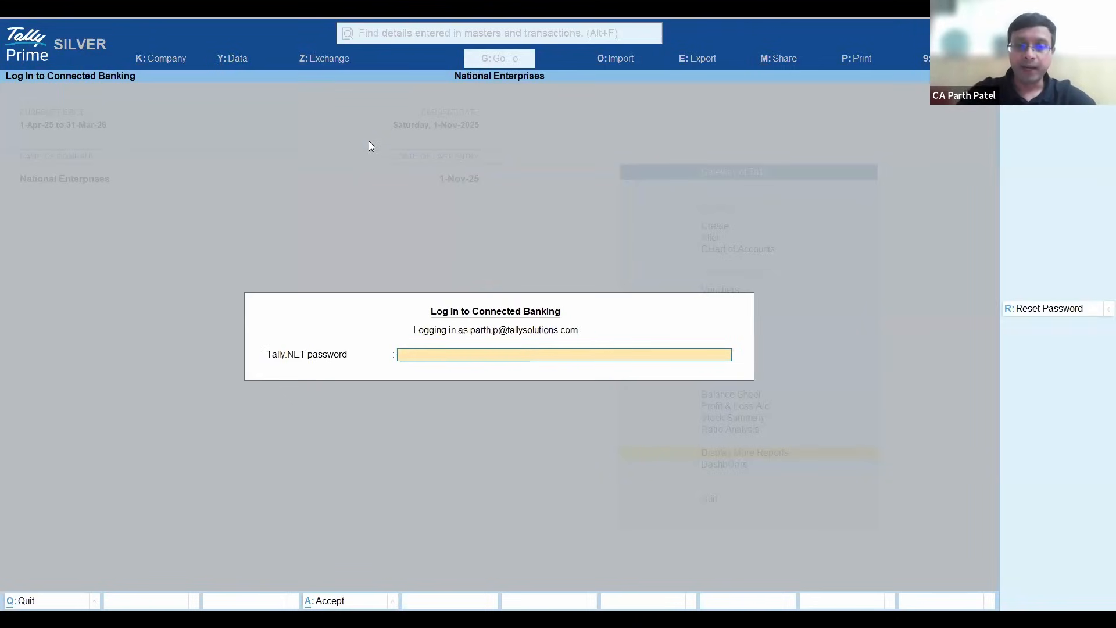
type("*********")
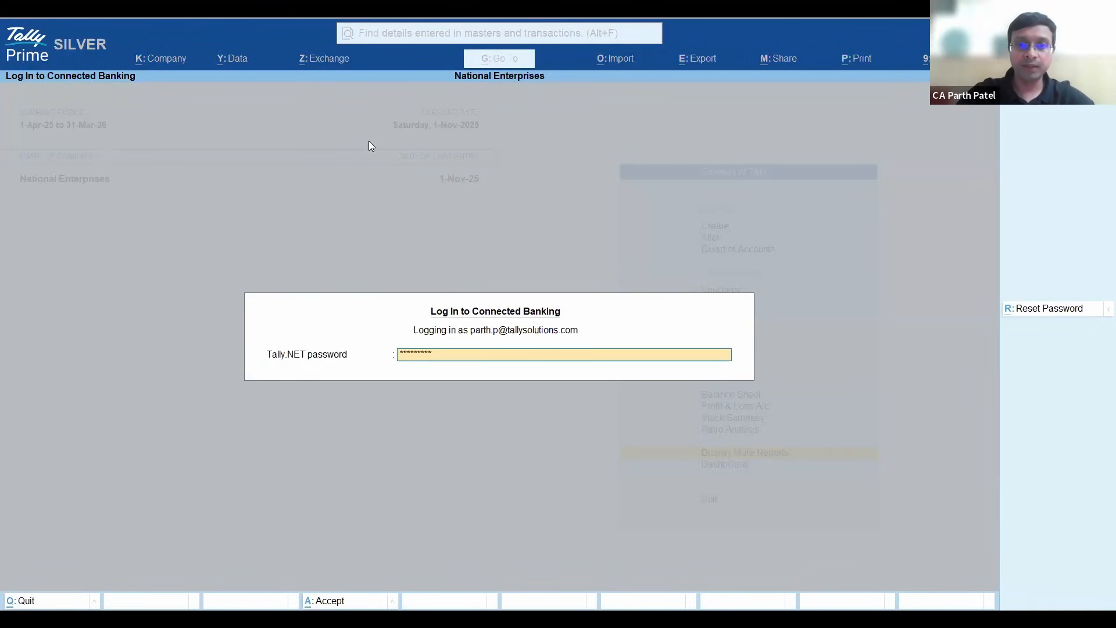
key("Return")
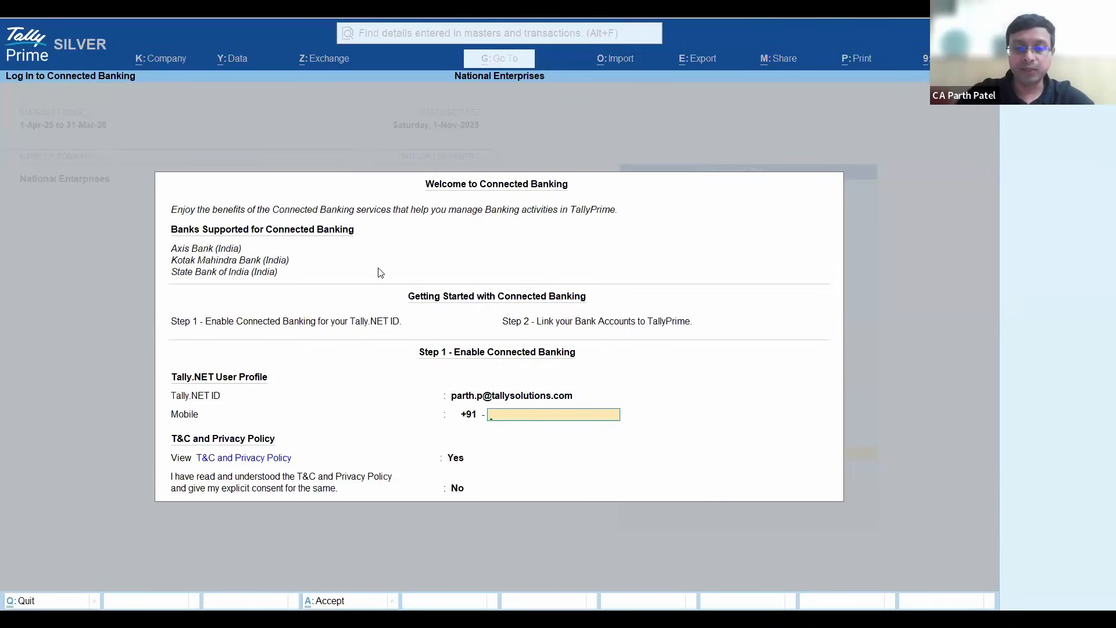
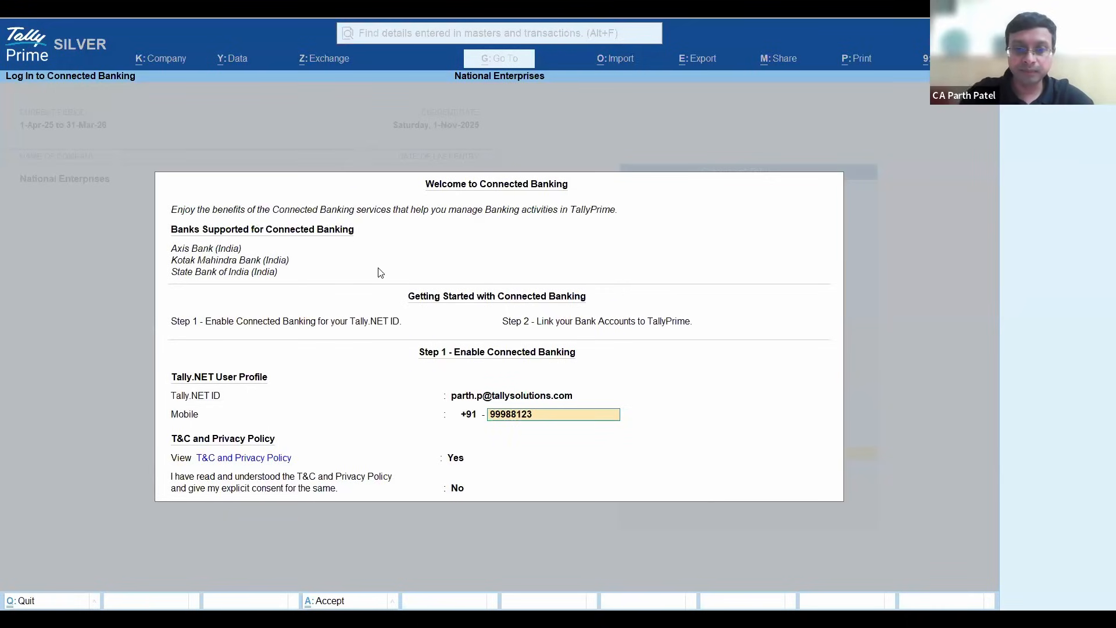
- Enter the user's mobile number in the Tally.NET user profile for enabling Connected Banking
key("Return")
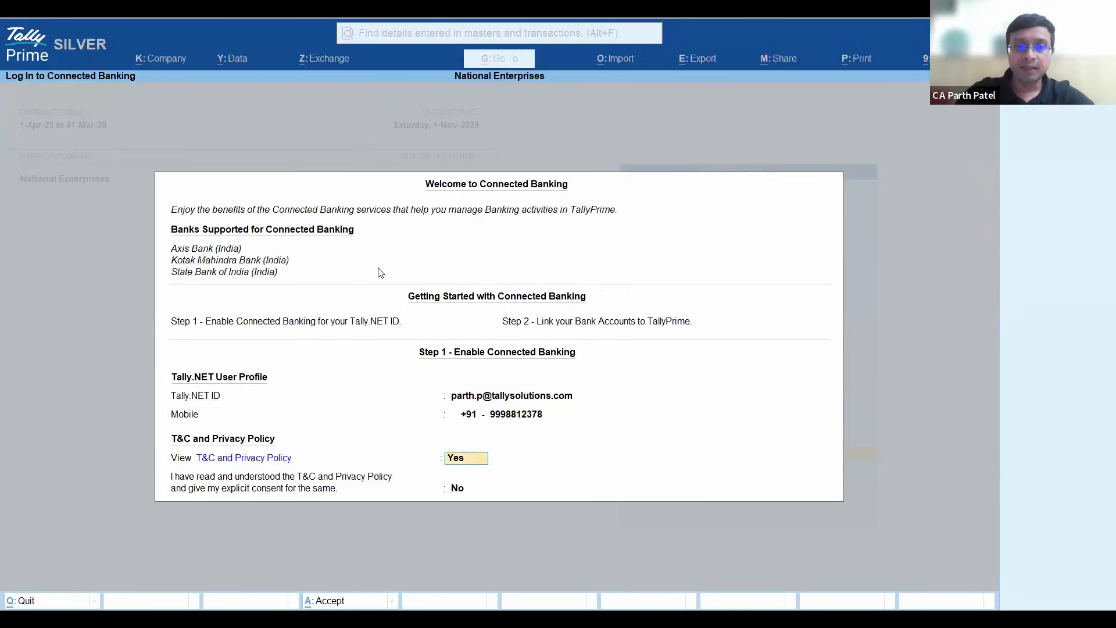
- View the T&C and Privacy Policy, set the explicit consent to Yes, and submit the form
key("Return")
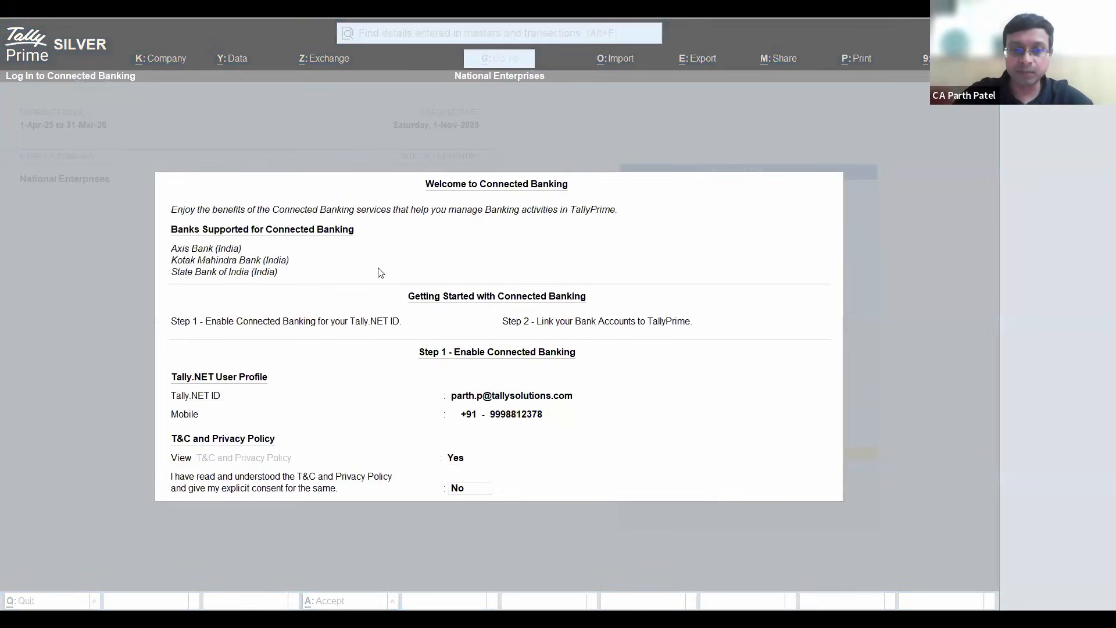
left_click(381, 272)
type("y")
key("Return")
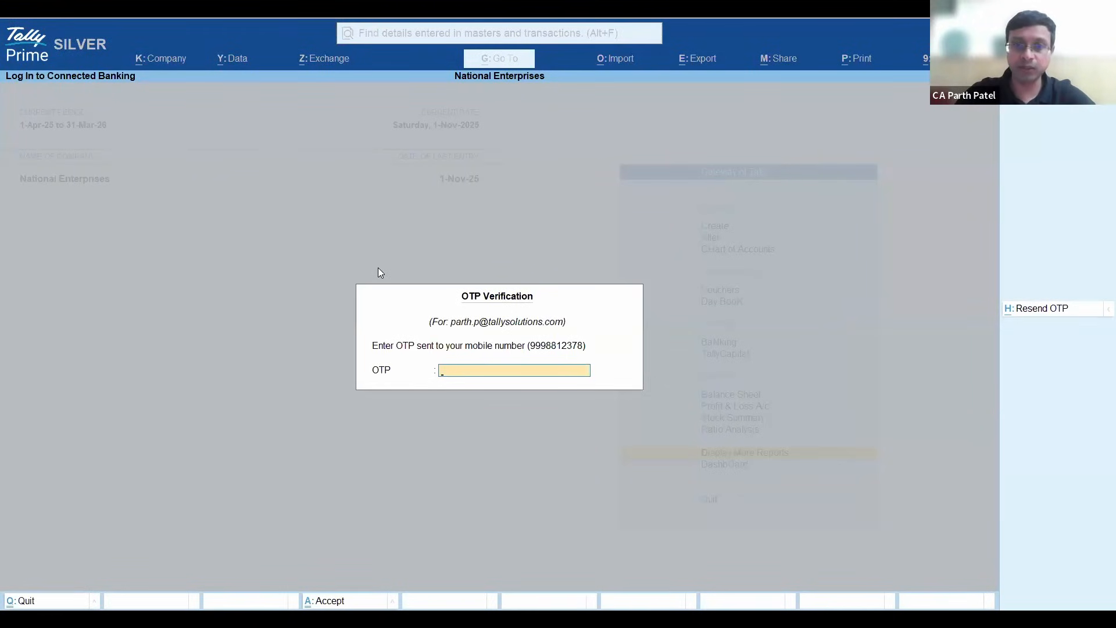
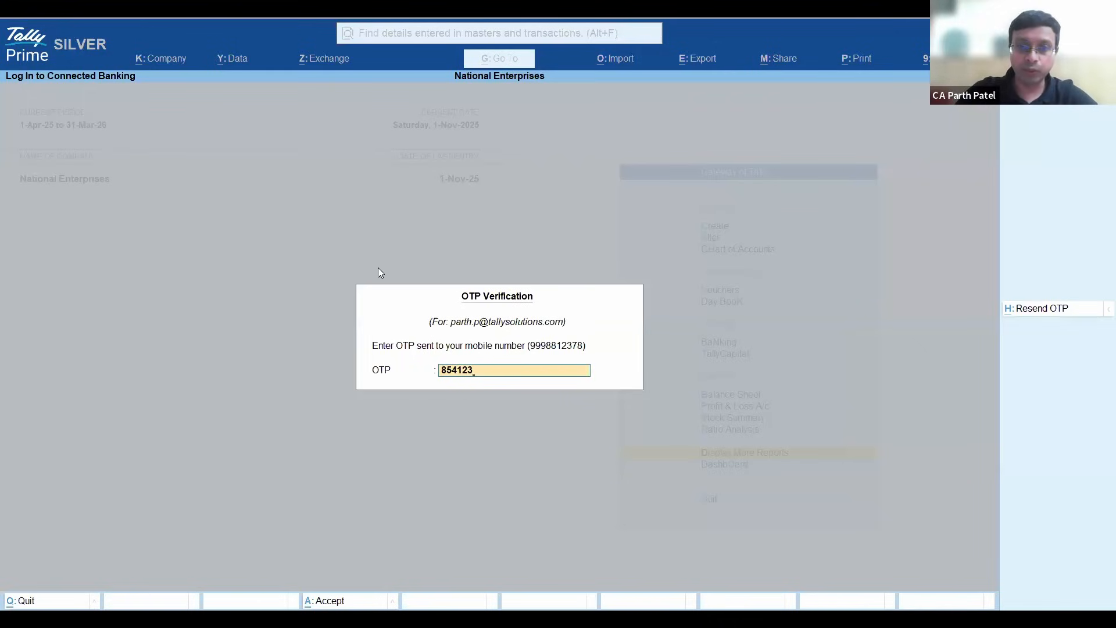
- Enter the OTP sent to the mobile number and submit the verification
key("Return")
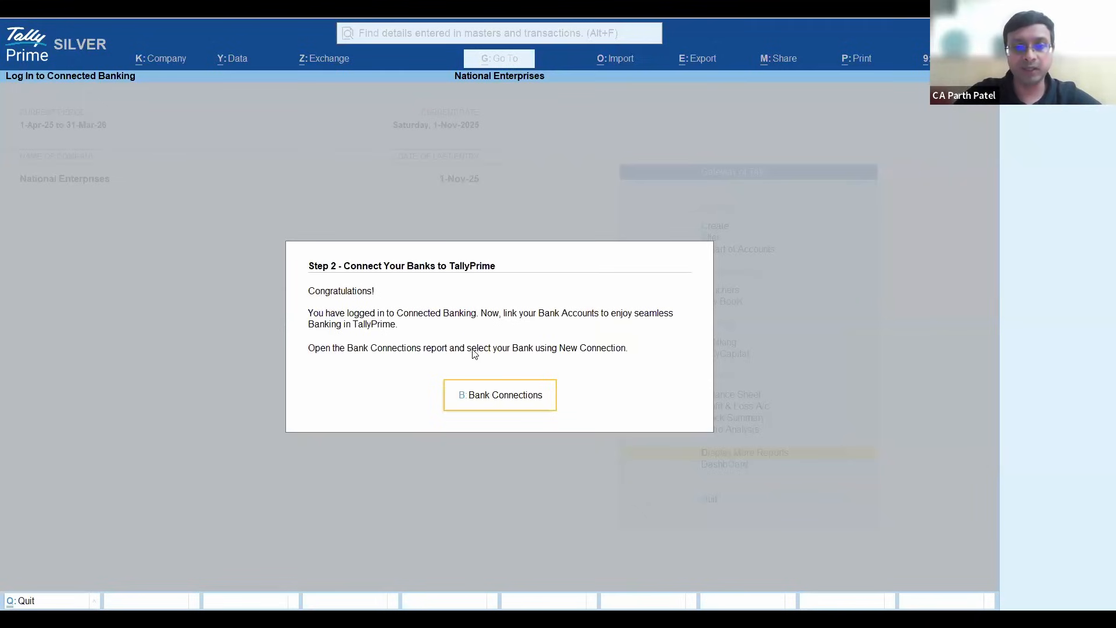
- Review each bank's connection status, validity and online payments in the Bank Connections report, and leave the report
left_click(500, 401)
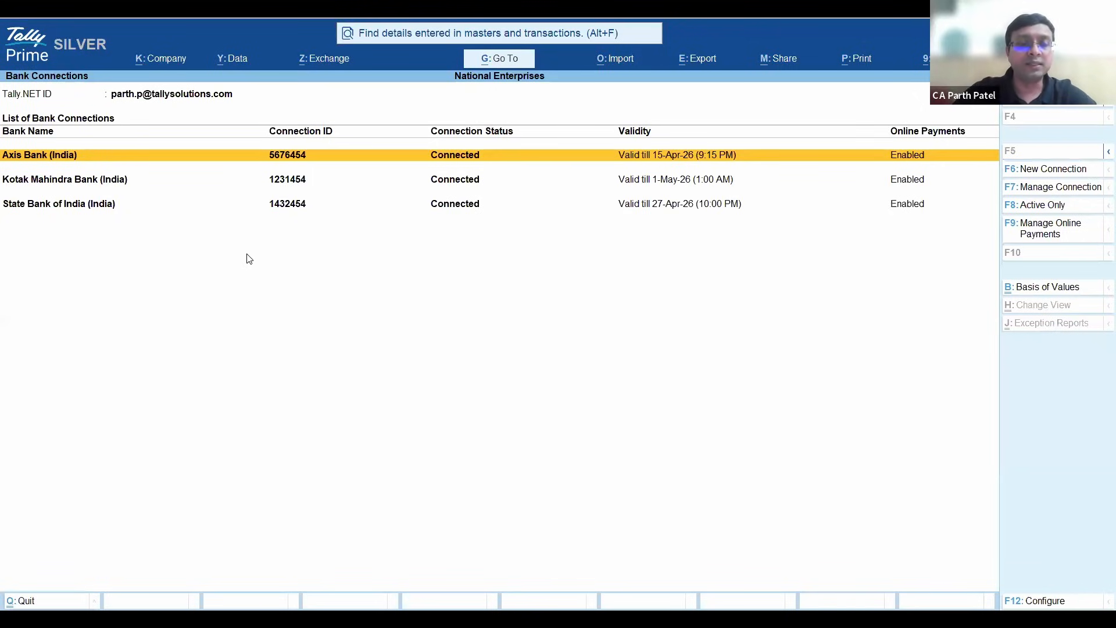
key("Down")
key("Down")
key("Down")
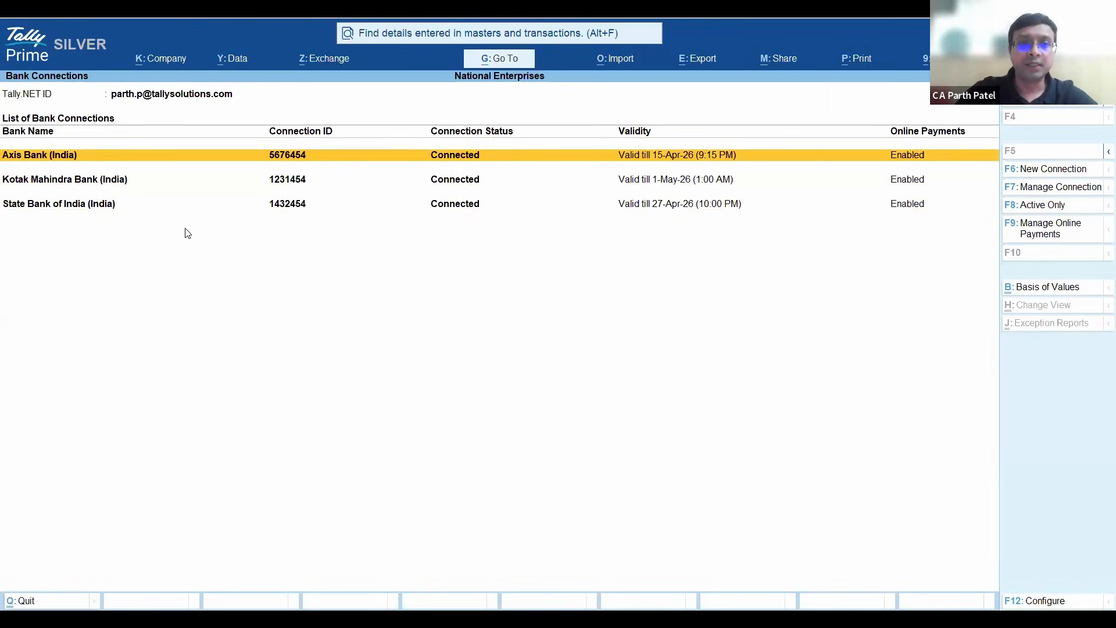
key("Escape")
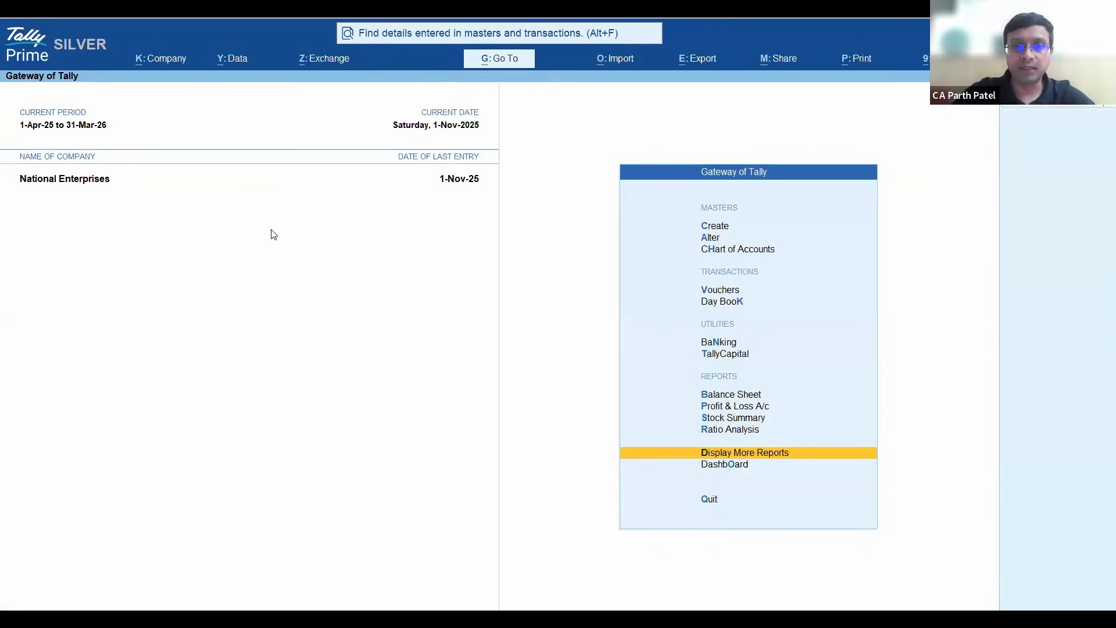
- Open the Get Balance report for the connected bank ledgers
key("alt+z")
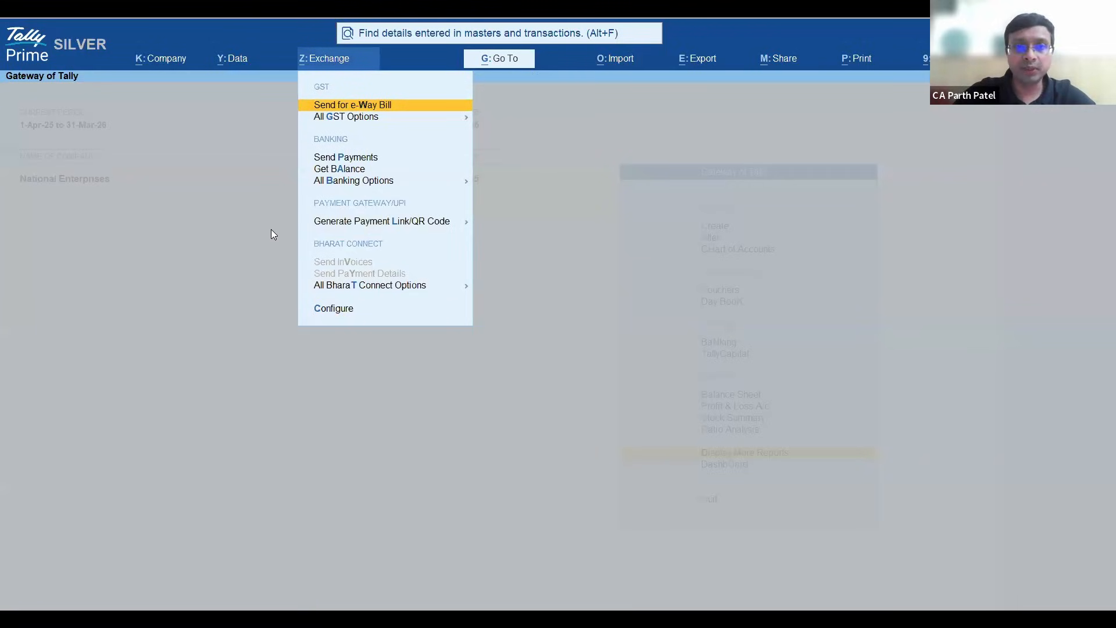
key("Down")
key("Down")
key("Down")
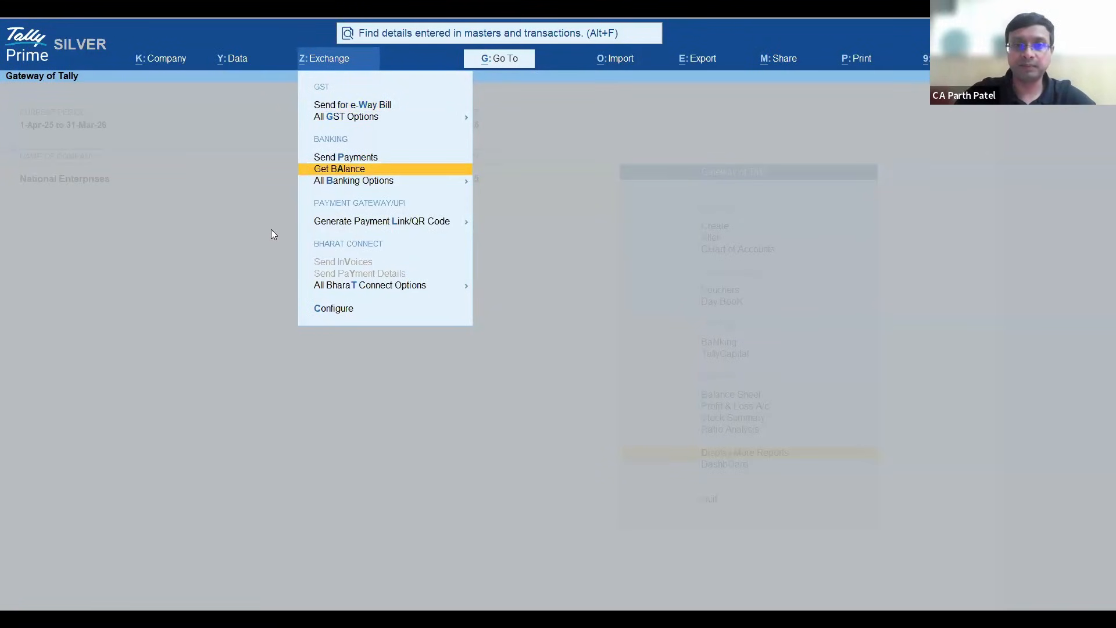
key("Return")
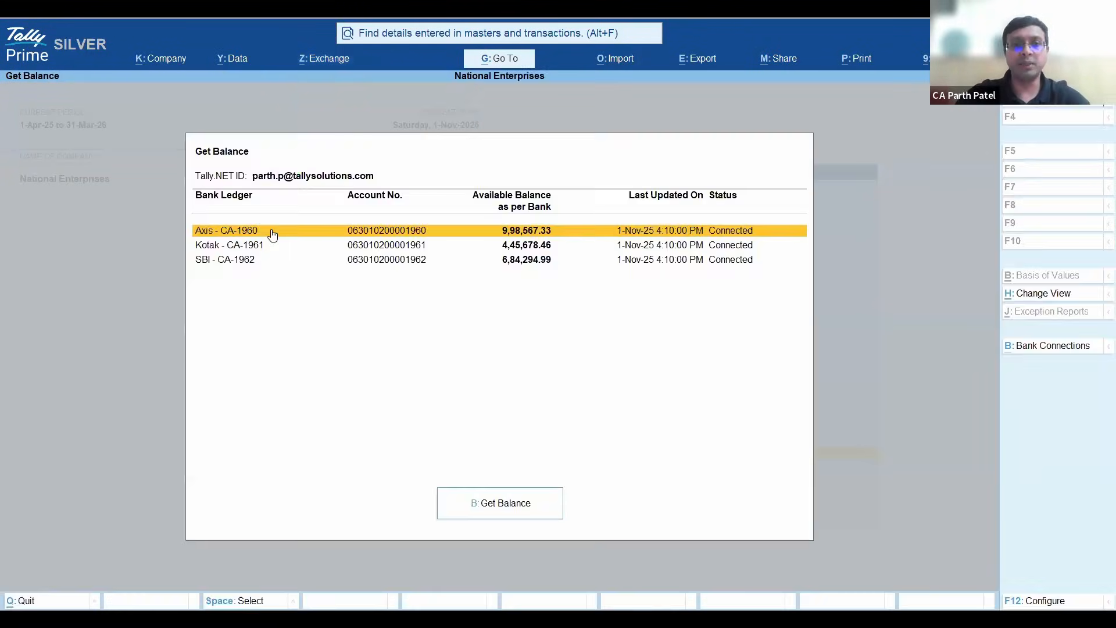
- Select the Kotak and SBI bank ledgers and fetch their latest available balances
key("Down")
key("Down")
key("Up")
key("space")
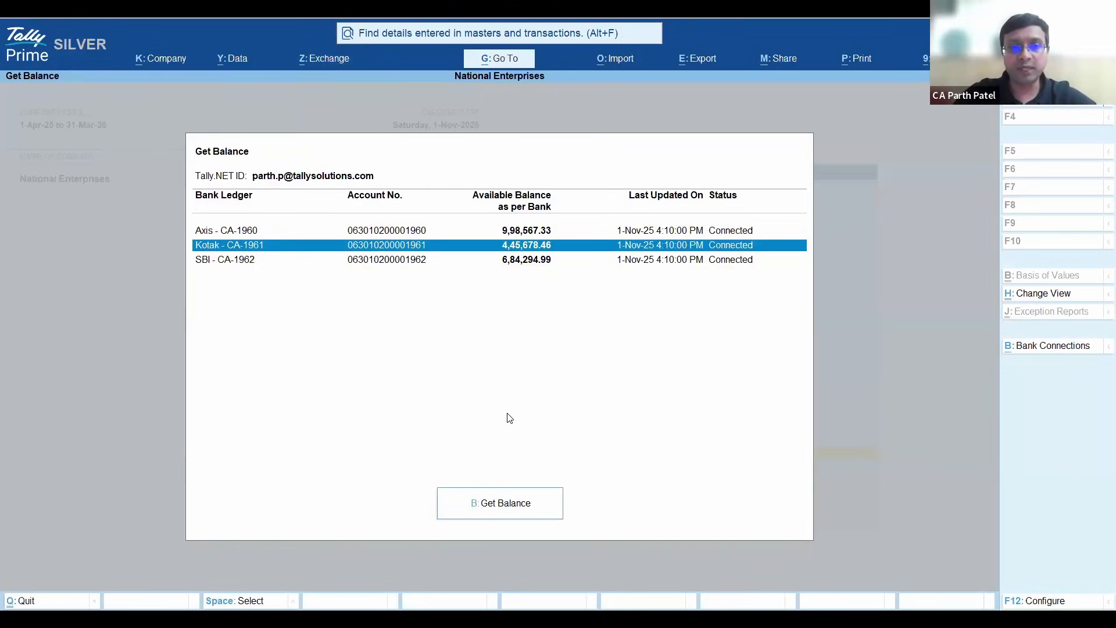
key("Down")
key("space")
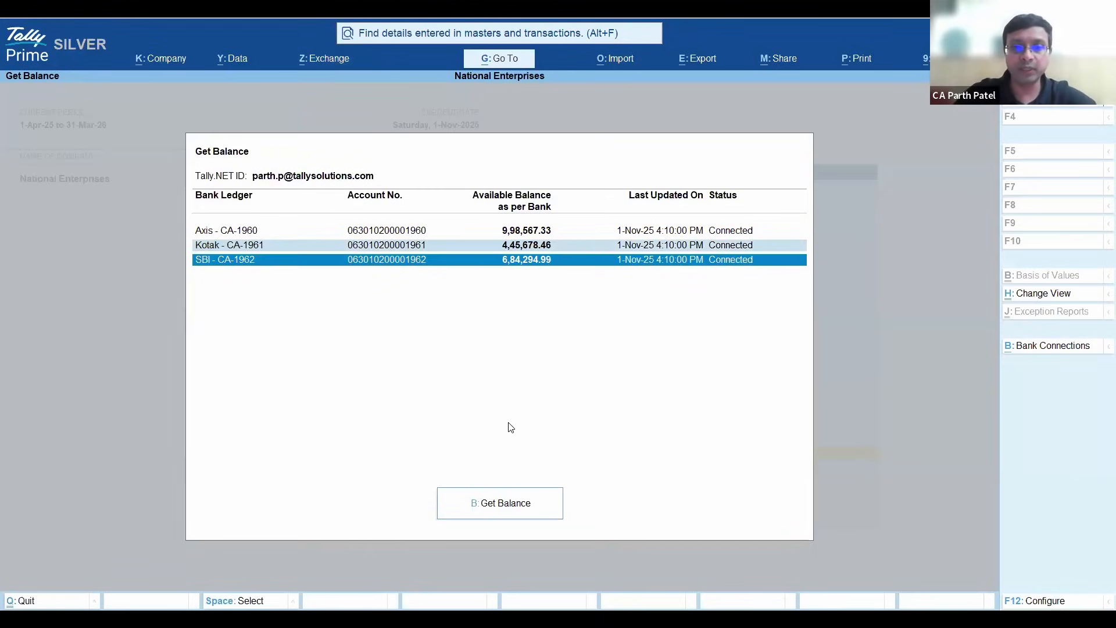
left_click(501, 504)
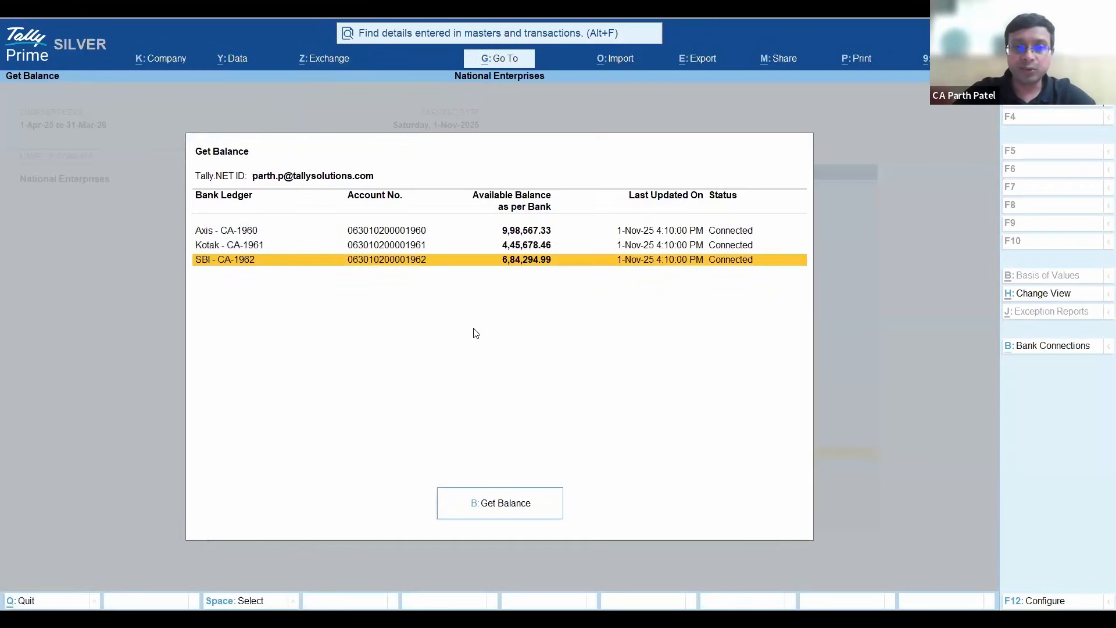
- Examine the available balances and last update times of the bank ledgers, and close the balance report
key("Up")
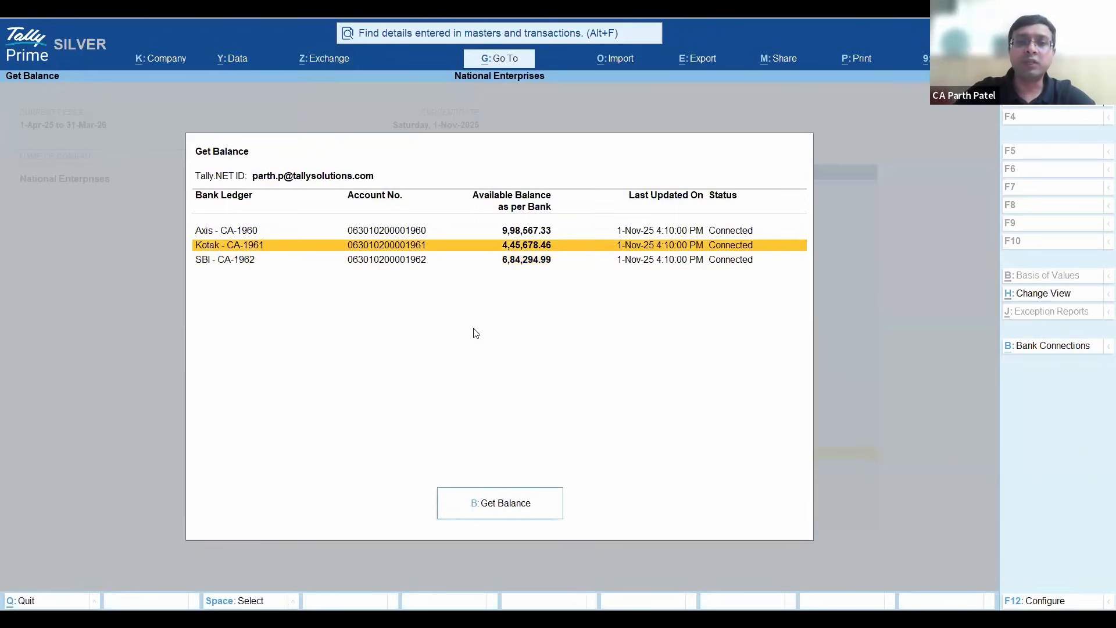
key("Down")
key("Up")
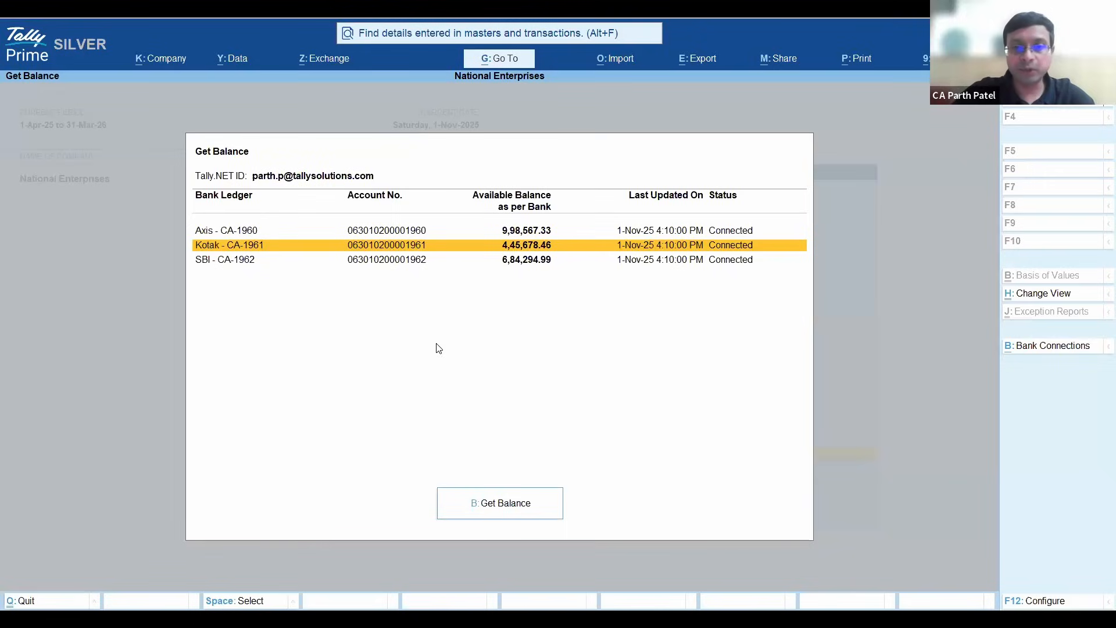
key("Escape")
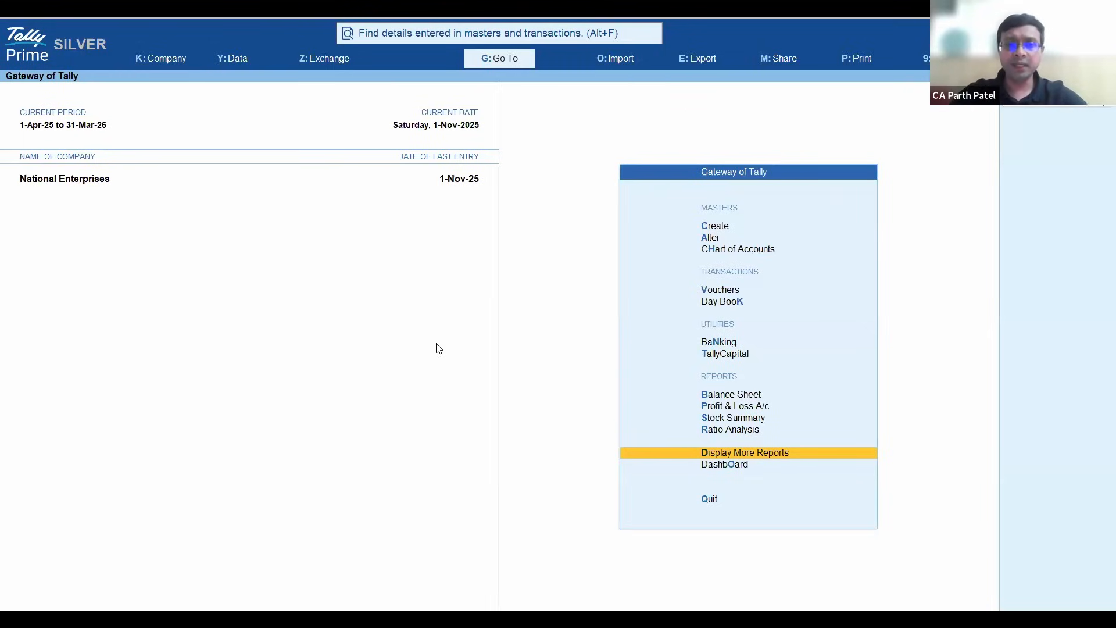
- Open the Get Statement report from the full set of banking exchange options
key("alt+z")
key("Down")
key("Down")
key("Down")
key("Down")
key("Return")
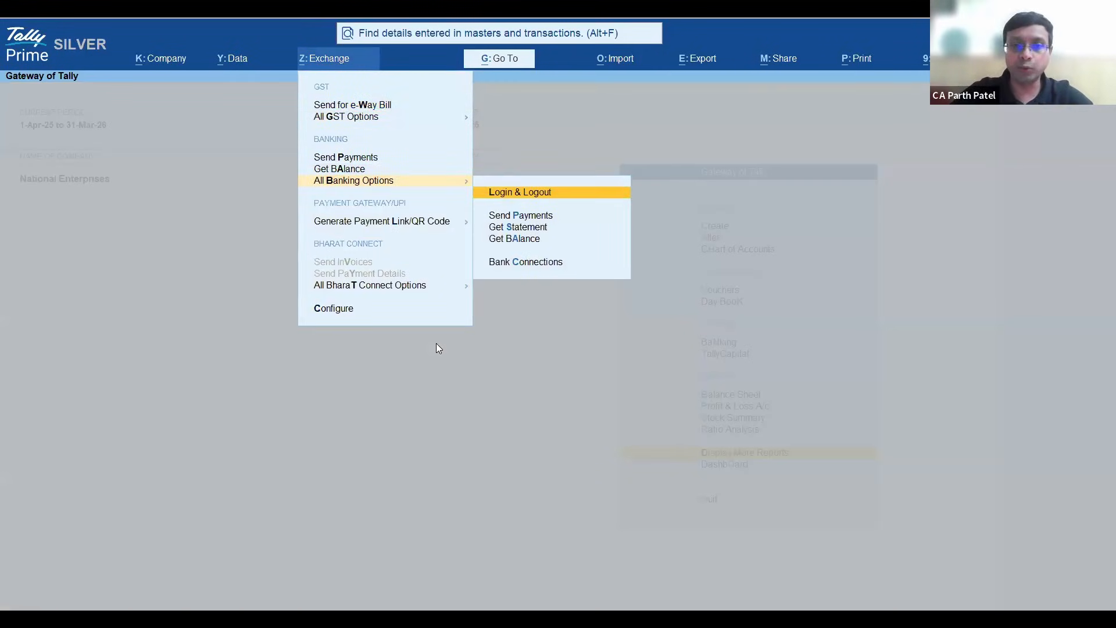
key("Down")
key("Down")
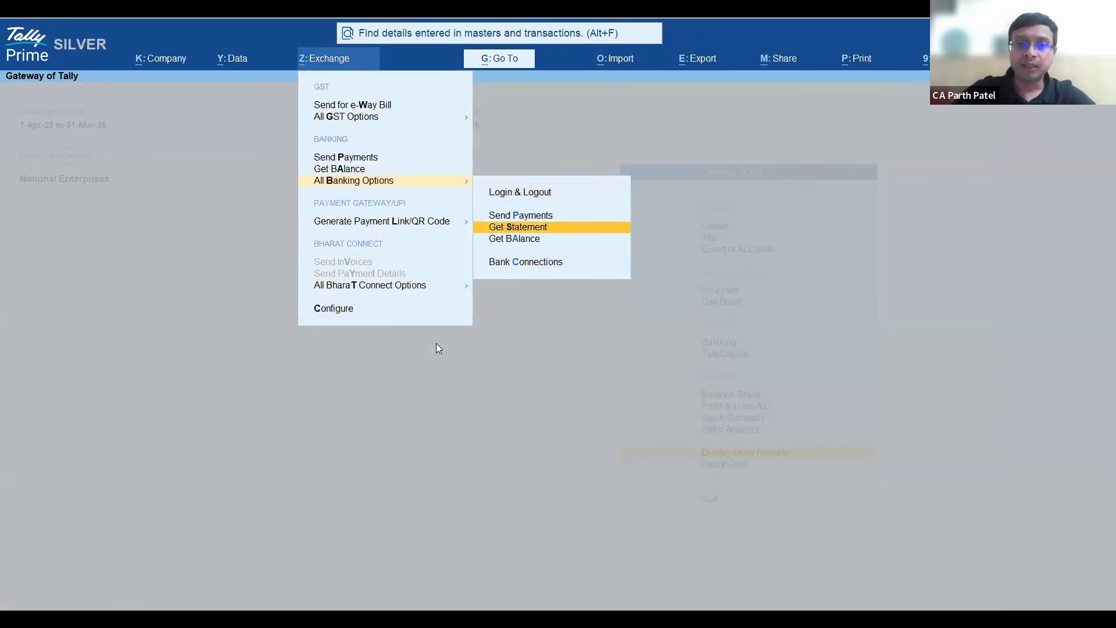
key("Return")
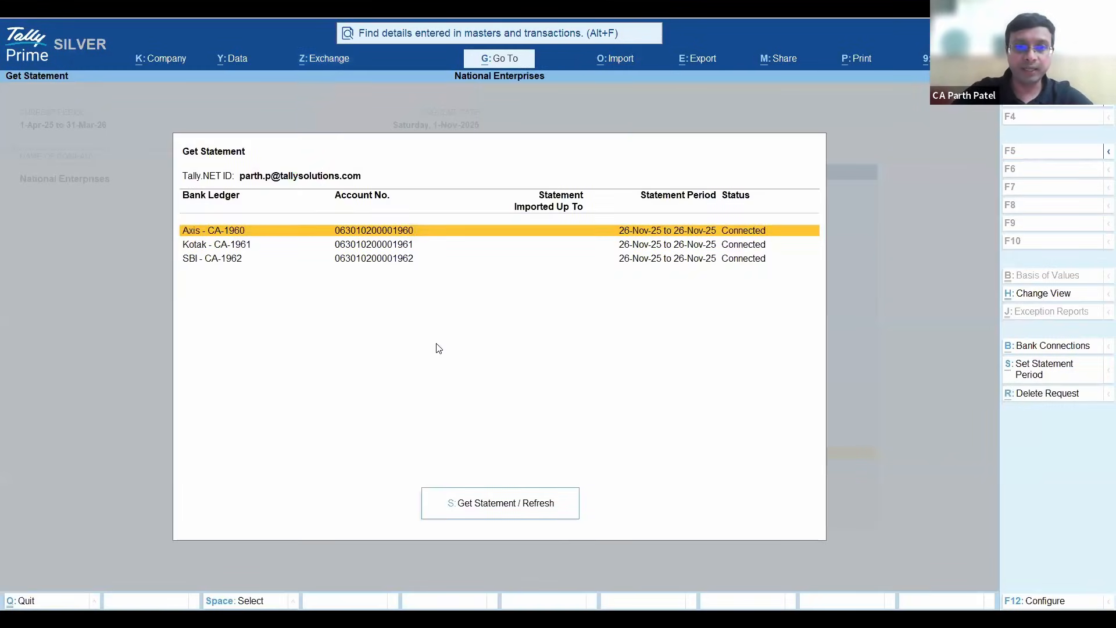
- Request the bank statement for the Kotak ledger and highlight its statement request entry
key("Down")
key("space")
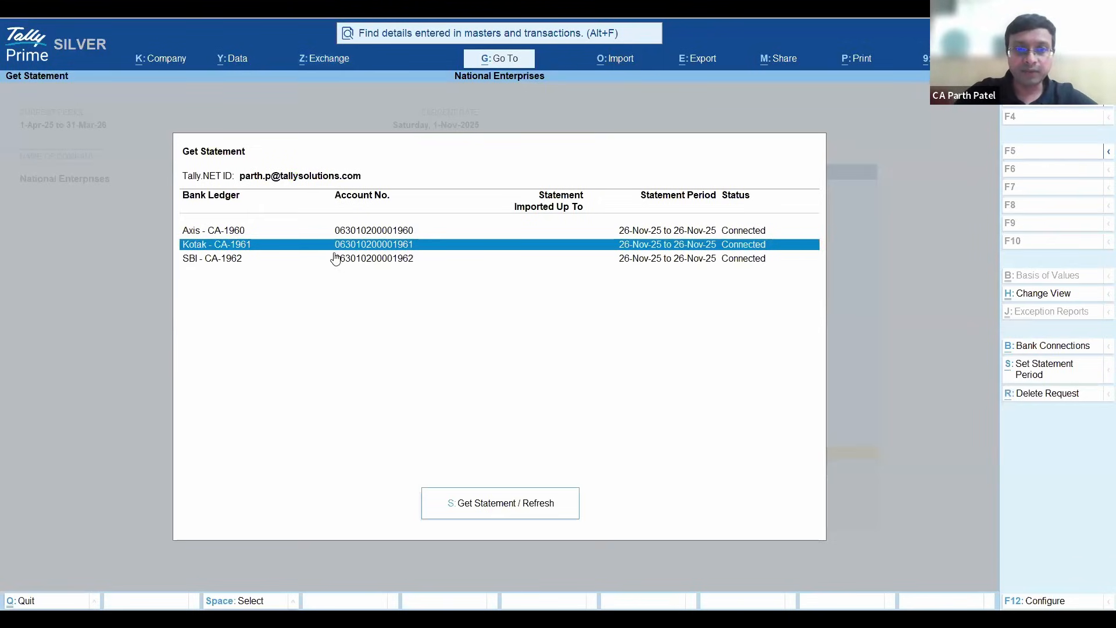
left_click(487, 510)
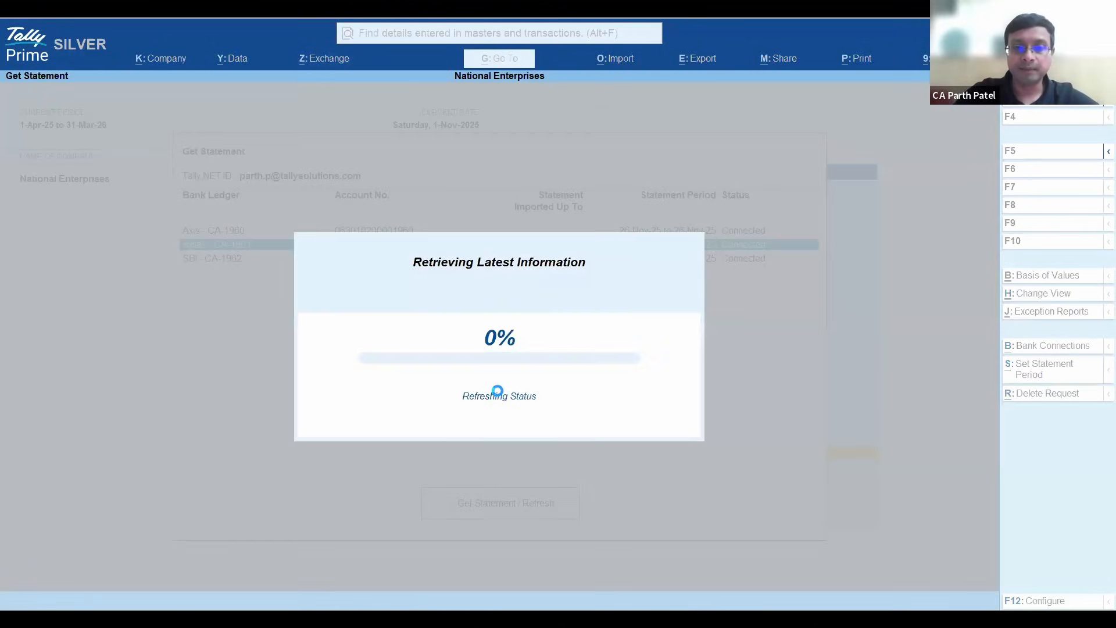
key("Down")
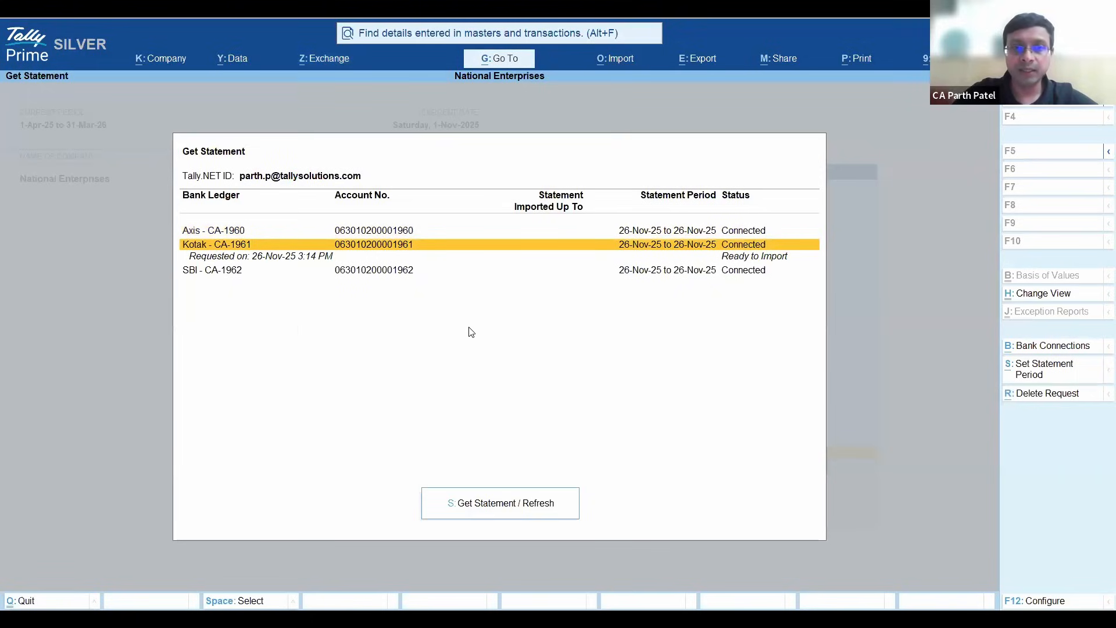
key("Down")
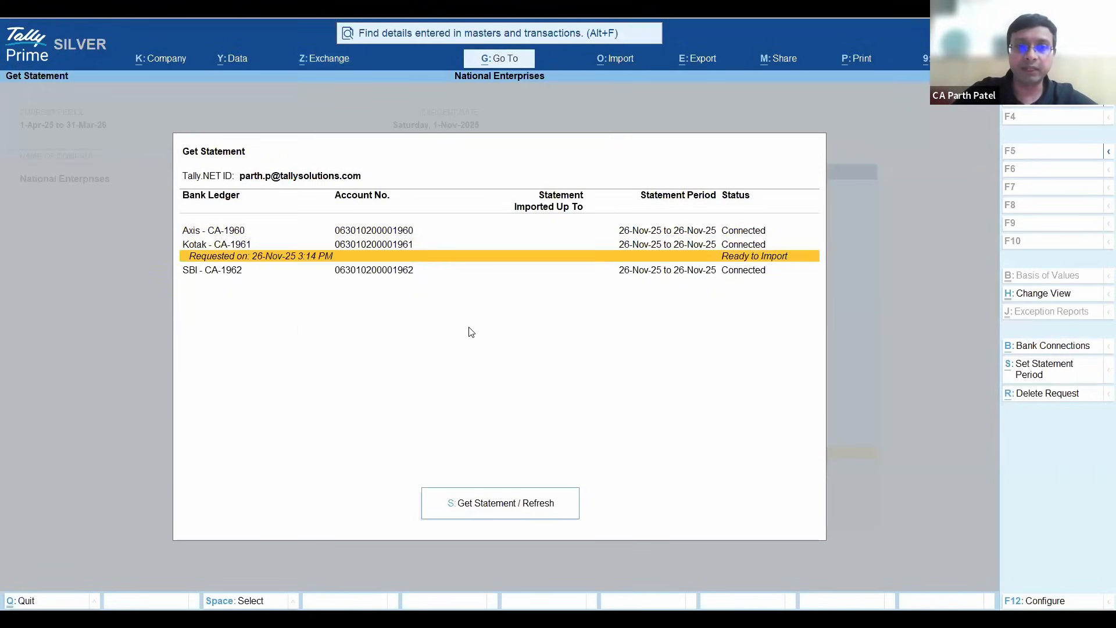
- Try to set the statement period for the Kotak ledger while its statement request is pending
key("Up")
key("Down")
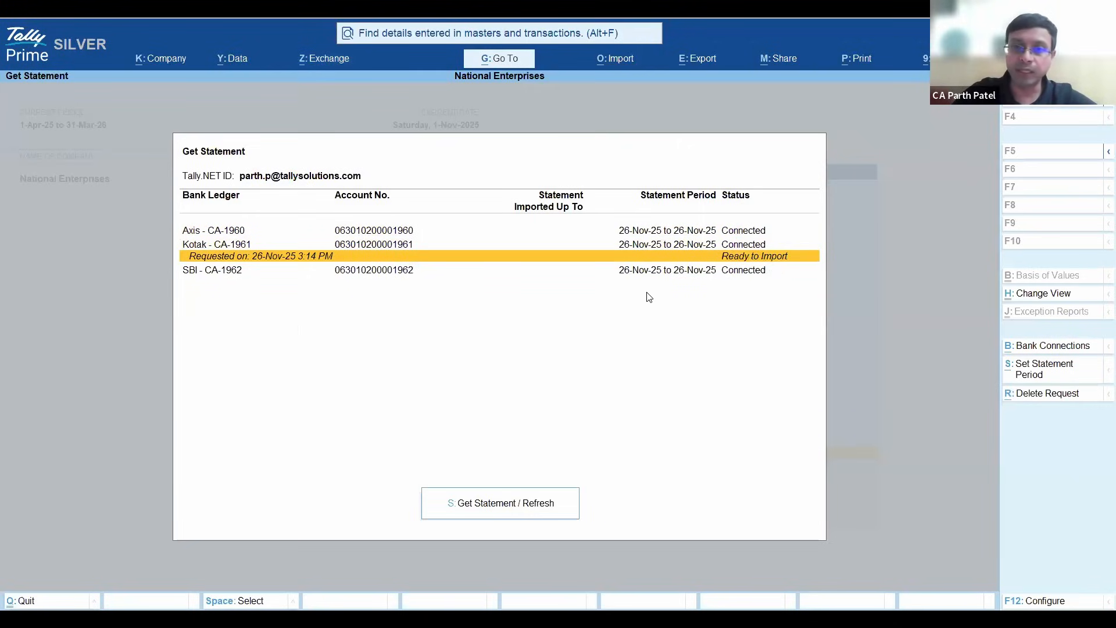
key("Up")
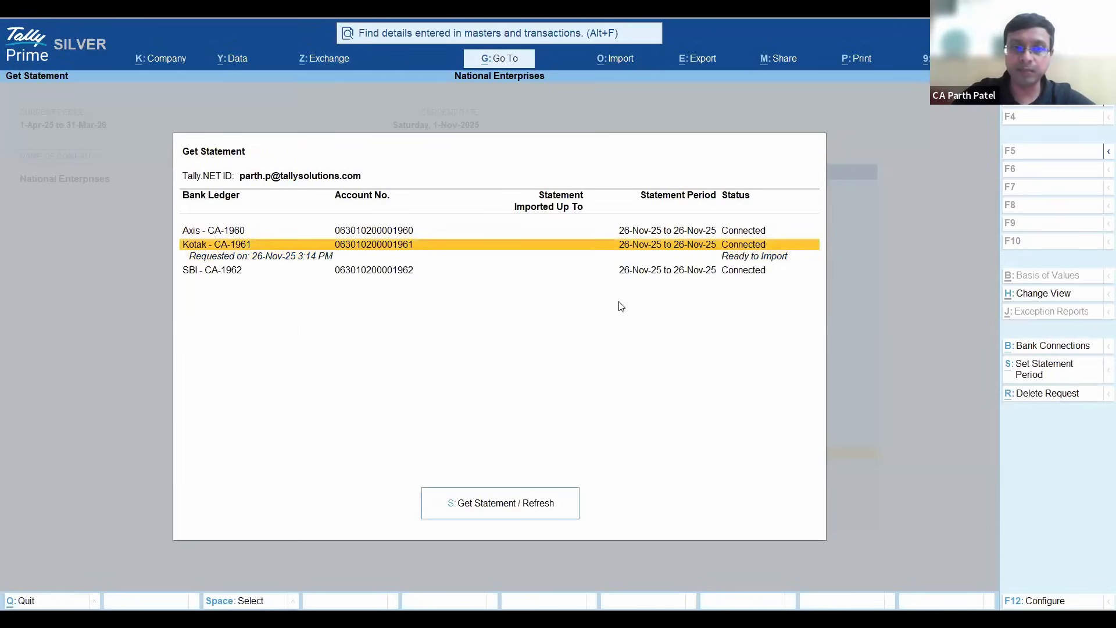
key("space")
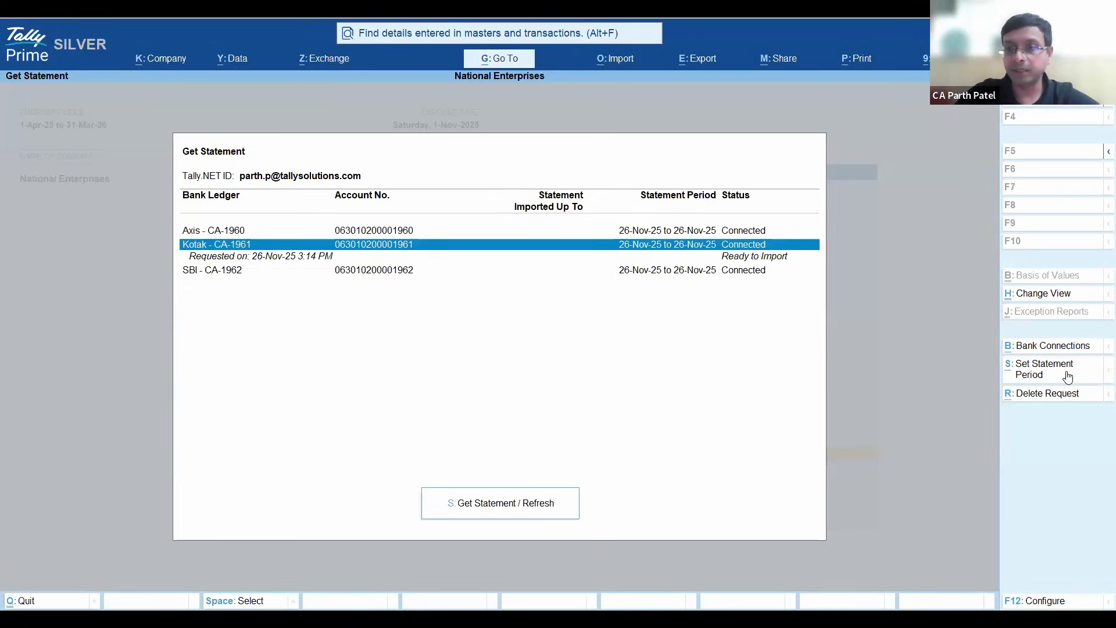
key("ctrl+s")
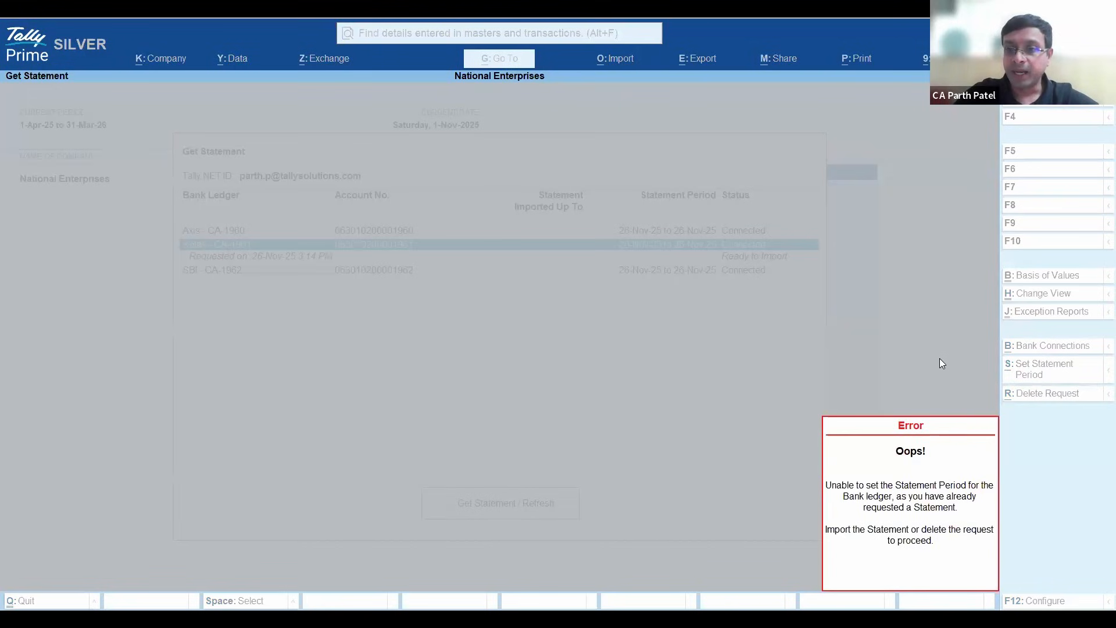
key("Escape")
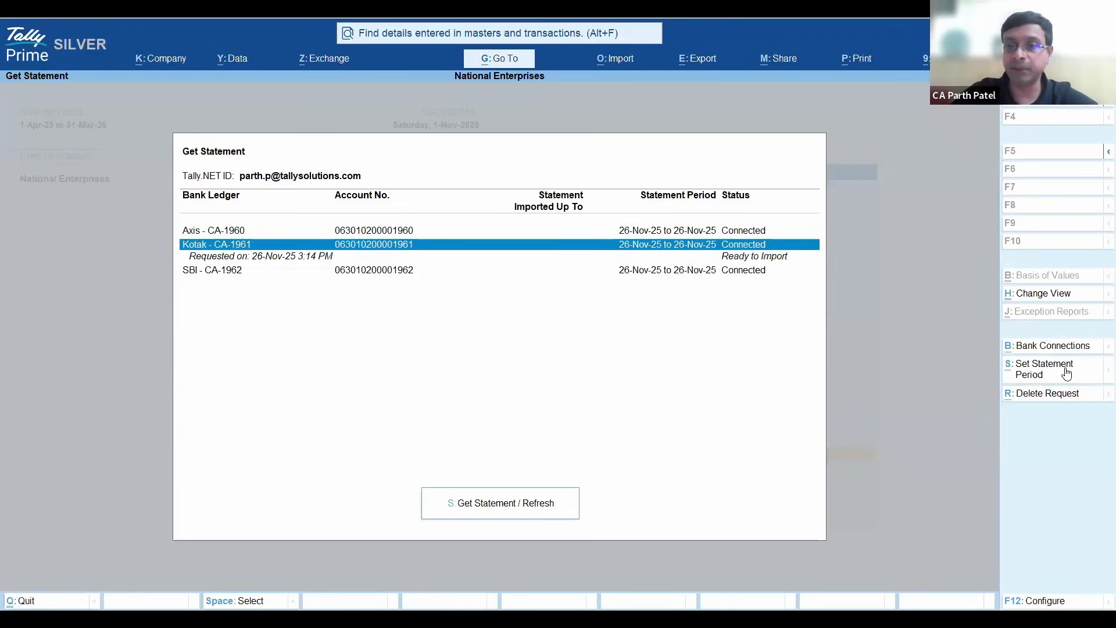
- Import the requested bank statement for the Kotak ledger
key("Down")
key("Up")
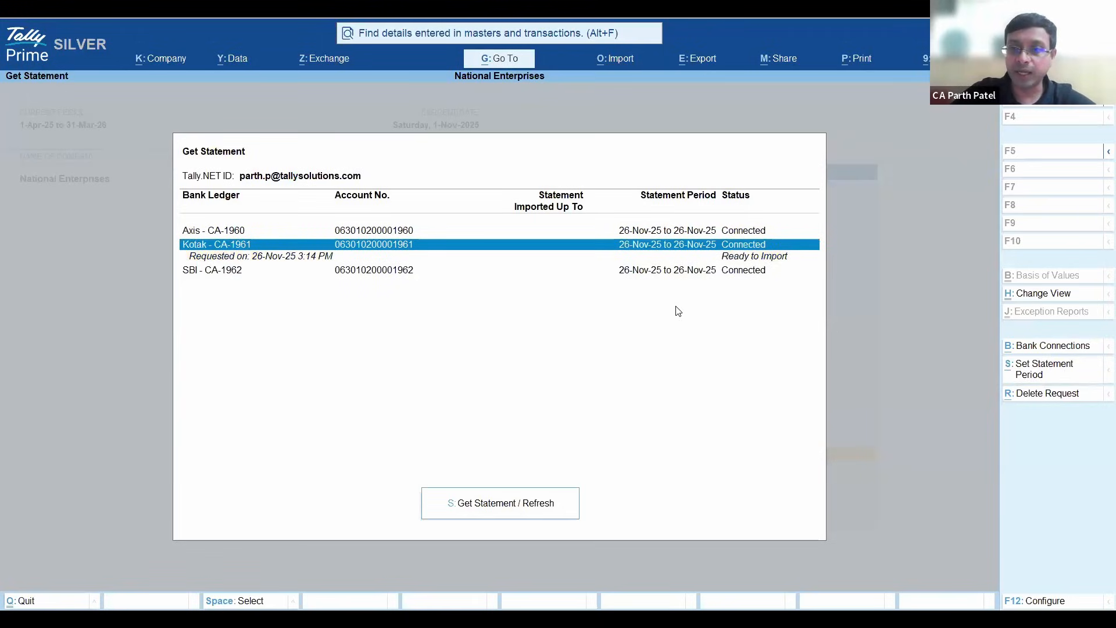
key("Down")
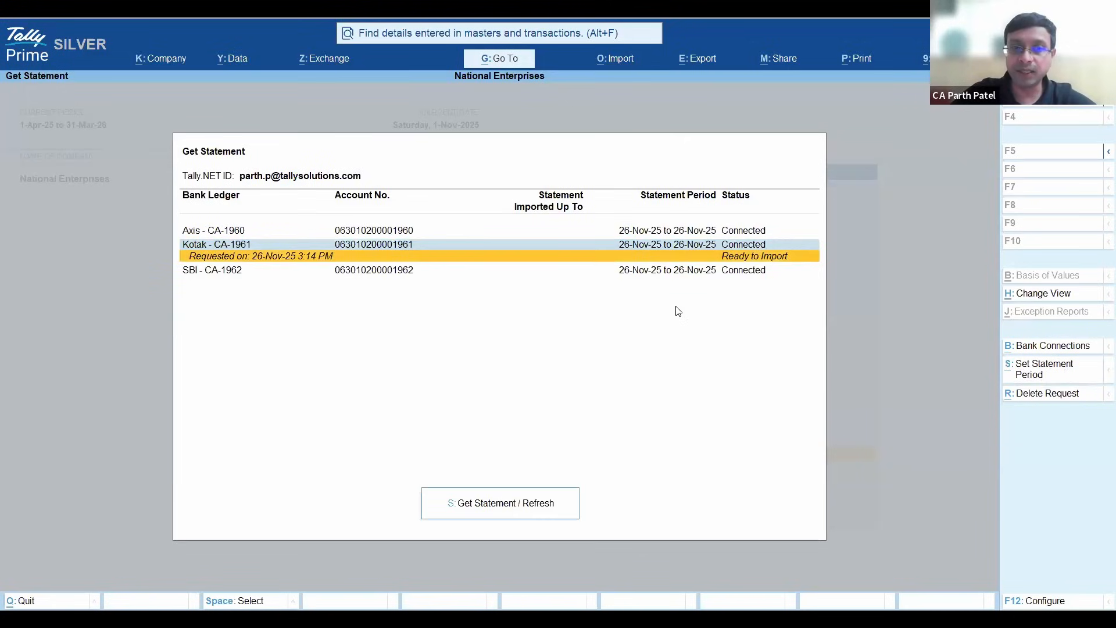
key("Up")
key("Down")
key("Up")
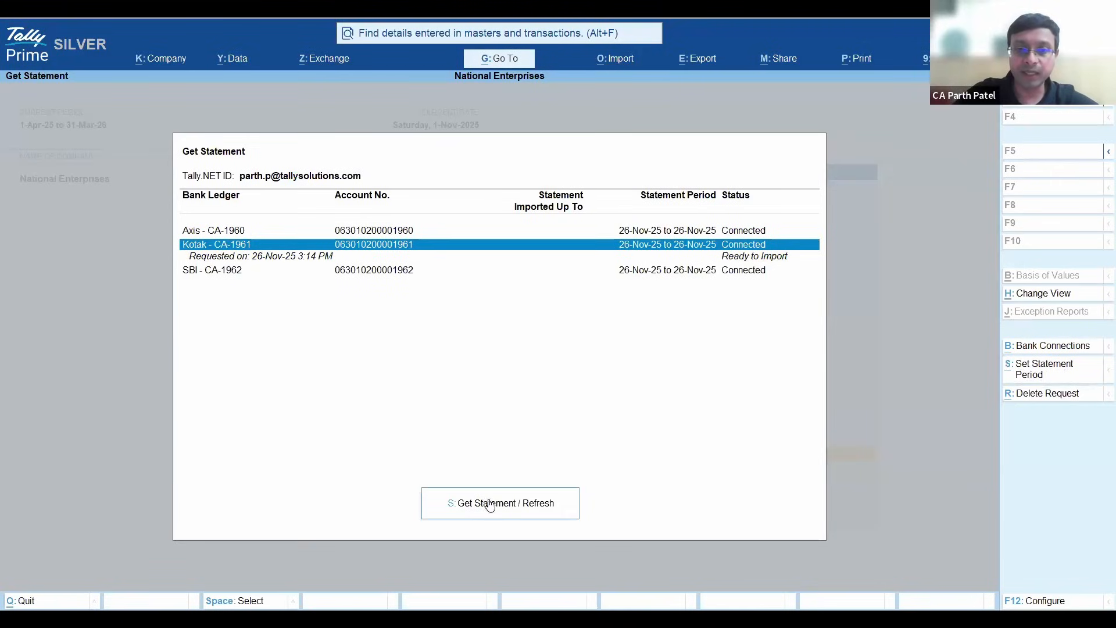
key("Return")
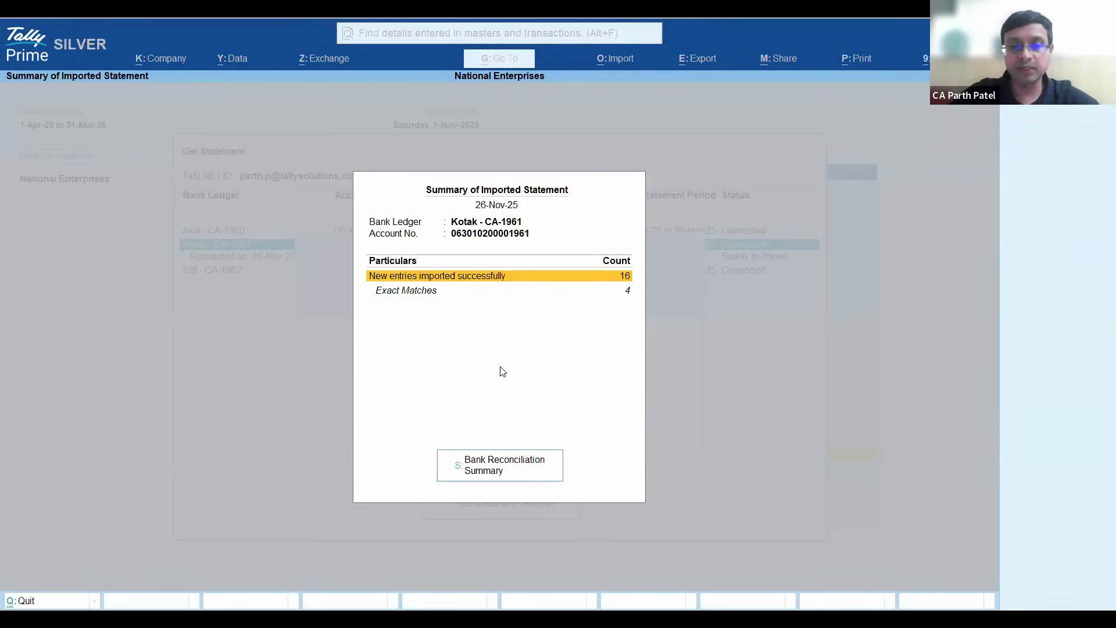
- Open the Bank Reconciliation Summary for the imported statement and drill down into the previous period's transactions available only in the bank
key("Down")
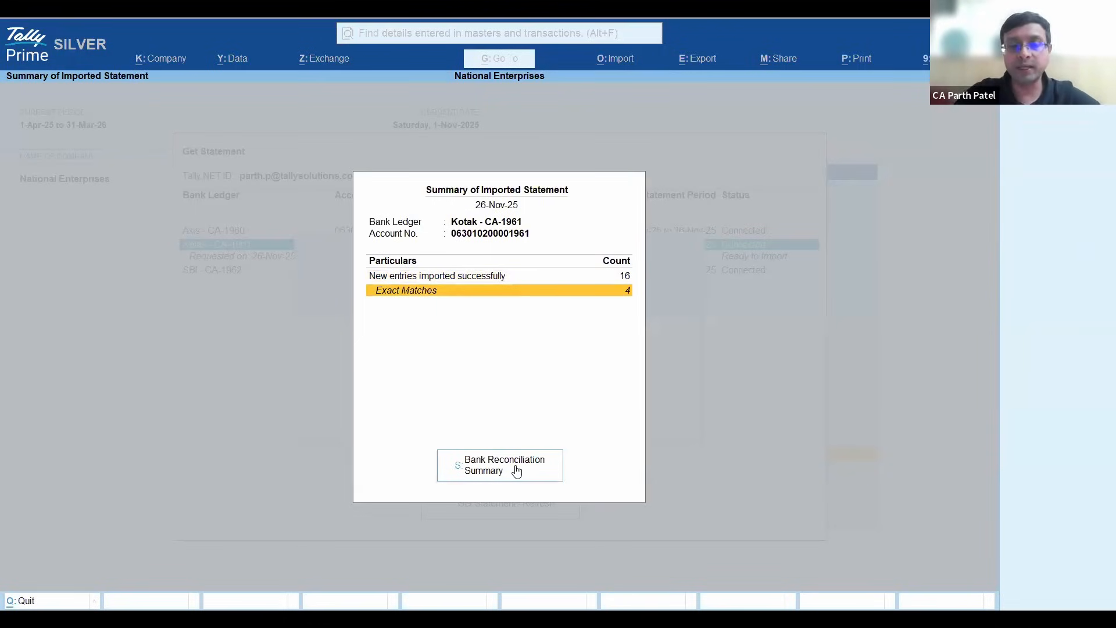
key("s")
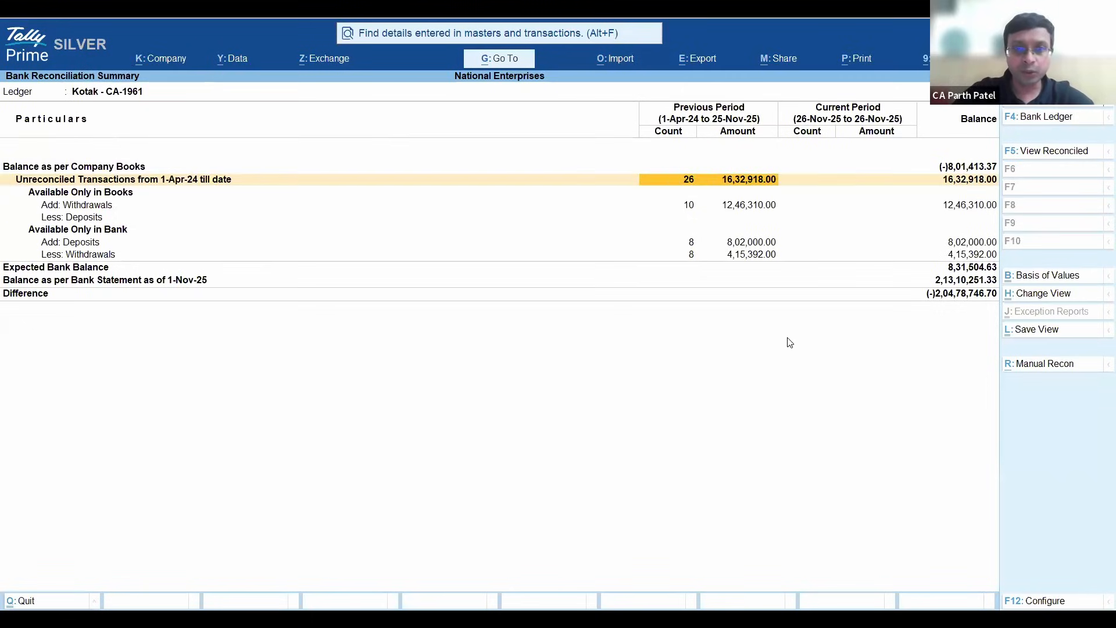
key("Down")
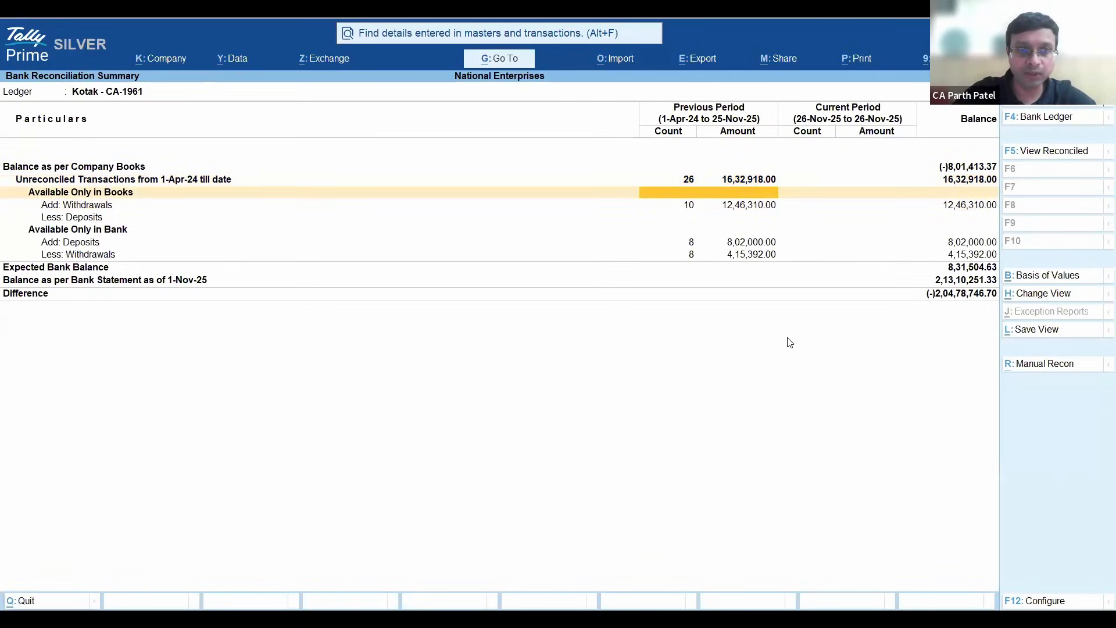
key("Down")
key("Down")
key("Down")
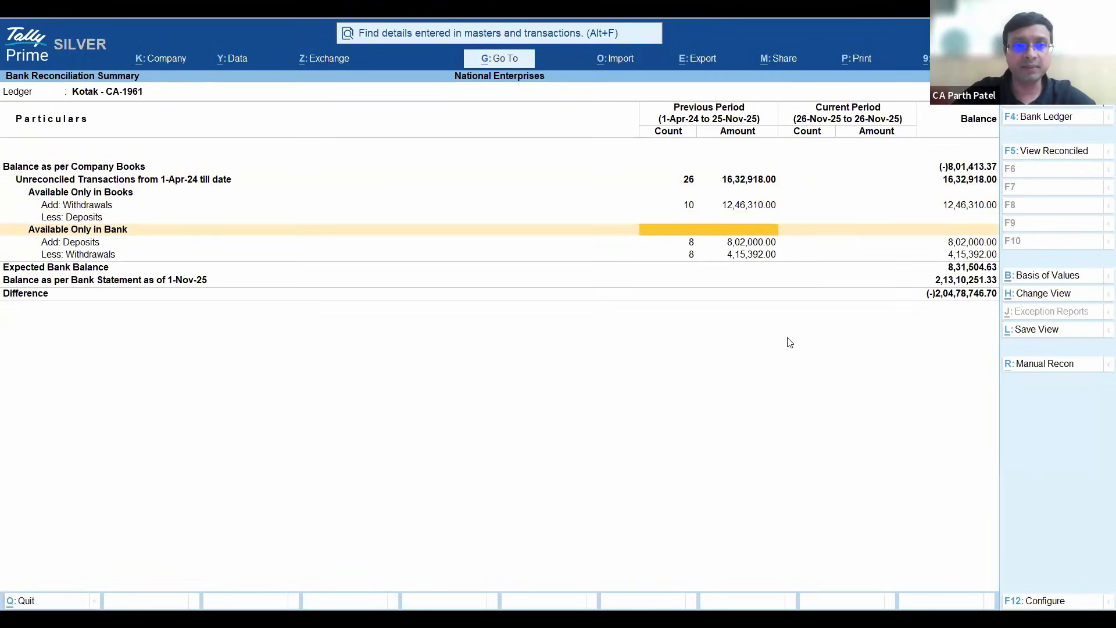
key("Right")
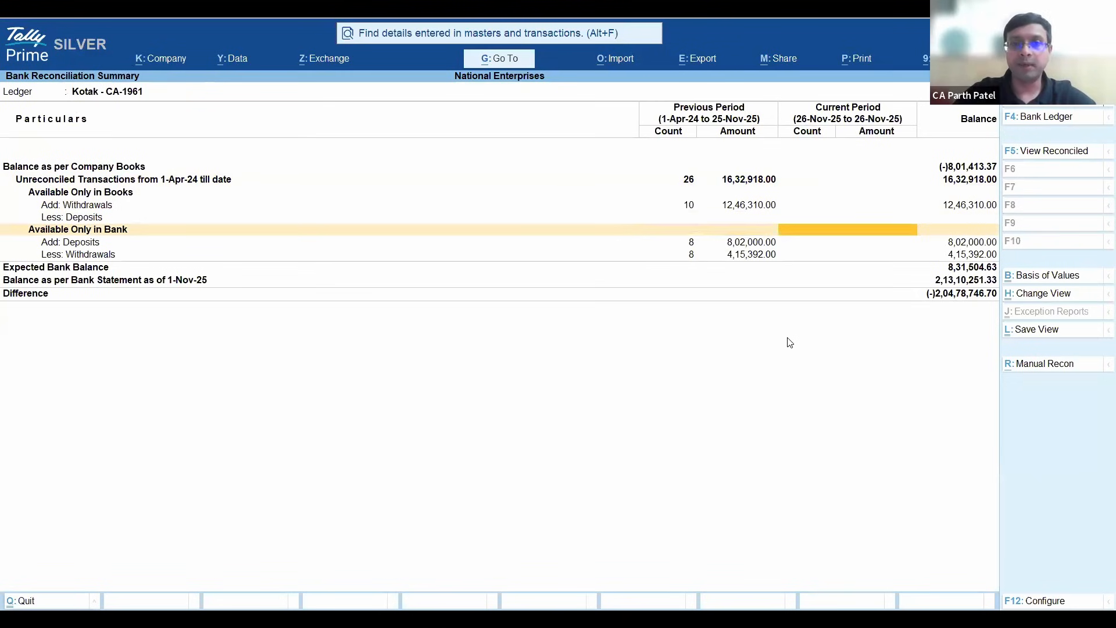
key("Left")
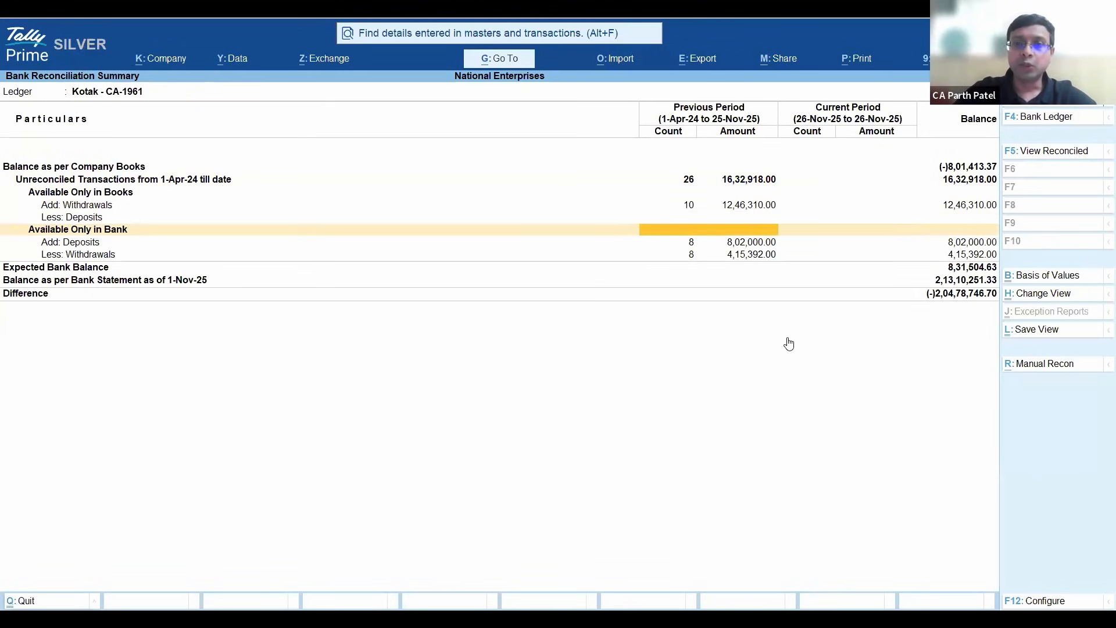
key("Return")
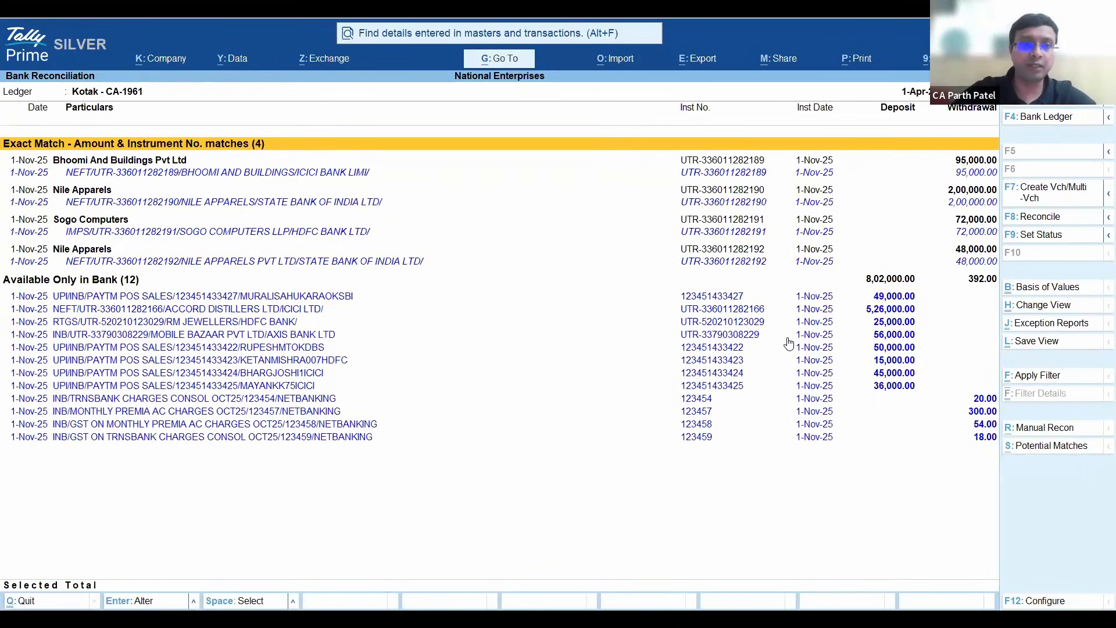
key("Down")
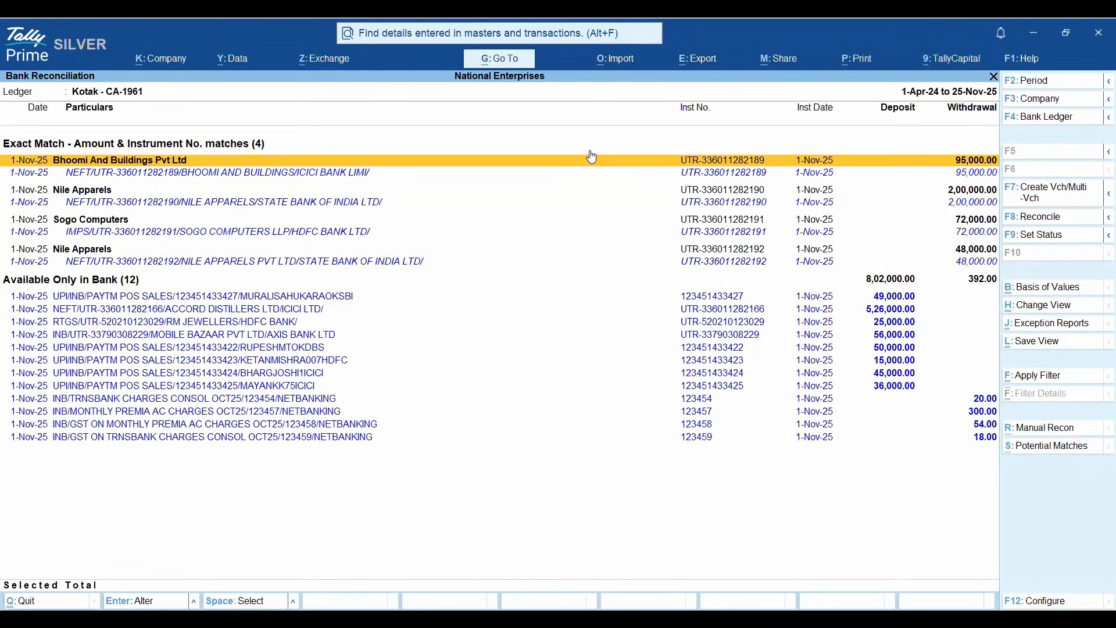
- Close the reconciliation reports and the Get Statement report to return to the Gateway of Tally
key("Escape")
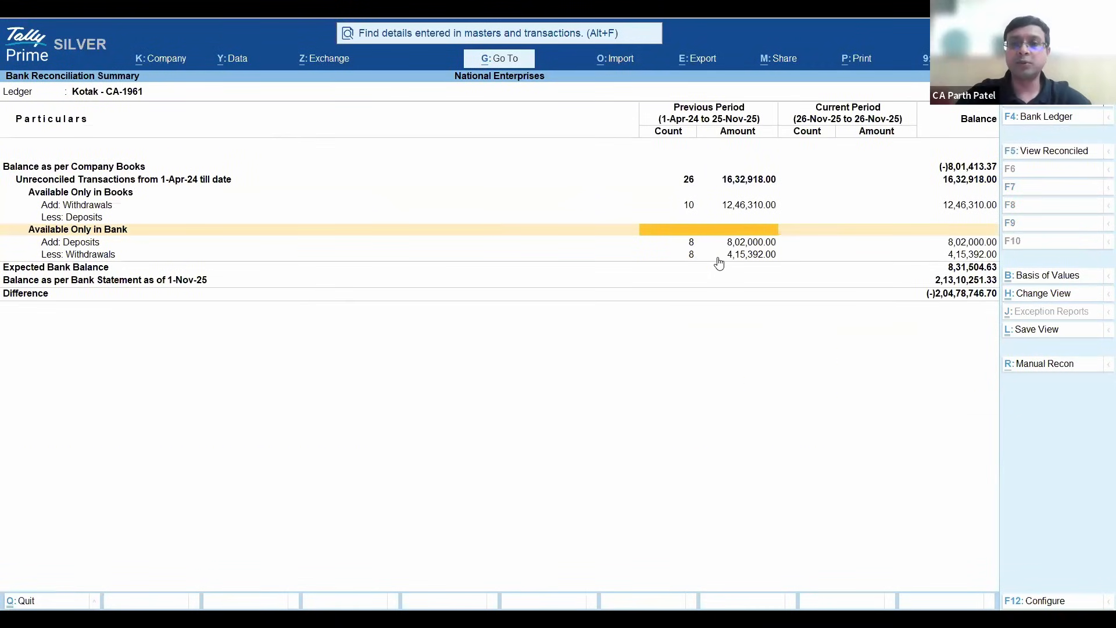
key("Escape")
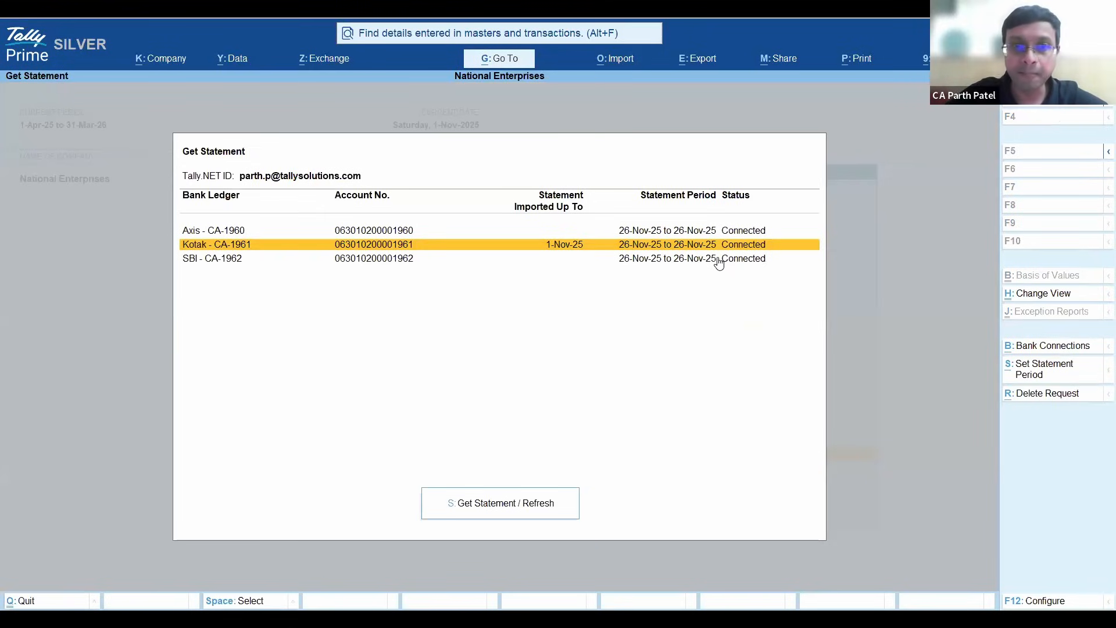
key("Up")
key("Down")
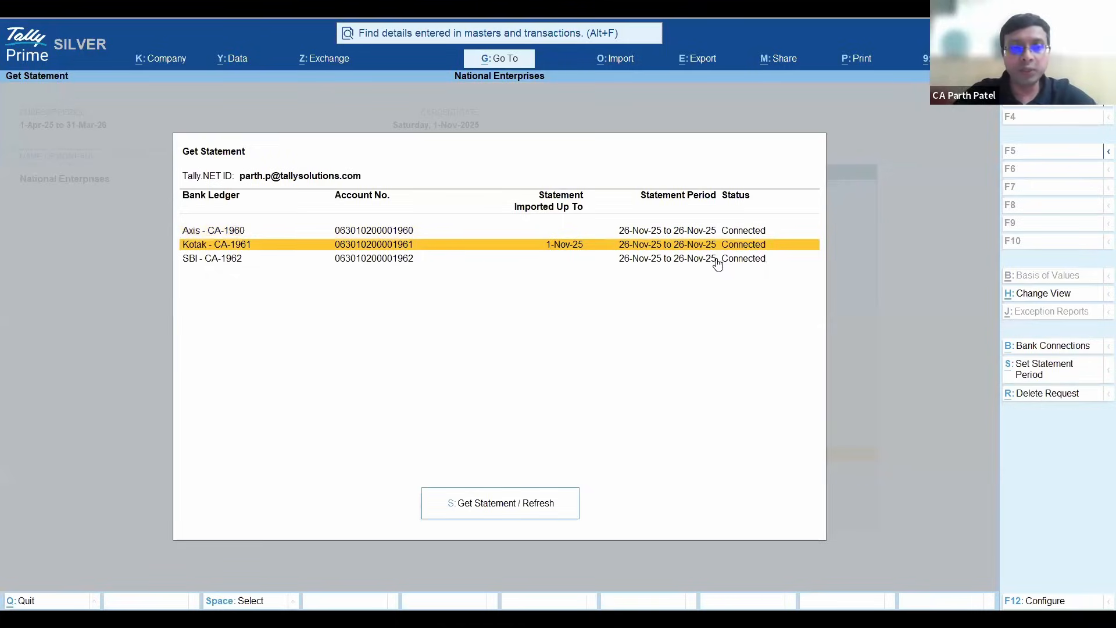
key("Escape")
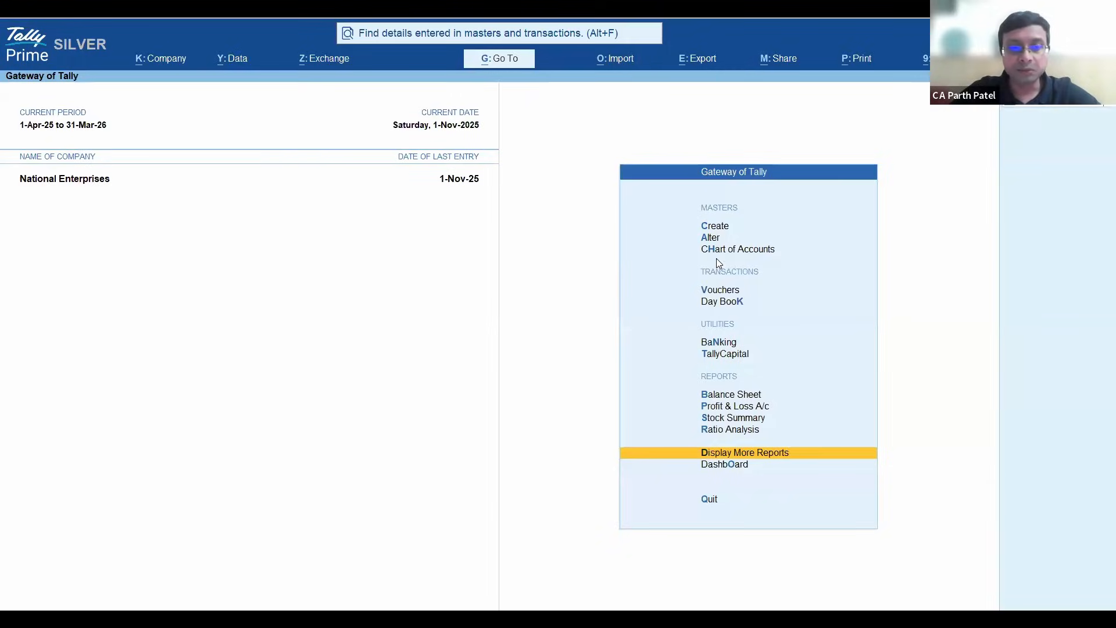
- Reopen the Get Statement report from the full set of banking exchange options and highlight the Kotak ledger
key("alt+z")
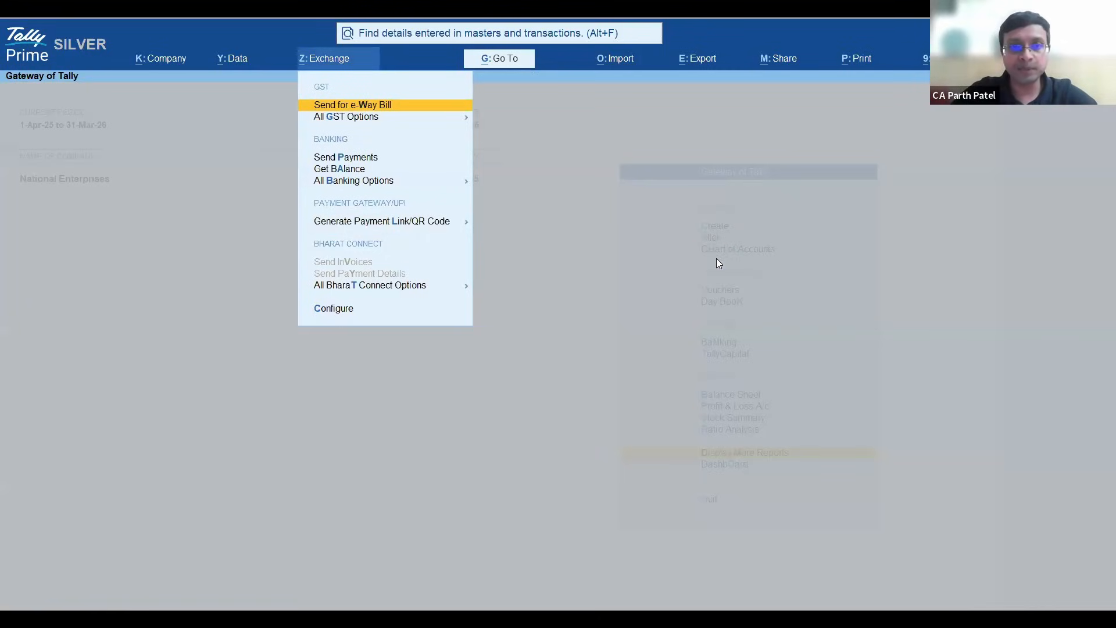
key("Down")
key("Down")
key("Down")
key("Down")
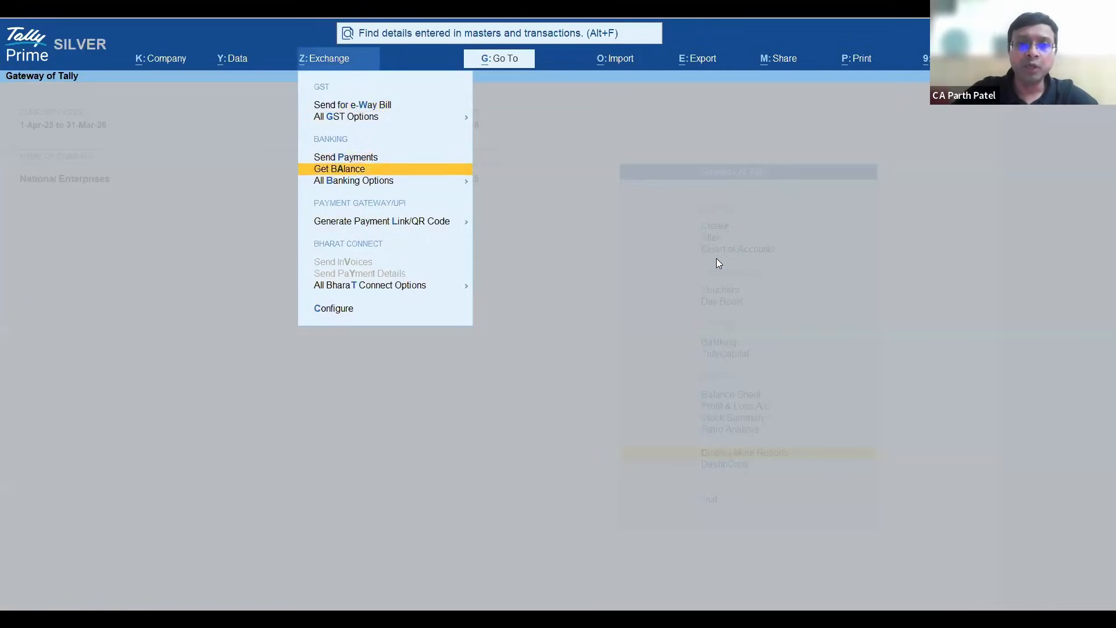
key("Return")
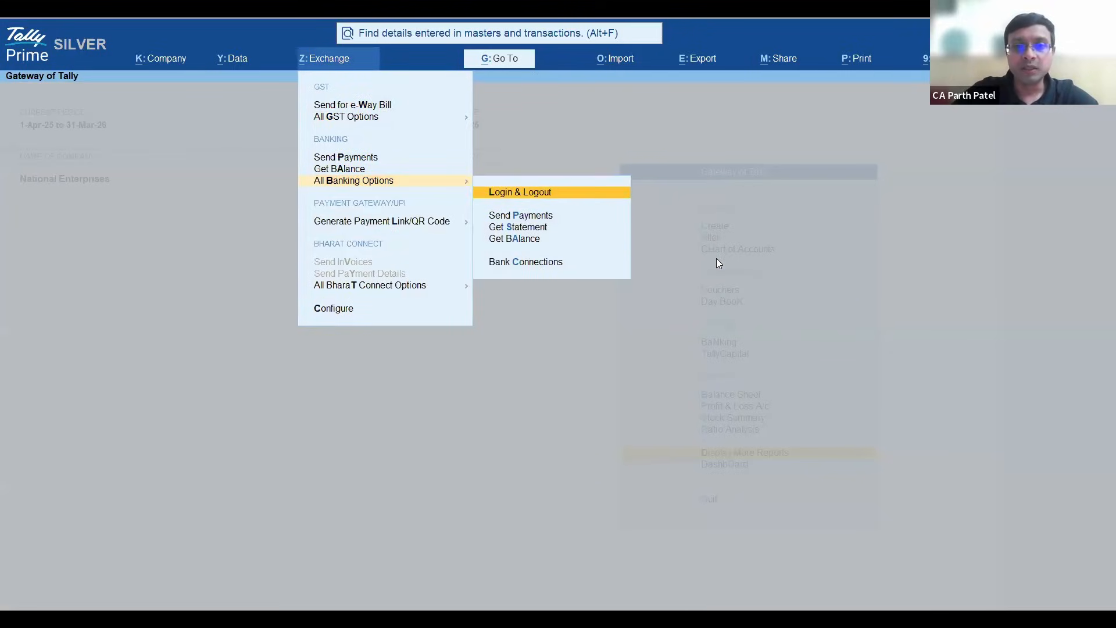
key("Down")
key("Down")
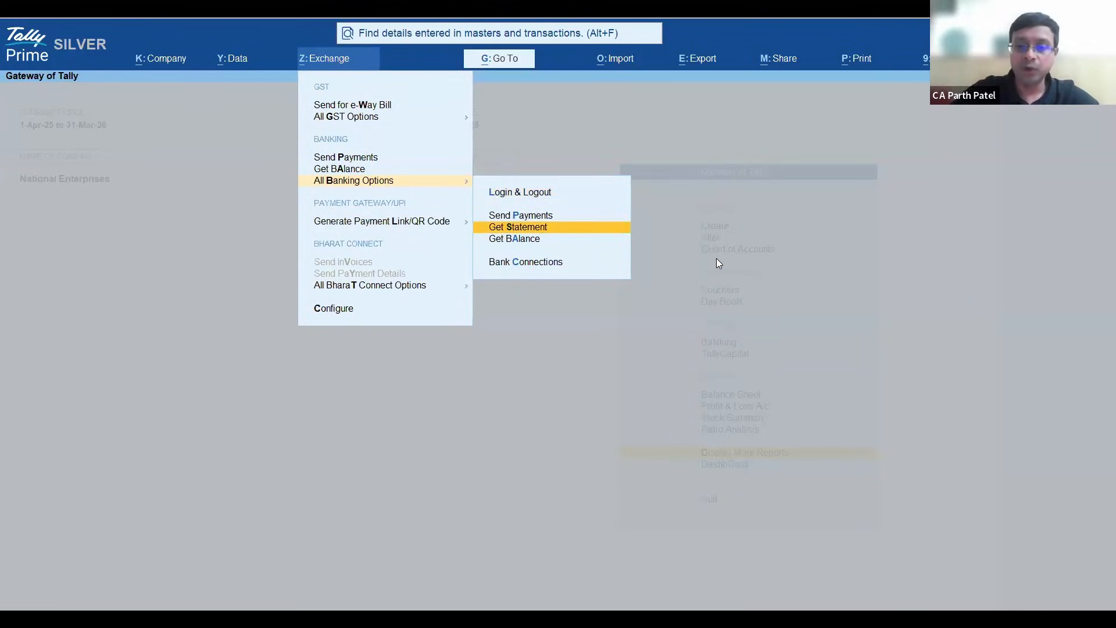
key("Return")
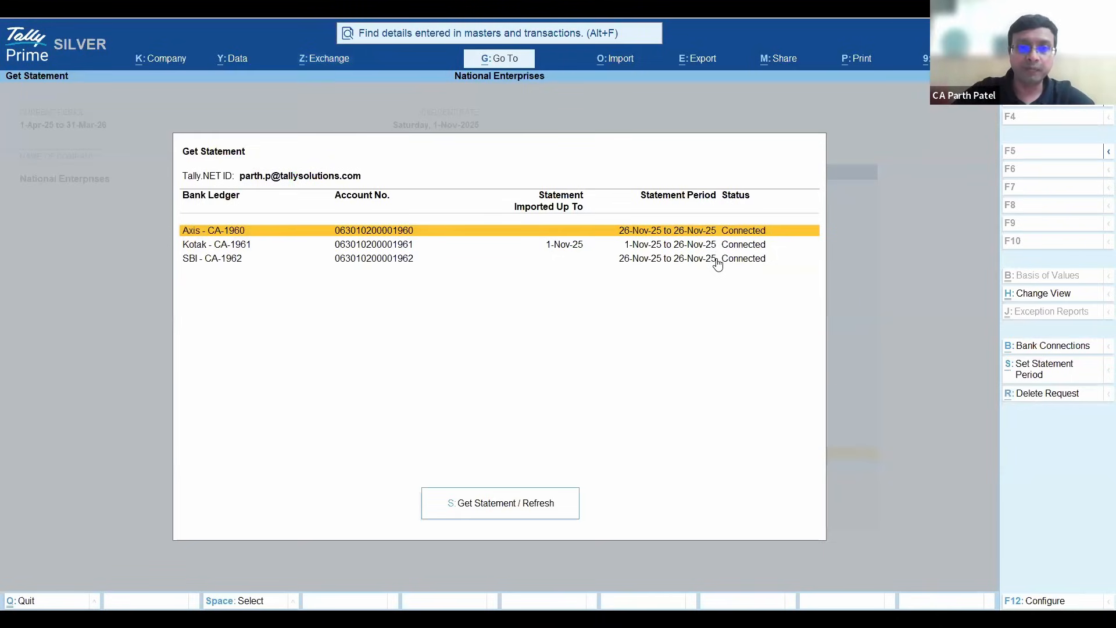
key("Down")
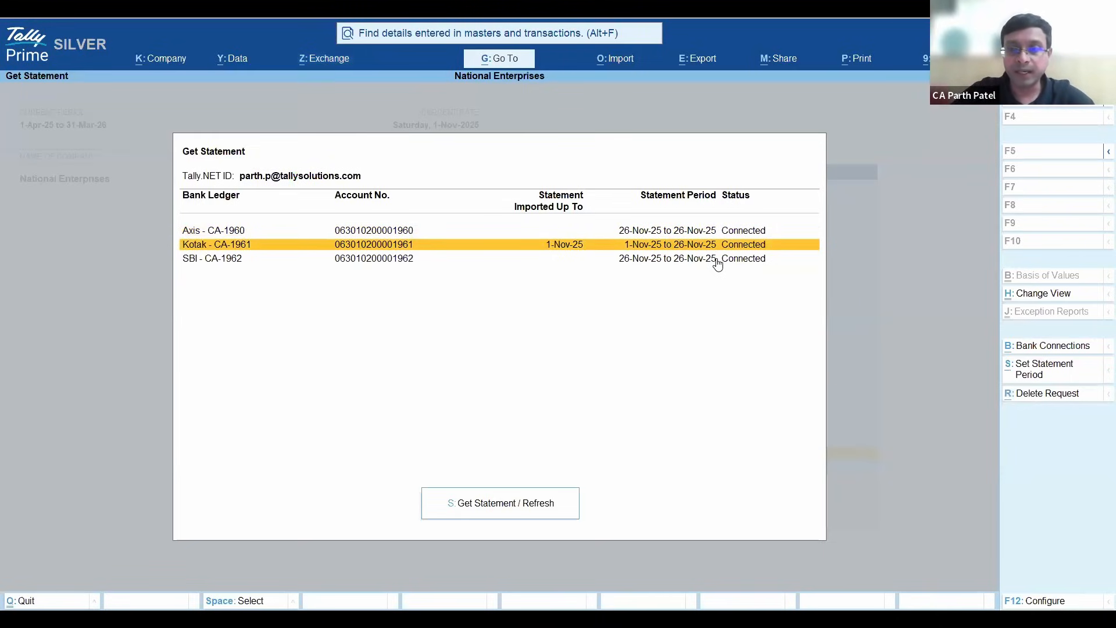
- Select the Axis and Kotak ledgers together in the Get Statement report
key("Up")
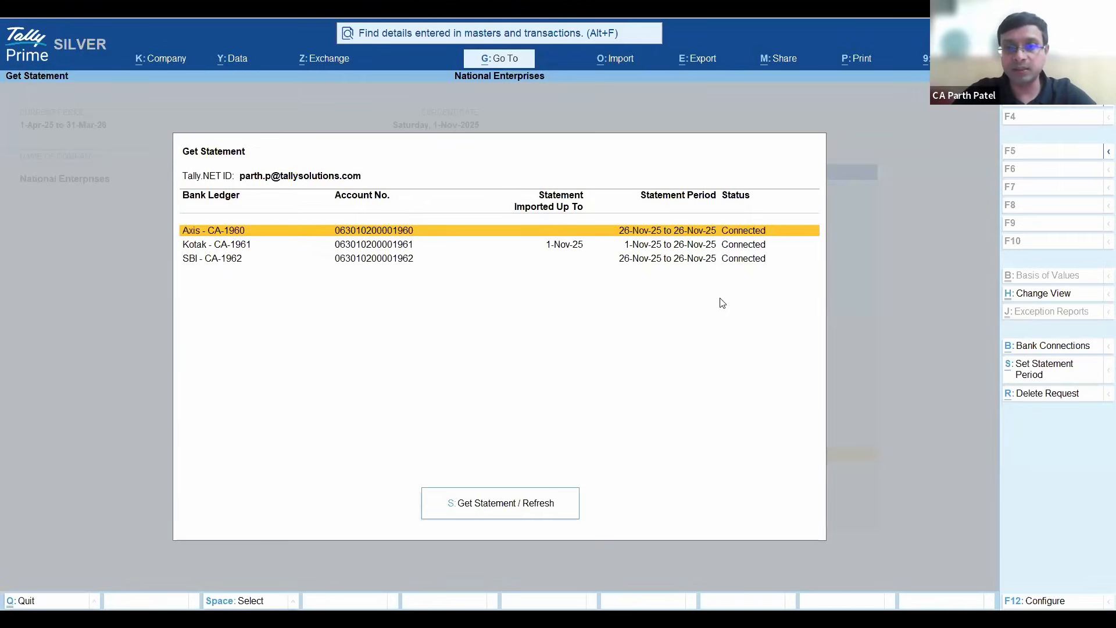
key("space")
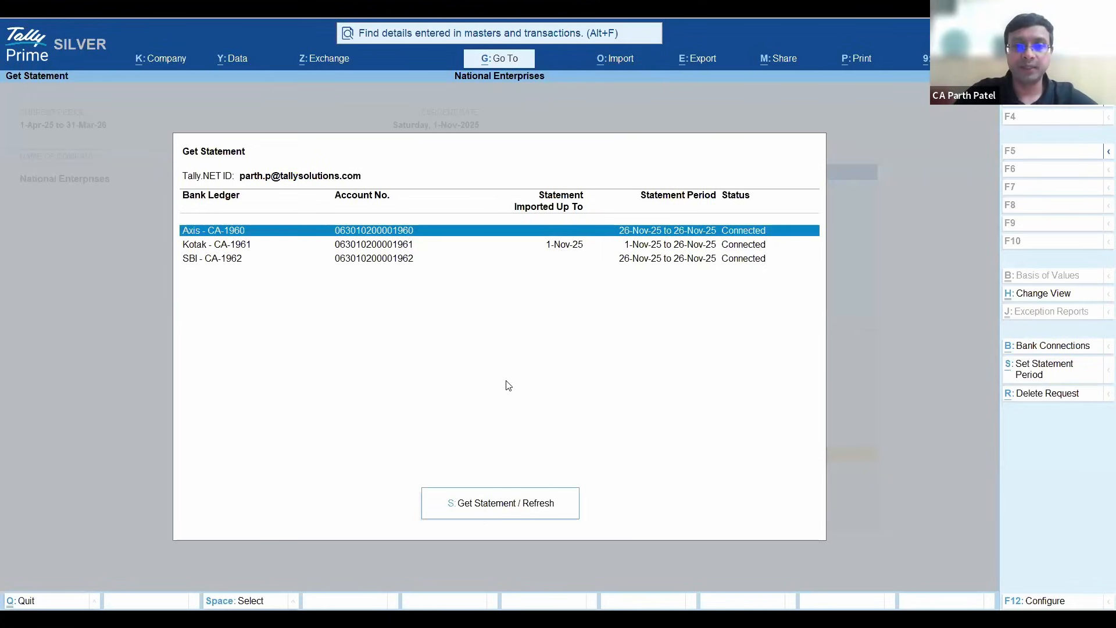
key("Down")
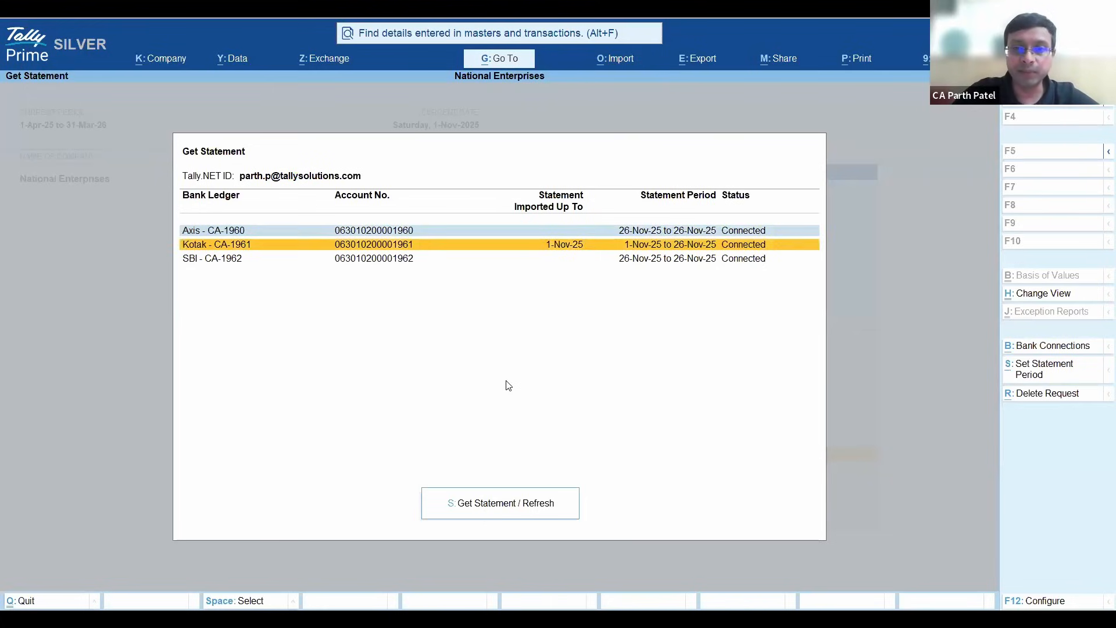
key("Up")
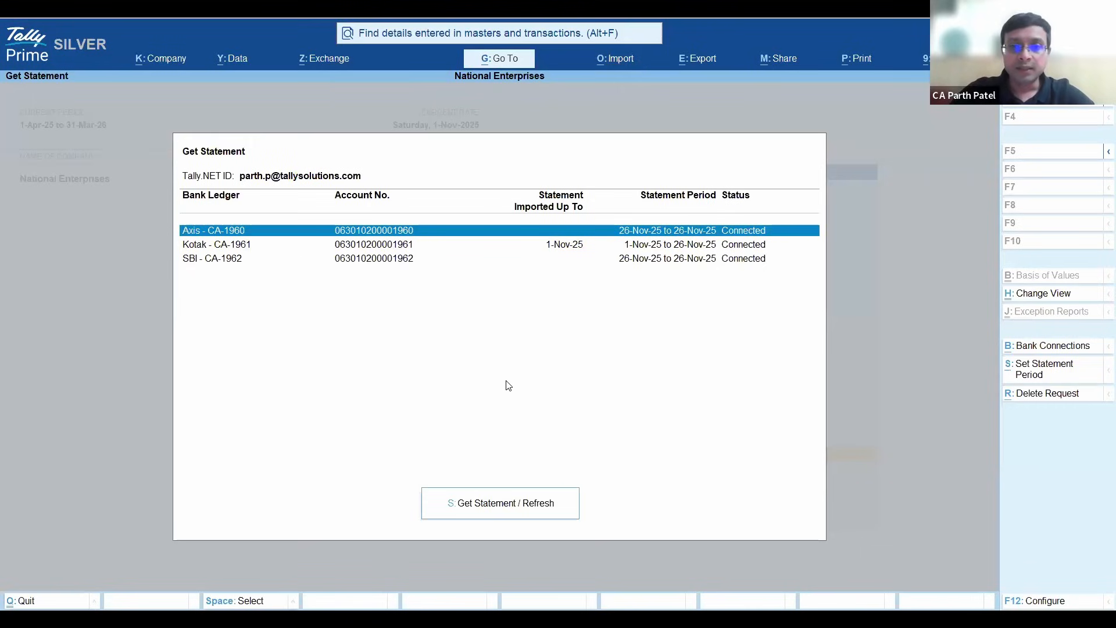
key("Down")
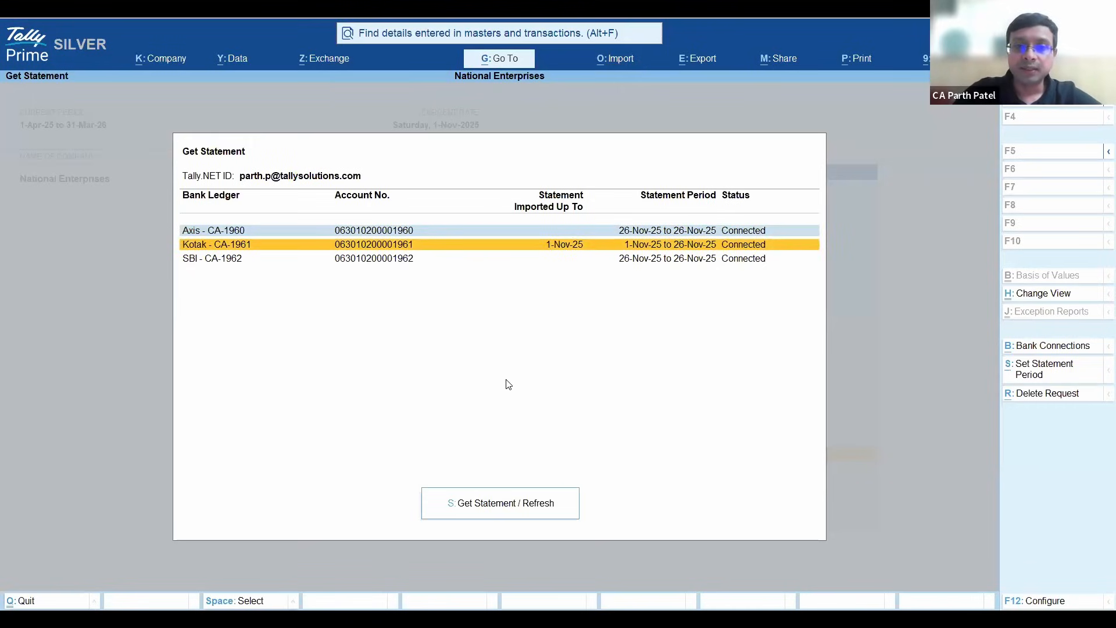
key("Up")
key("shift+Down")
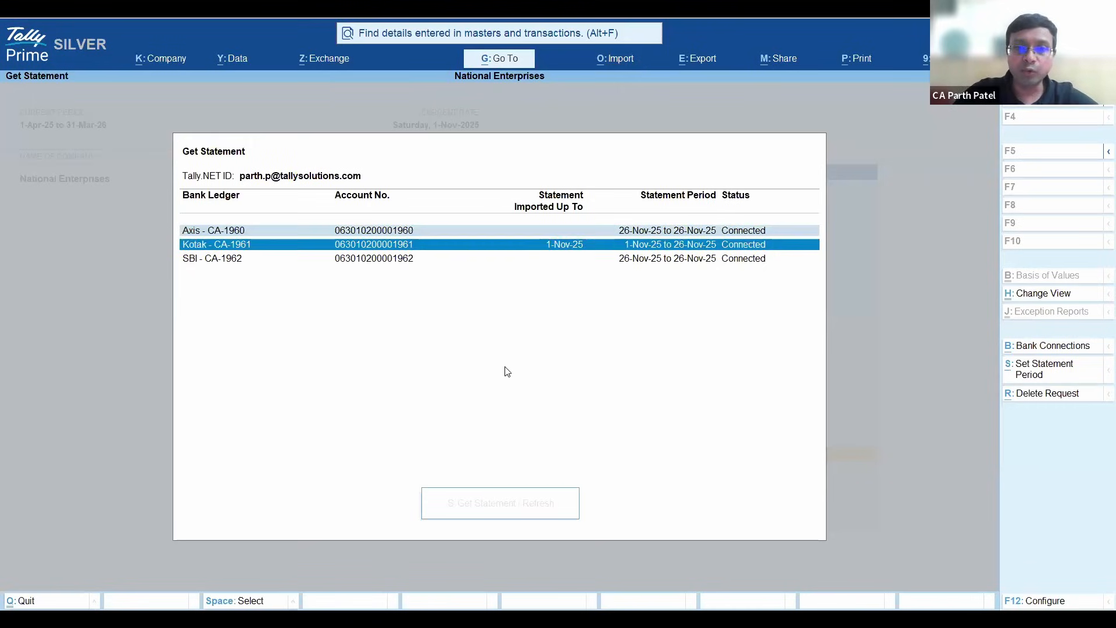
- Deselect the Axis and Kotak ledgers and request a new bank statement for the highlighted Kotak ledger
key("Up")
key("space")
key("Down")
key("space")
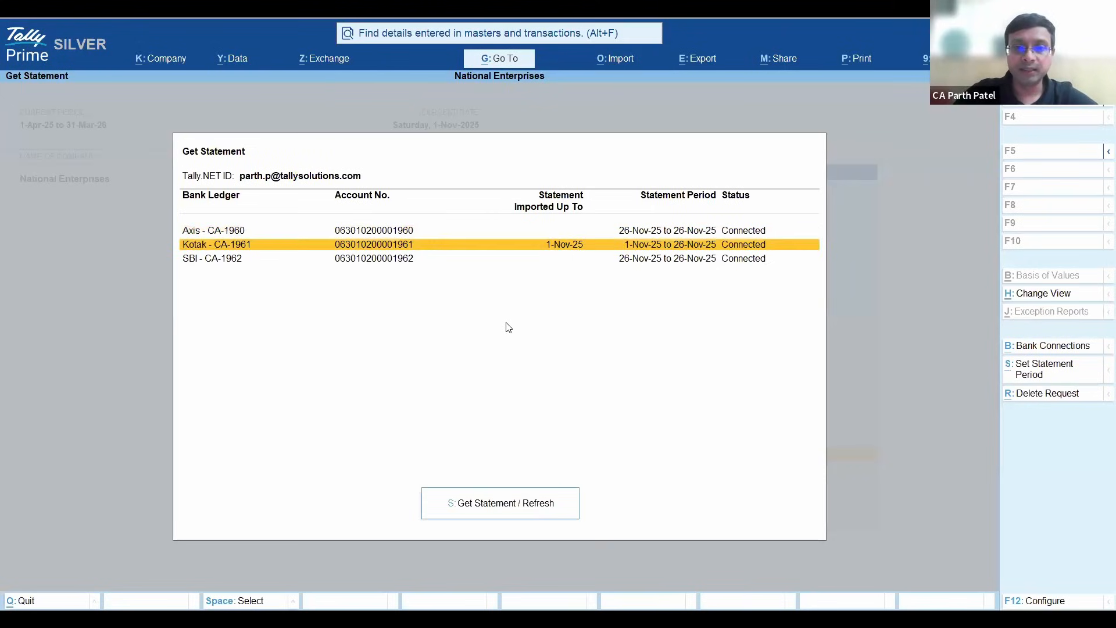
left_click(491, 506)
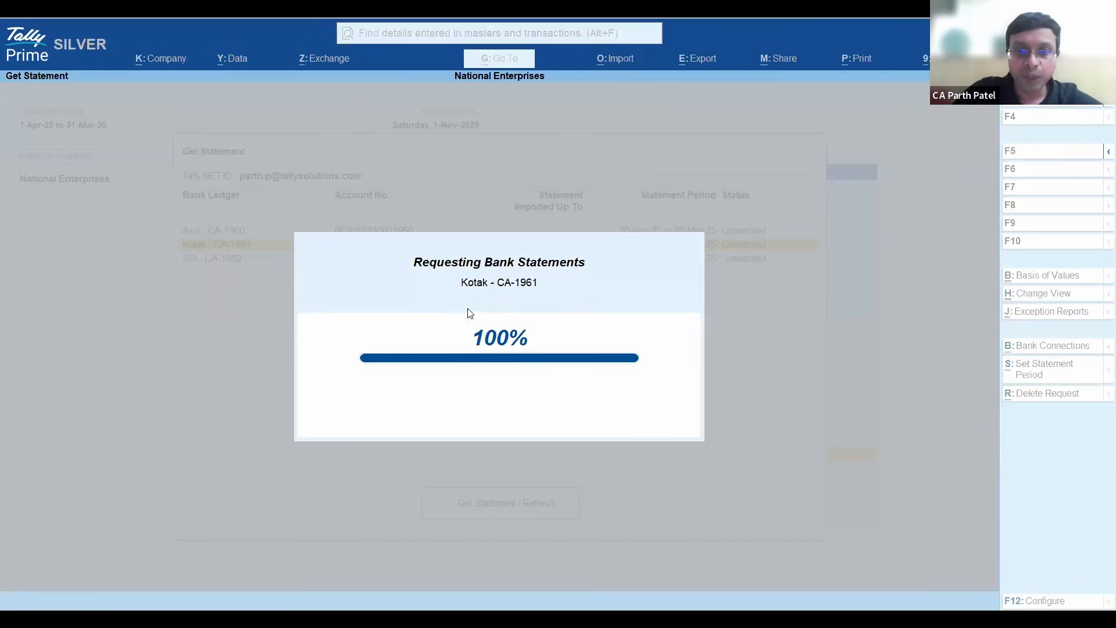
- Select the Kotak ledger with the ready-to-import request and import its bank statement
key("Down")
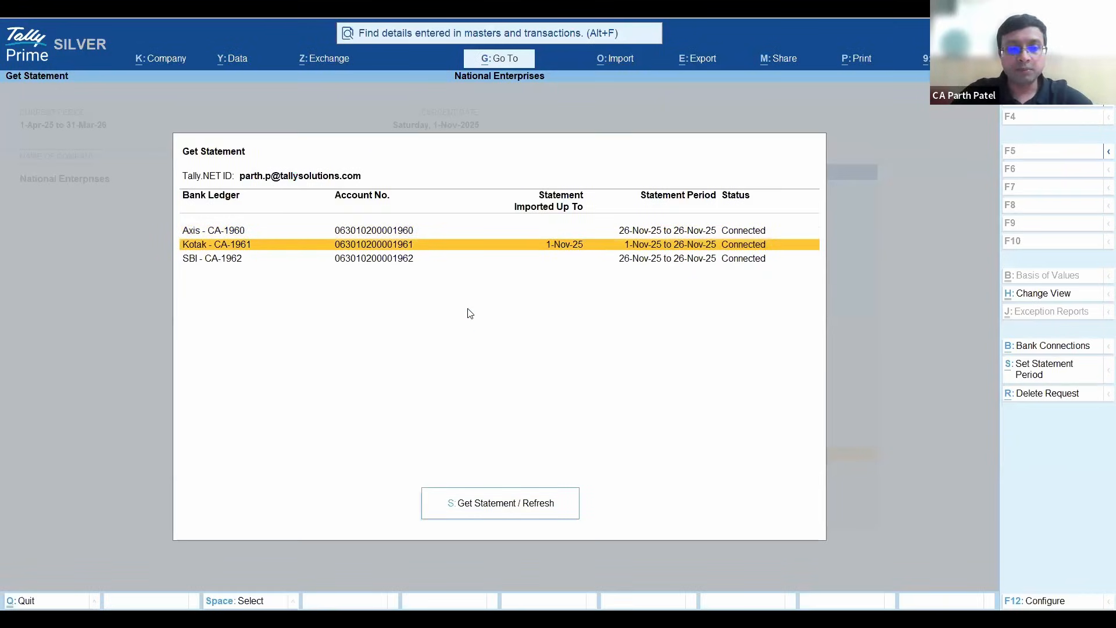
key("Down")
key("Up")
key("Down")
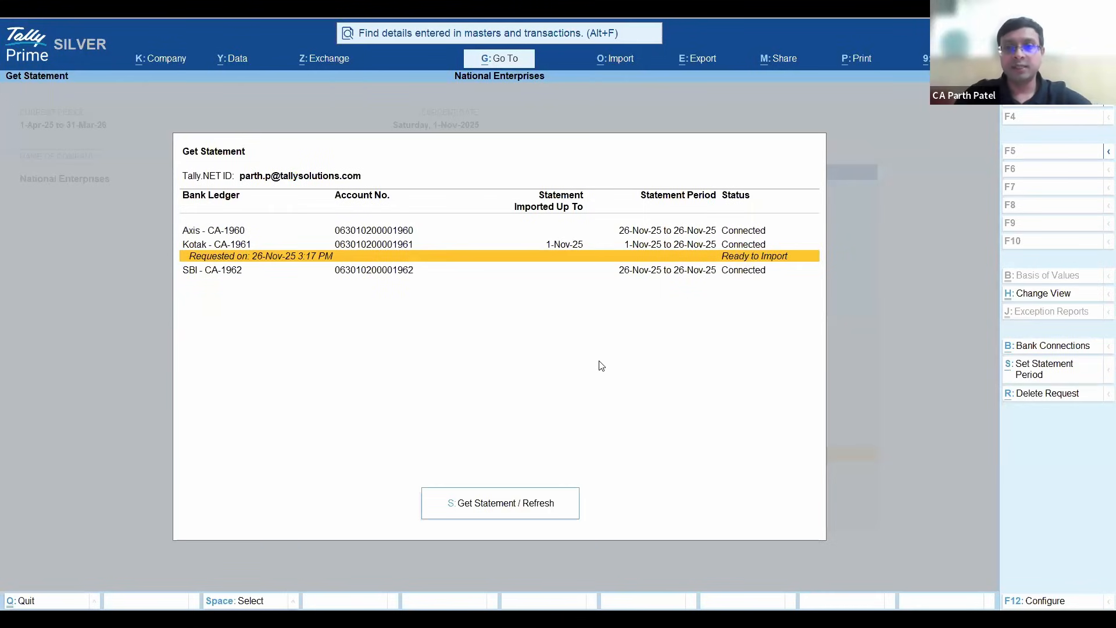
key("Up")
key("space")
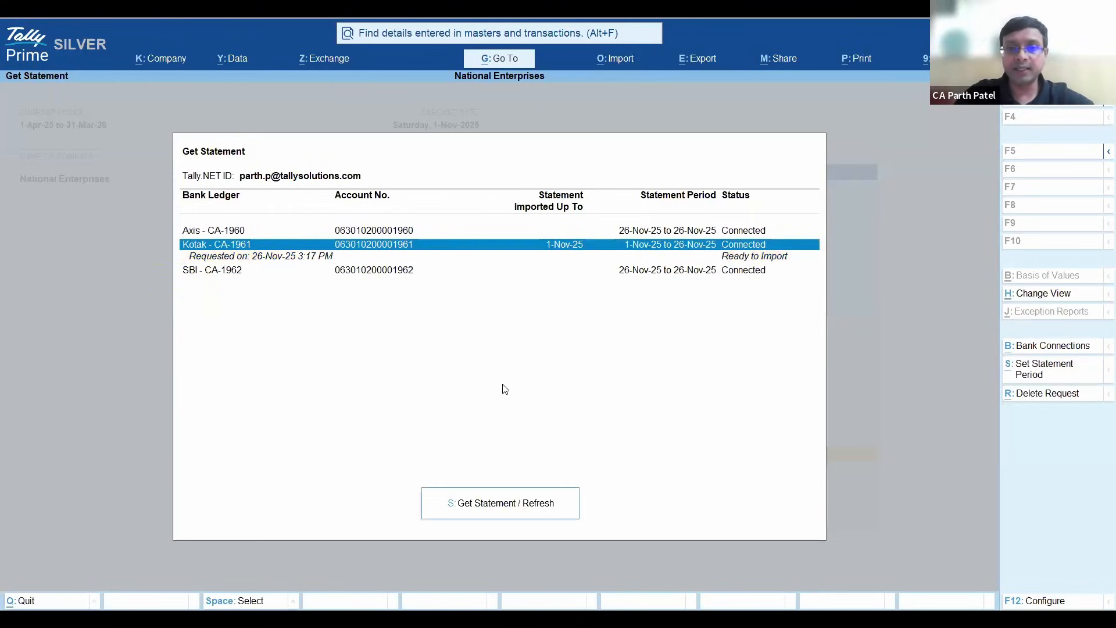
left_click(483, 509)
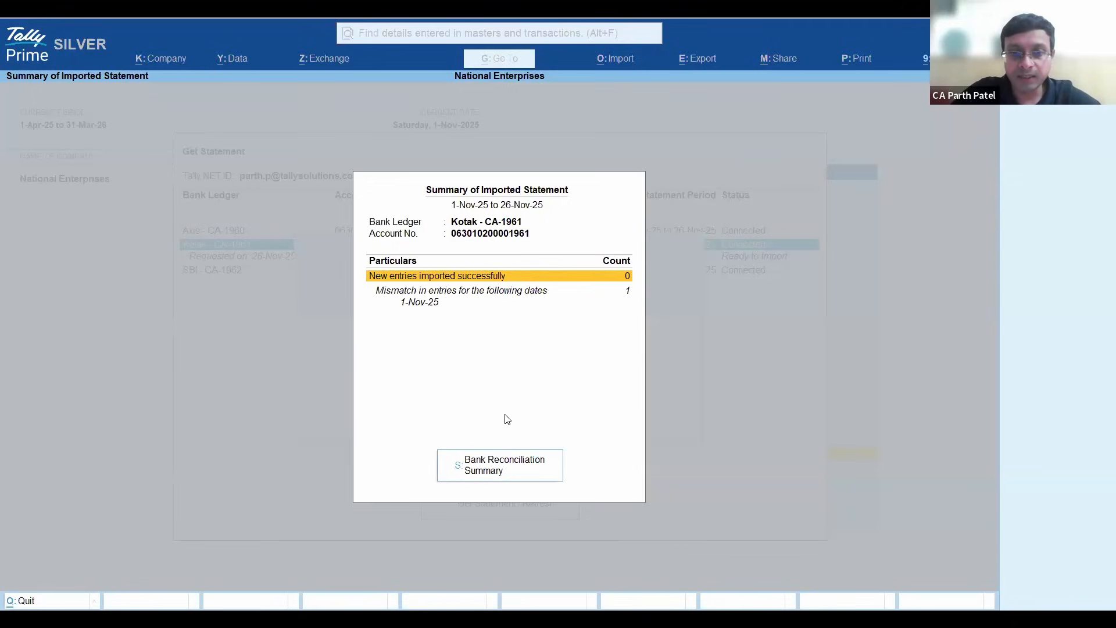
- Open the Bank Reconciliation Summary for the imported Kotak statement and examine the current-period entries available only in books and only in bank
key("s")
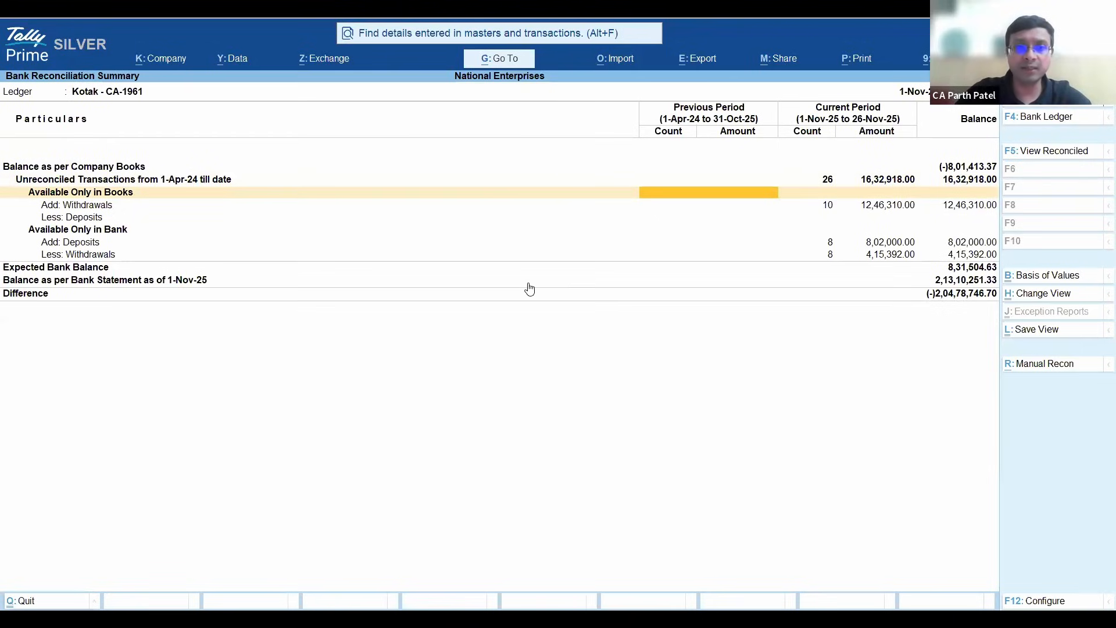
key("Down")
key("Down")
key("Down")
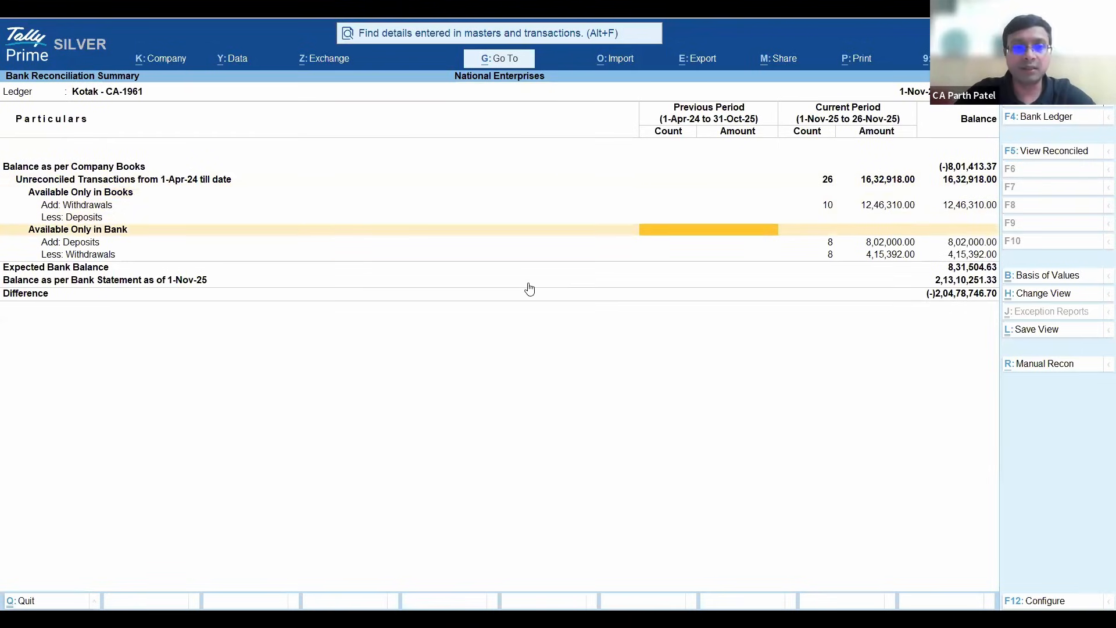
key("Right")
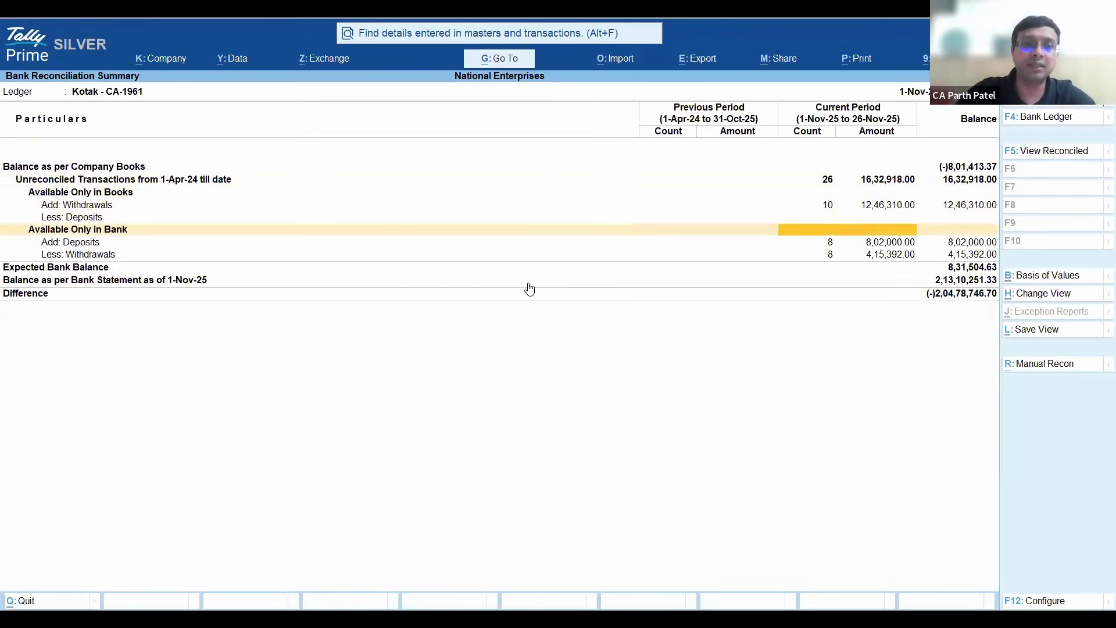
key("Up")
key("Up")
key("Up")
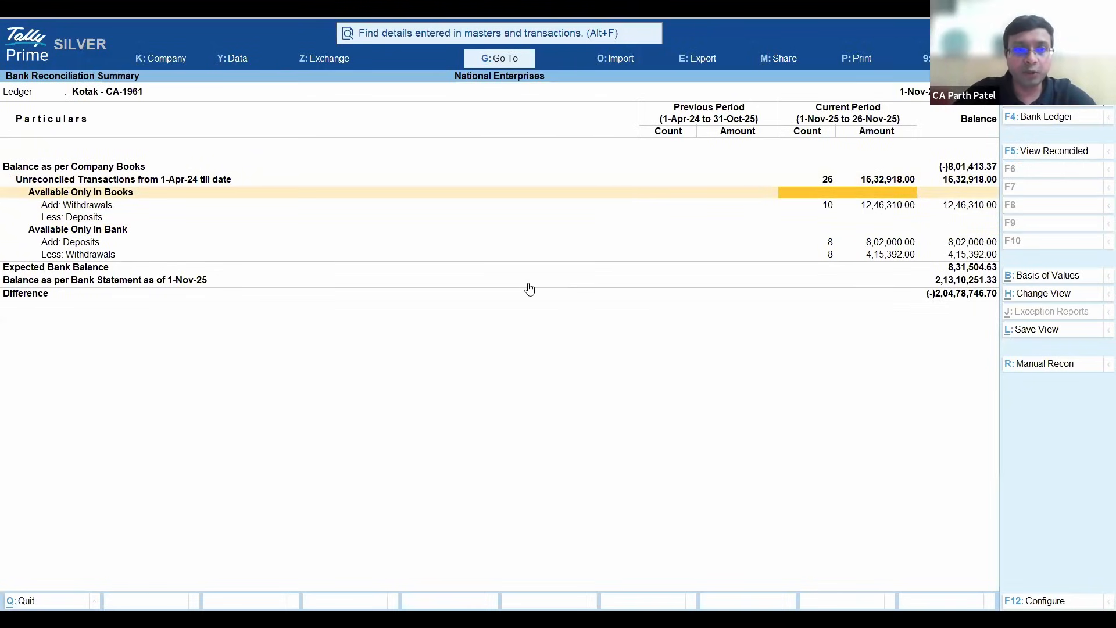
- Drill down into the current-period Available Only in Bank entries of the Kotak reconciliation summary
key("Down")
key("Down")
key("Down")
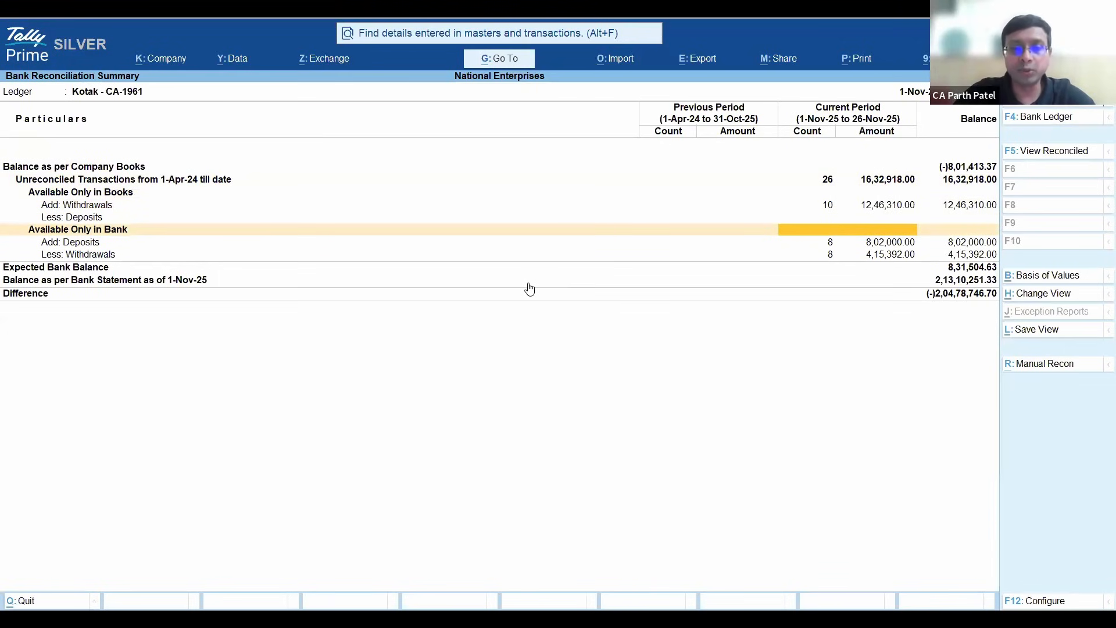
key("Return")
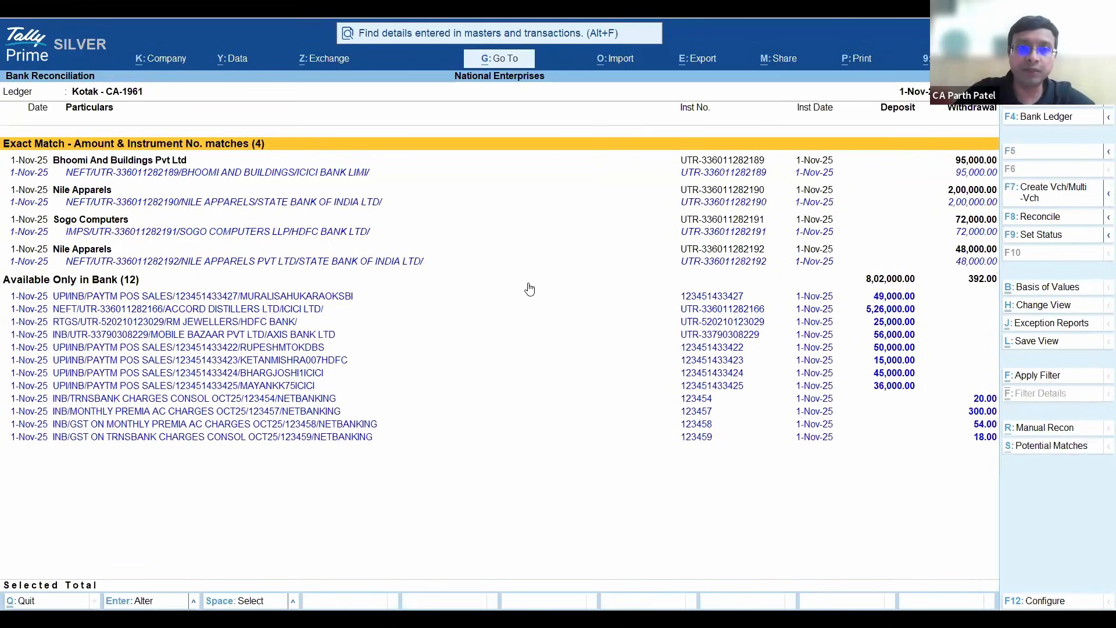
- Select all Exact Match entries for Bhoomi And Buildings Pvt Ltd, Nile Apparels and Sogo Computers and reconcile them
key("Down")
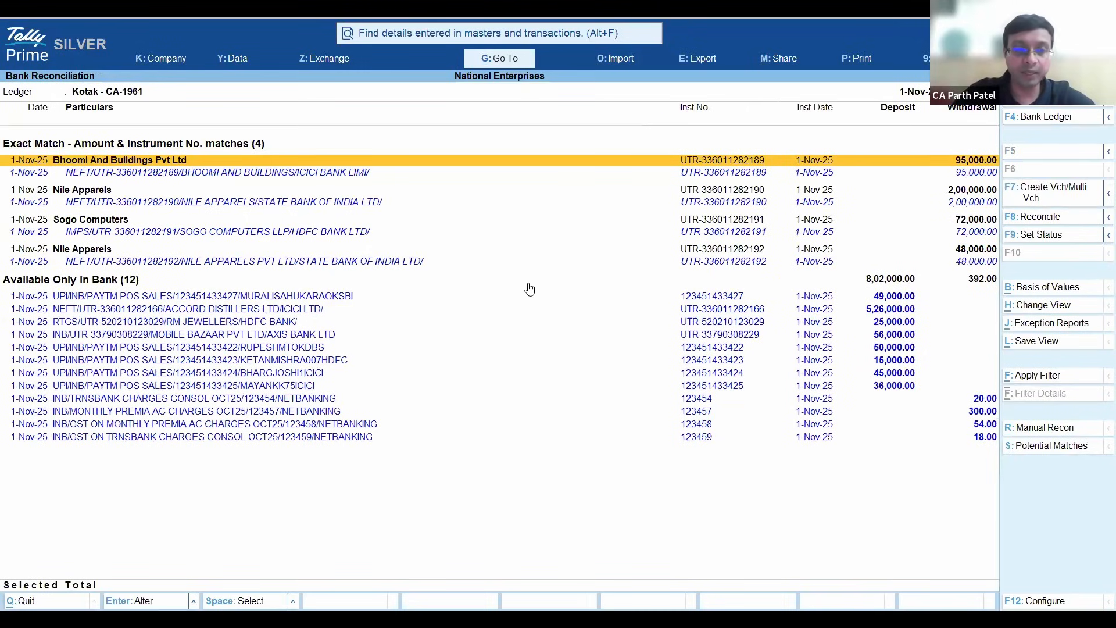
key("Down")
key("Up")
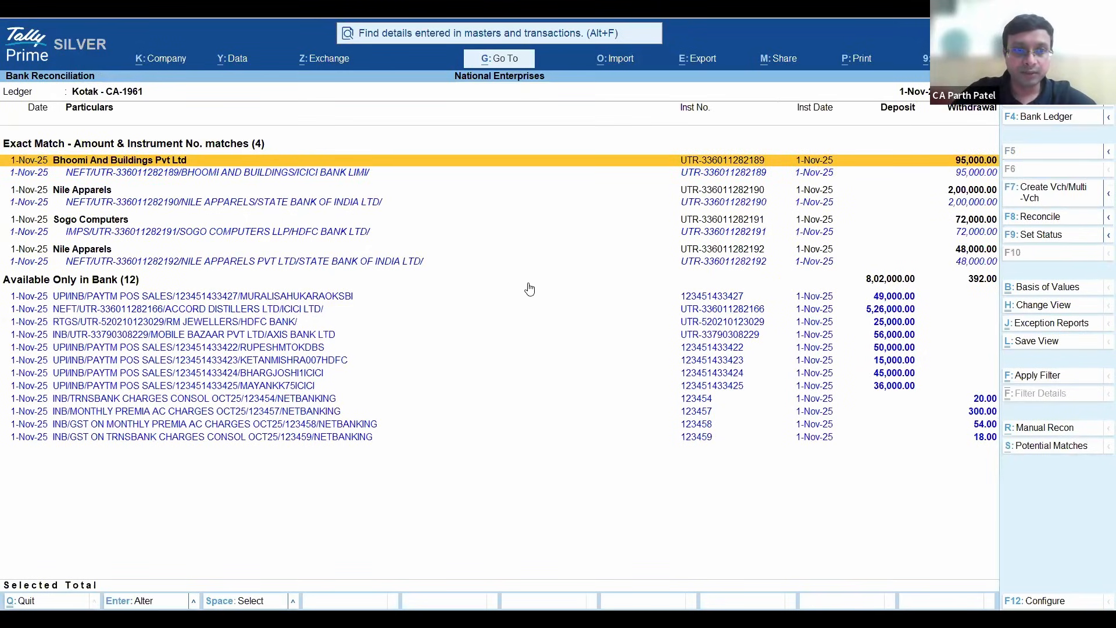
key("space")
key("Down")
key("Down")
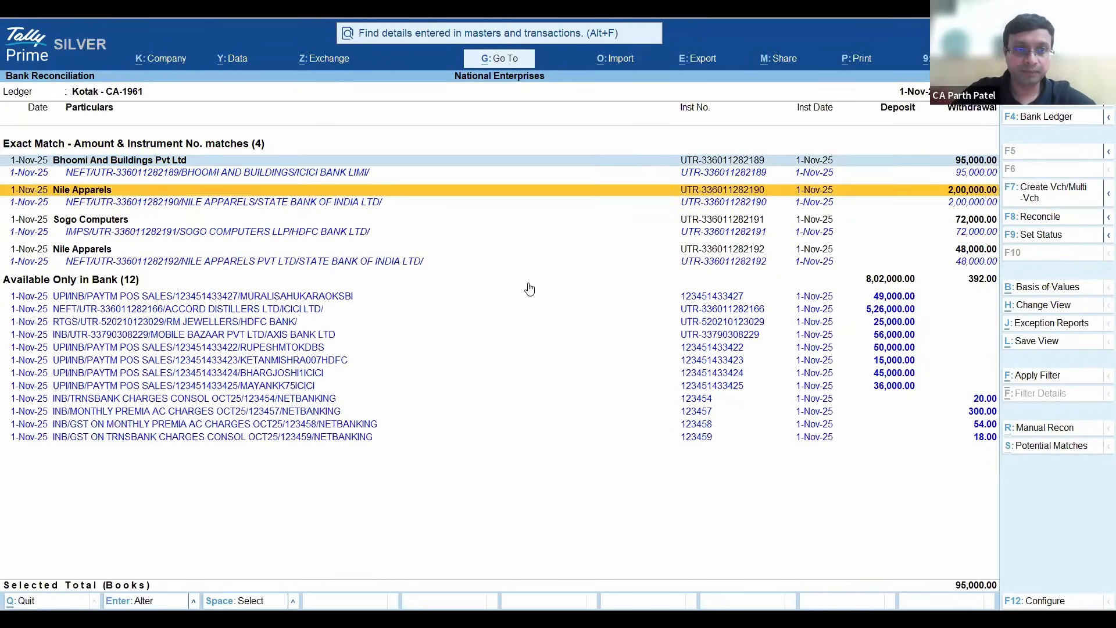
key("space")
key("Down")
key("space")
key("Down")
key("space")
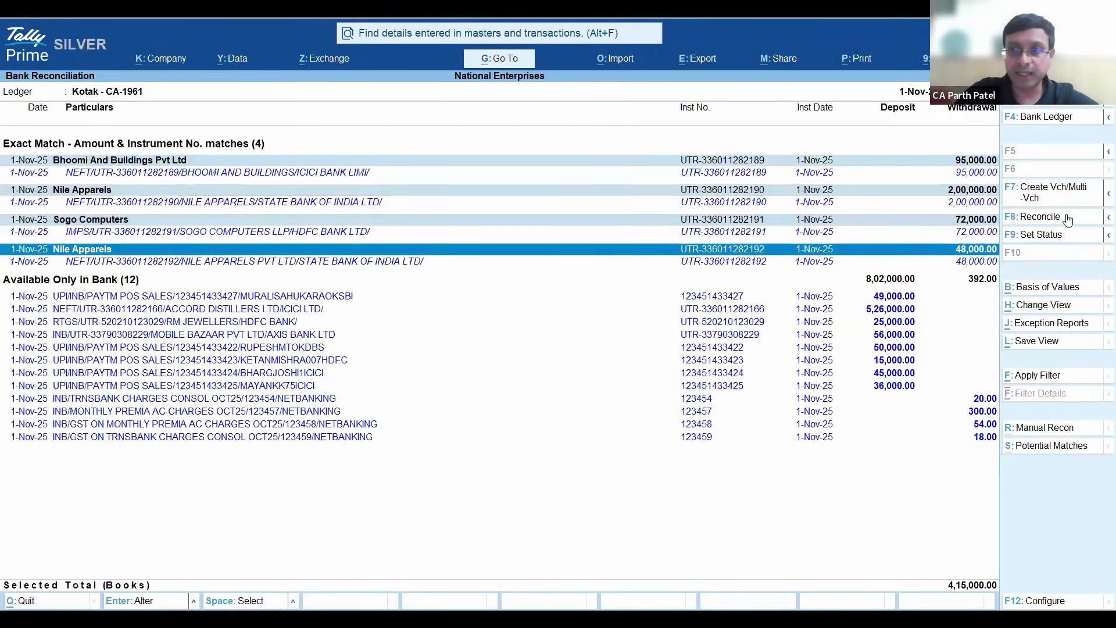
key("F8")
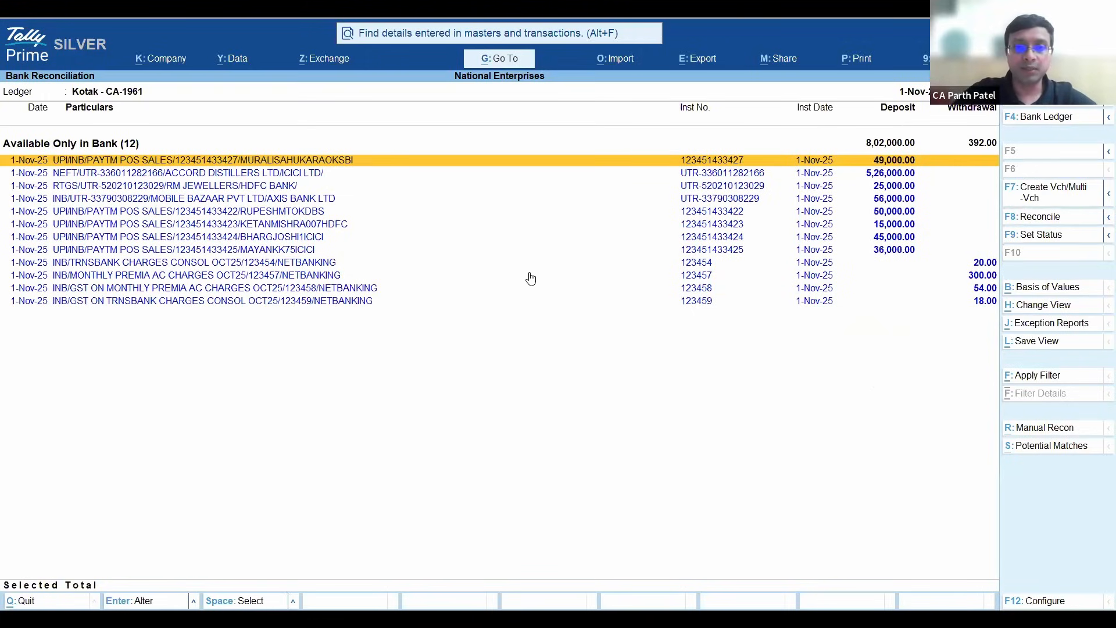
- Examine the remaining deposits and bank charges listed as Available Only in Bank
key("Down")
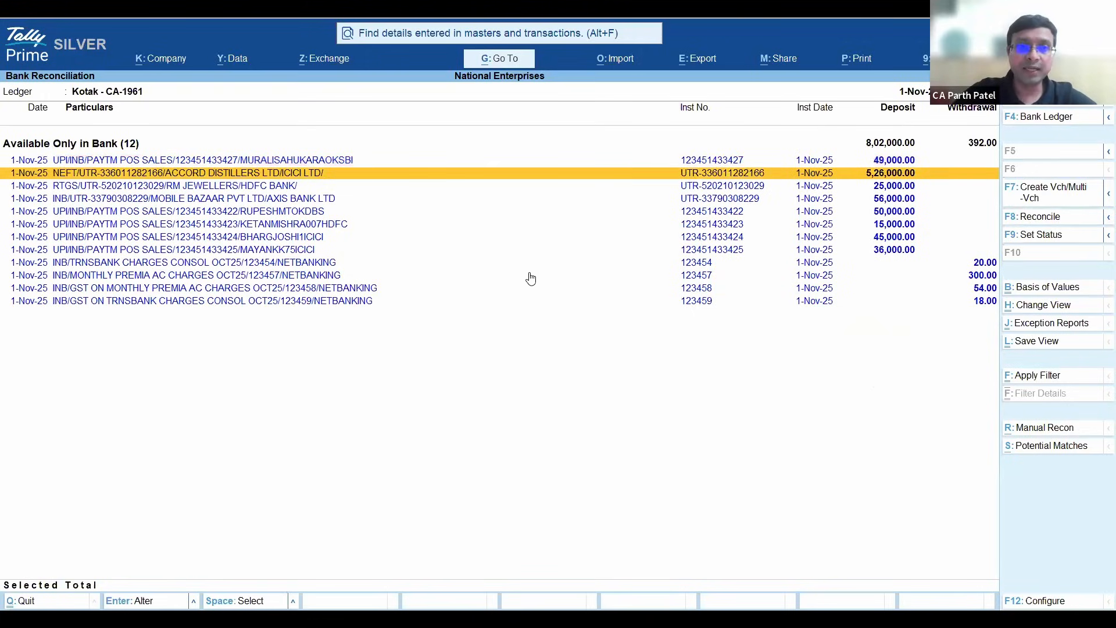
key("Down")
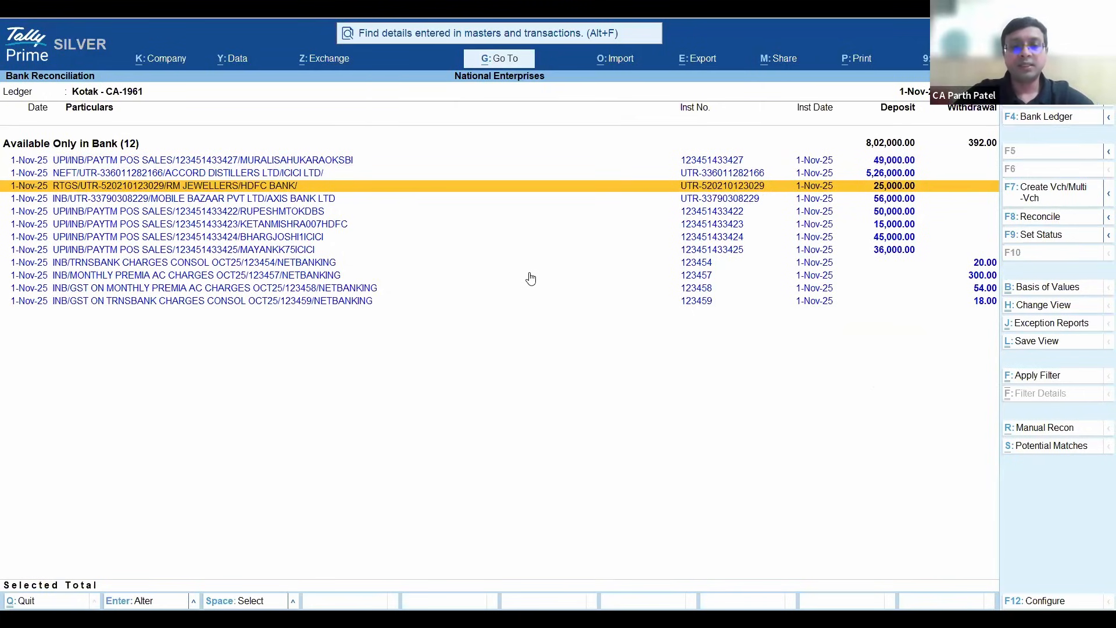
key("Up")
key("Up")
key("Up")
key("Up")
key("Up")
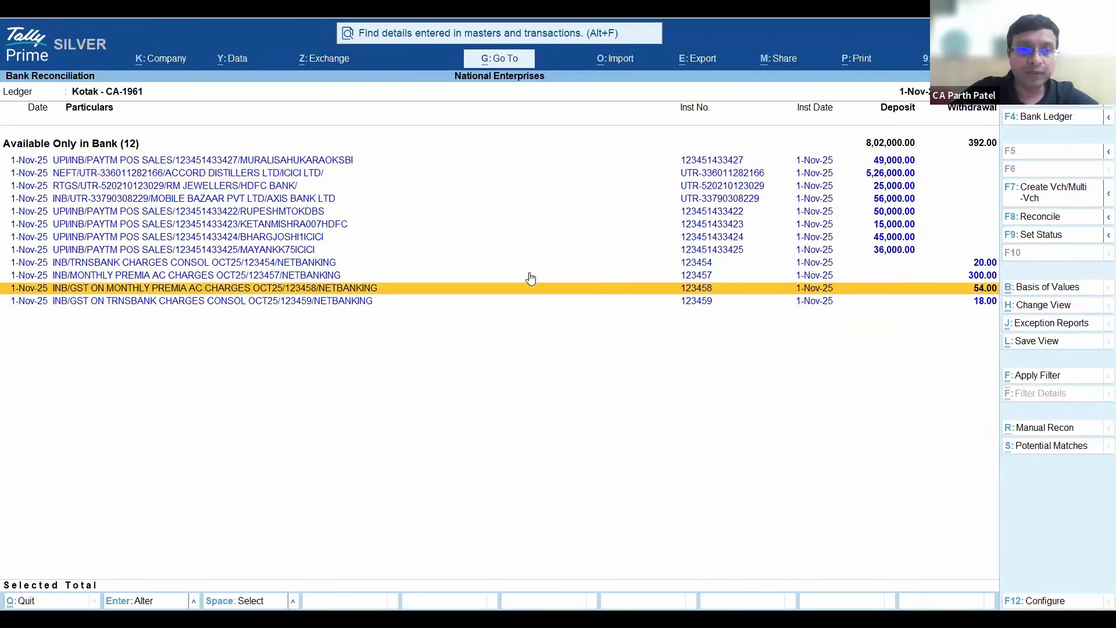
key("Up")
key("Up")
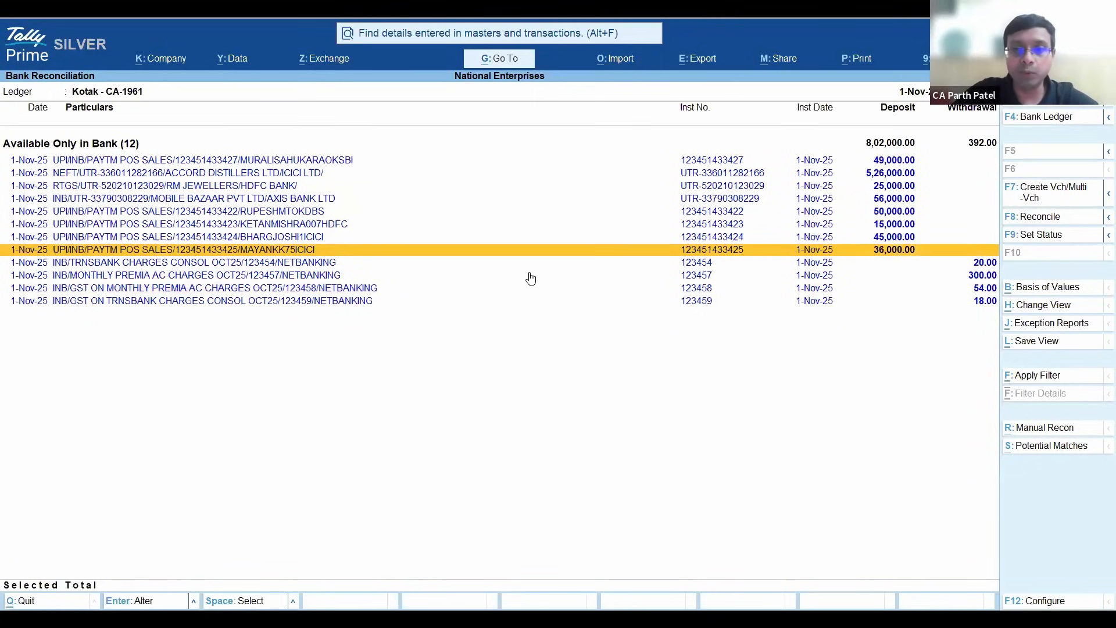
key("Up")
key("Up")
key("Up")
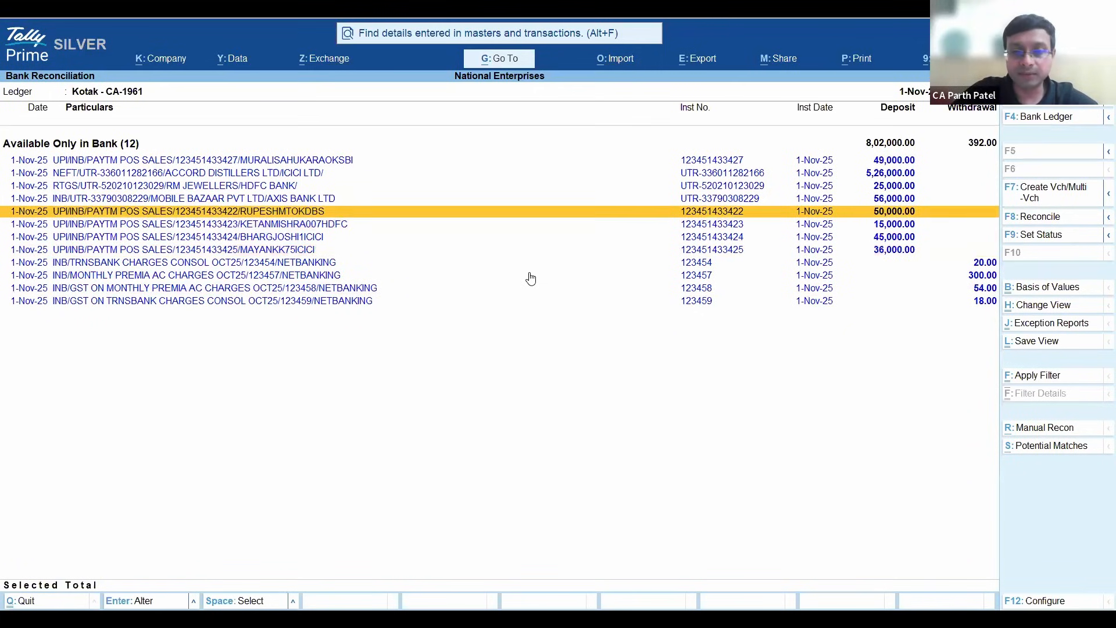
key("Up")
key("Up")
key("Up")
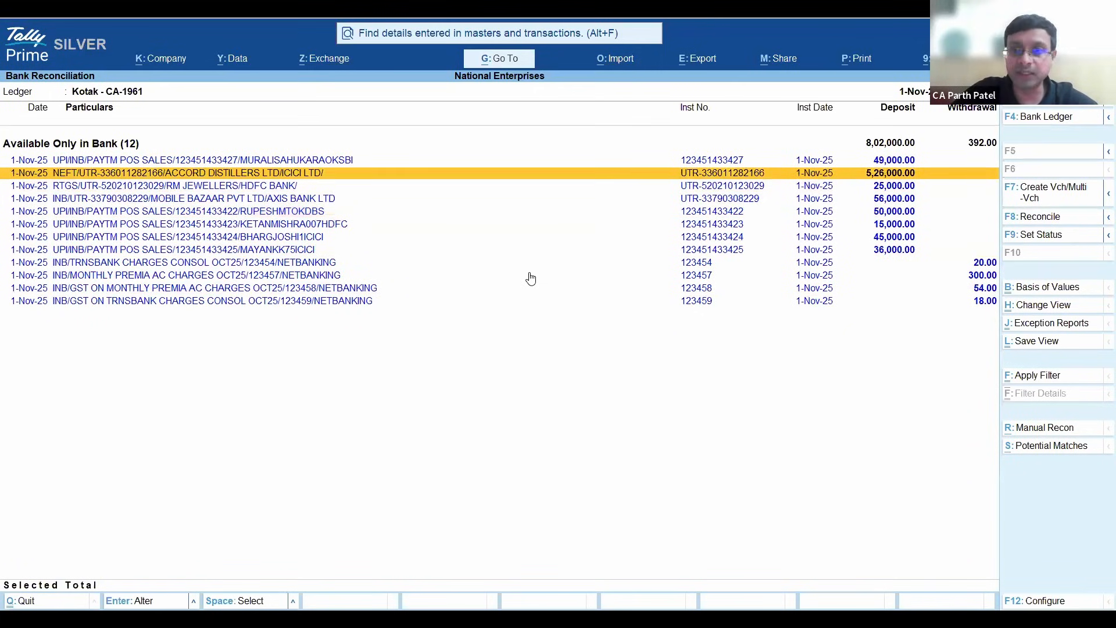
key("Up")
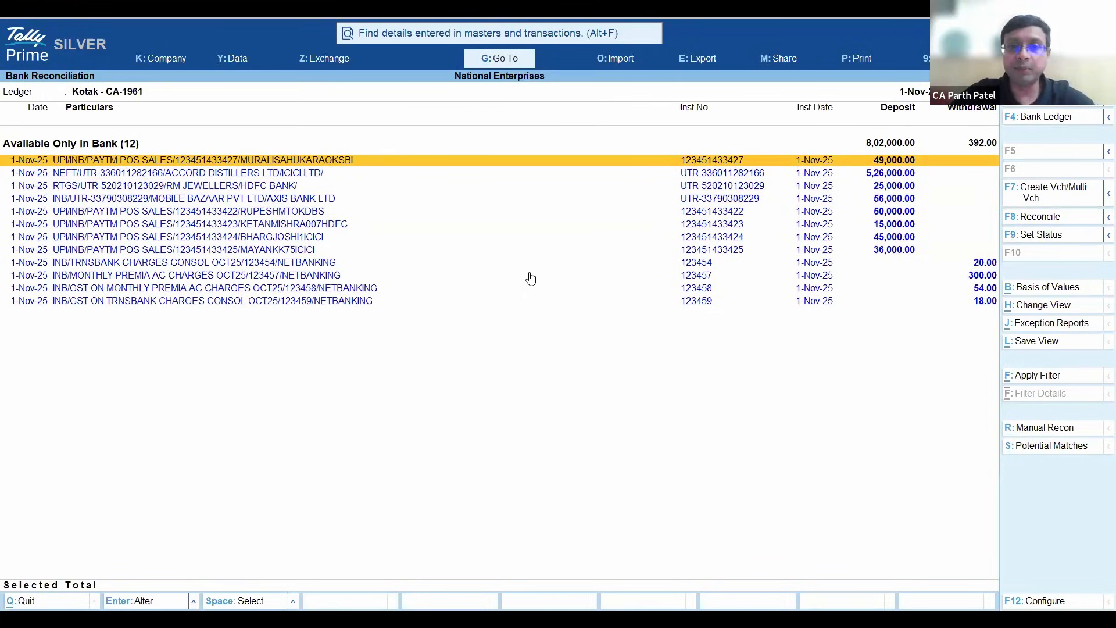
key("Down")
key("Up")
key("Up")
key("Down")
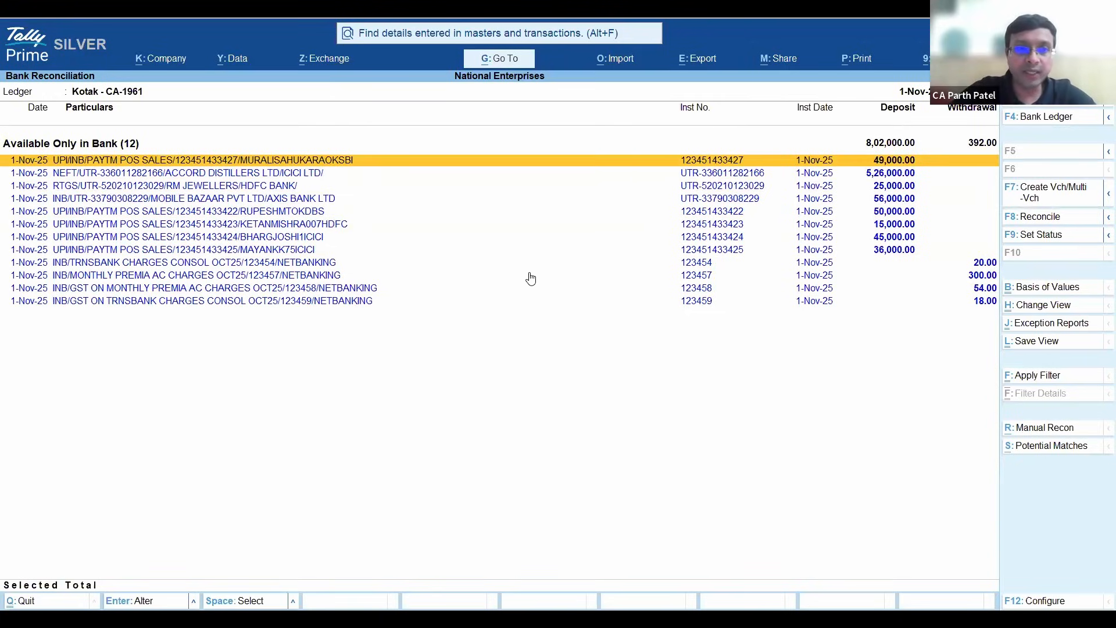
- Create and save a receipt voucher from the Accord Distillers NEFT deposit, using the Accord Distillers ledger and the amount 5,26,000.00
key("Down")
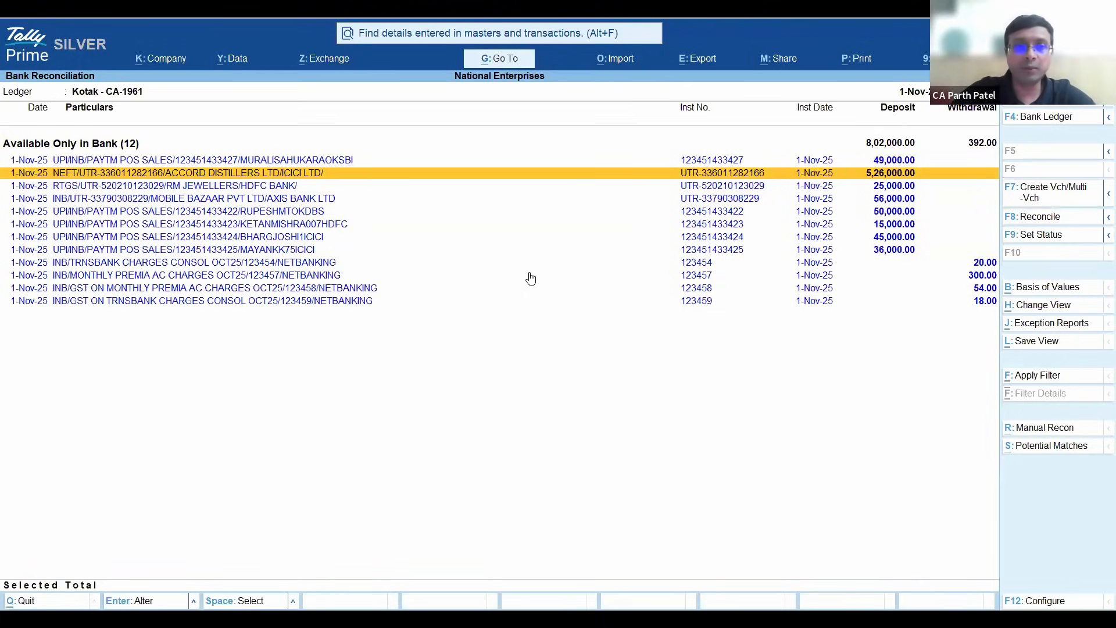
key("space")
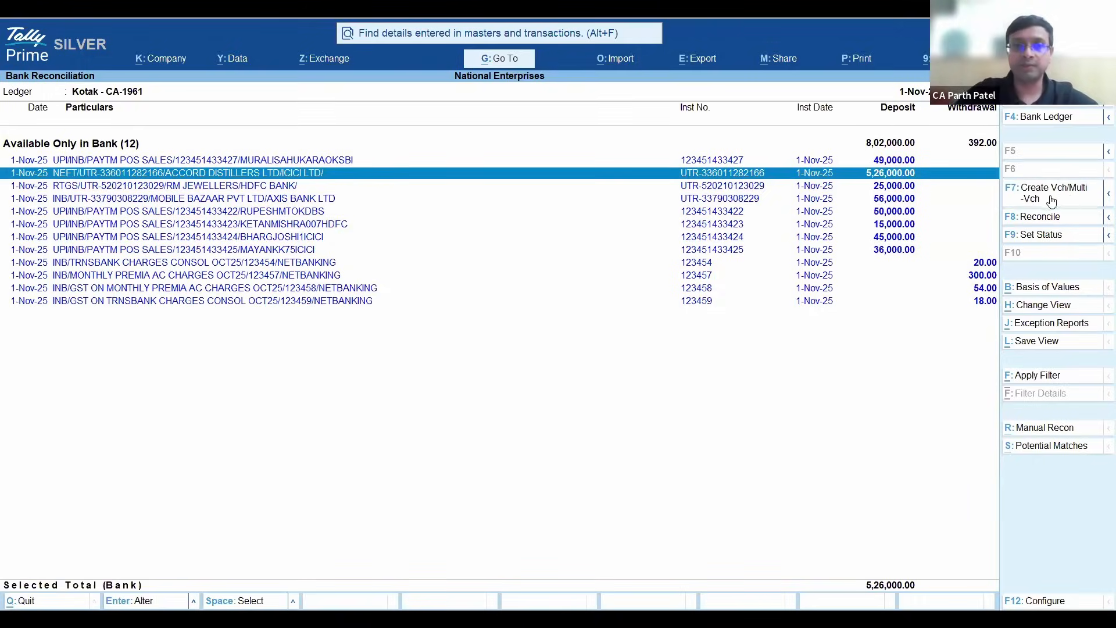
left_click(1071, 200)
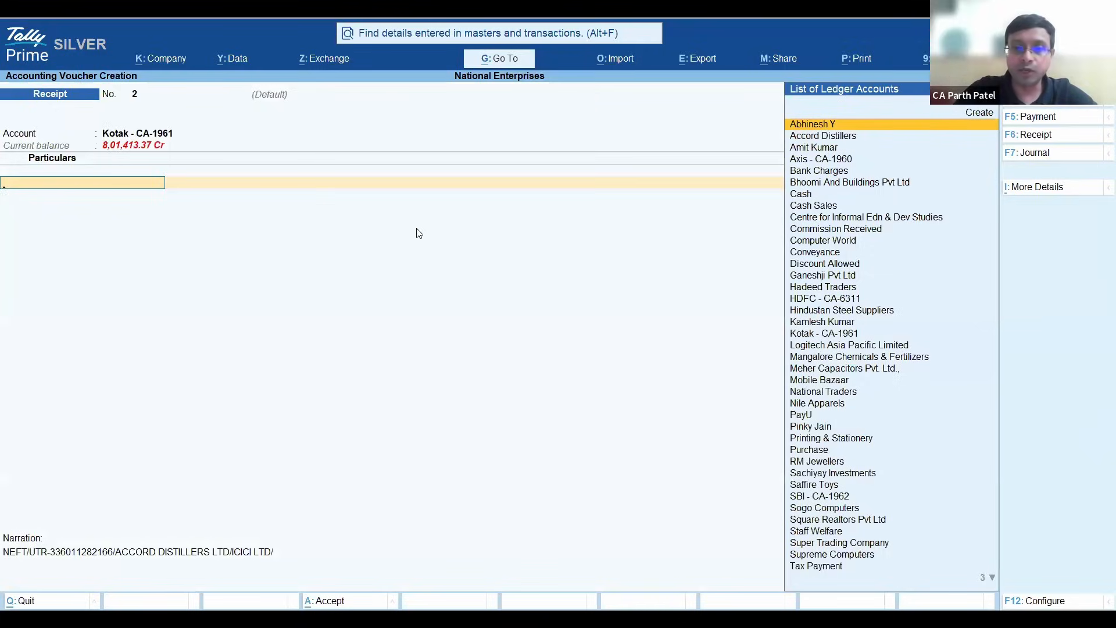
type("Ac")
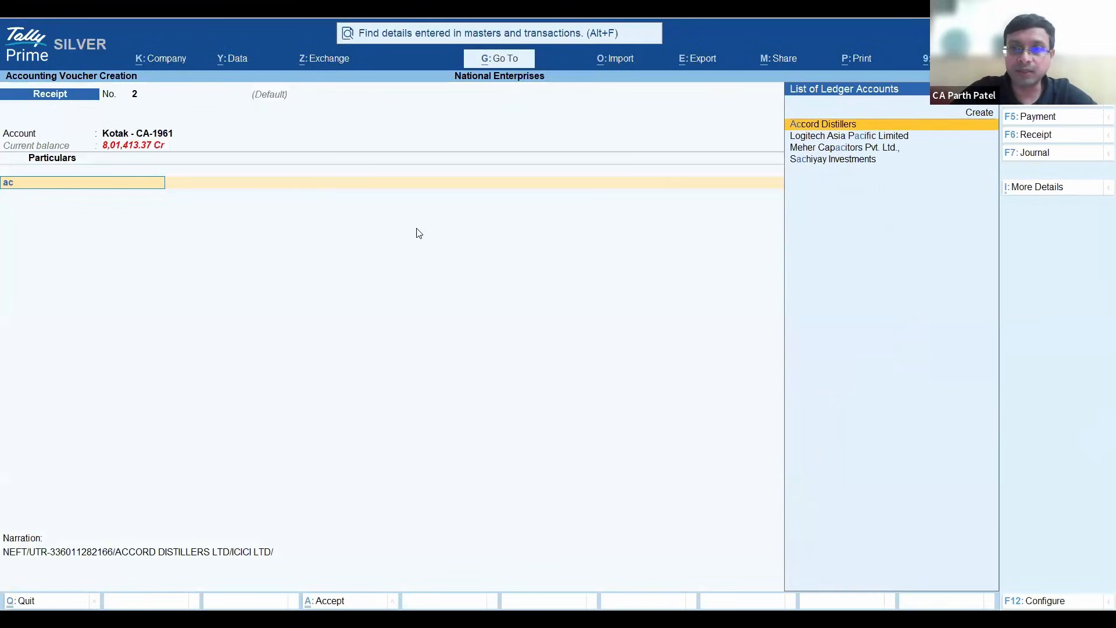
key("Return")
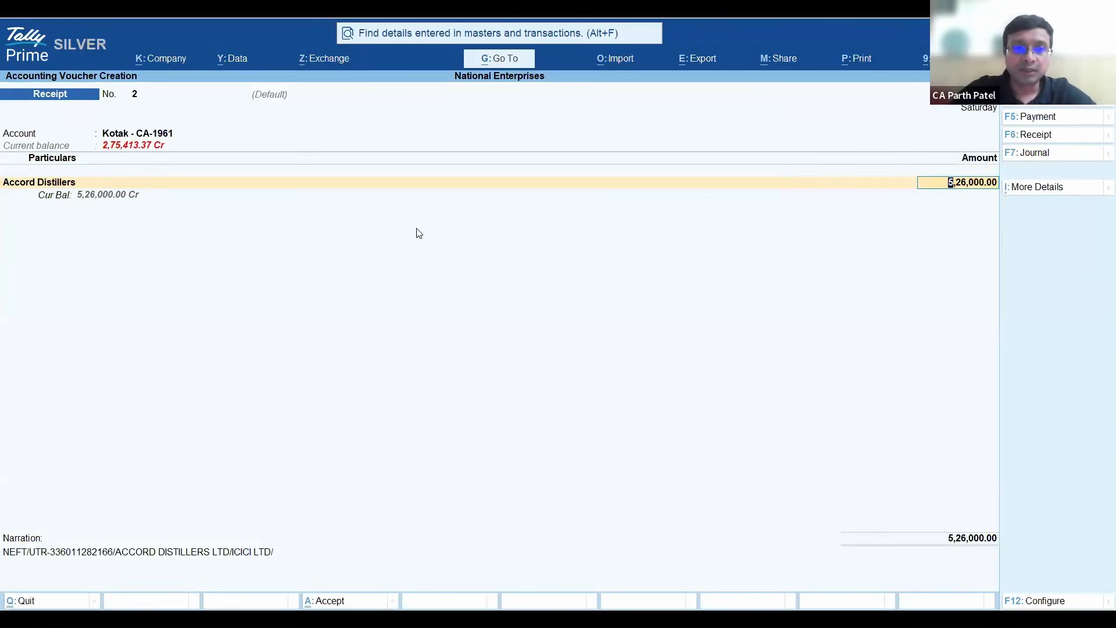
key("ctrl+a")
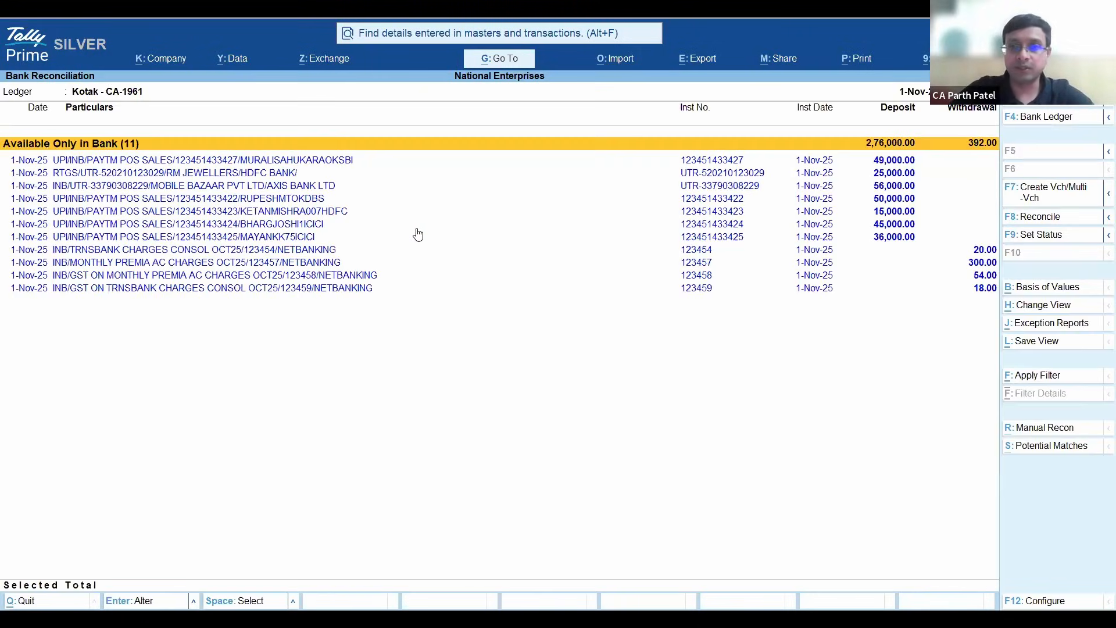
- Select the monthly premia charge and both GST charge entries available only in bank, and open Multiple Voucher Creation for them
key("Down")
key("Up")
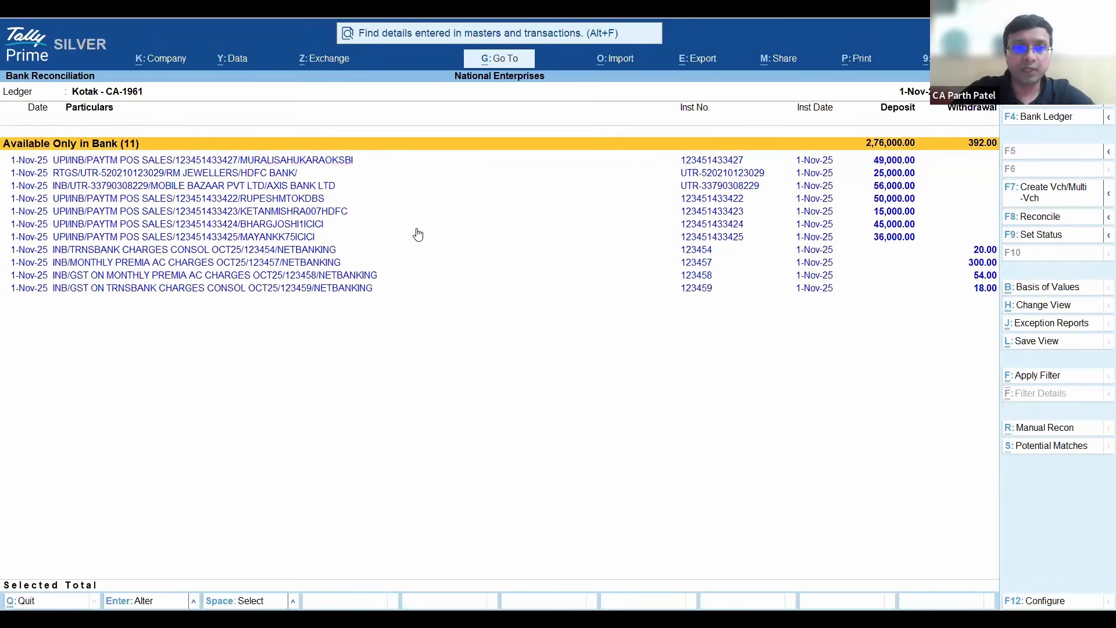
key("Down")
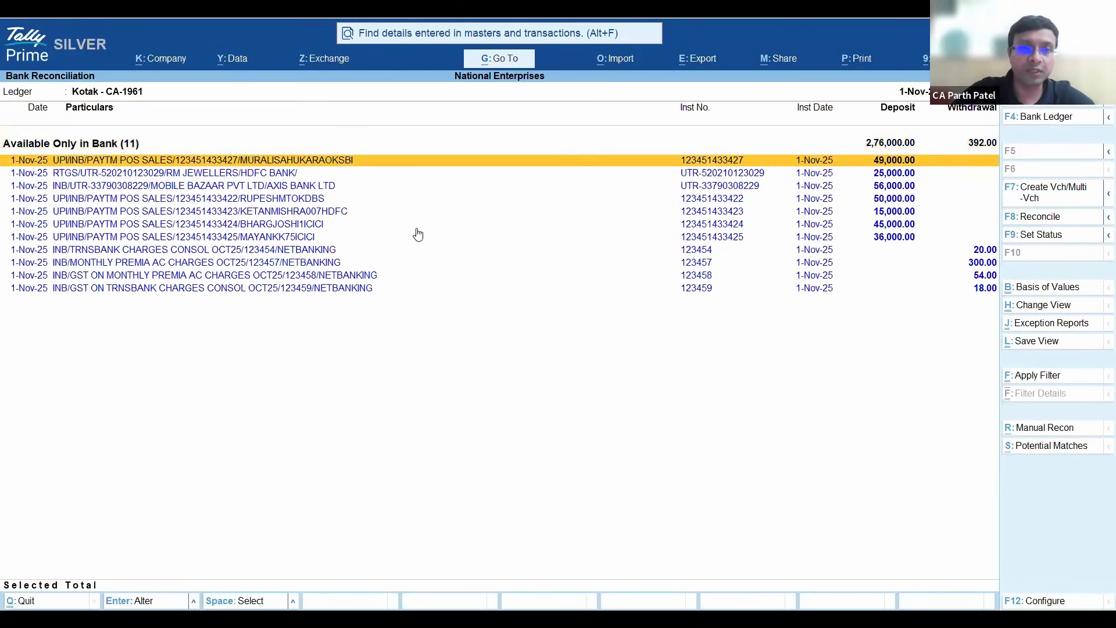
key("Down")
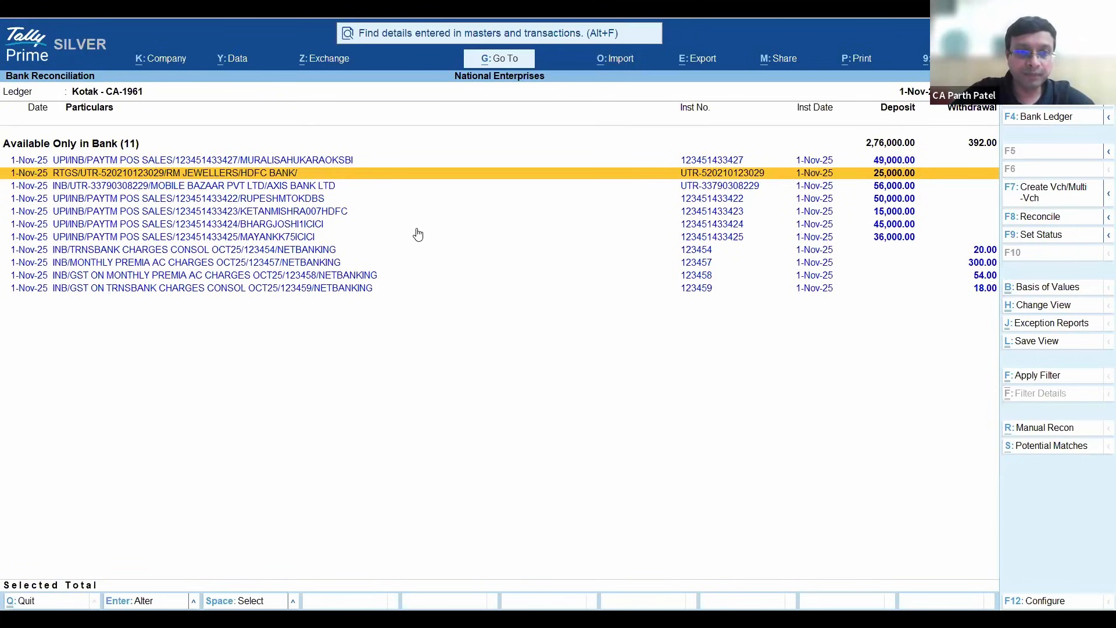
key("Down")
key("Down")
key("Down")
key("Down")
key("Down")
key("Down")
key("Down")
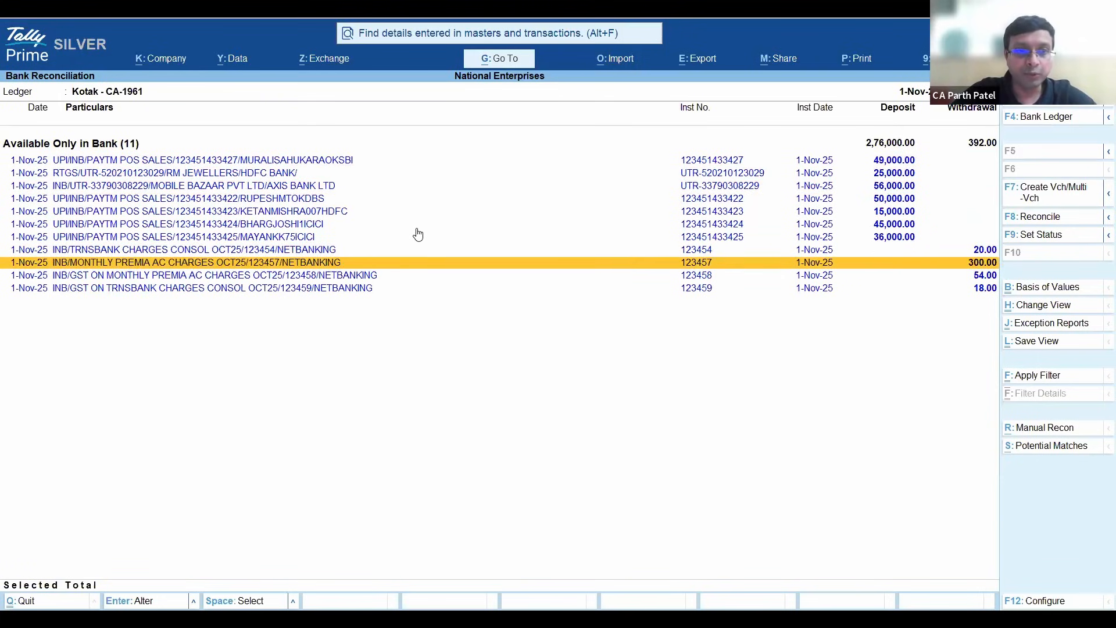
key("space")
key("Down")
key("space")
key("Down")
key("space")
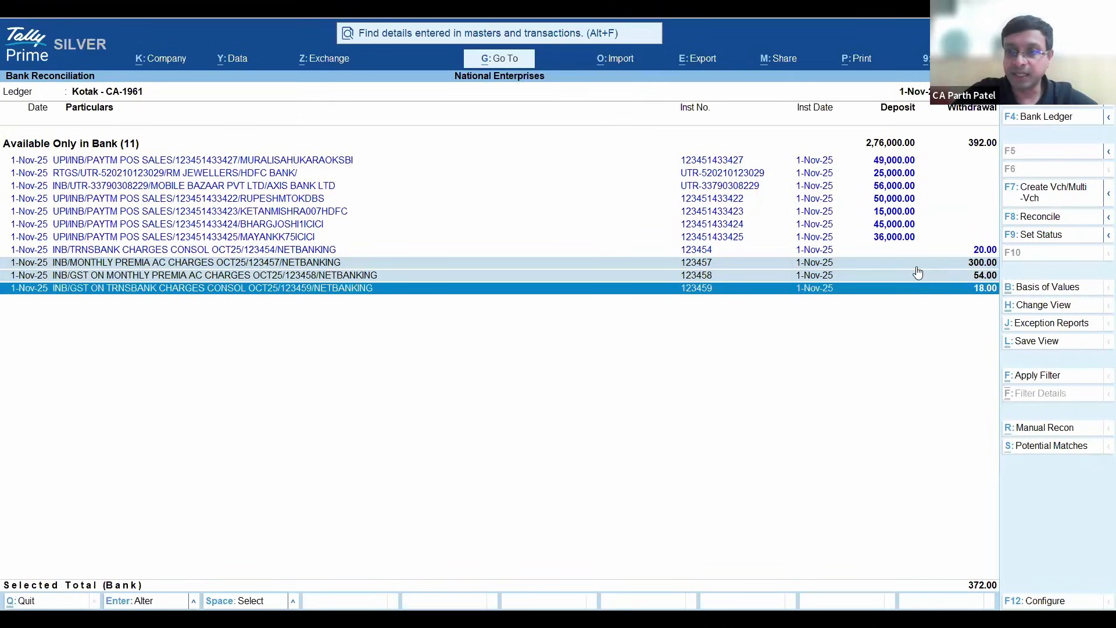
left_click(1057, 198)
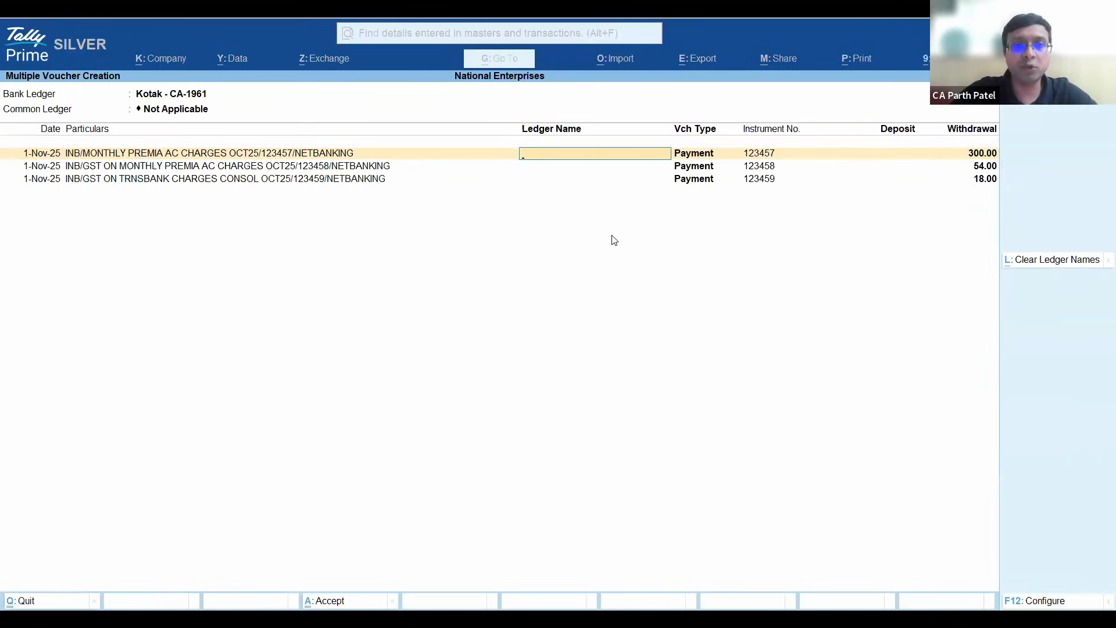
- Try assigning Bank Charges as the common ledger for the three charge entries, and leave Multiple Voucher Creation without saving
key("BackSpace")
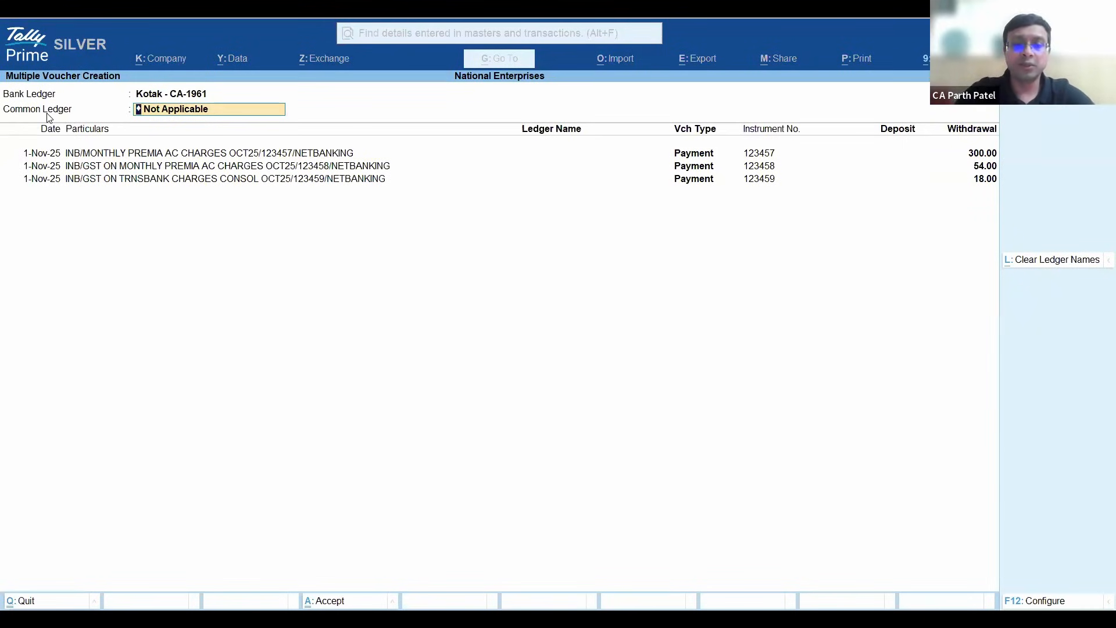
type("Bank")
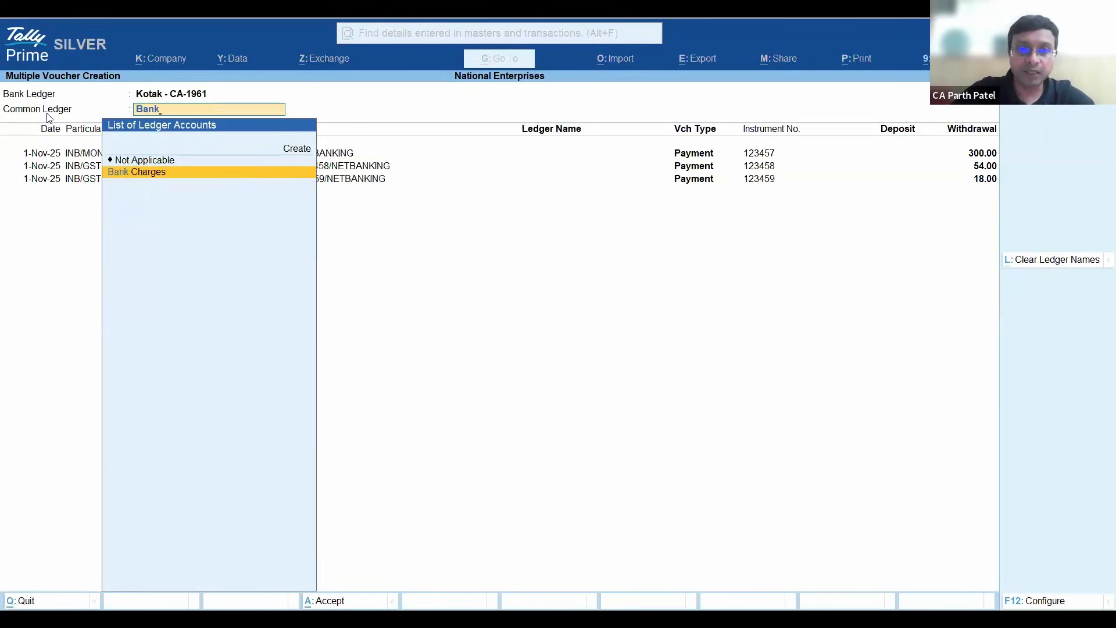
key("Return")
key("Return")
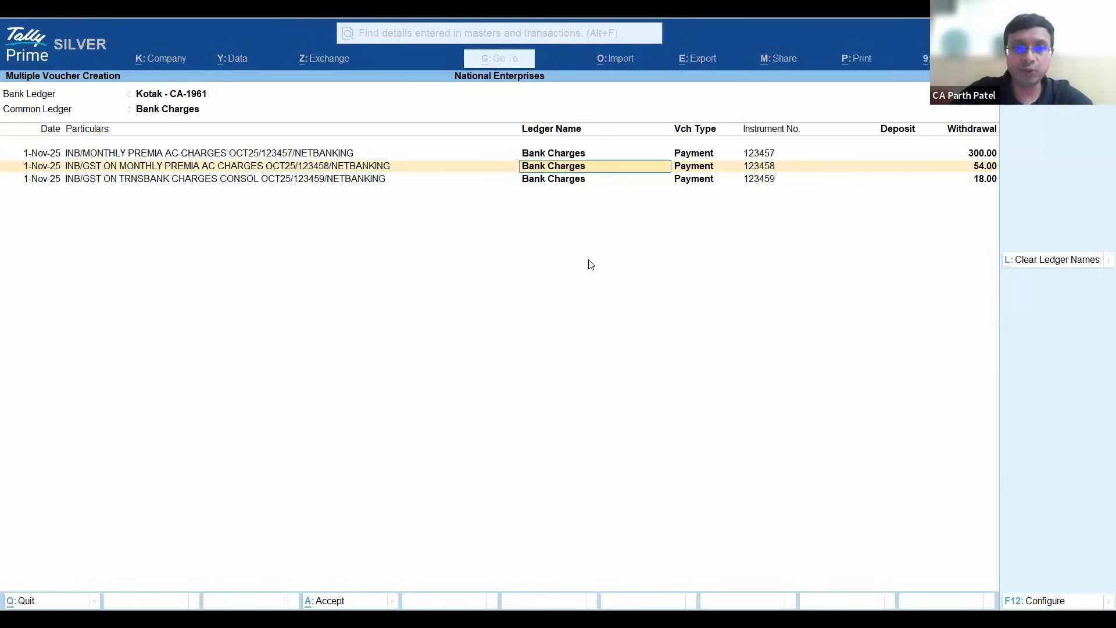
key("Escape")
key("Escape")
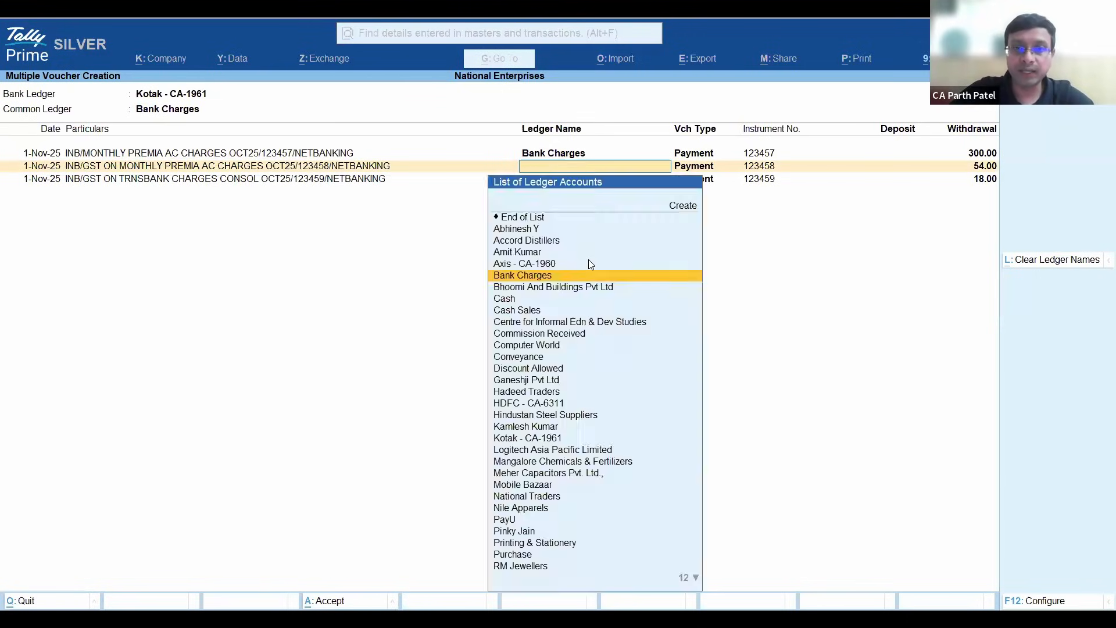
key("y")
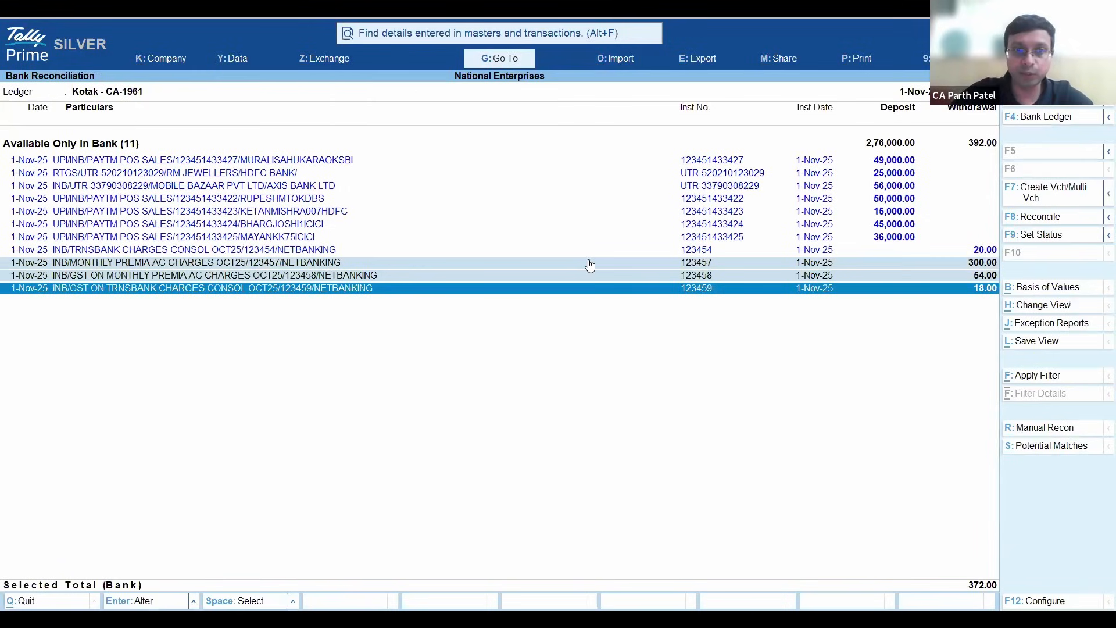
- Add the TRNSBANK CHARGES CONSOL OCT25 withdrawal to the selected premia and GST charge entries
left_click(590, 266)
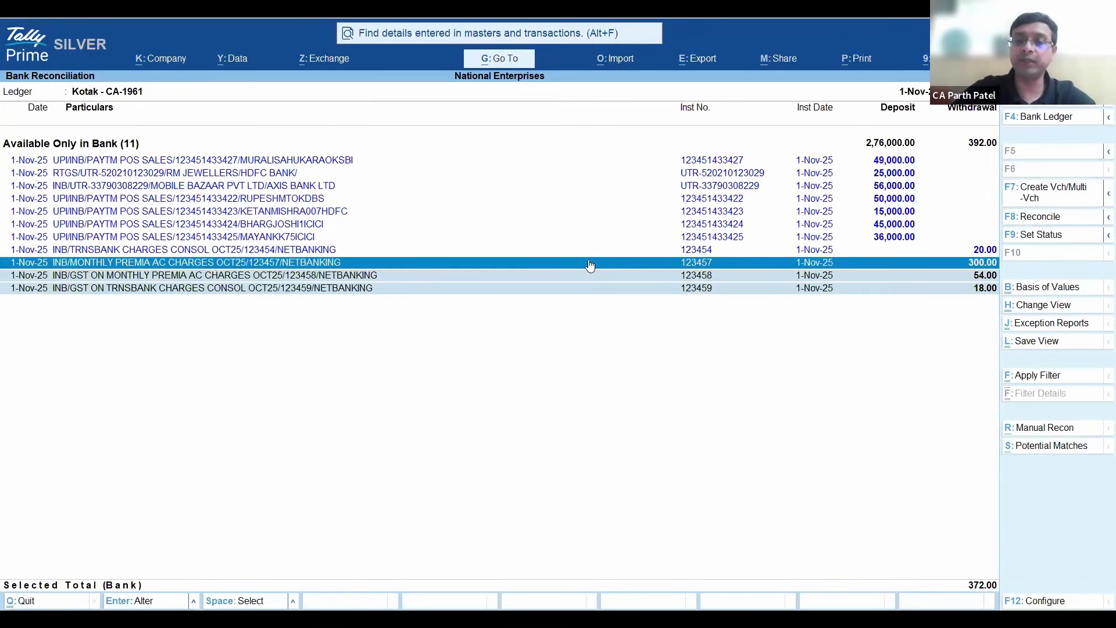
key("Down")
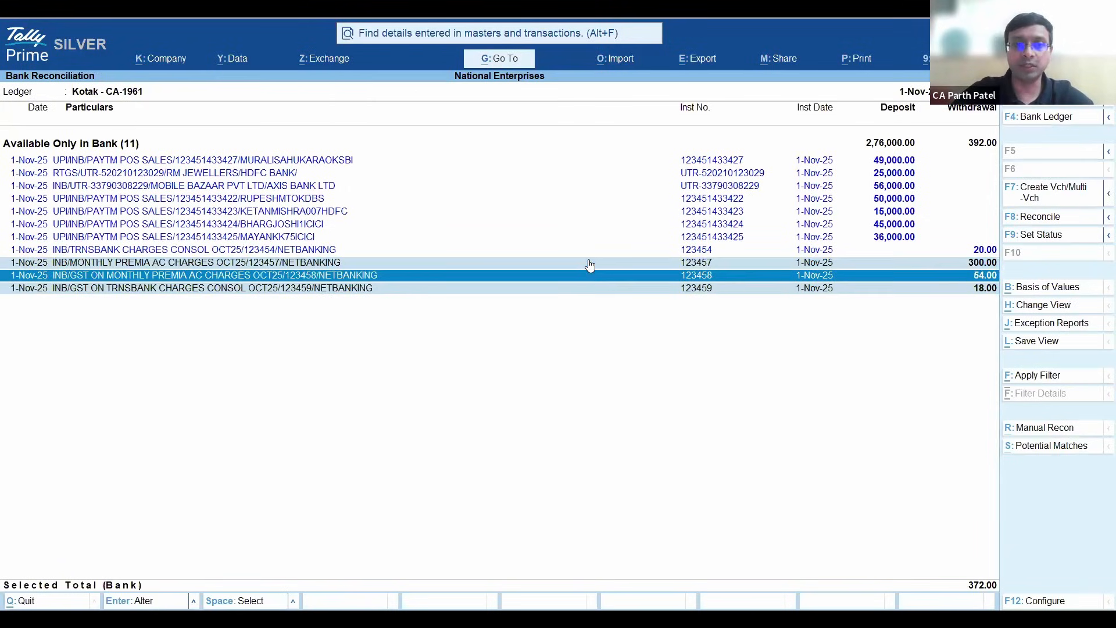
key("Up")
key("Up")
key("Down")
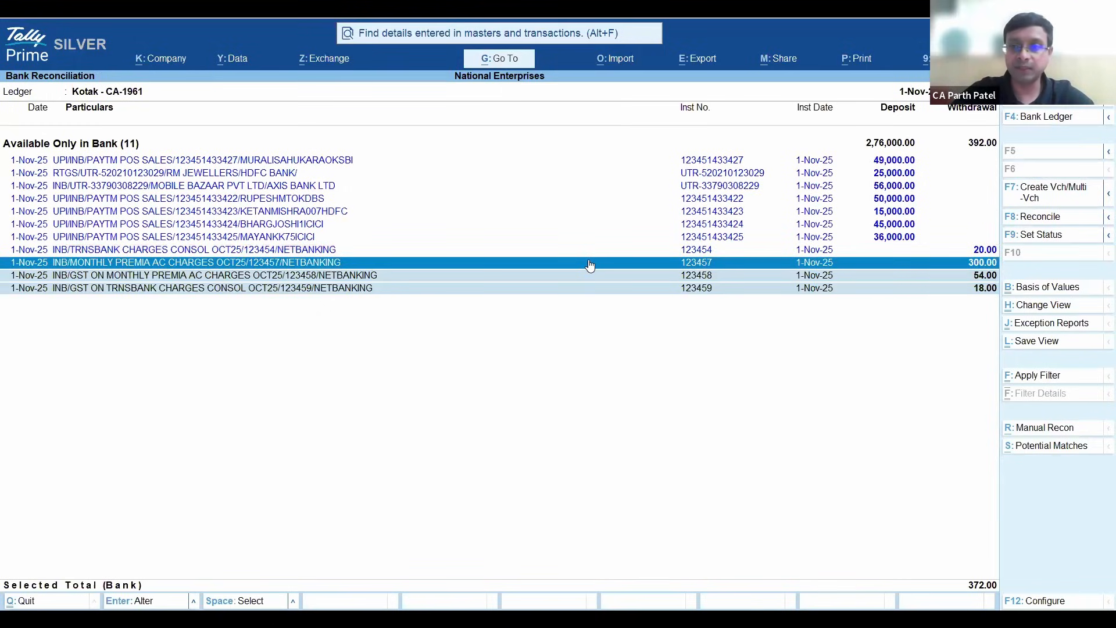
key("Down")
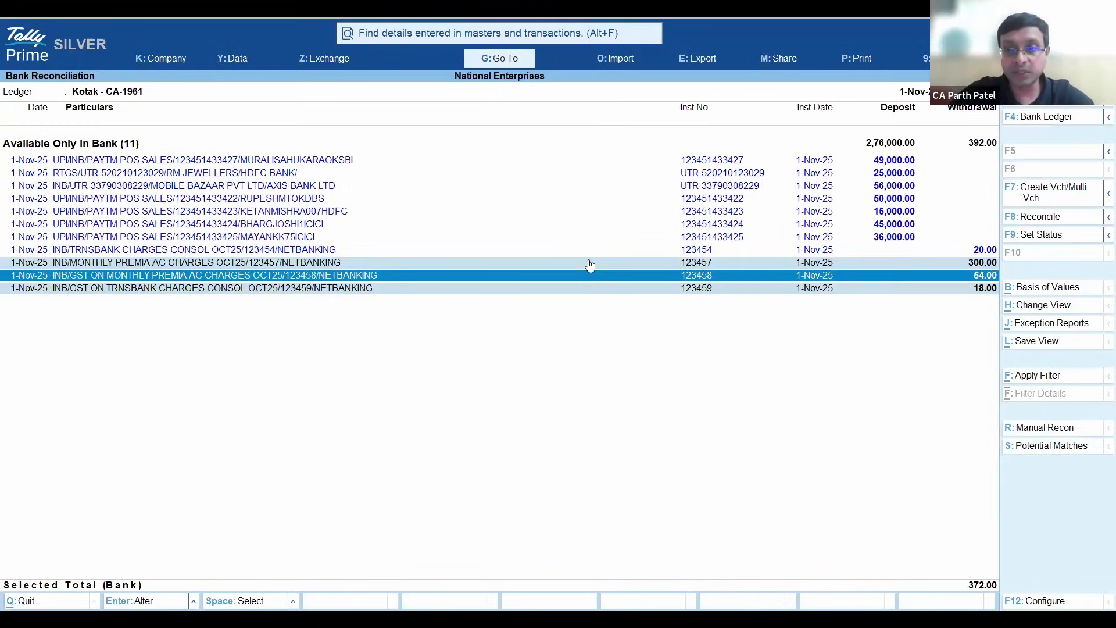
key("Up")
key("Up")
key("space")
key("Down")
key("Down")
key("Up")
key("Up")
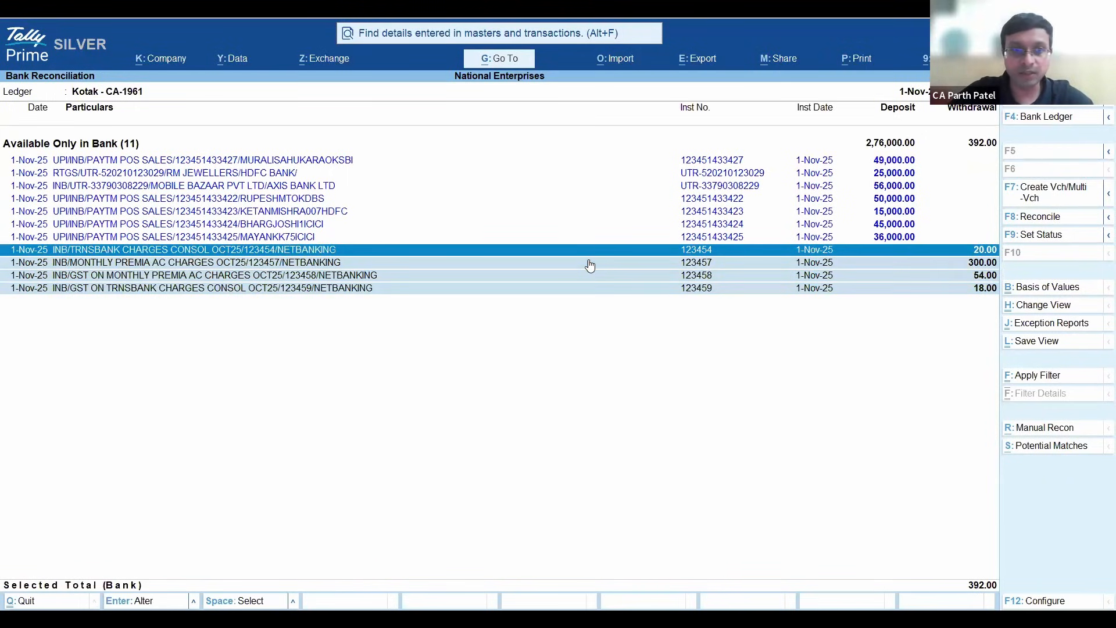
key("Down")
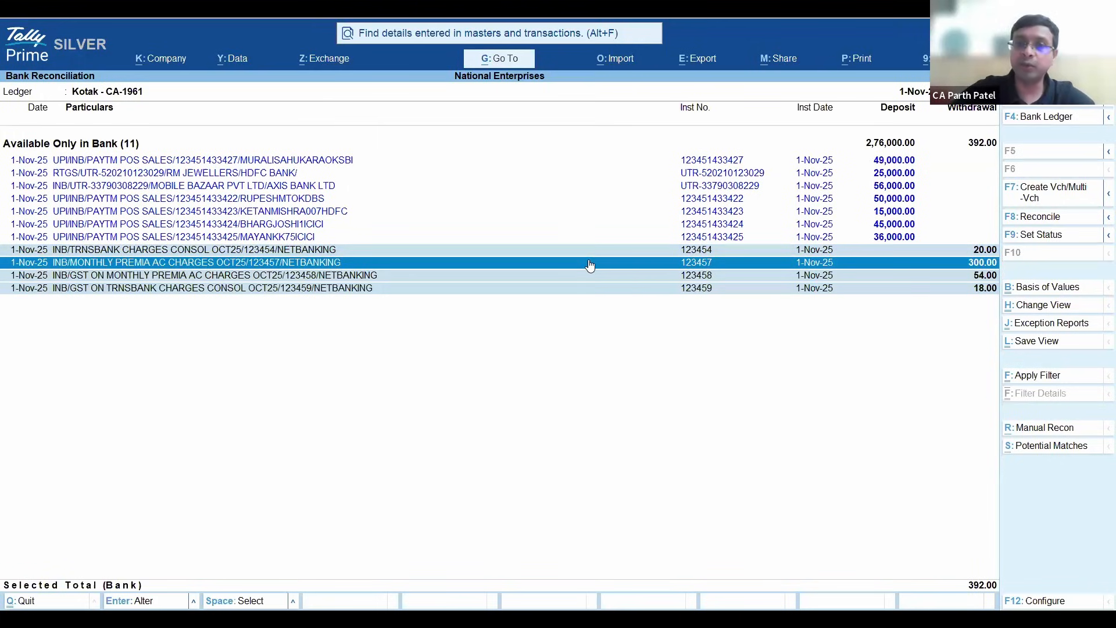
- Create and save one consolidated payment voucher for the selected charges, using the Bank Charges ledger, amount 392.00 and transaction type Others
left_click(1104, 200)
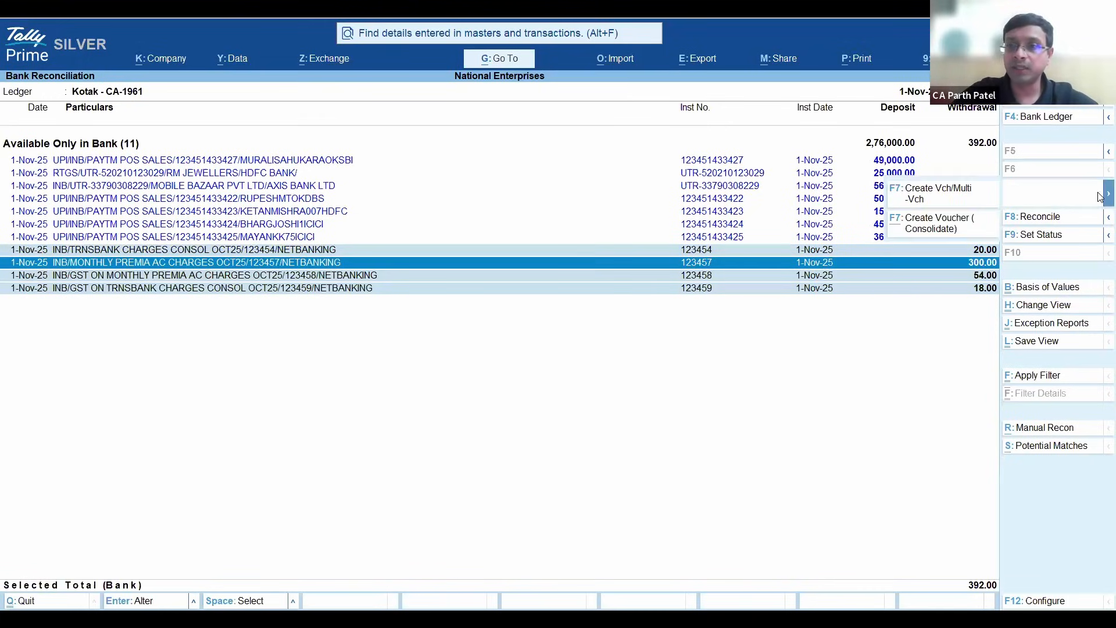
left_click(971, 230)
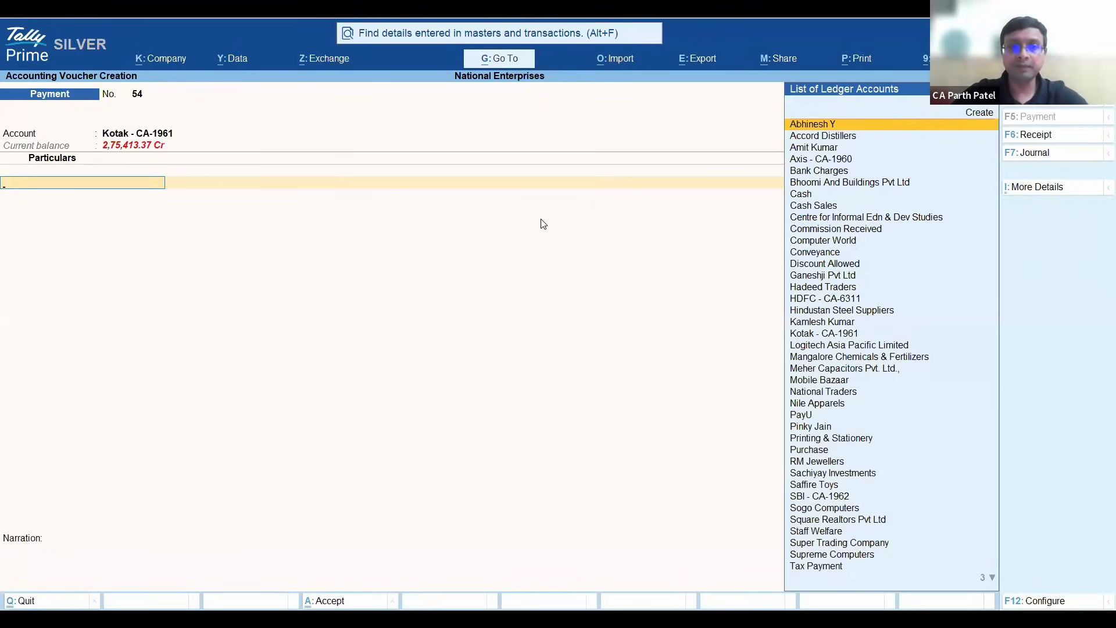
type("Bank")
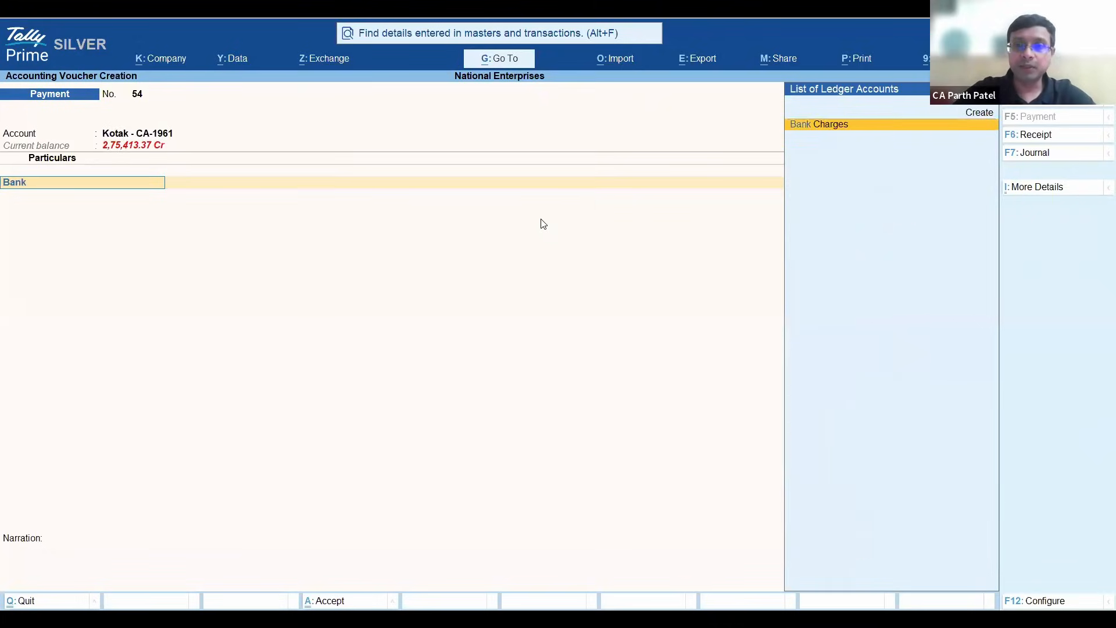
key("Return")
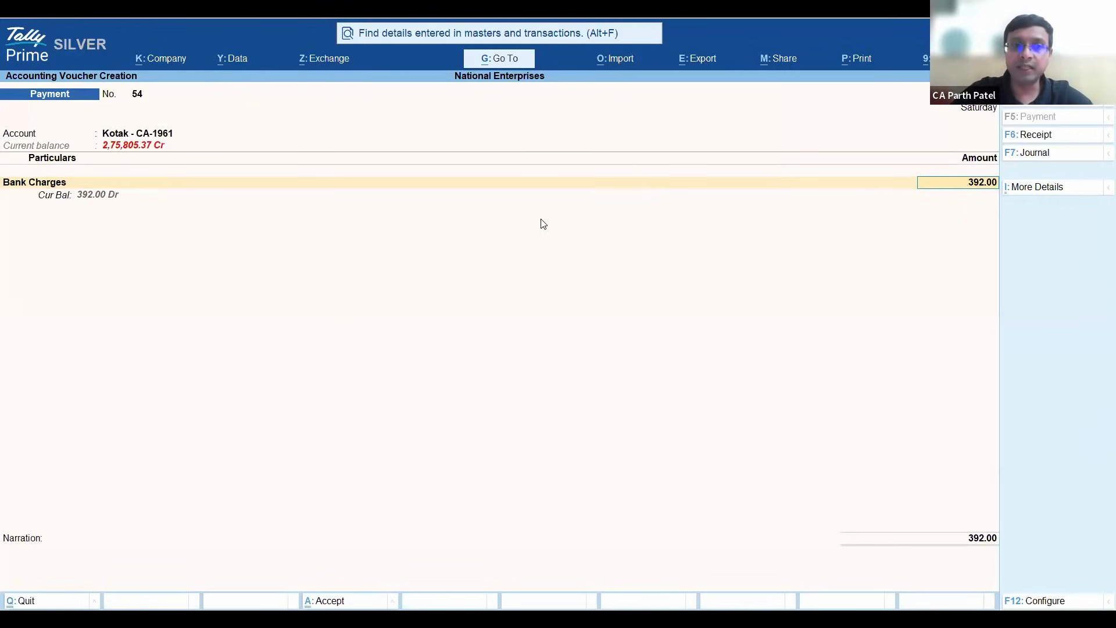
key("Return")
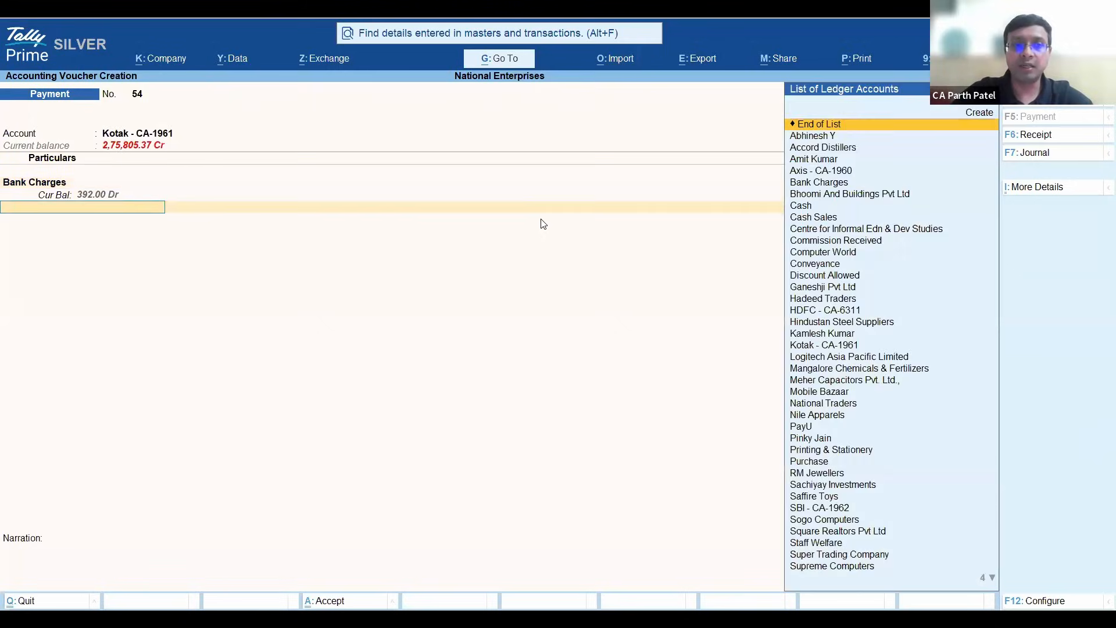
key("Return")
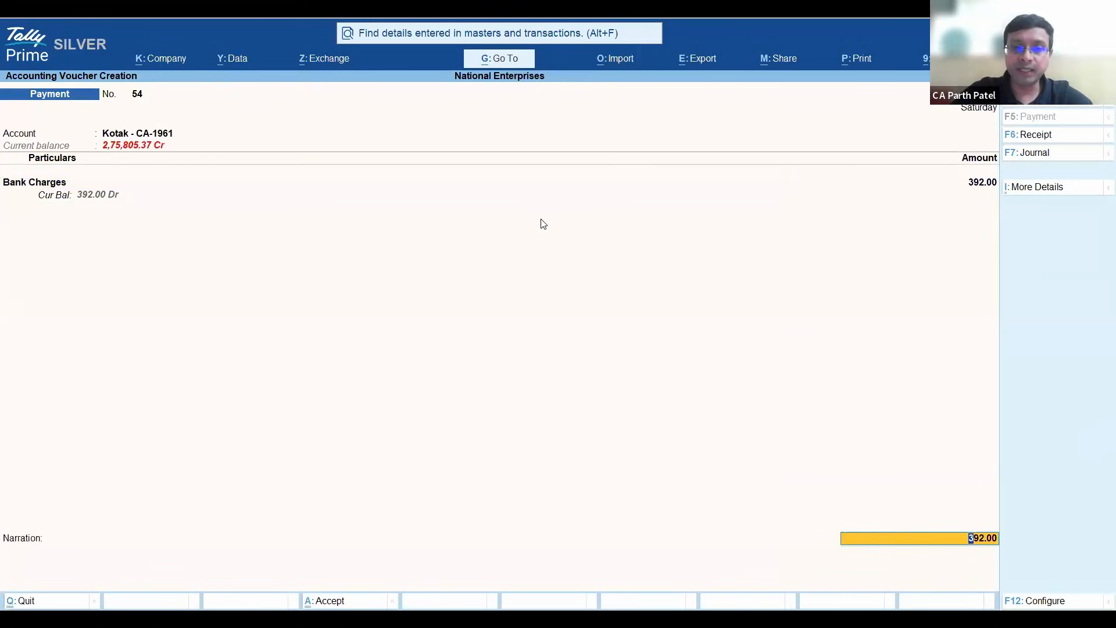
key("Return")
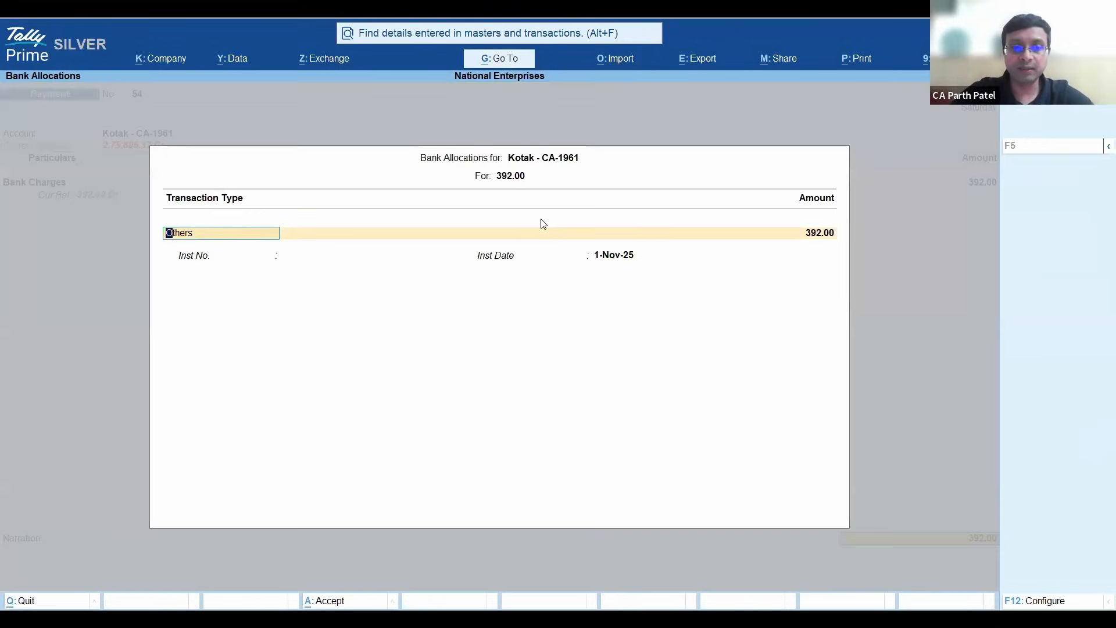
key("ctrl+a")
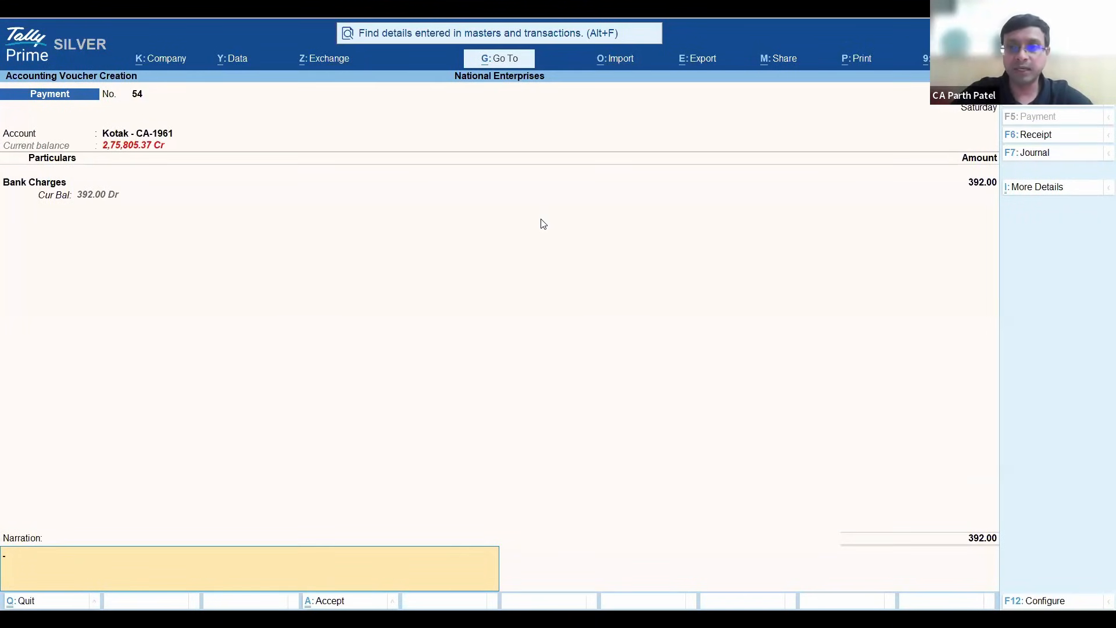
key("ctrl+a")
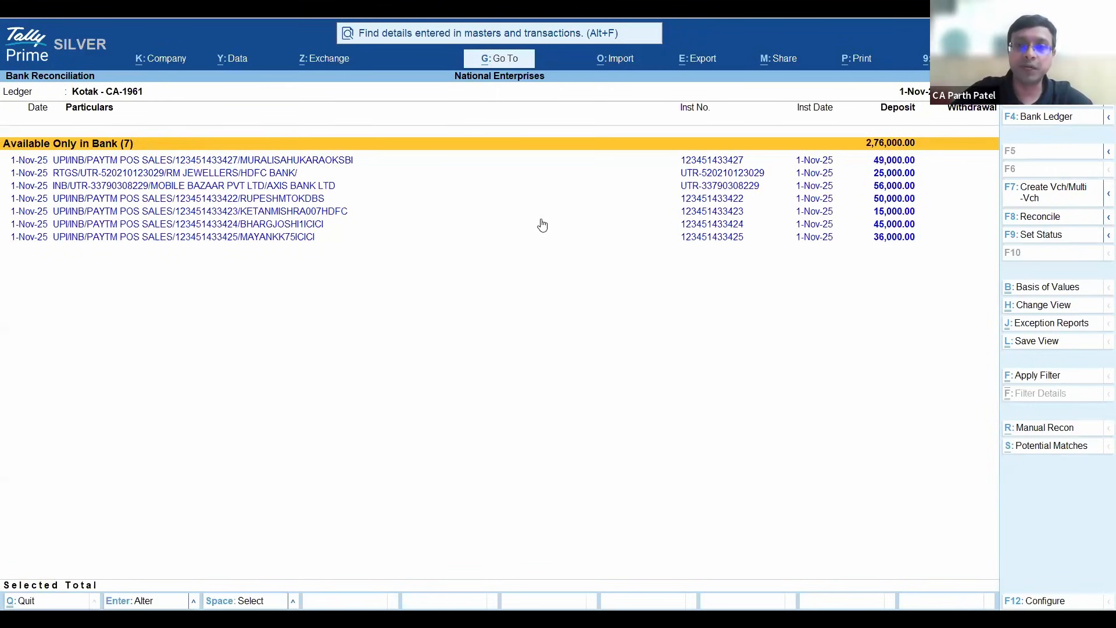
- Examine the remaining Paytm POS, RM Jewellers and Mobile Bazaar deposits listed as Available Only in Bank
key("Down")
key("Down")
key("Down")
key("Down")
key("Down")
key("Down")
key("Down")
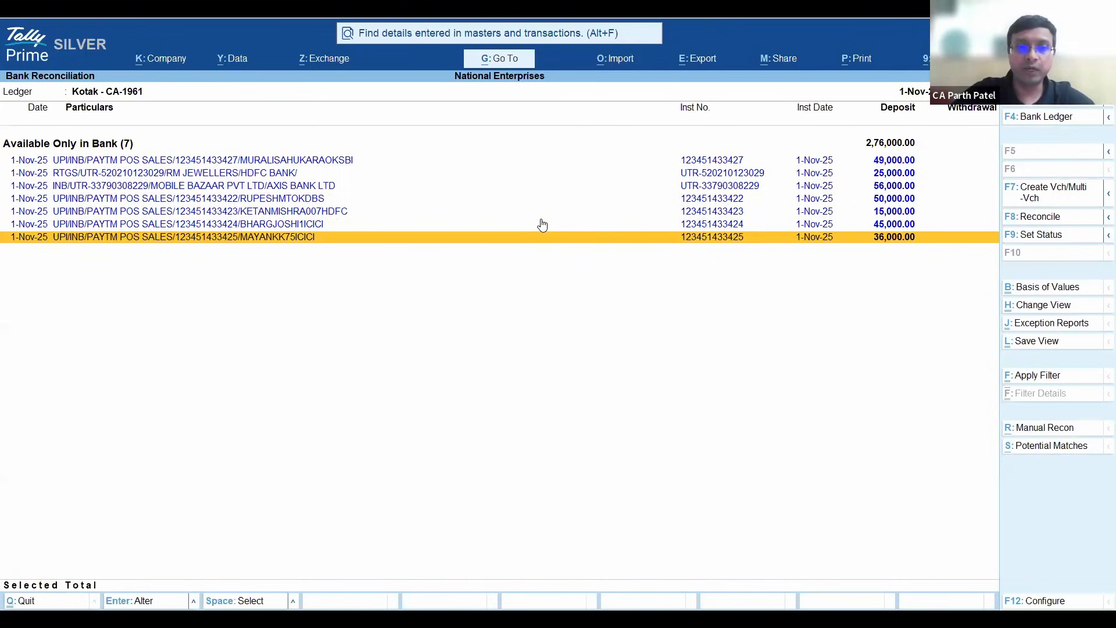
key("Up")
key("Up")
key("Up")
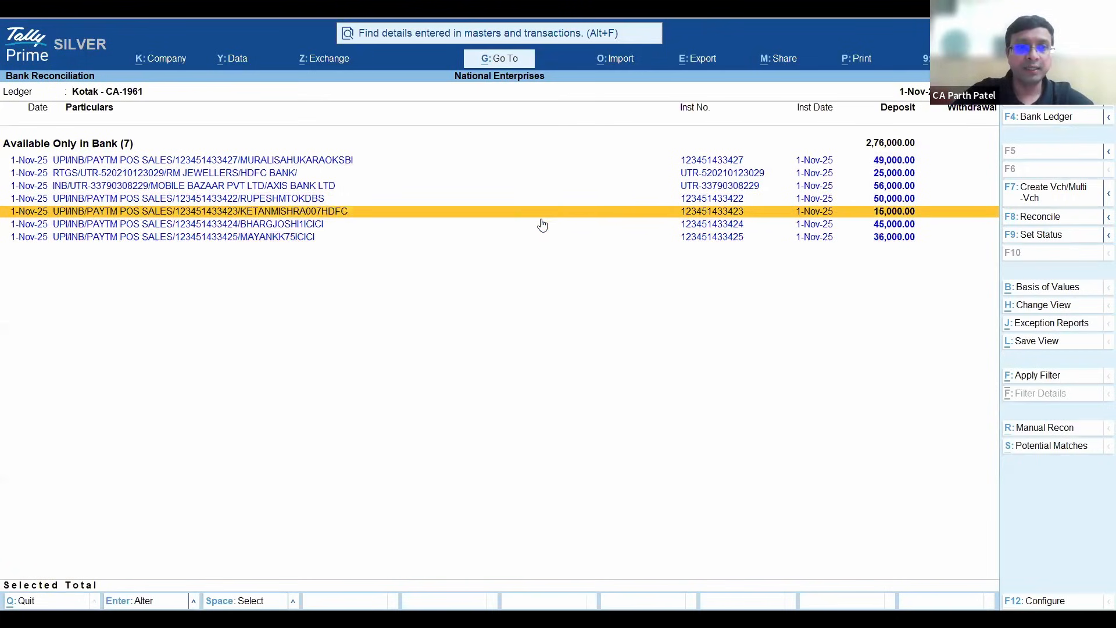
key("Up")
key("Up")
key("Up")
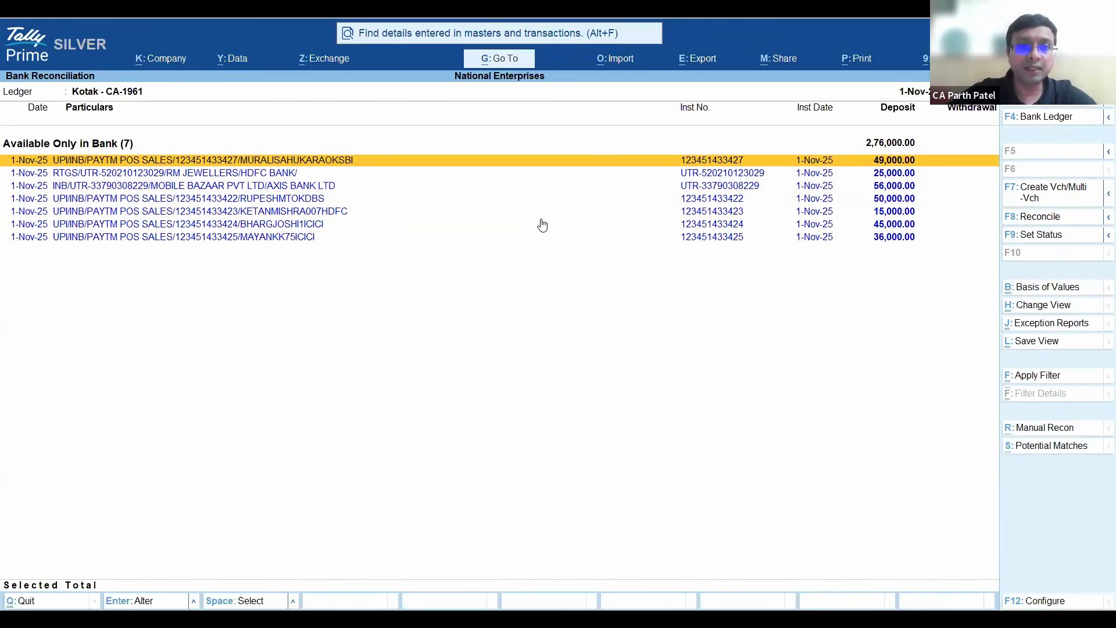
key("Down")
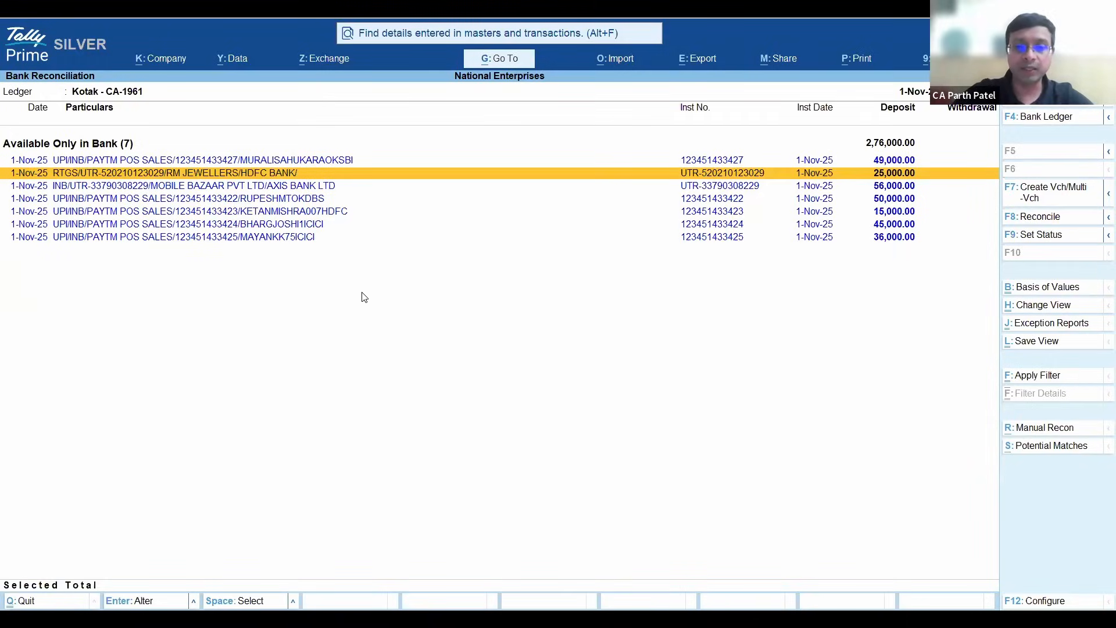
- Apply a basic filter on External Data to show only bank entries containing POS
key("ctrl+f")
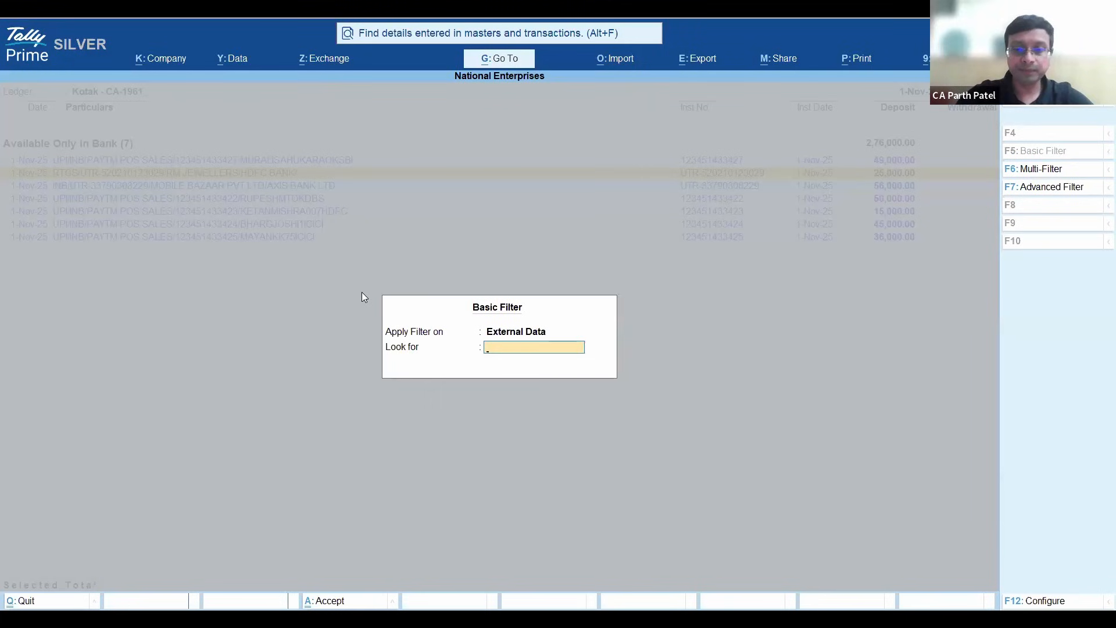
type("POS")
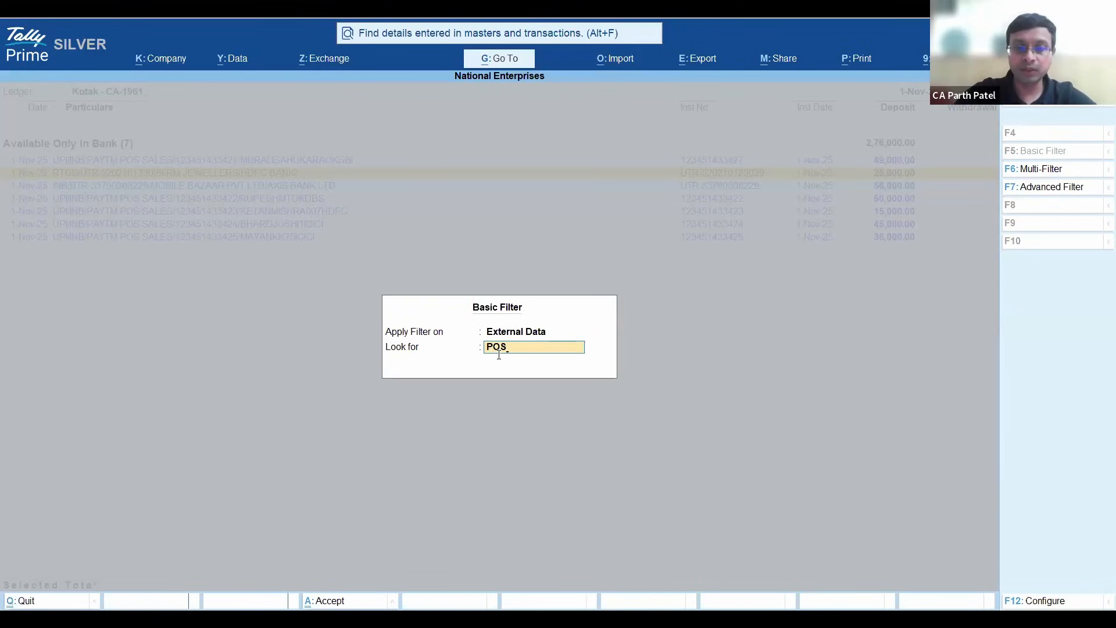
key("Return")
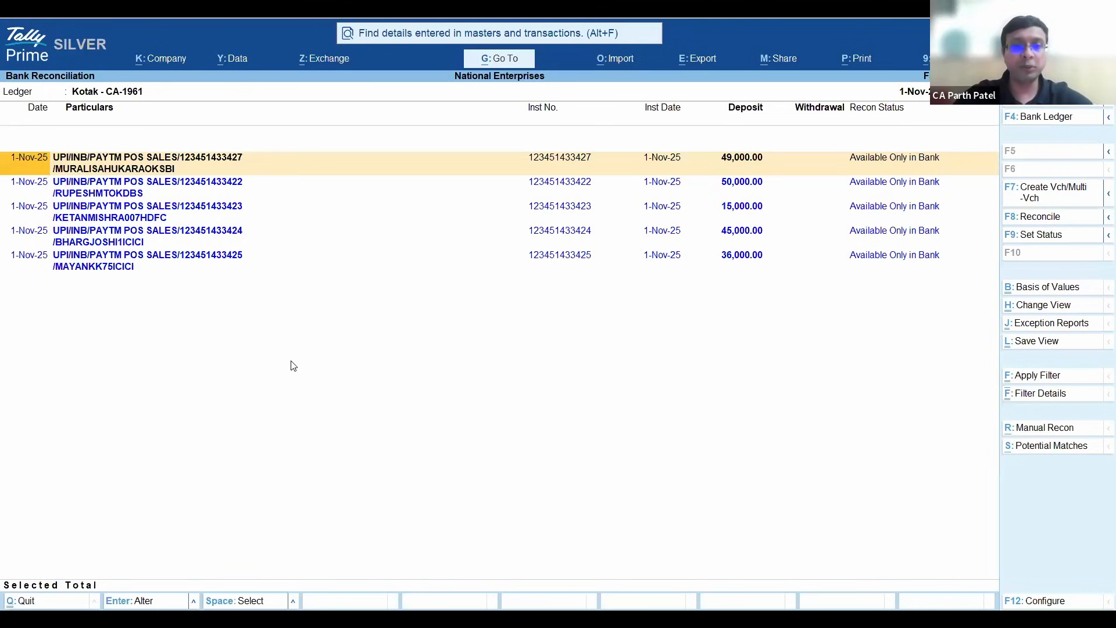
- Select all the filtered Paytm POS sales deposits and open Multiple Voucher Creation for them
key("space")
key("space")
key("space")
key("space")
key("space")
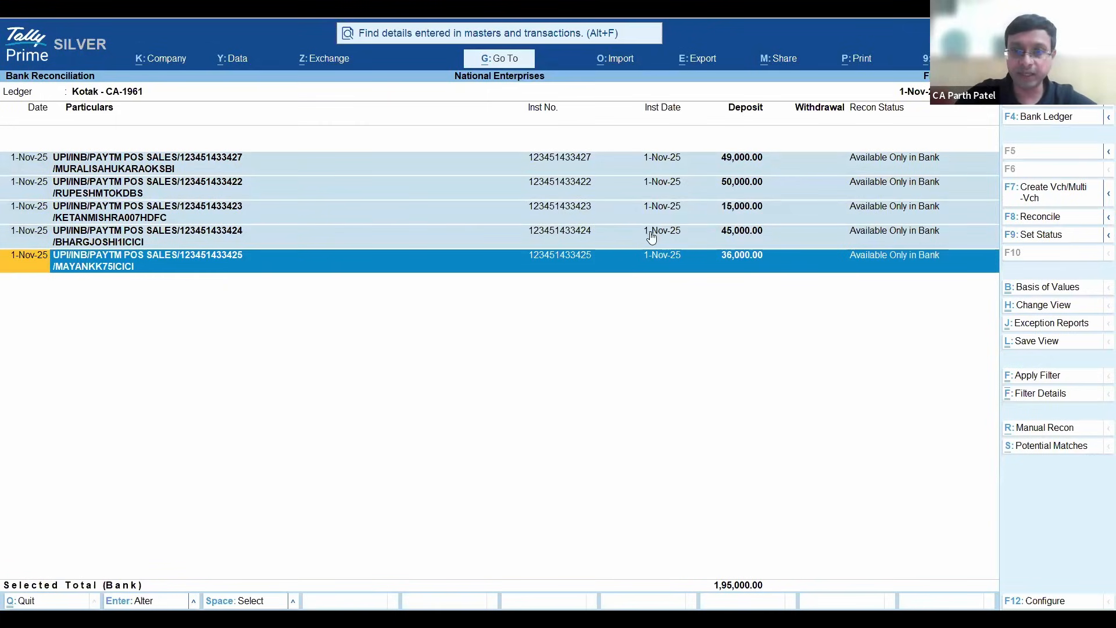
key("ctrl")
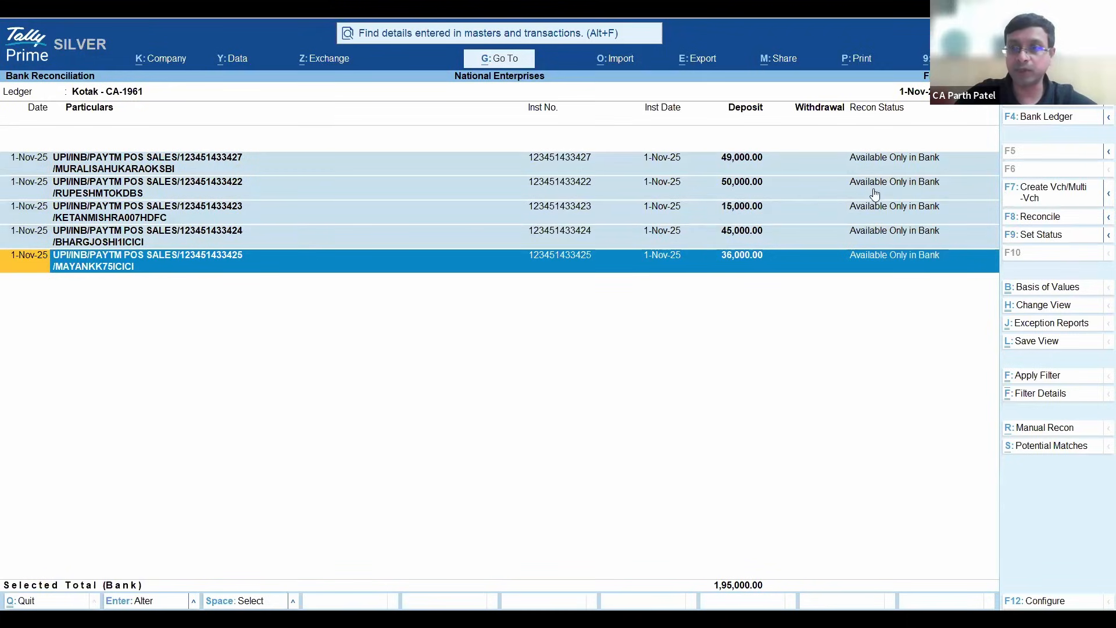
left_click(1047, 199)
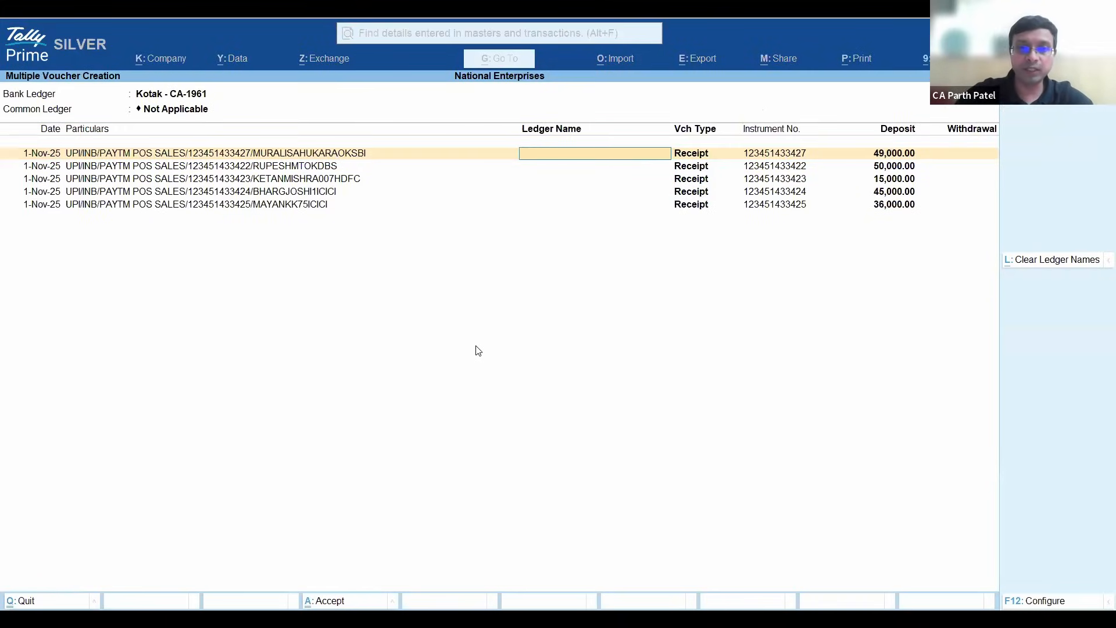
- Set Cash Sales as the common ledger for the POS deposits, create their receipt vouchers, and review the linked optional vouchers
key("BackSpace")
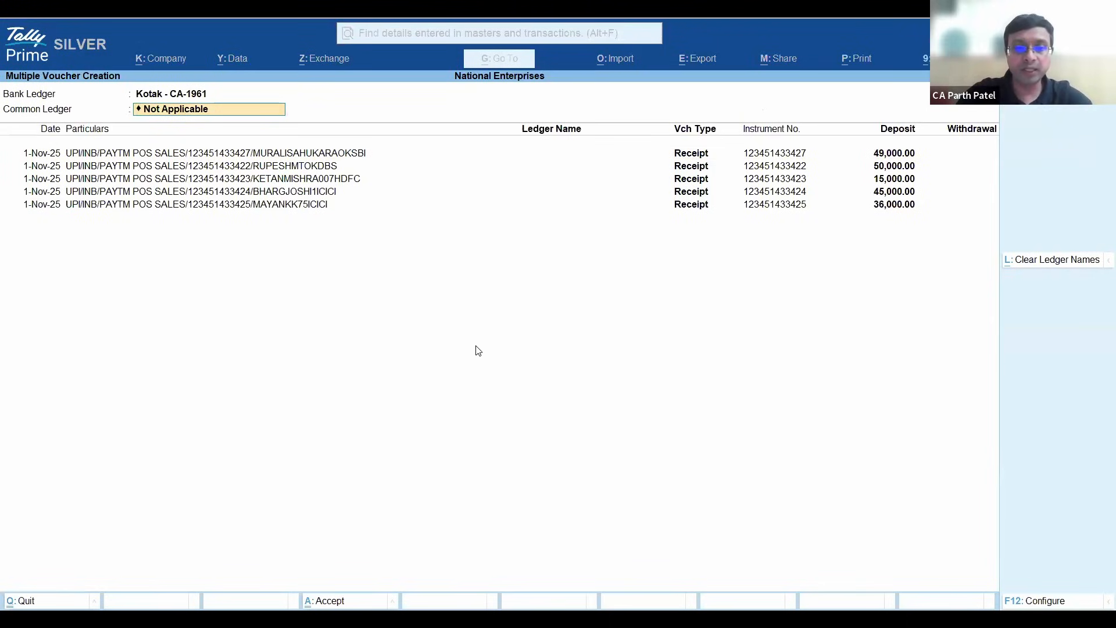
type("Sales")
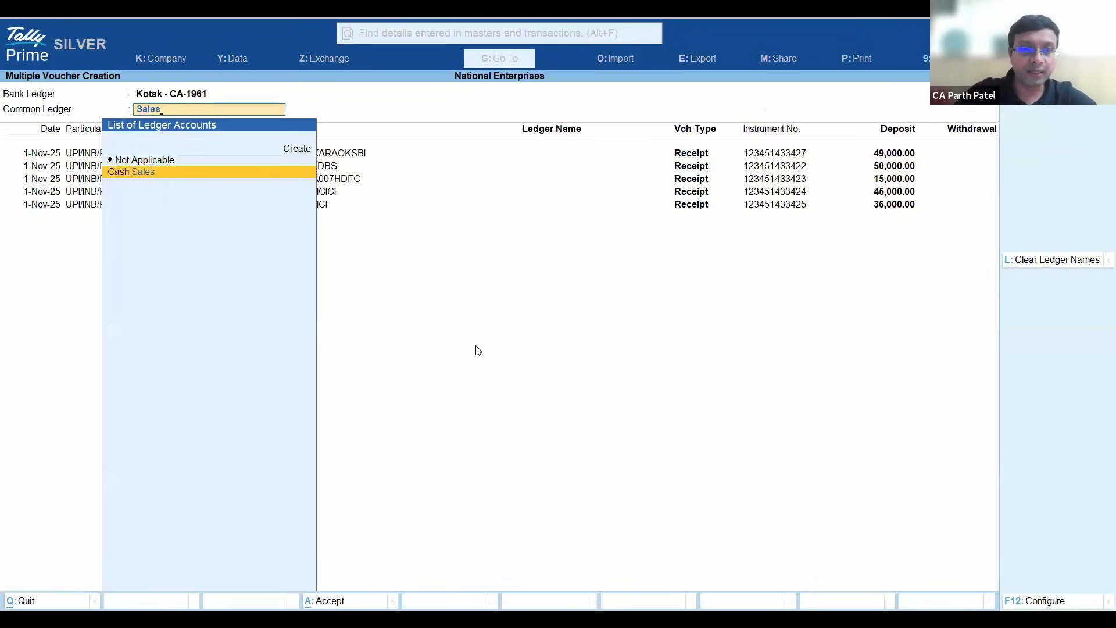
key("Return")
key("Return")
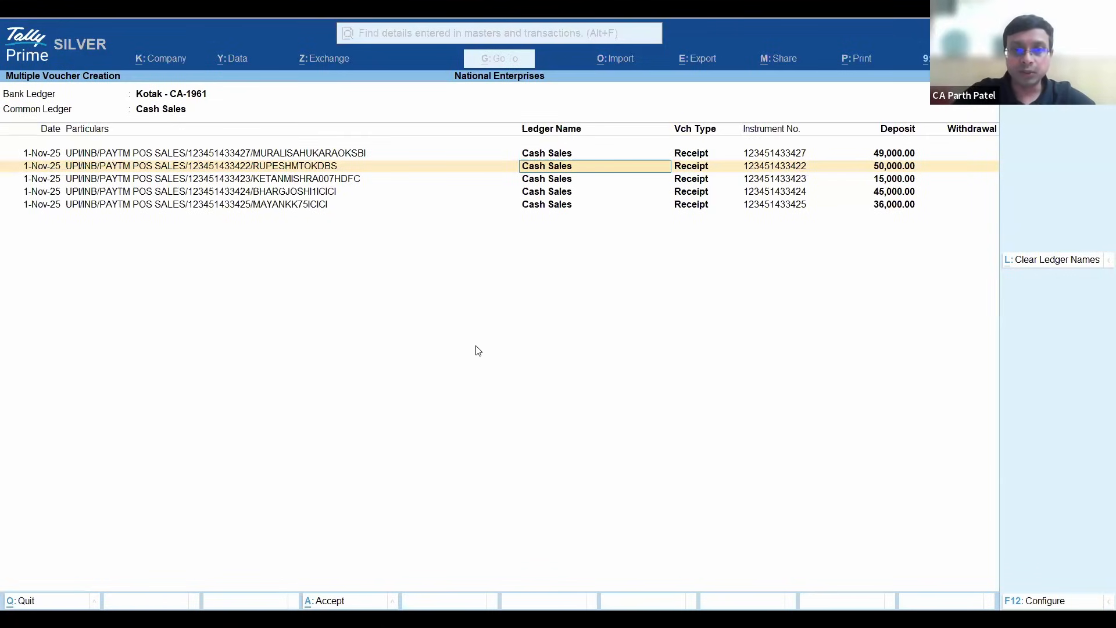
key("ctrl")
key("ctrl+a")
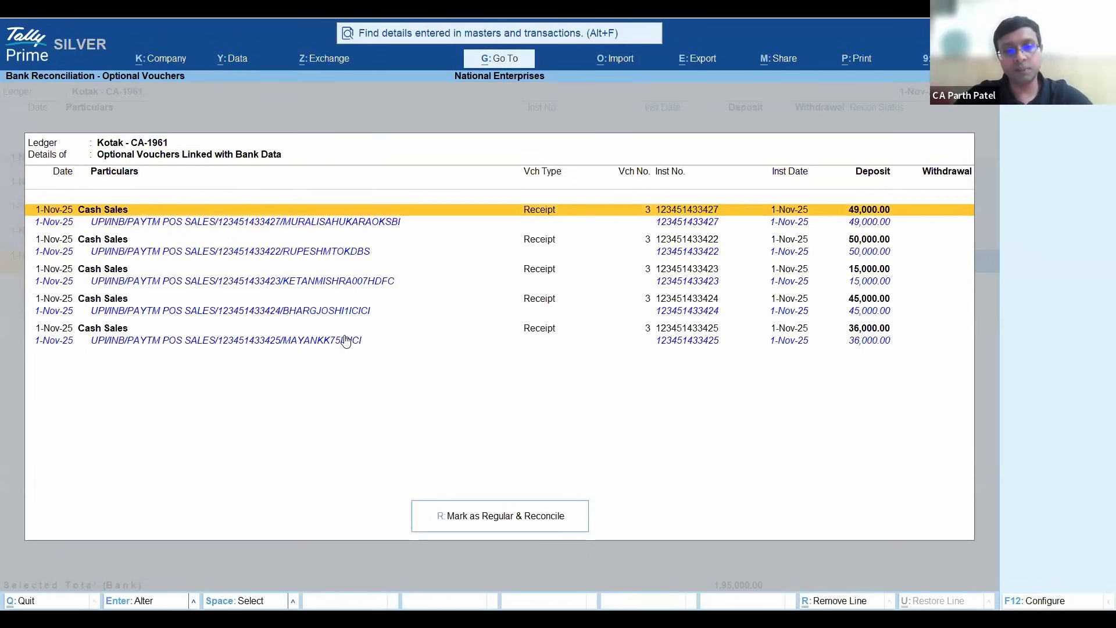
key("Down")
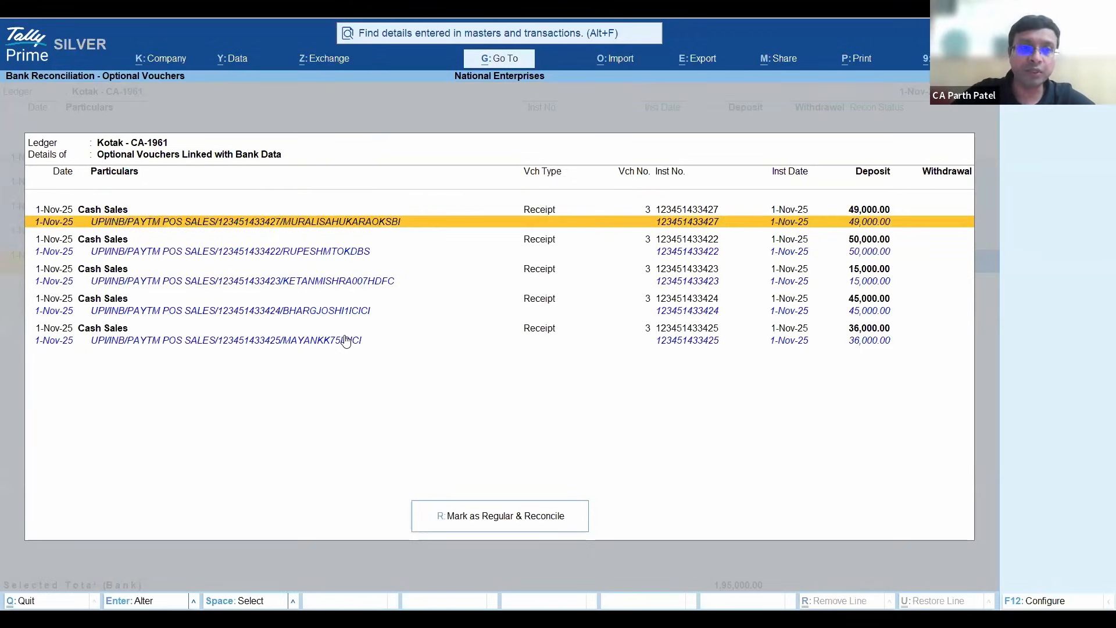
- Mark the optional Cash Sales vouchers linked with the POS deposits as regular and reconcile them
key("Up")
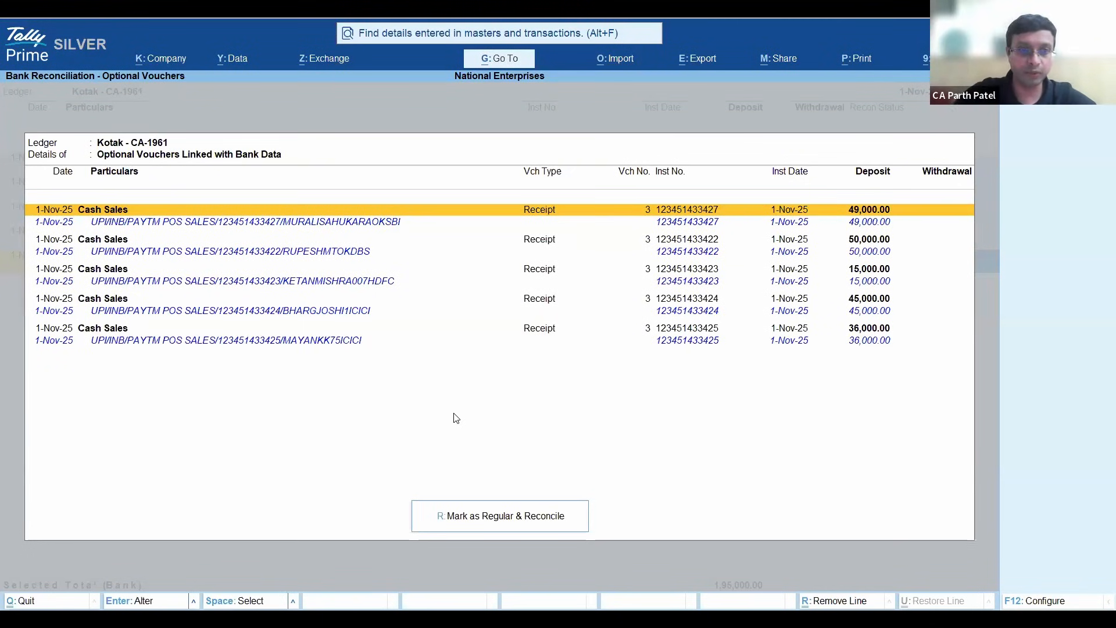
left_click(491, 523)
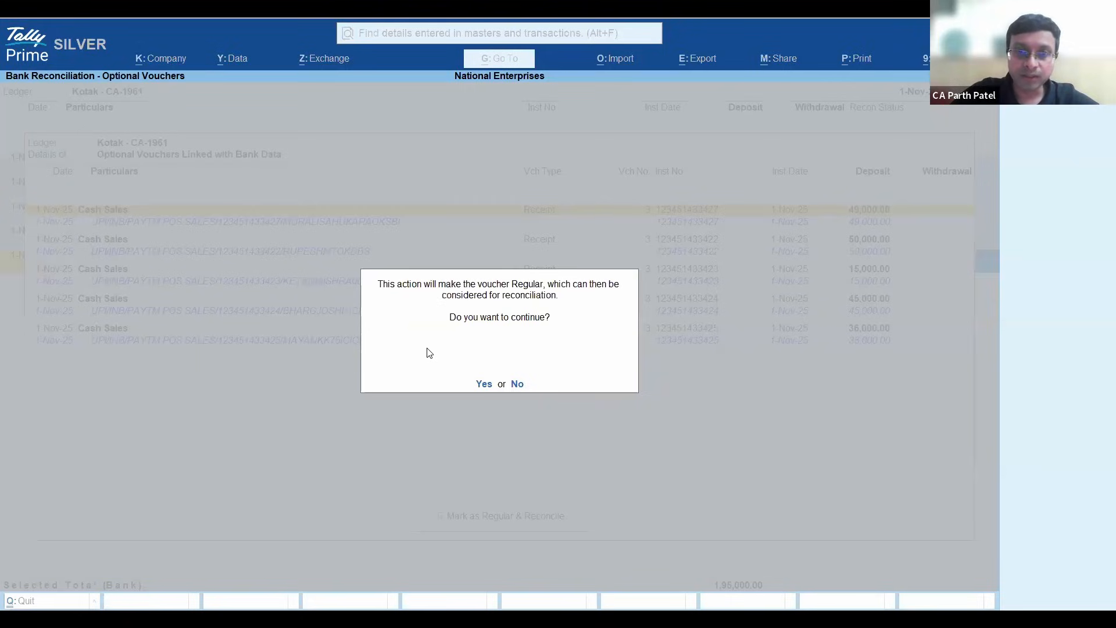
key("y")
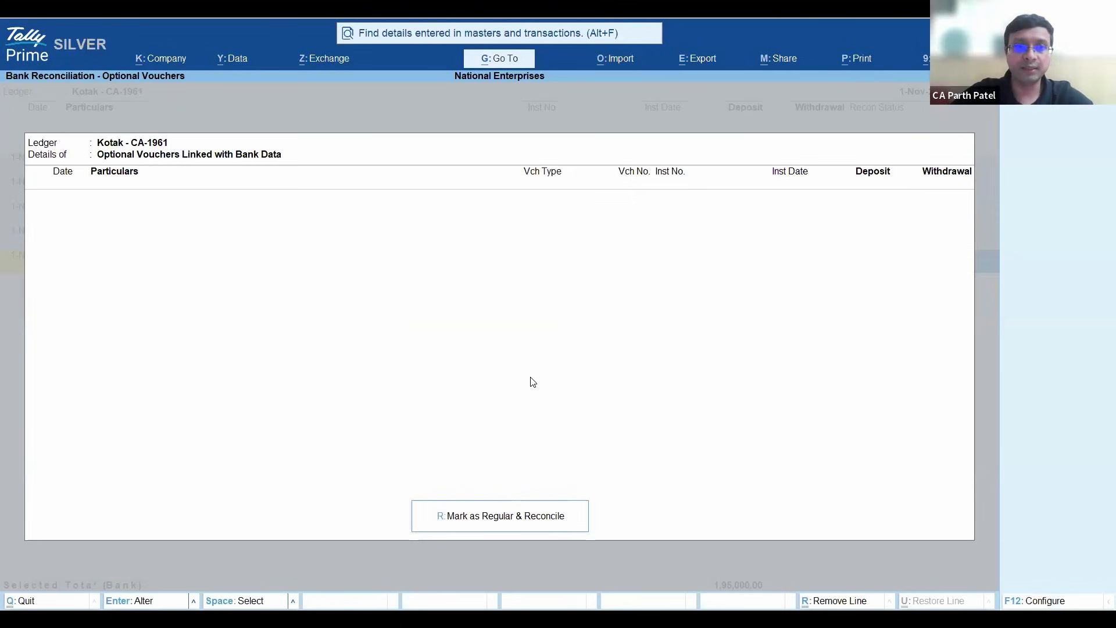
key("Escape")
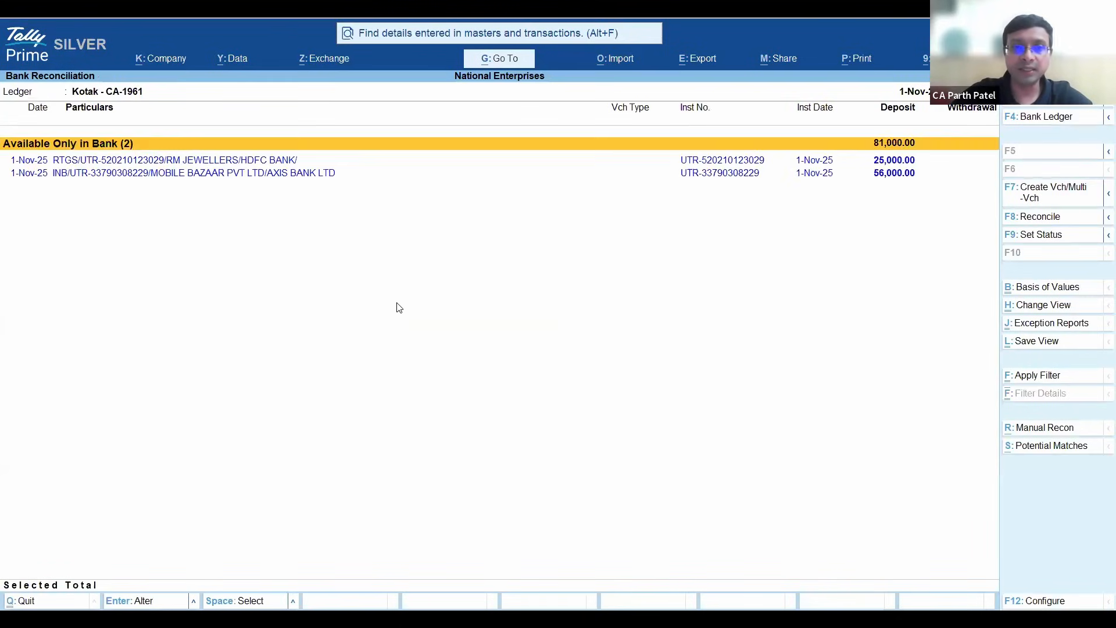
- Select the RM Jewellers and Mobile Bazaar deposits and open Multiple Voucher Creation for them
key("Down")
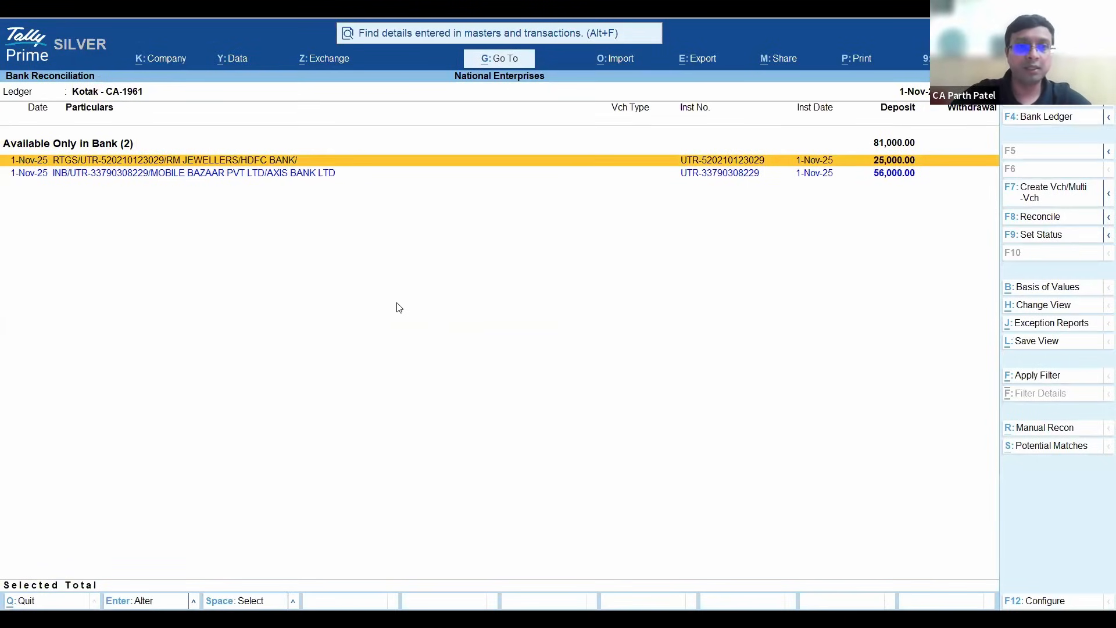
key("space")
key("space")
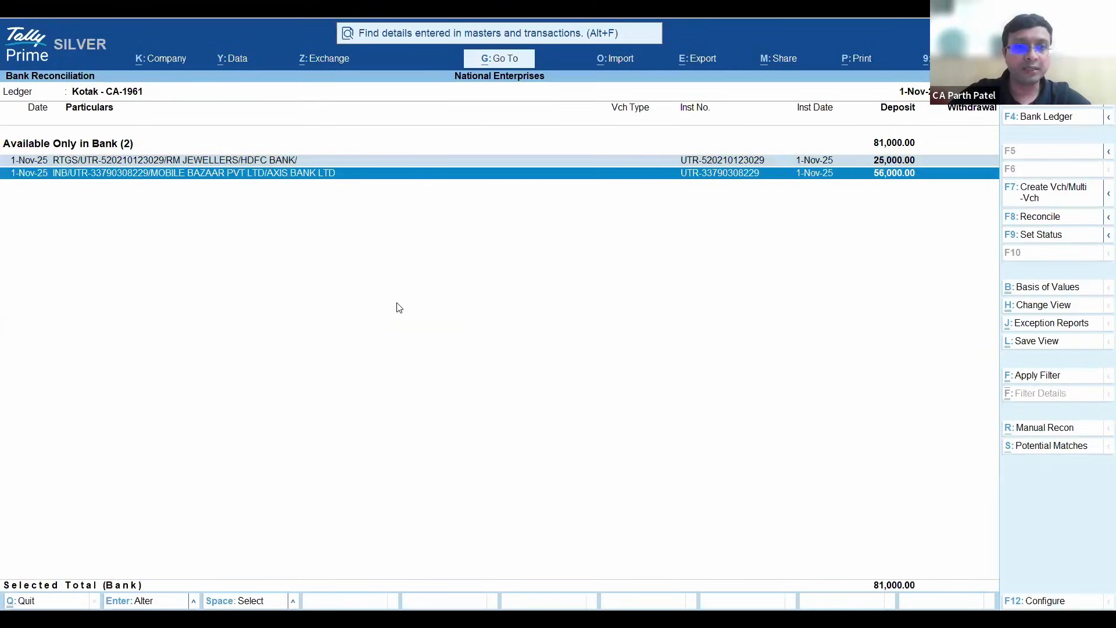
left_click(1057, 196)
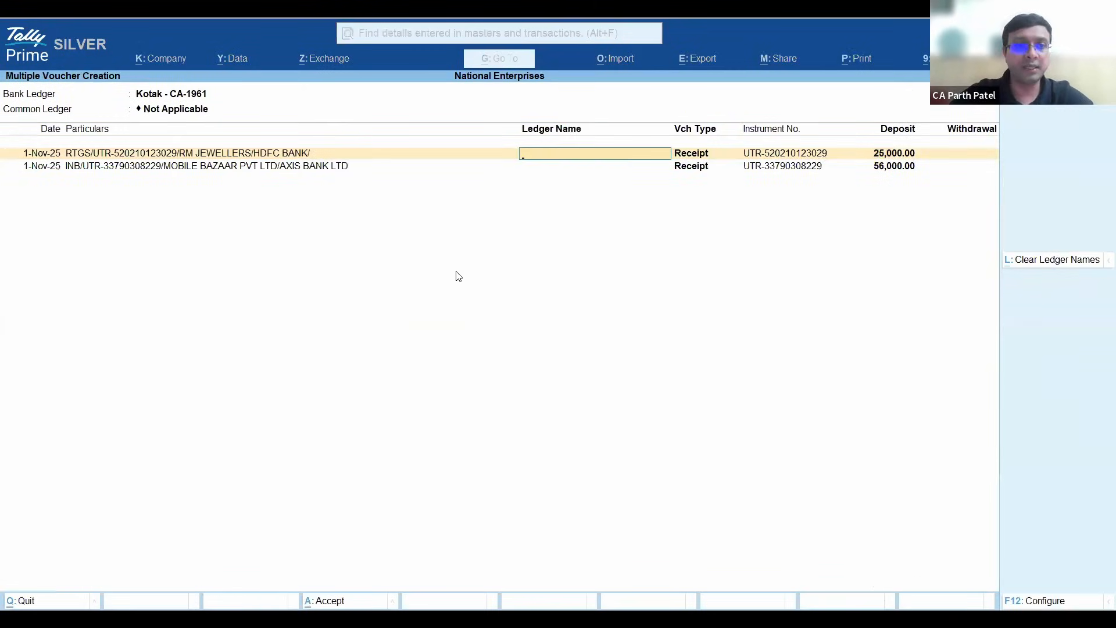
- Assign the RM Jewellers and Mobile Bazaar ledgers to their matching deposits and create the receipt vouchers
type("rm")
key("Return")
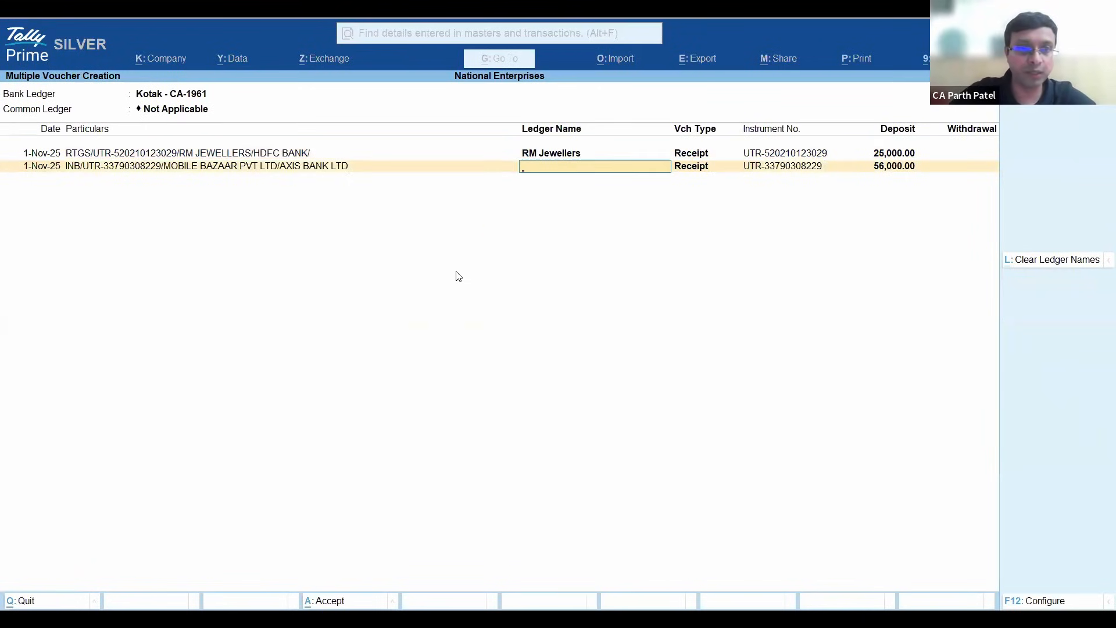
type("Mobile")
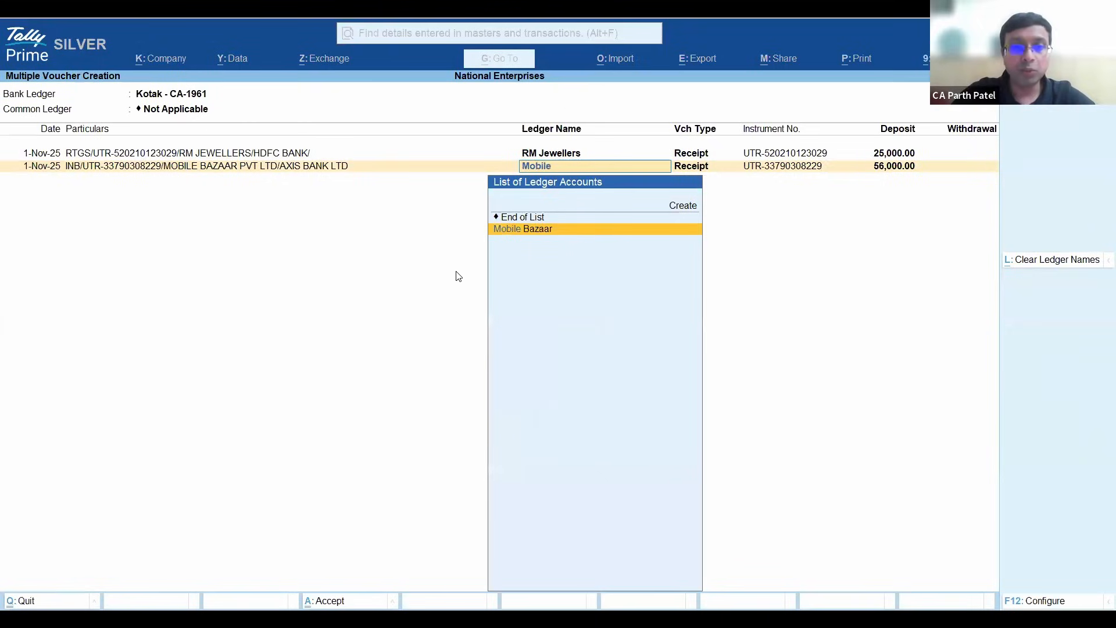
key("Return")
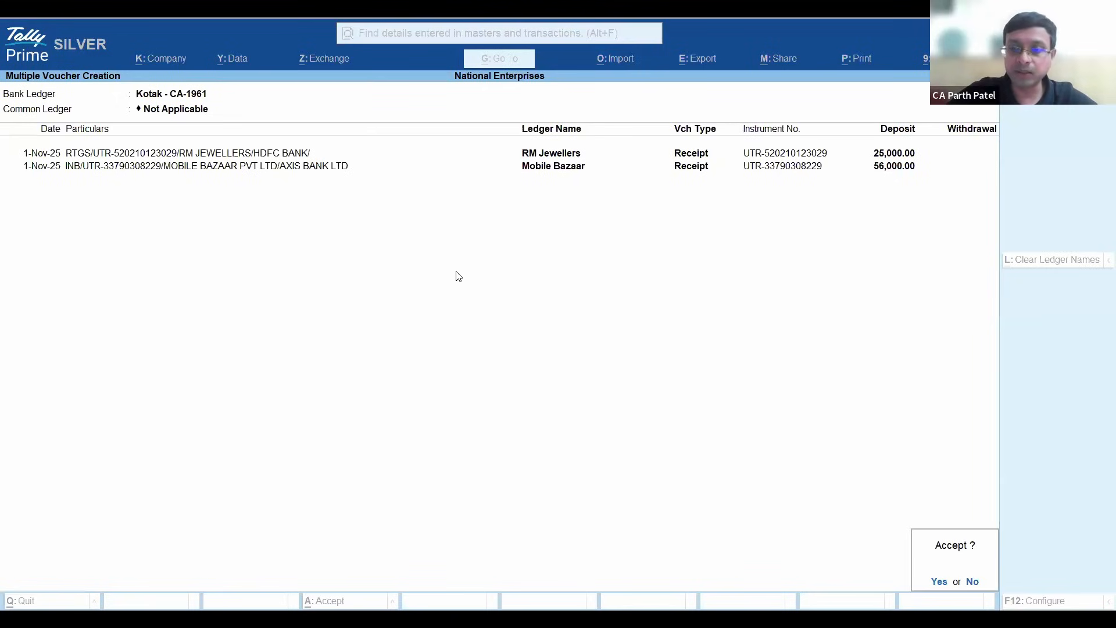
key("Return")
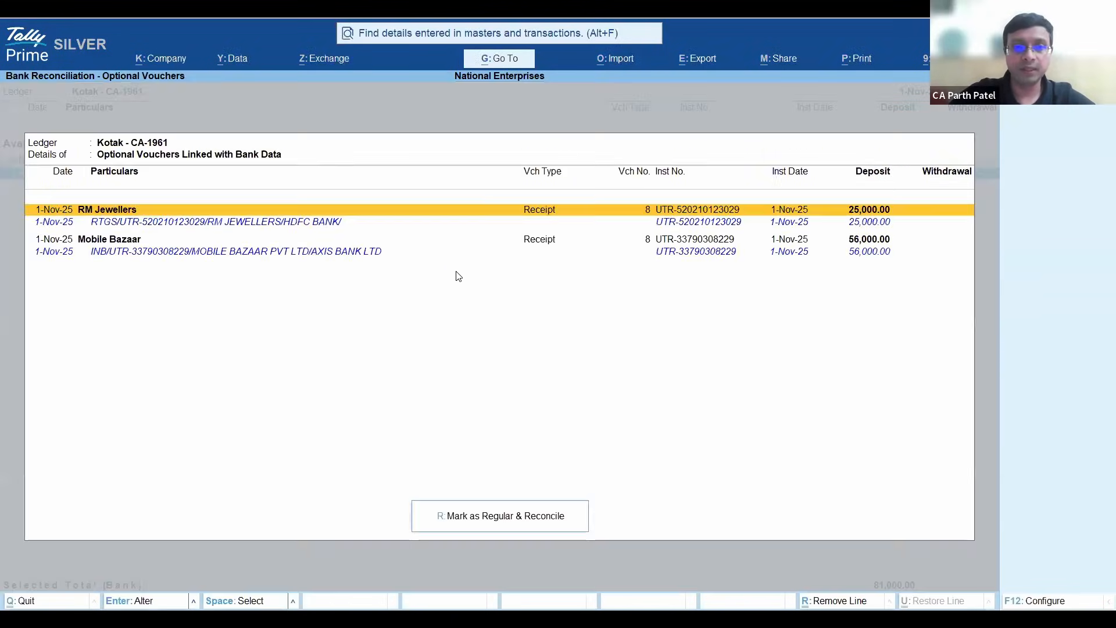
- Mark the RM Jewellers and Mobile Bazaar vouchers as regular, reconcile them, and return to the Gateway of Tally
left_click(499, 522)
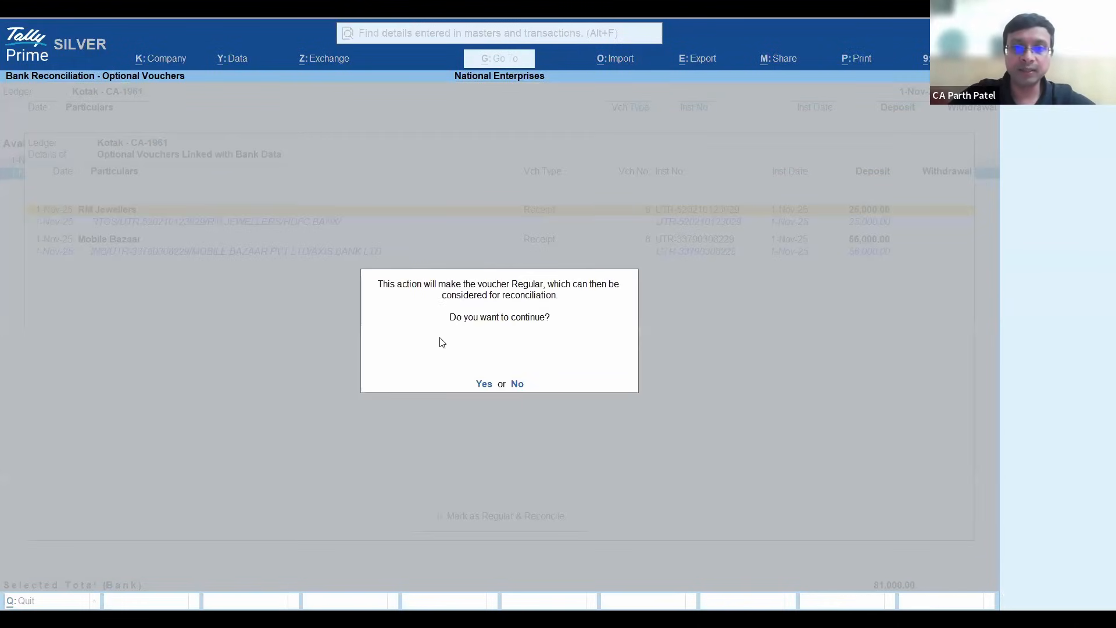
key("y")
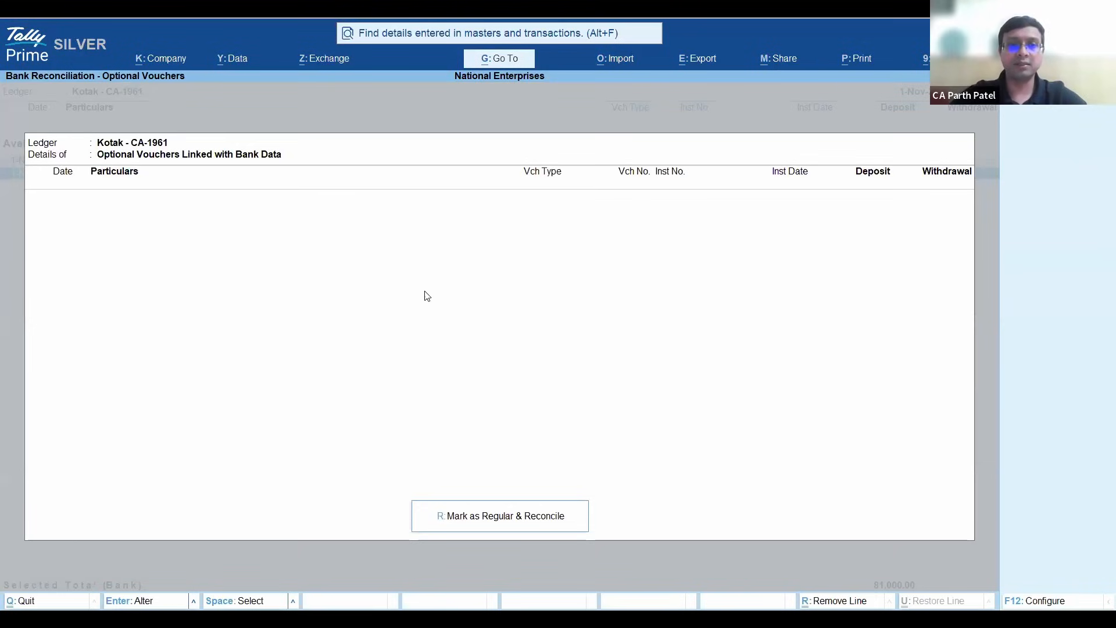
key("Escape")
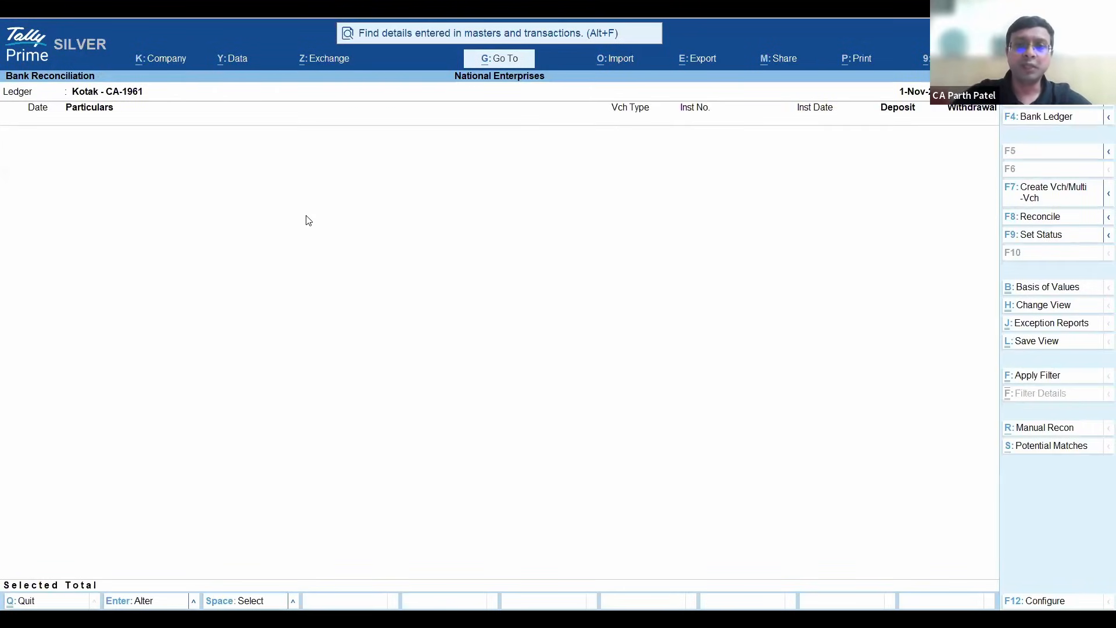
key("Escape")
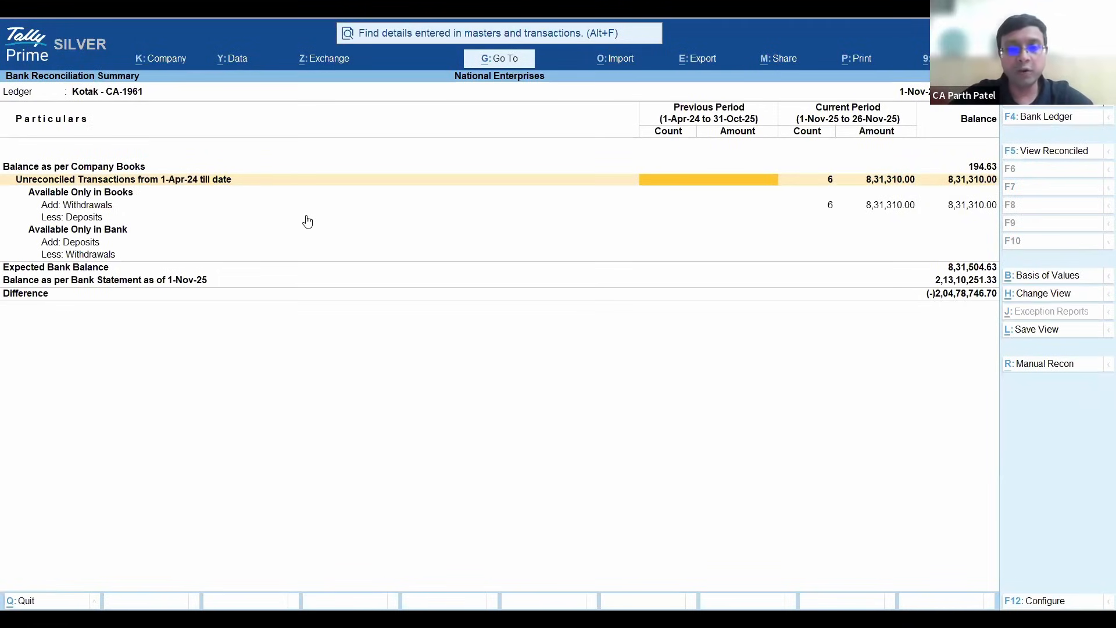
key("Escape")
key("Escape")
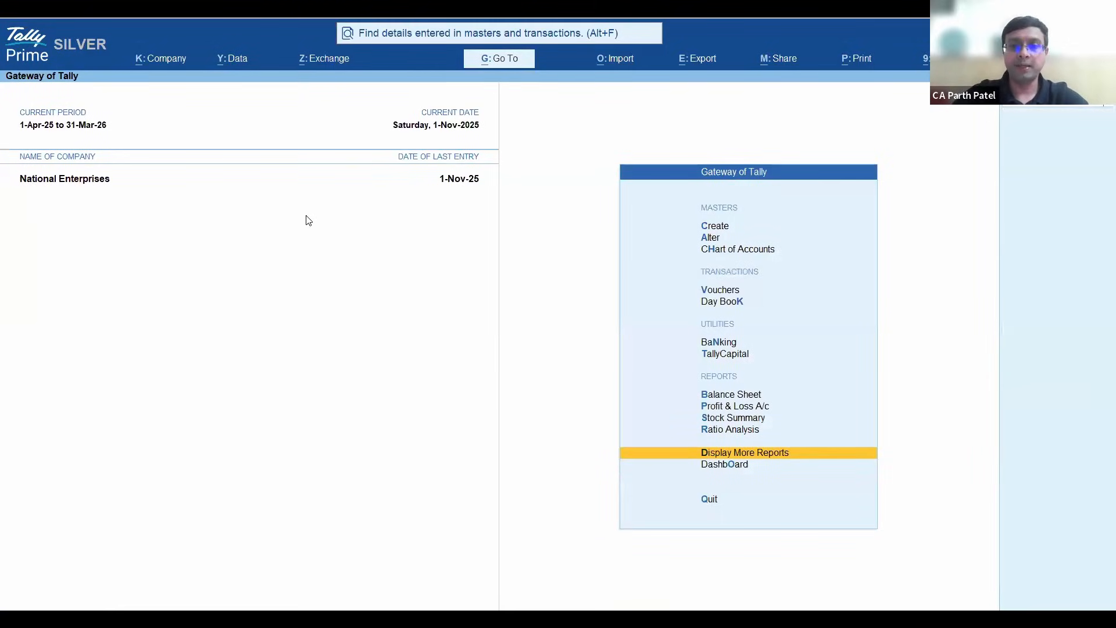
key("Up")
key("Up")
key("Up")
key("Up")
key("Up")
key("Up")
key("Up")
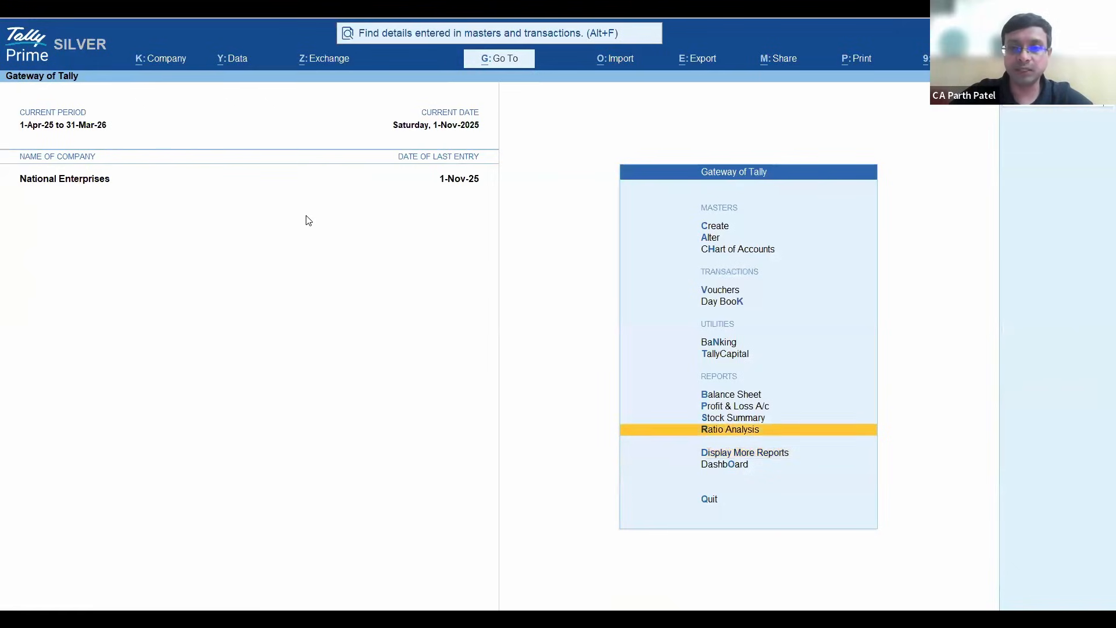
key("Up")
key("Up")
key("Up")
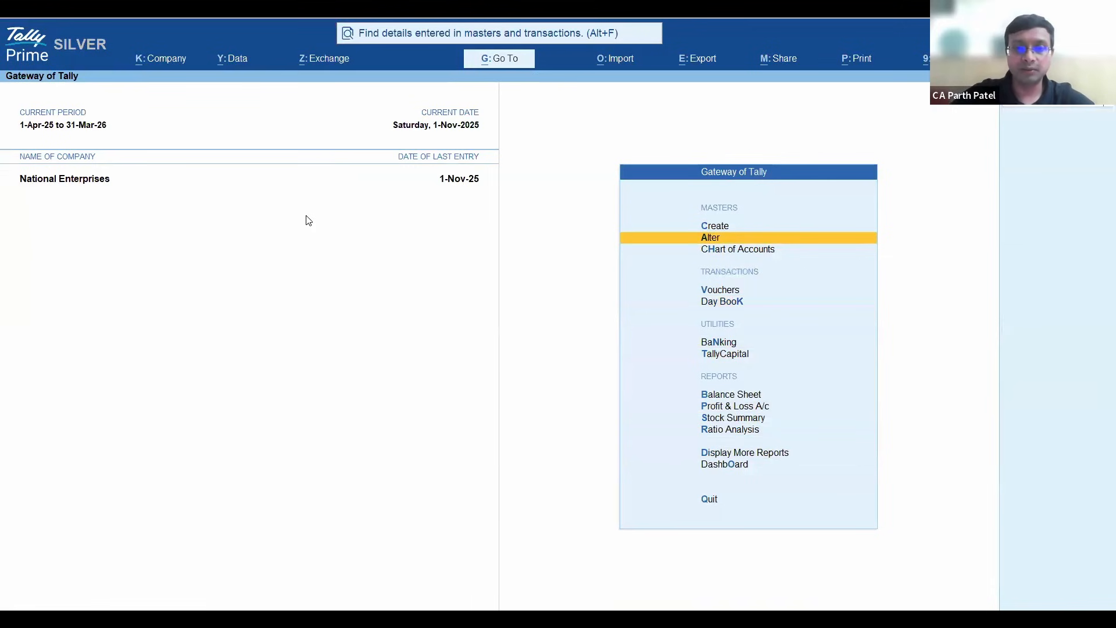
- Open the Ledger Vouchers report for the Kotak bank ledger
key("alt+g")
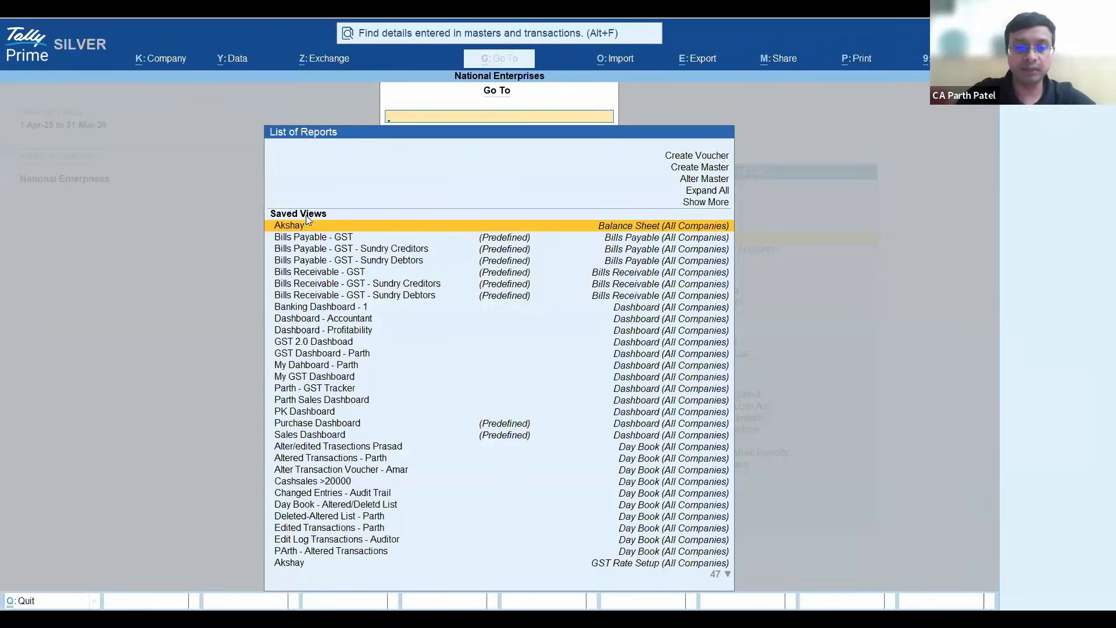
type("Ledger")
key("Down")
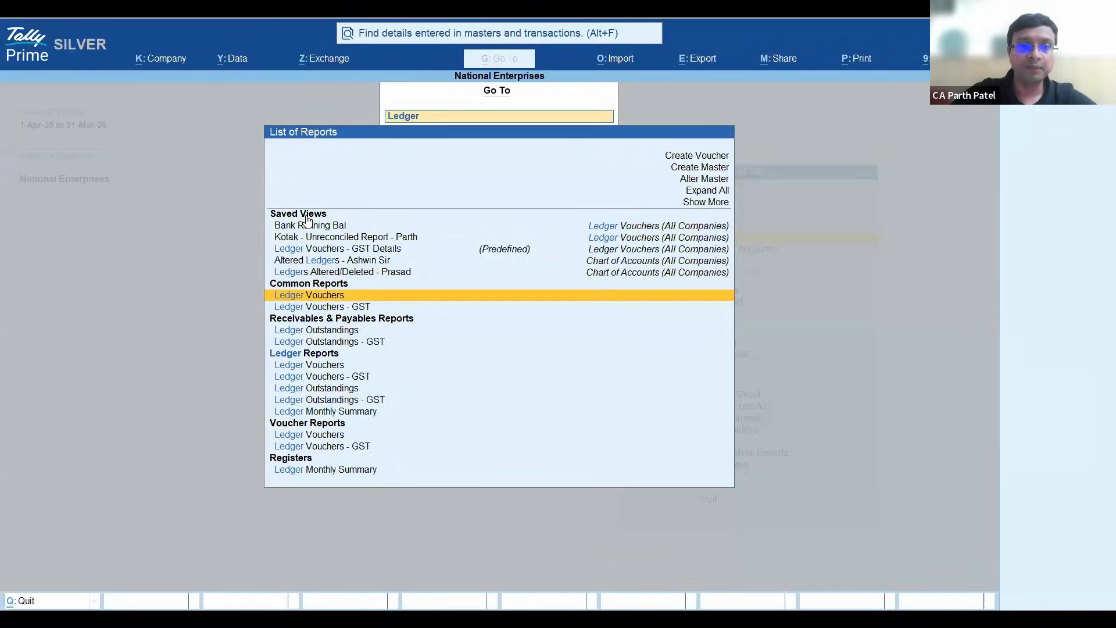
key("Return")
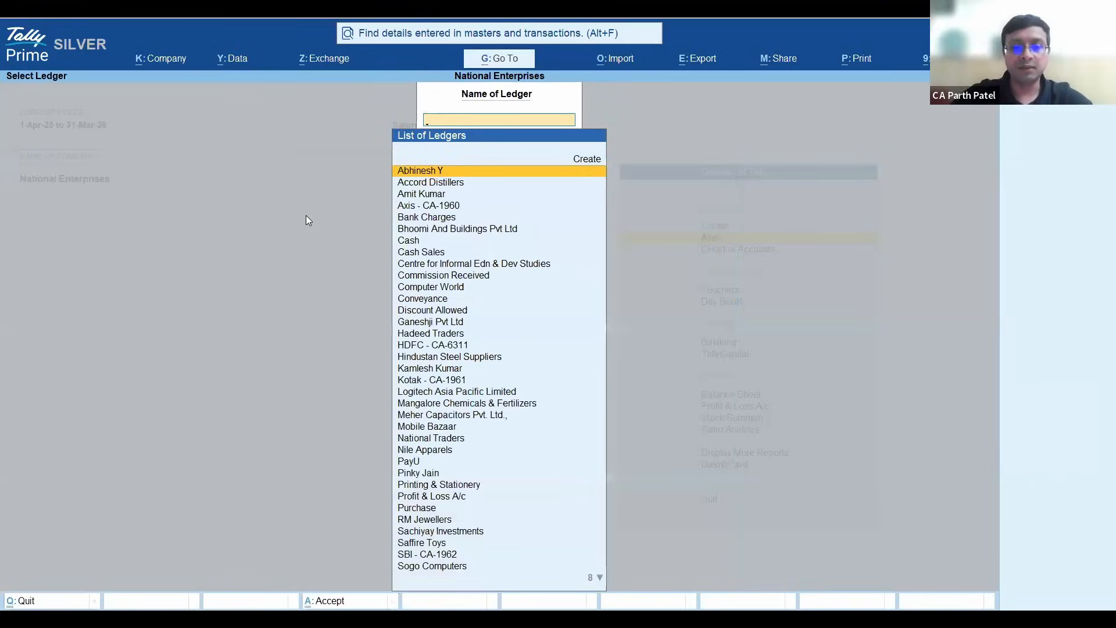
type("Kotak")
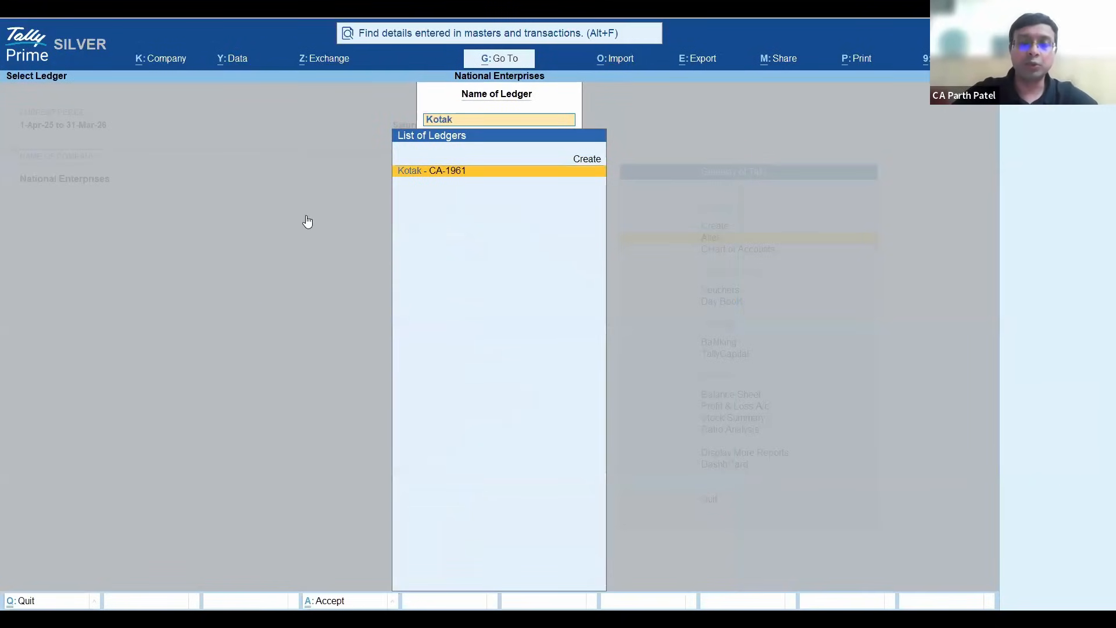
key("Return")
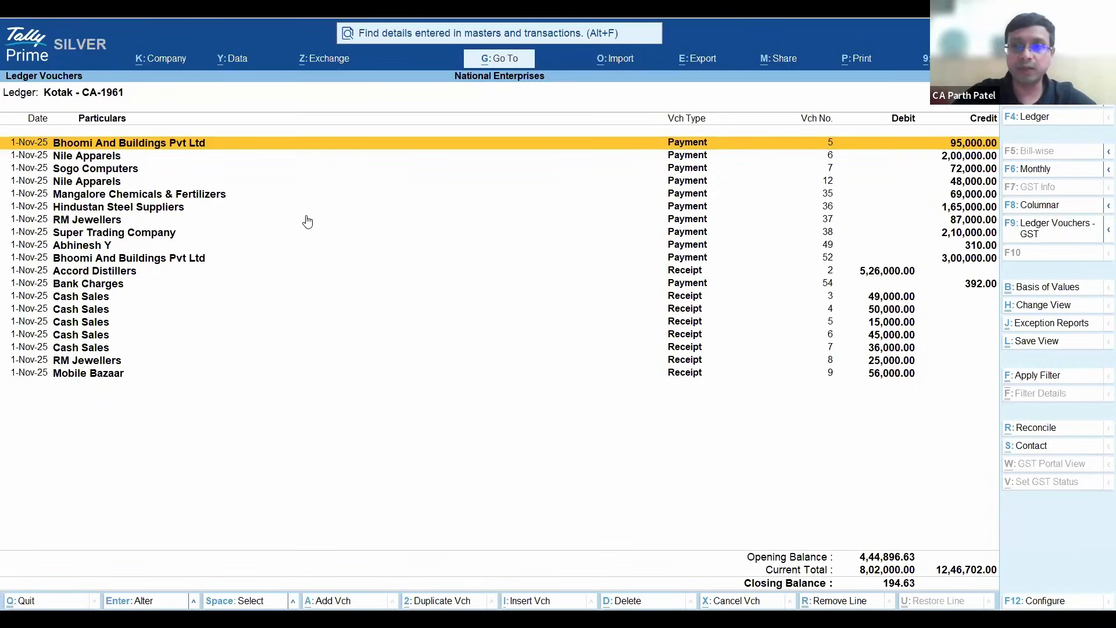
- Change the Kotak ledger report's period to start from 1-Apr
key("alt+F2")
type("a1")
key("Return")
key("Return")
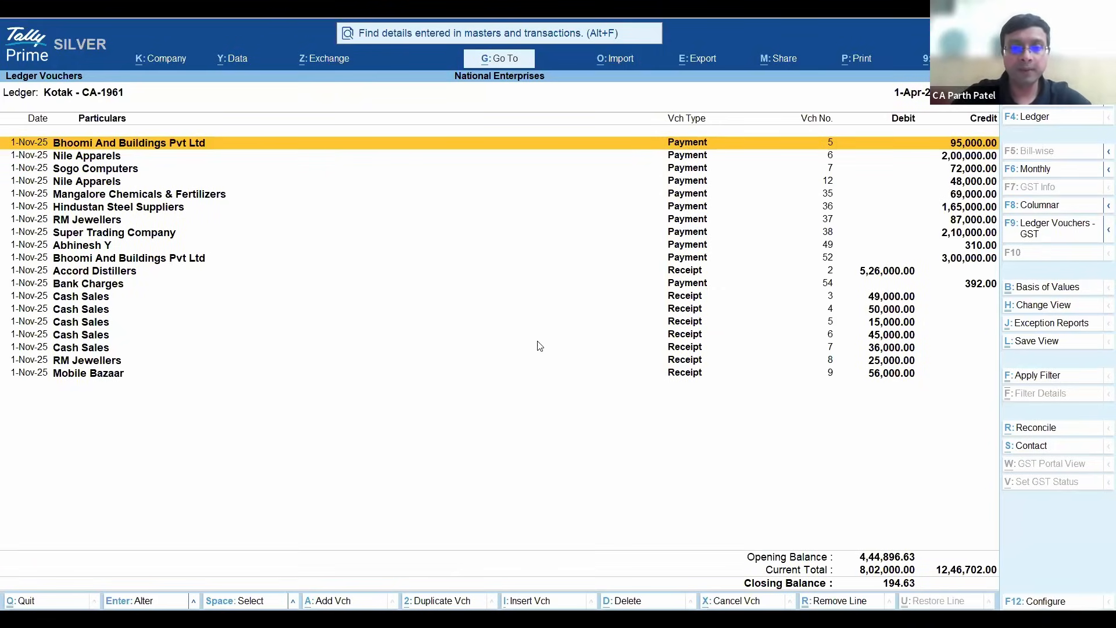
- Configure the Kotak Ledger Vouchers report to show narrations, keeping the Detailed format
key("F12")
key("y")
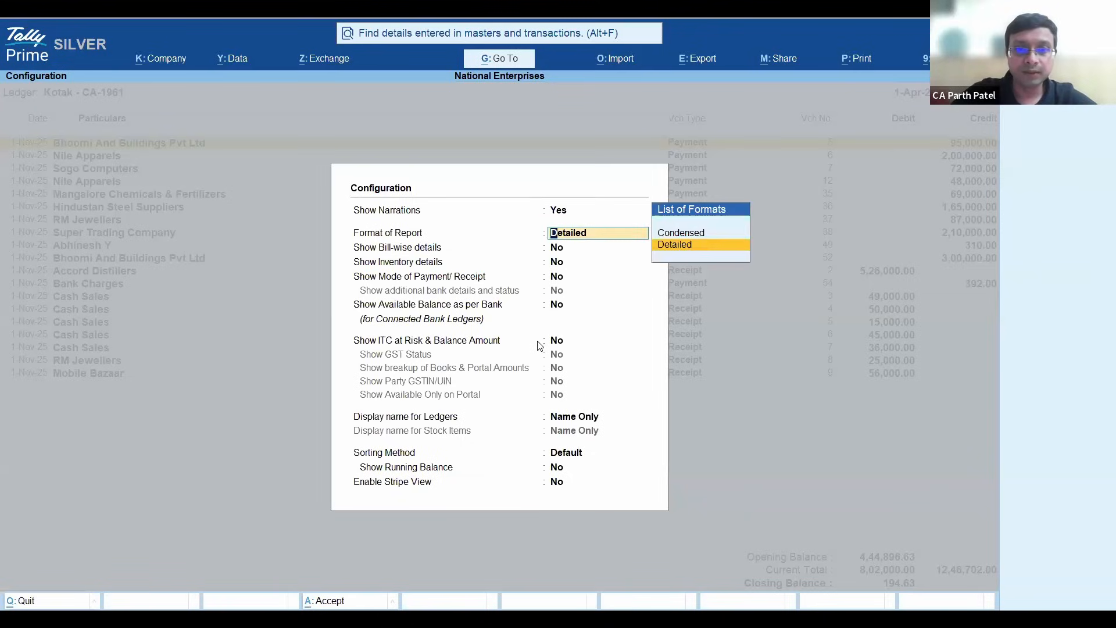
key("Return")
key("Return")
key("Return")
key("Return")
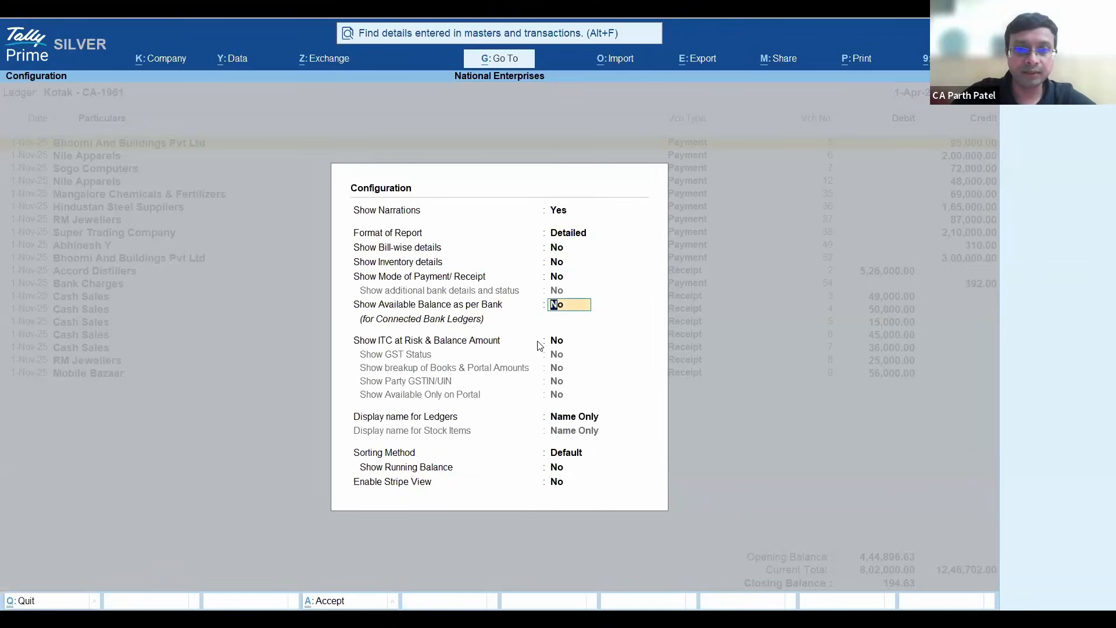
key("Return")
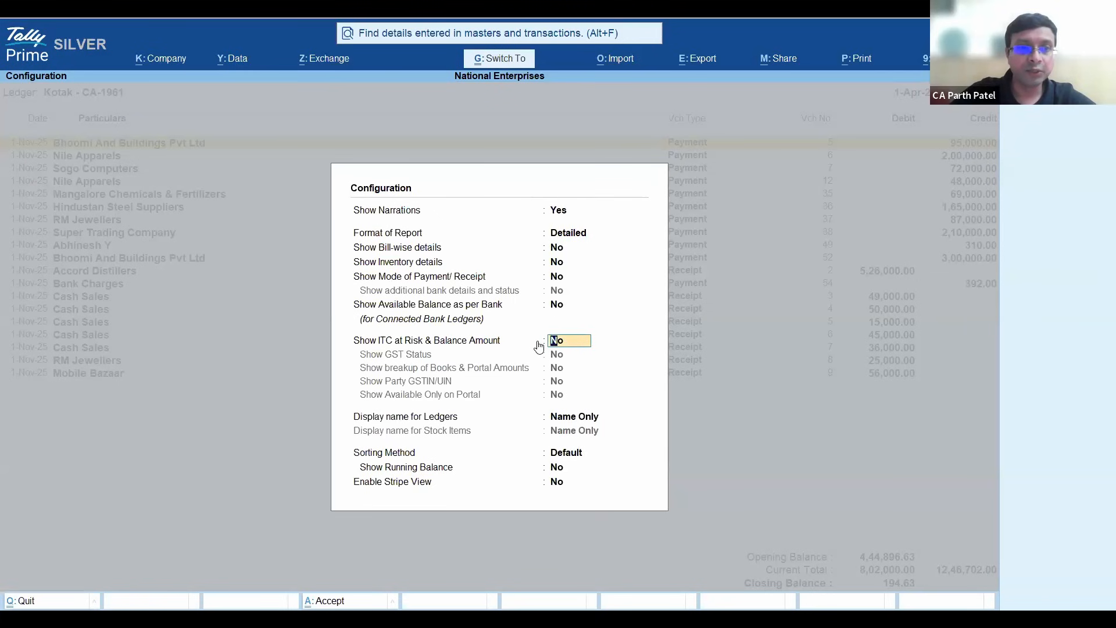
key("ctrl+a")
- Examine the bank narrations carried into the Accord Distillers, Cash Sales, RM Jewellers and Mobile Bazaar receipt vouchers
key("Down")
key("Down")
key("Down")
key("Down")
key("Down")
key("Down")
key("Down")
key("Down")
key("Down")
key("Down")
key("Down")
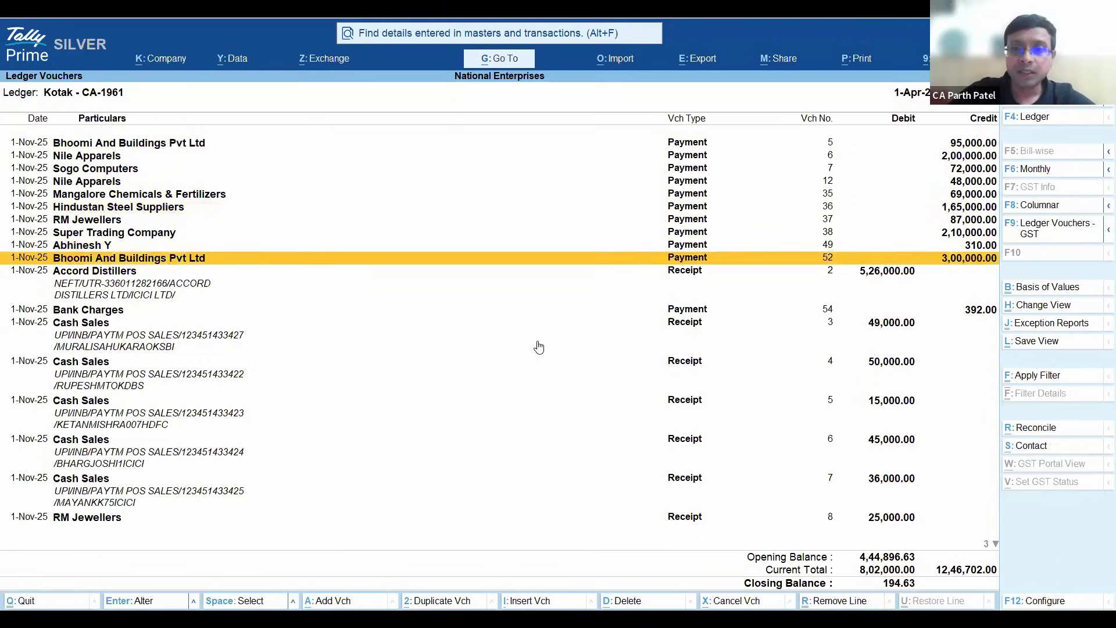
key("Down")
key("Down")
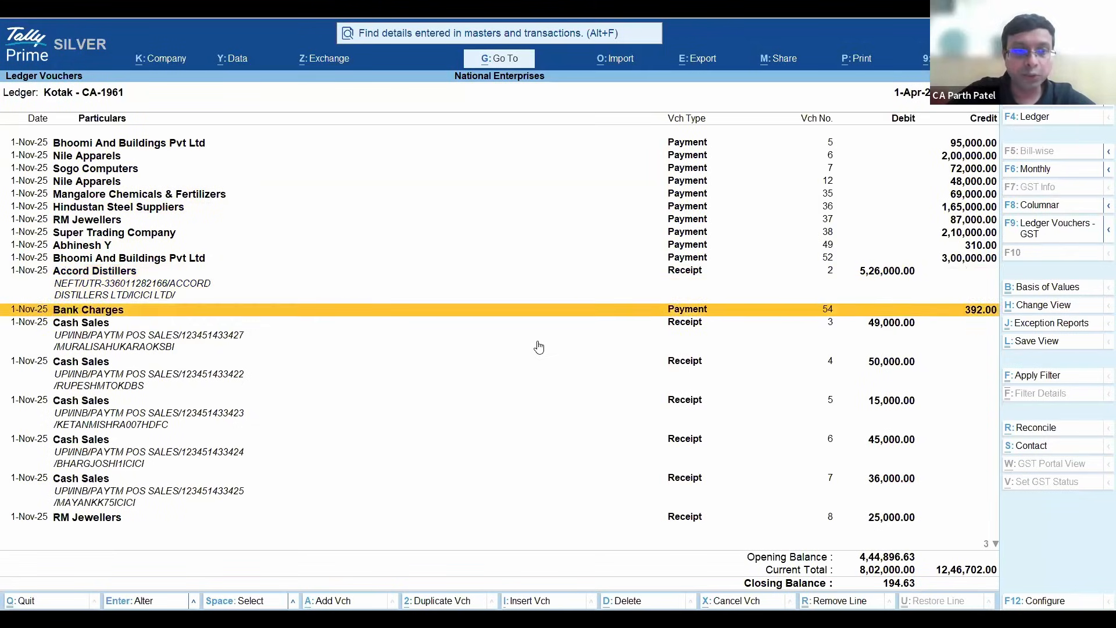
key("Down")
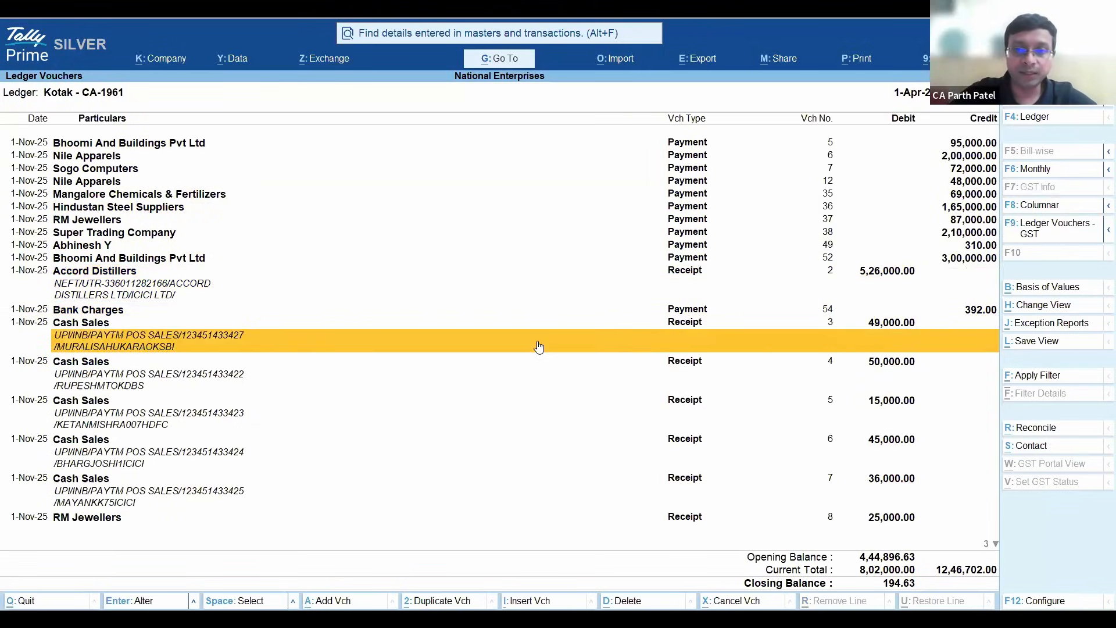
key("Down")
key("Up")
key("Up")
key("Down")
key("Down")
key("Down")
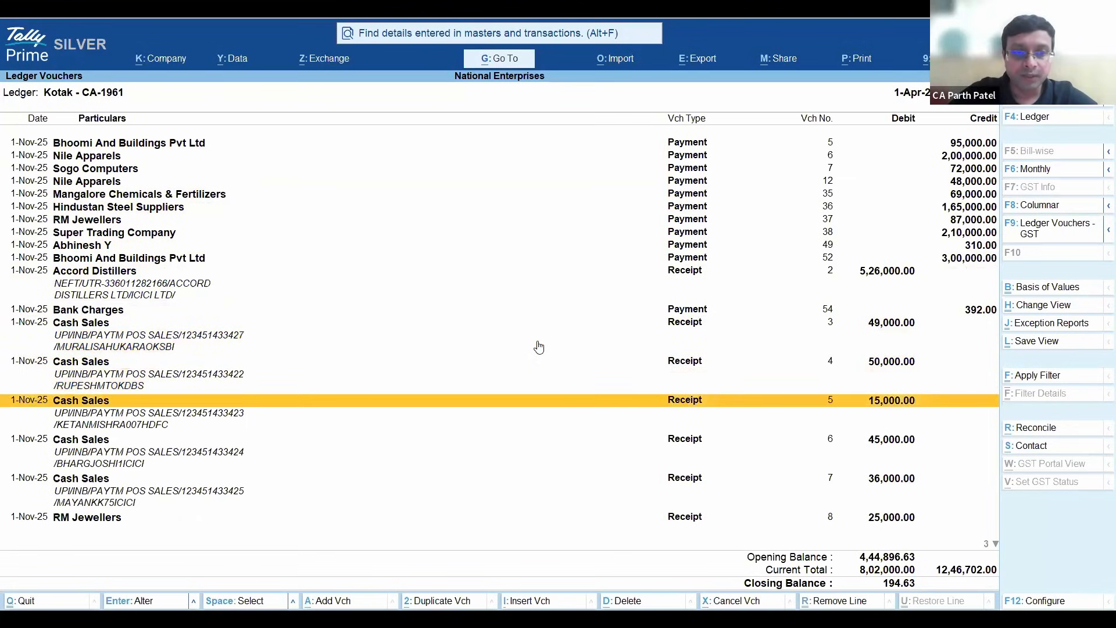
key("Down")
key("Down")
key("Down")
key("Down")
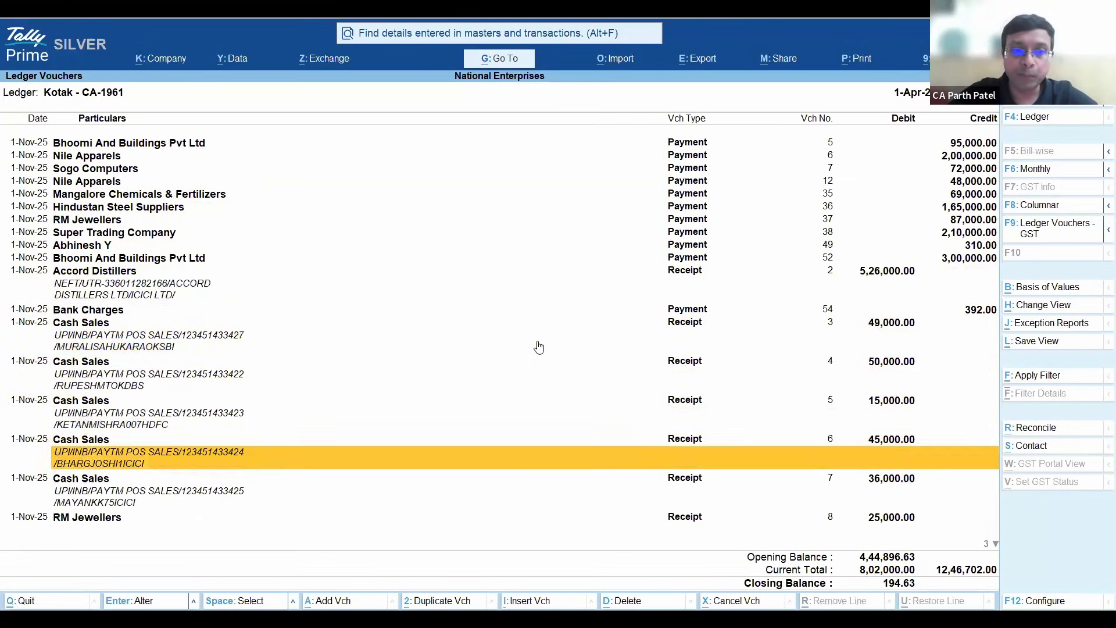
key("Down")
key("Down")
key("Down")
key("Down")
key("Down")
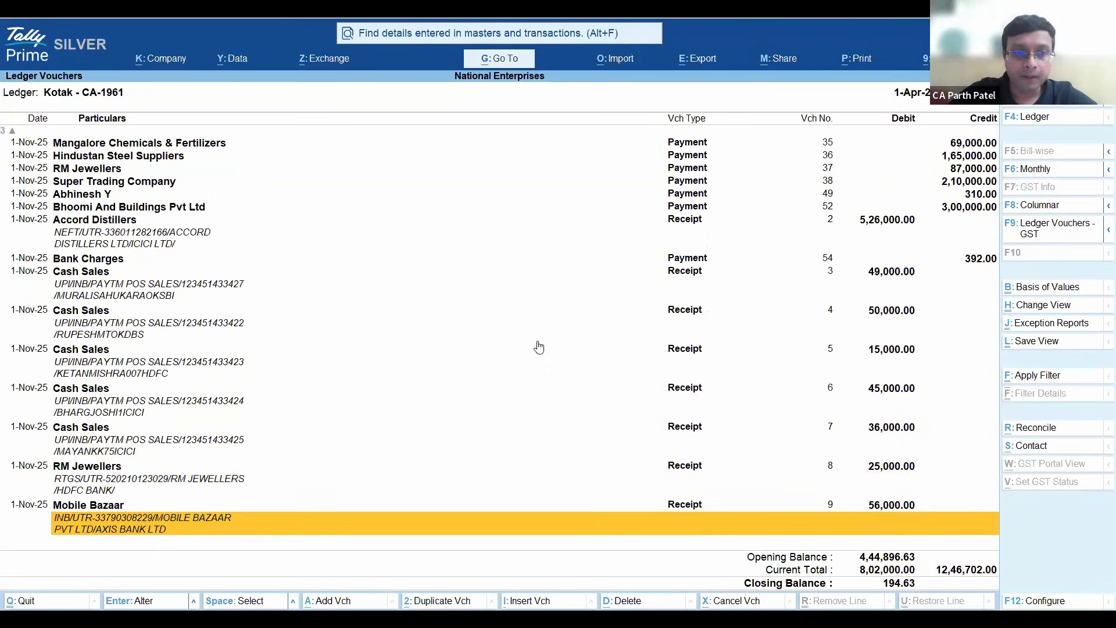
key("Up")
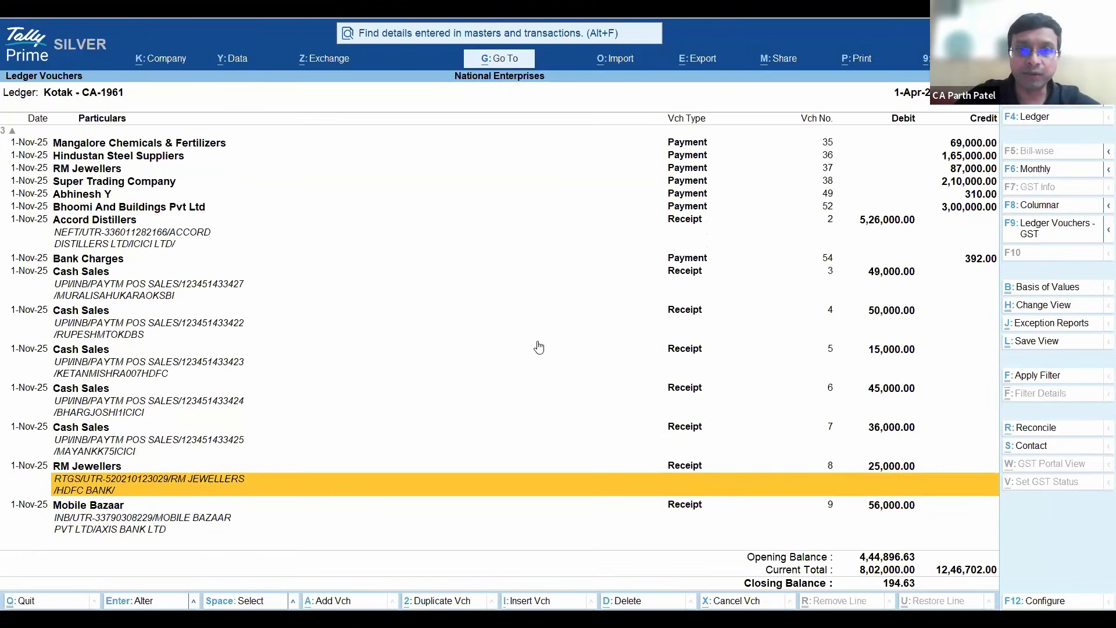
key("Up")
key("Up")
key("Up")
key("Up")
key("Up")
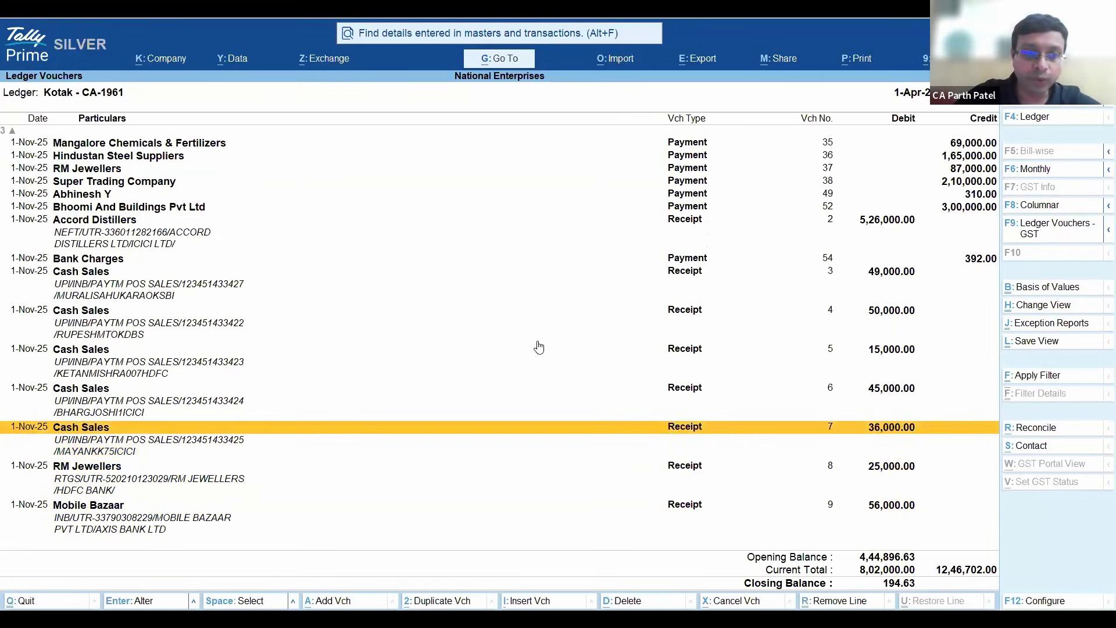
- Review the narration lines of the Cash Sales receipts and the Bank Charges payment, then close the Kotak ledger report
key("Up")
key("Up")
key("Up")
key("Up")
key("Up")
key("Up")
key("Up")
key("Up")
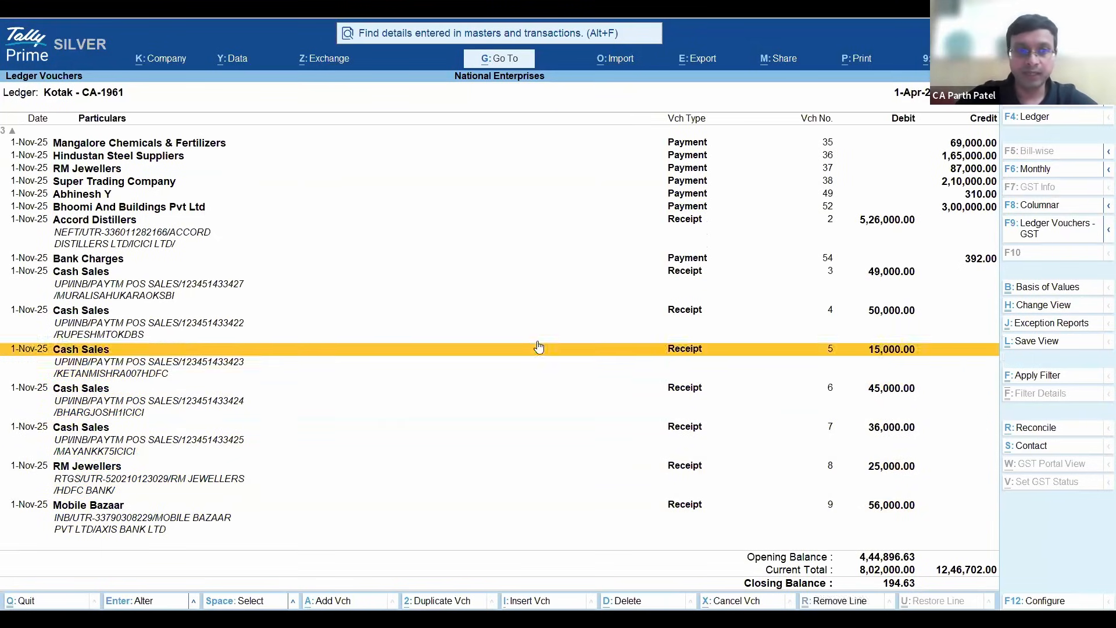
key("Down")
key("Down")
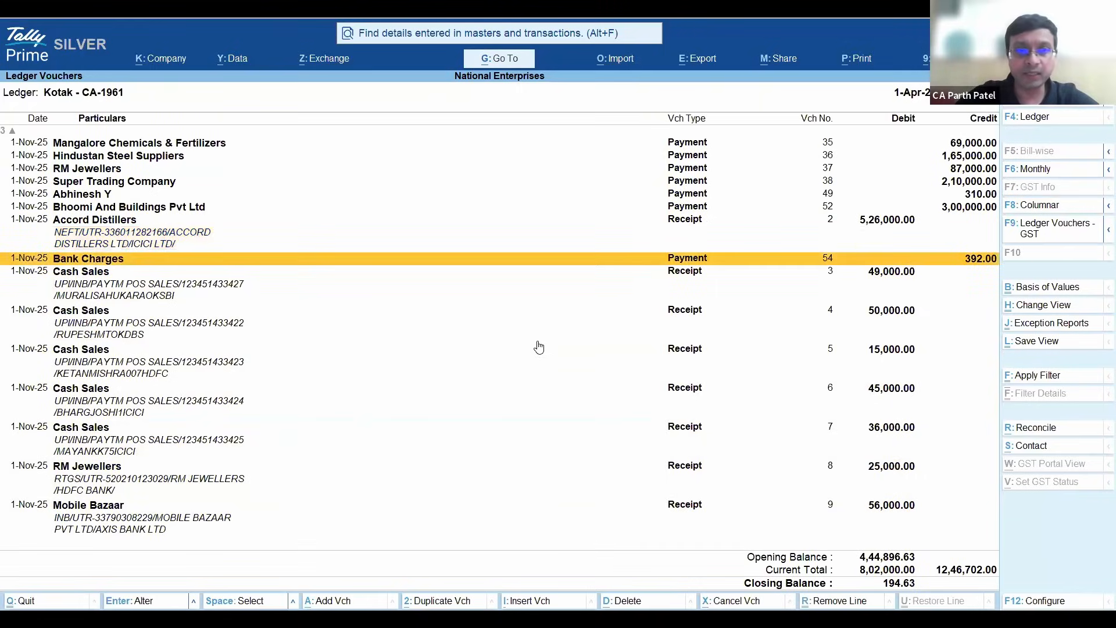
key("Down")
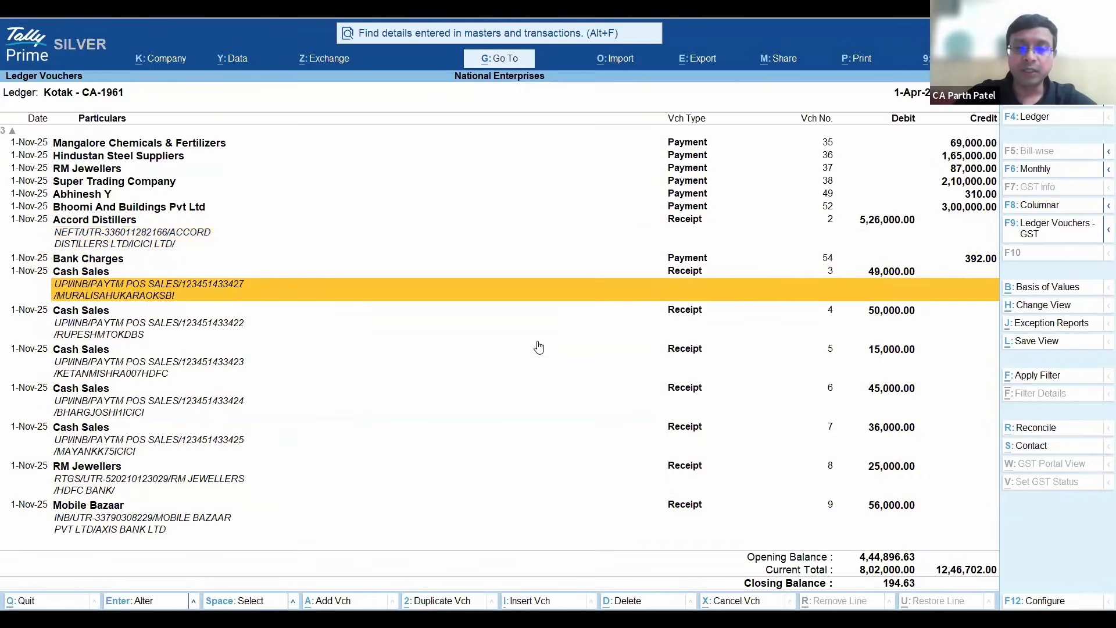
key("Escape")
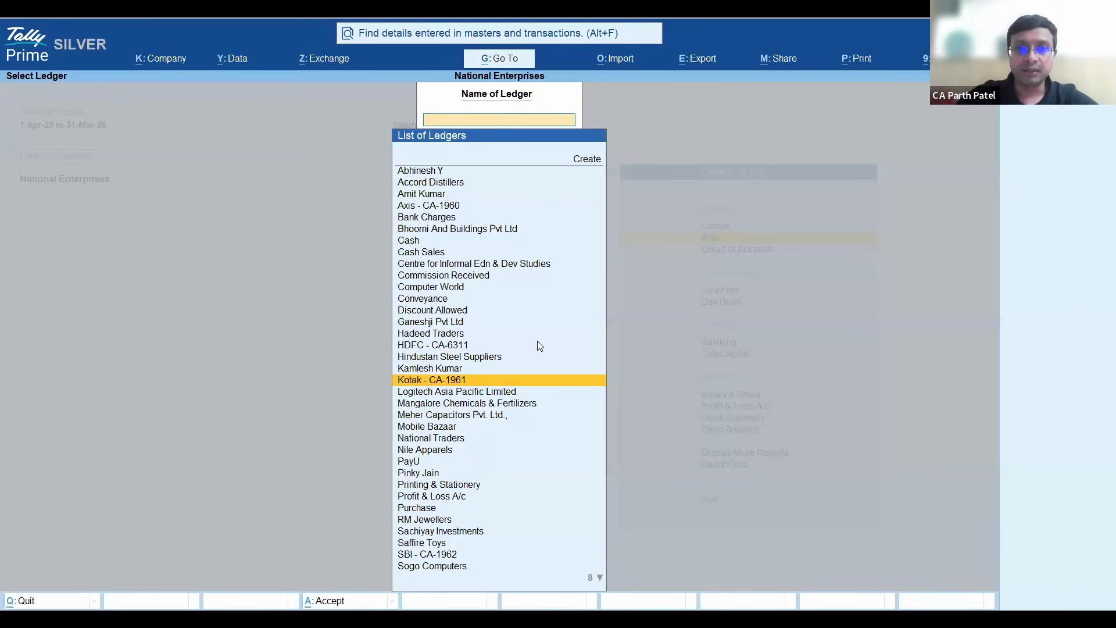
key("Escape")
- Open the Imported Bank Data report from the Banking section for the Kotak bank ledger
key("alt+g")
key("Escape")
key("Down")
key("Down")
key("Down")
key("Return")
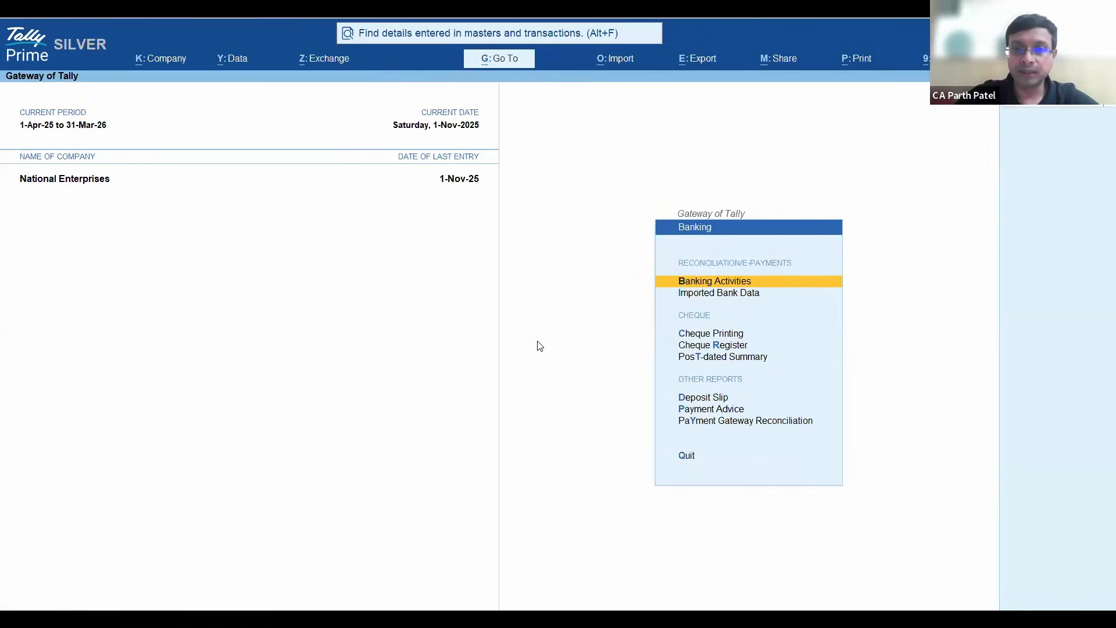
key("Down")
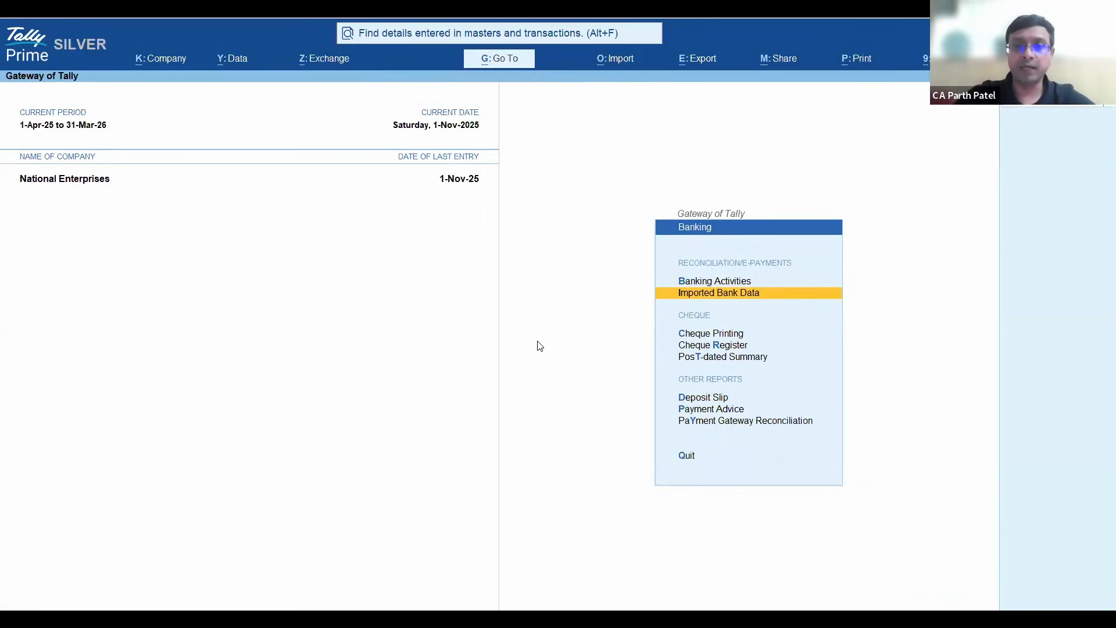
key("Return")
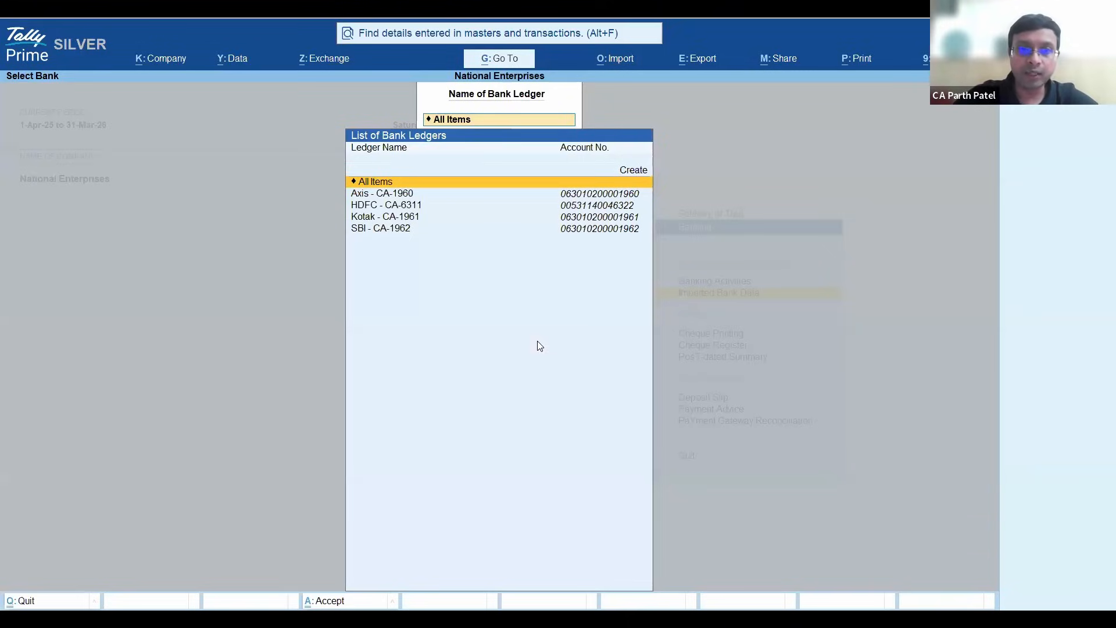
key("Down")
key("Down")
key("Down")
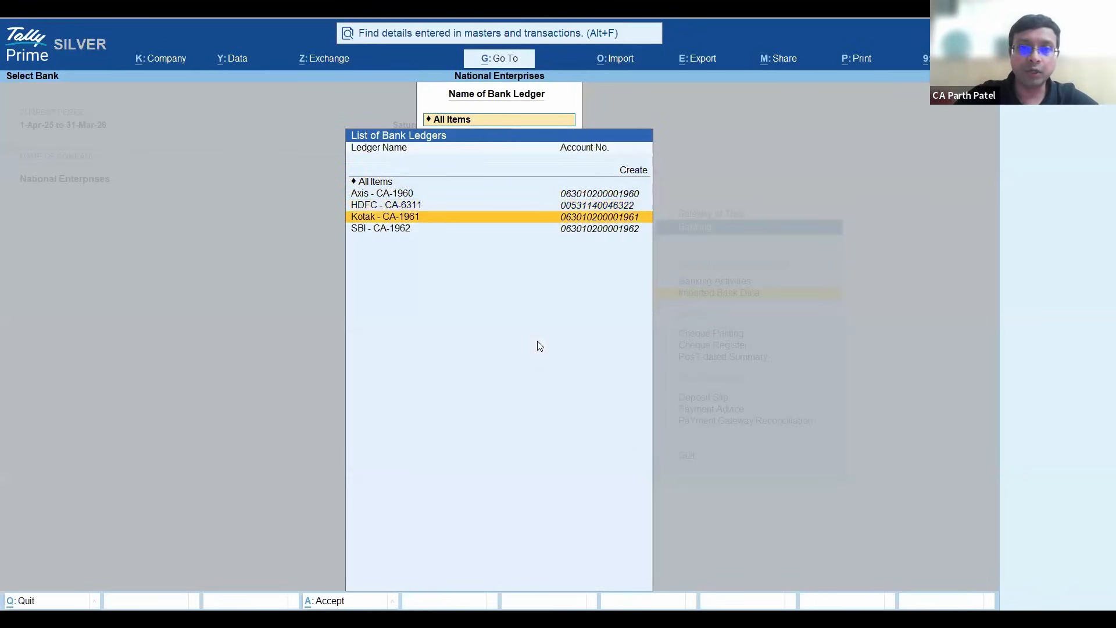
key("Return")
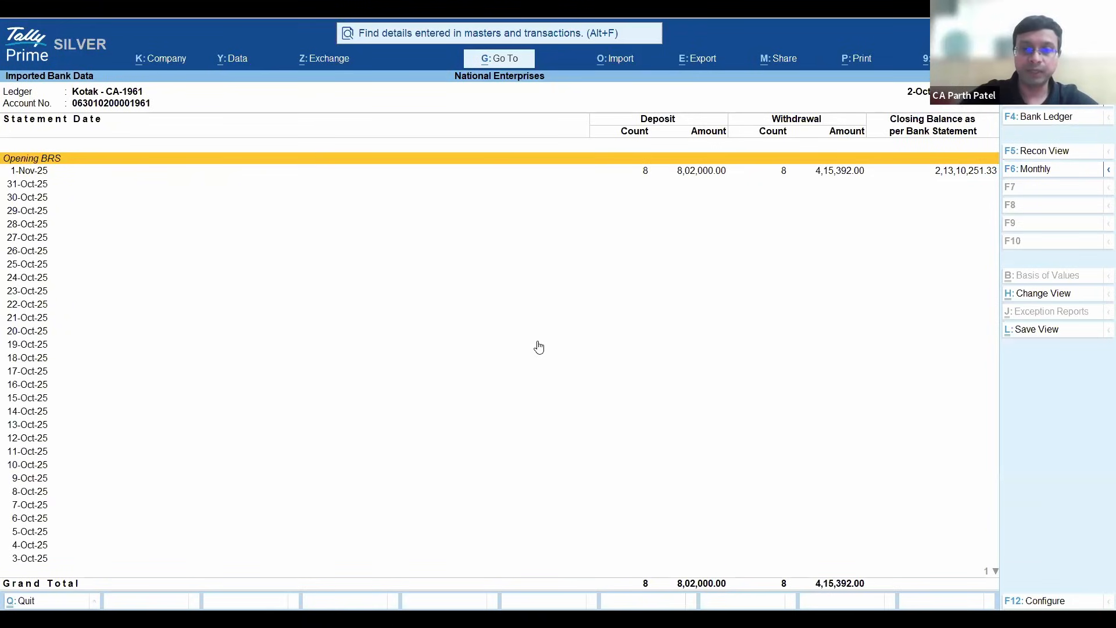
- Show the imported Kotak bank data by month and open November's bank transactions
left_click(1049, 169)
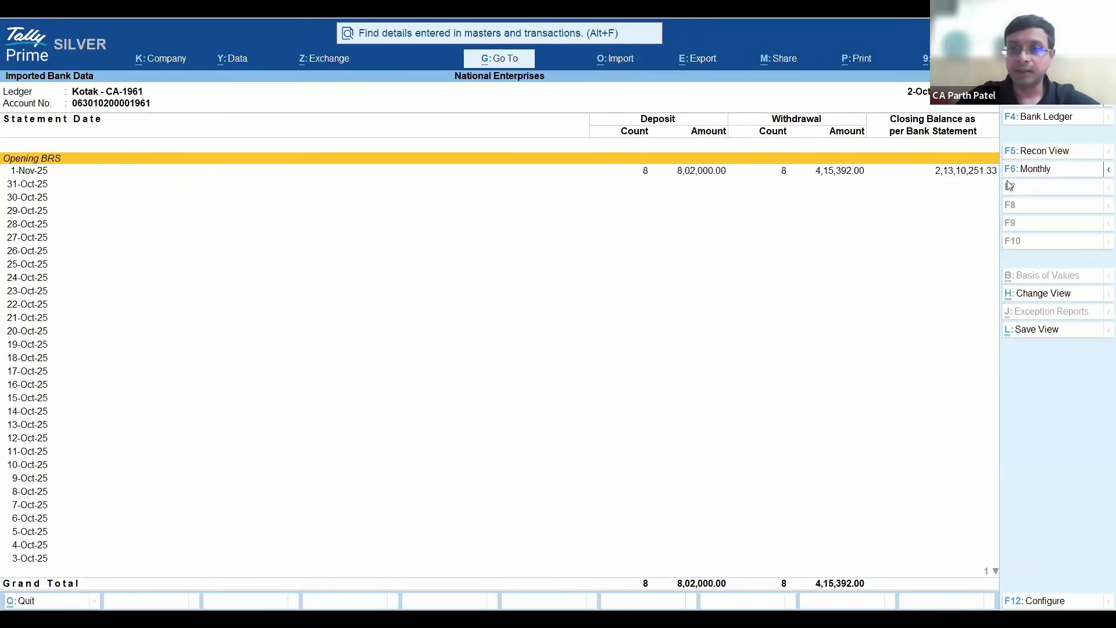
key("Down")
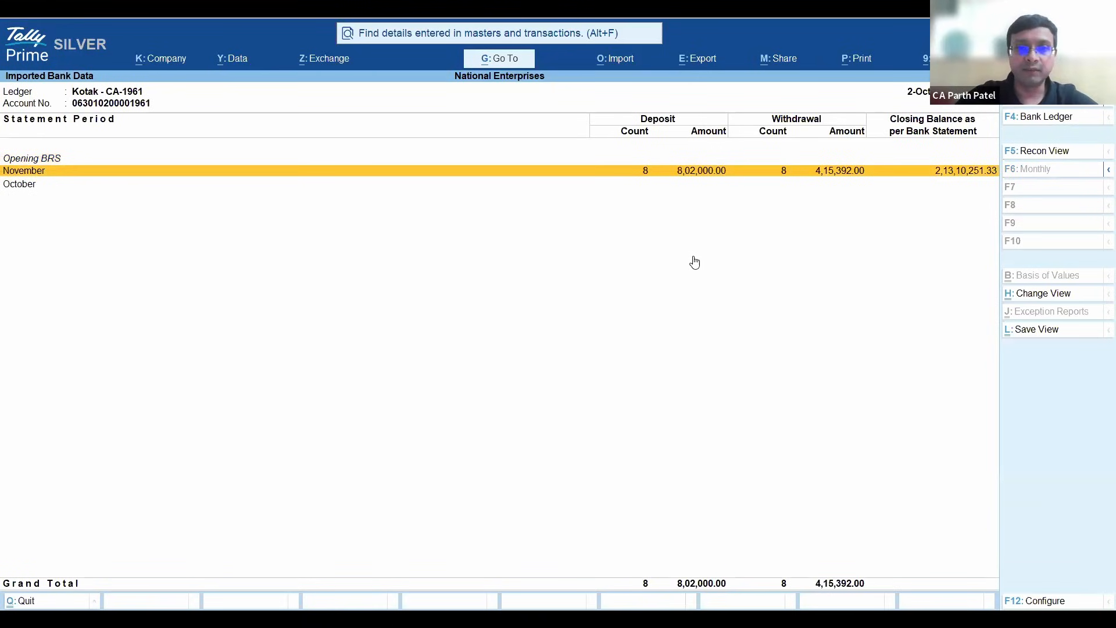
key("Return")
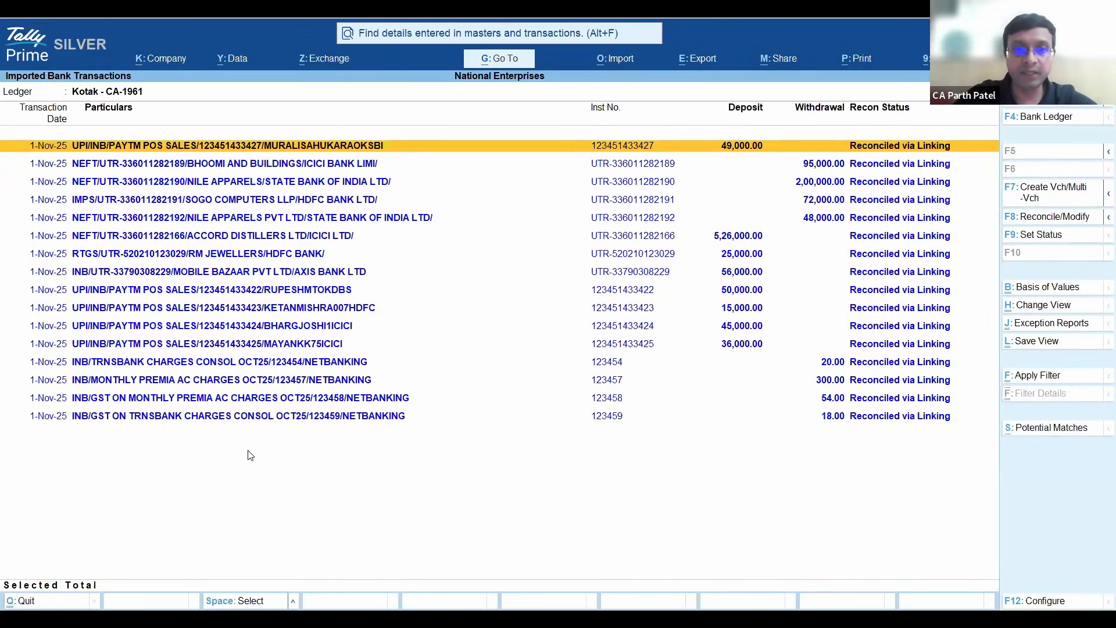
- Examine the reconciliation status of November's imported UPI, NEFT and bank charge transactions, then close the imported bank data
key("Down")
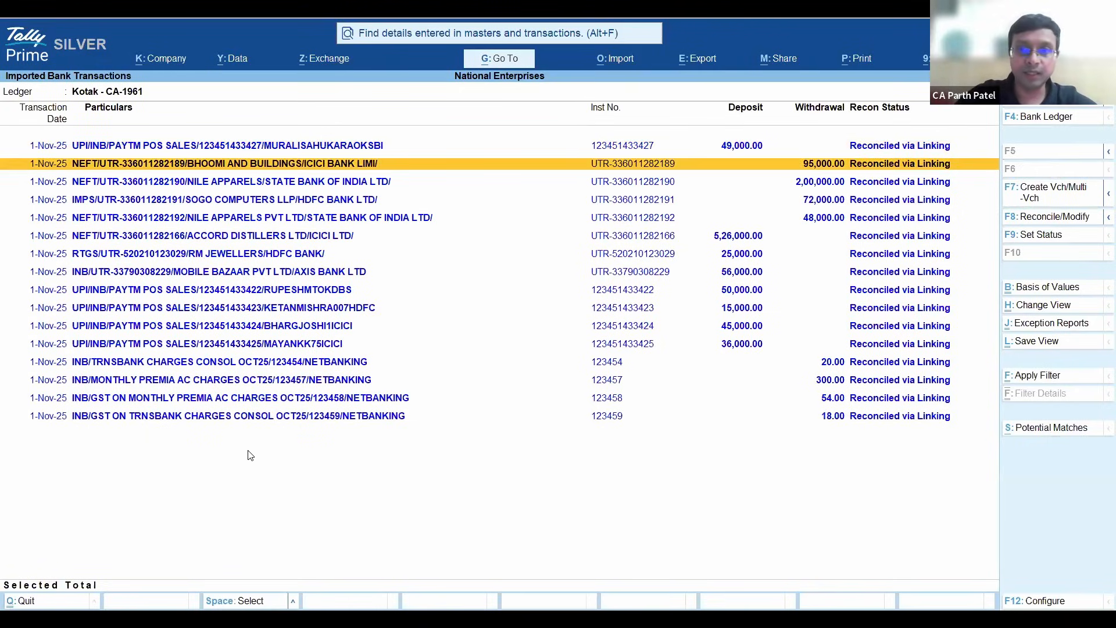
key("Up")
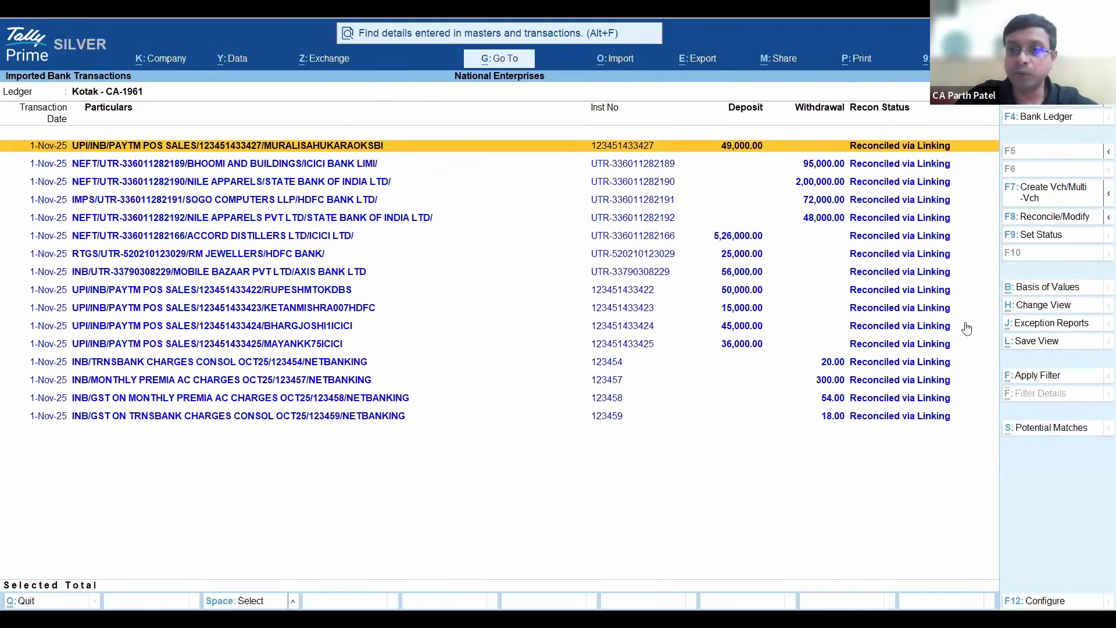
left_click(917, 382)
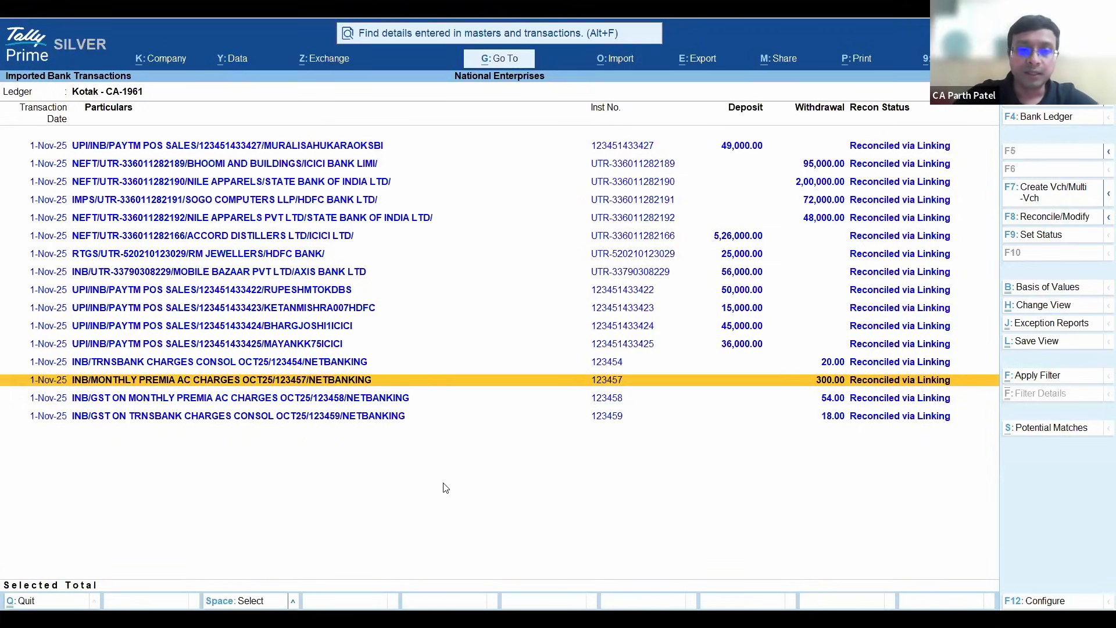
key("Down")
key("Up")
key("Up")
key("Up")
key("Up")
key("Down")
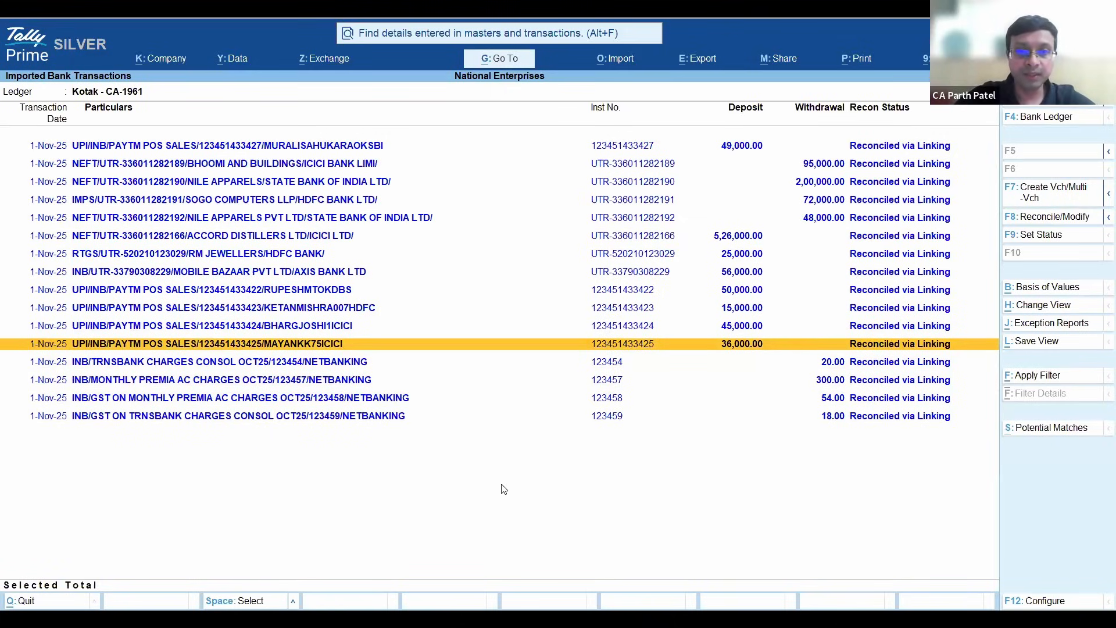
key("Escape")
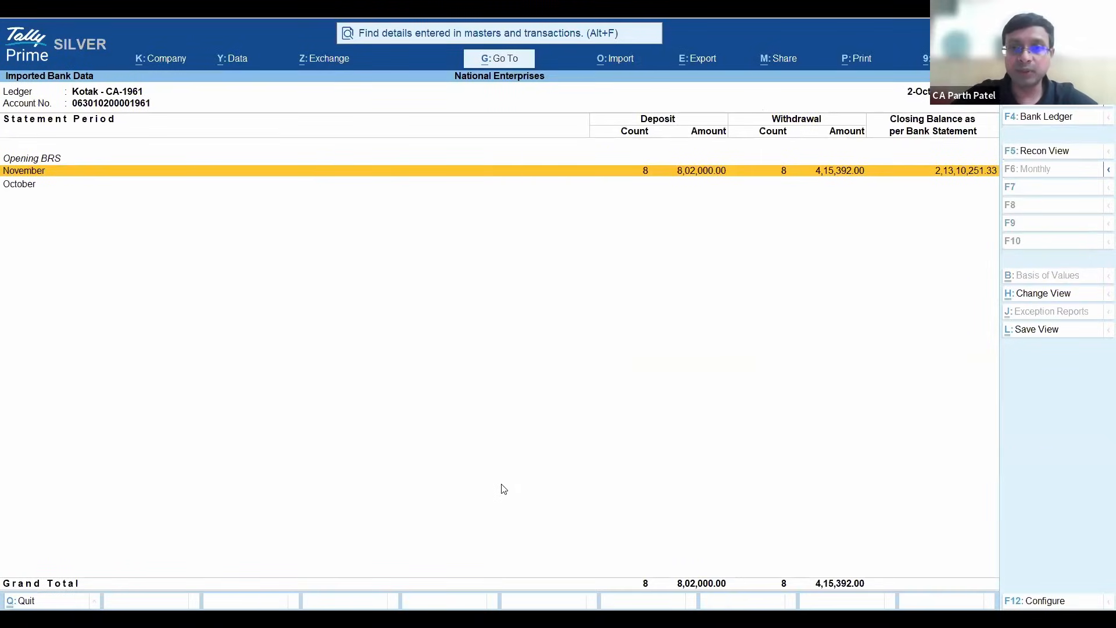
key("Escape")
key("Escape")
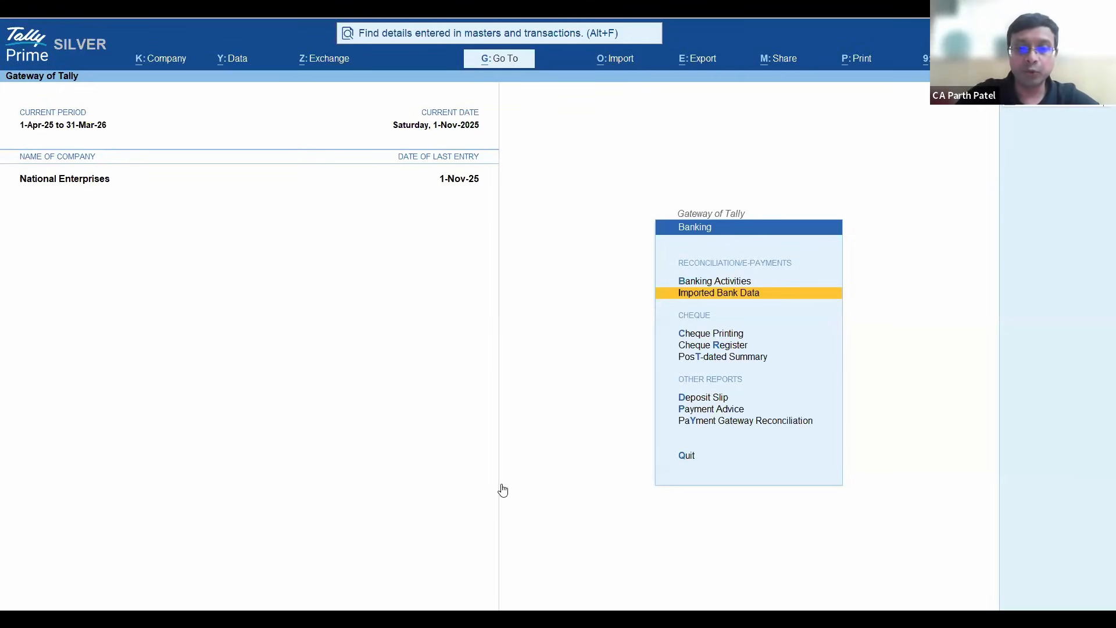
- Find the Ledger Vouchers report among the available reports and open it for the Kotak bank ledger
key("alt+g")
type("Ko")
key("BackSpace")
key("BackSpace")
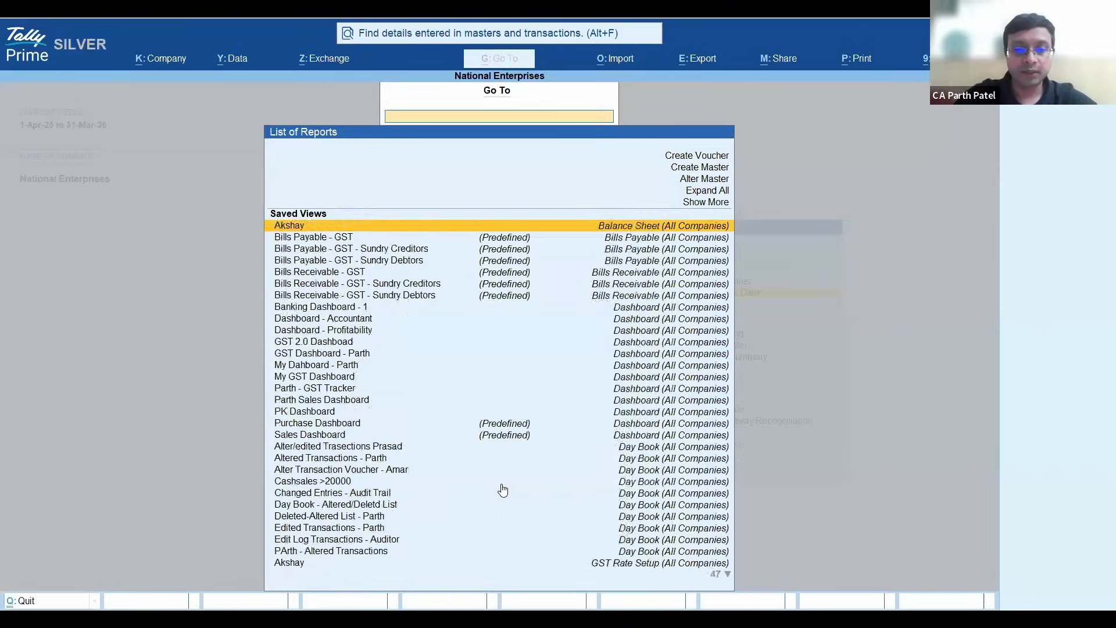
type("Ledge")
key("Down")
key("Down")
key("Down")
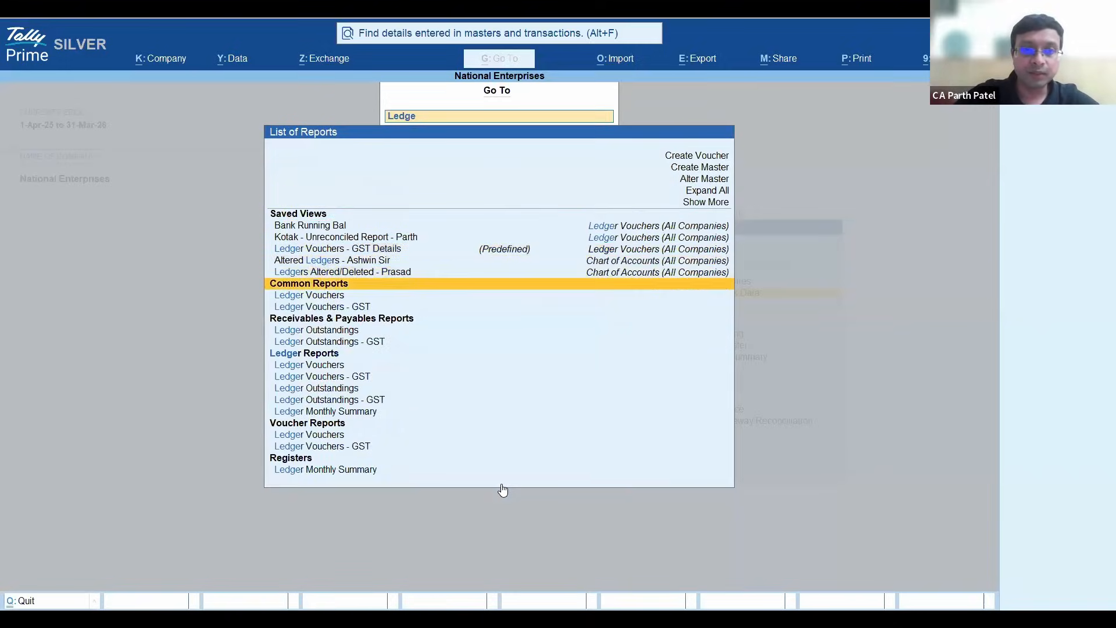
key("Down")
key("Return")
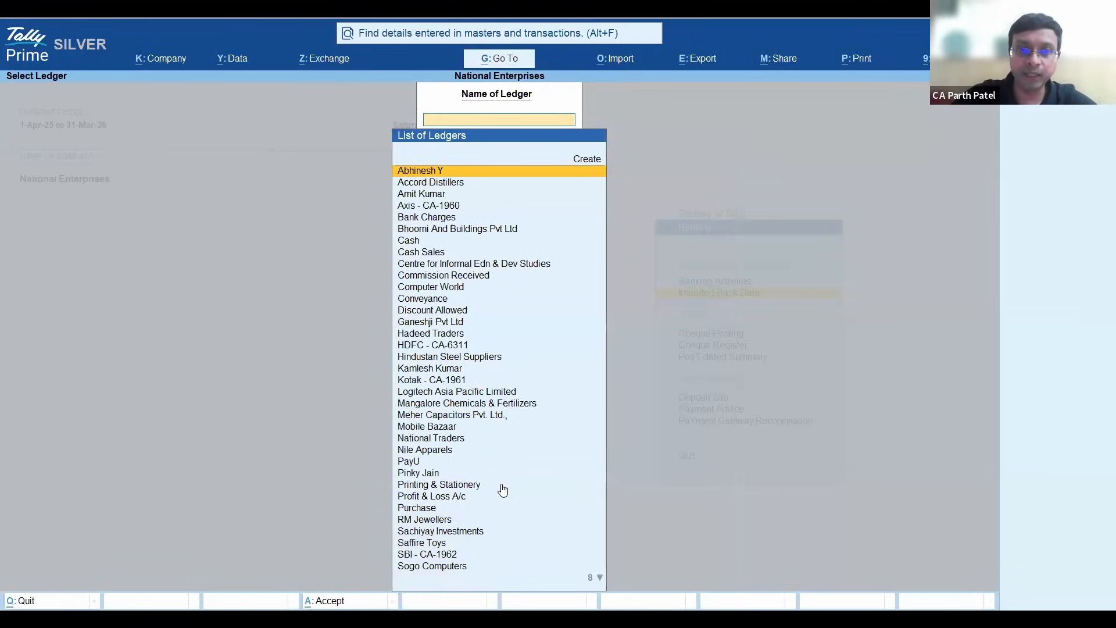
key("Down")
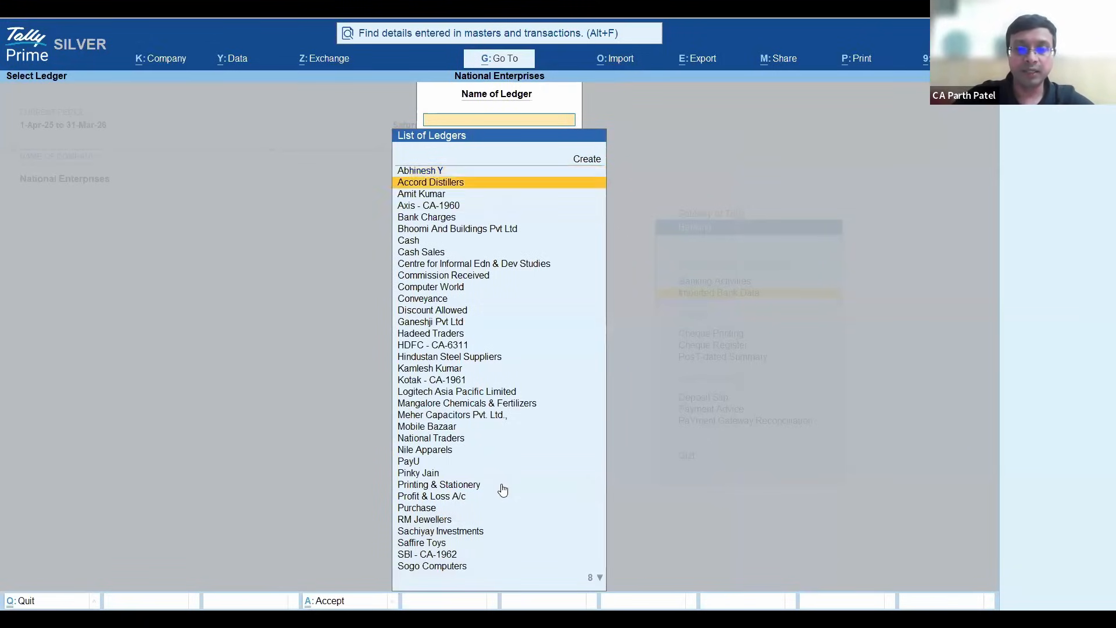
type("Kota")
key("Return")
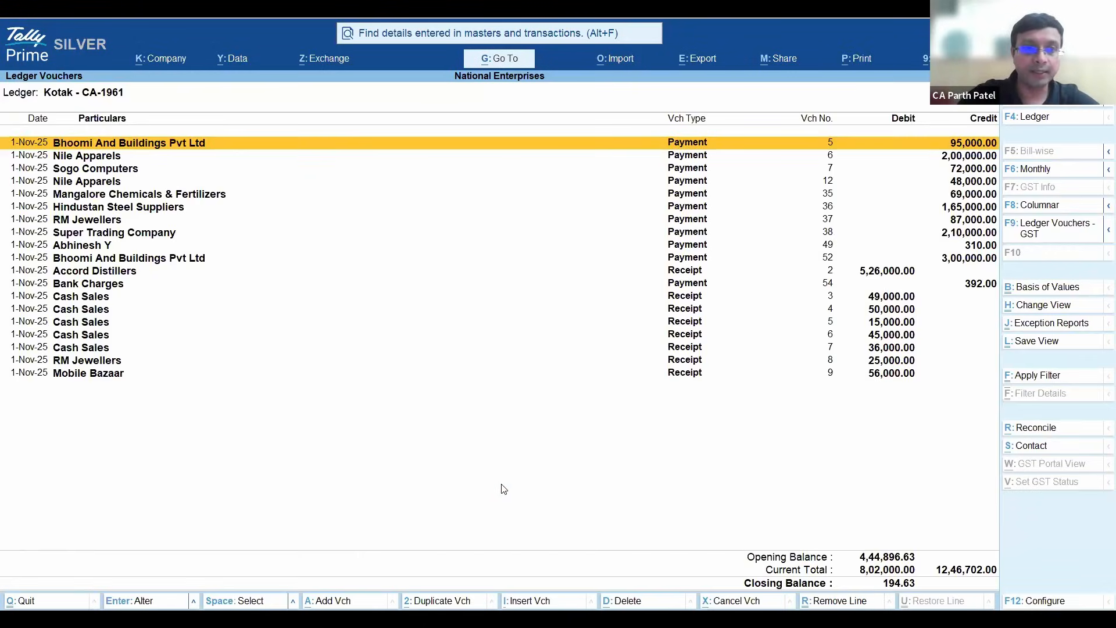
- Set the Kotak Ledger Vouchers report's period to start from 1-Apr and go to its last voucher
key("alt+F2")
type("a24")
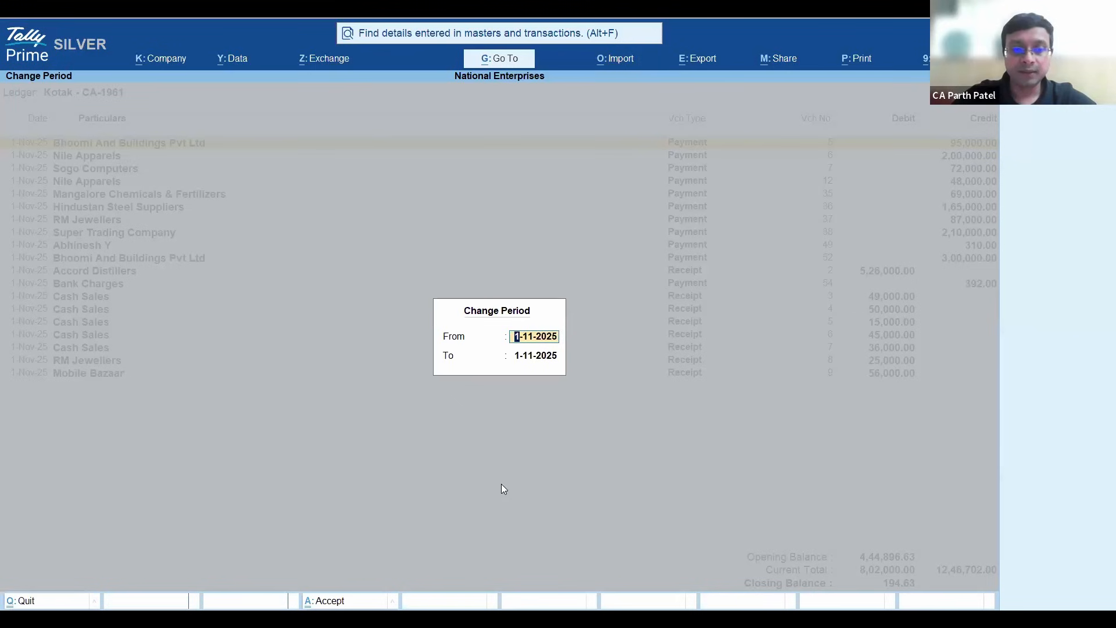
key("Return")
key("Return")
key("Down")
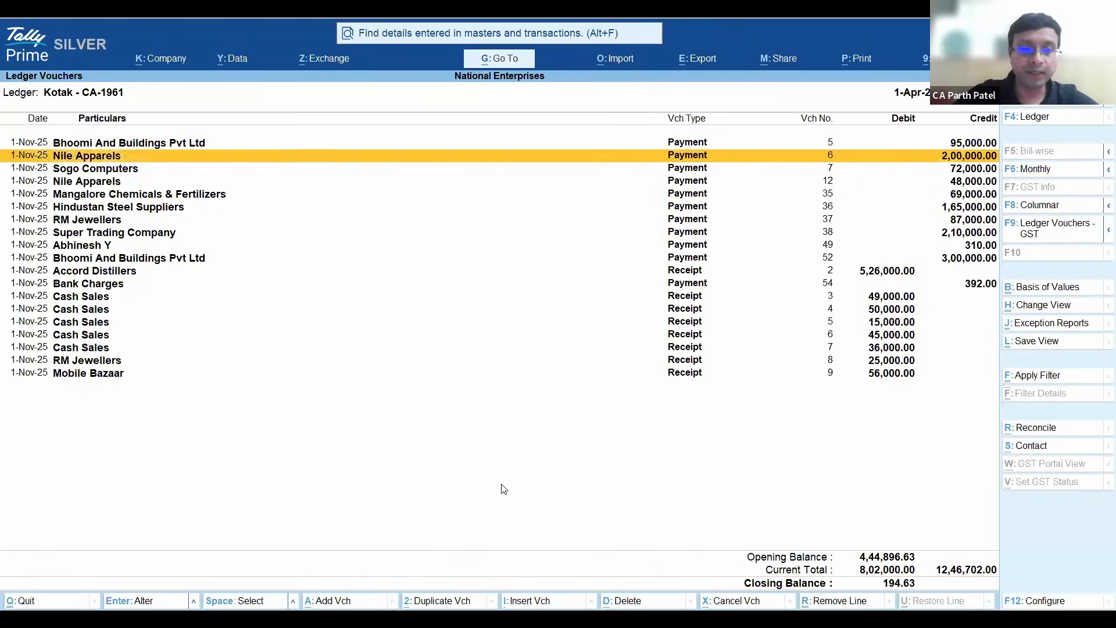
key("Down")
key("End")
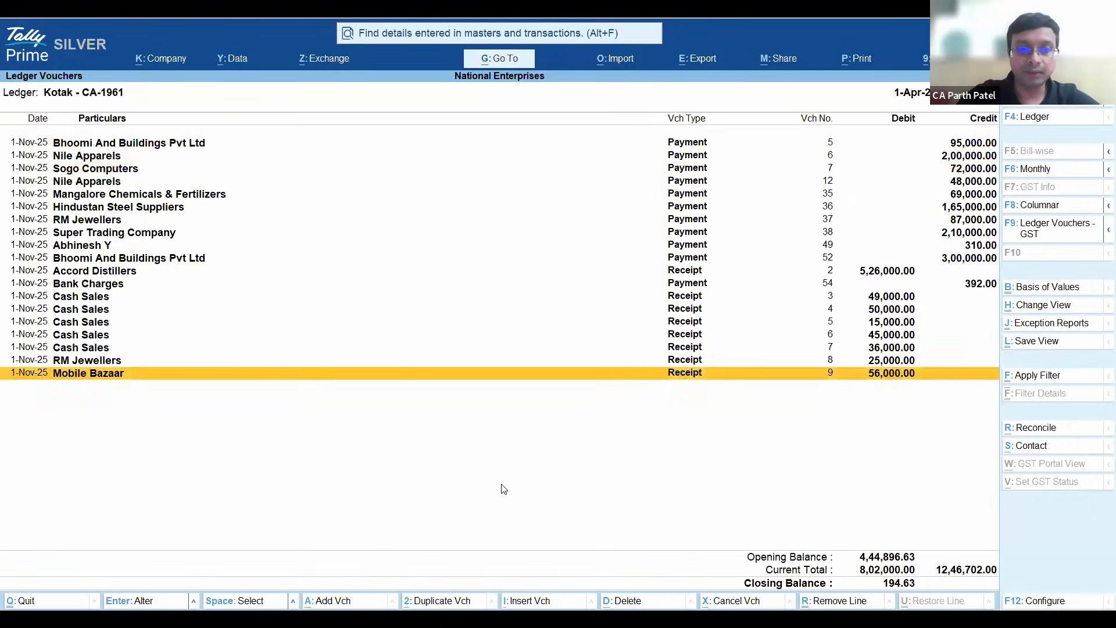
- Configure the Kotak Ledger Vouchers report to show the narration under each voucher
key("F12")
key("y")
key("ctrl+a")
- Open the RM Jewellers receipt for 25,000.00 and advance through its fields to the Kotak bank allocation details
left_click(503, 490)
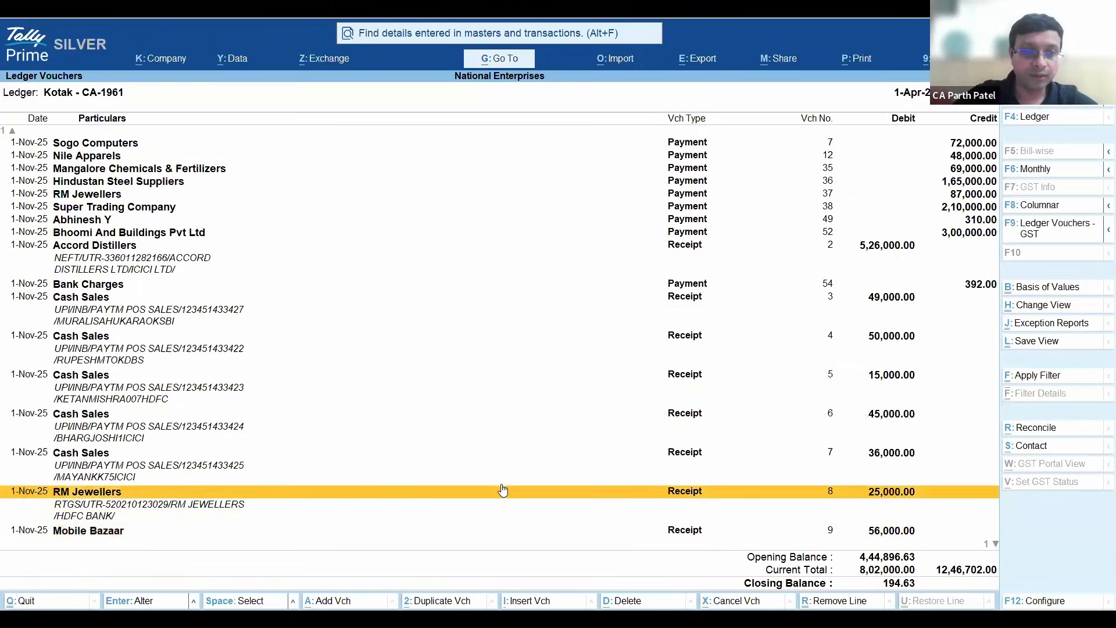
left_click(503, 490)
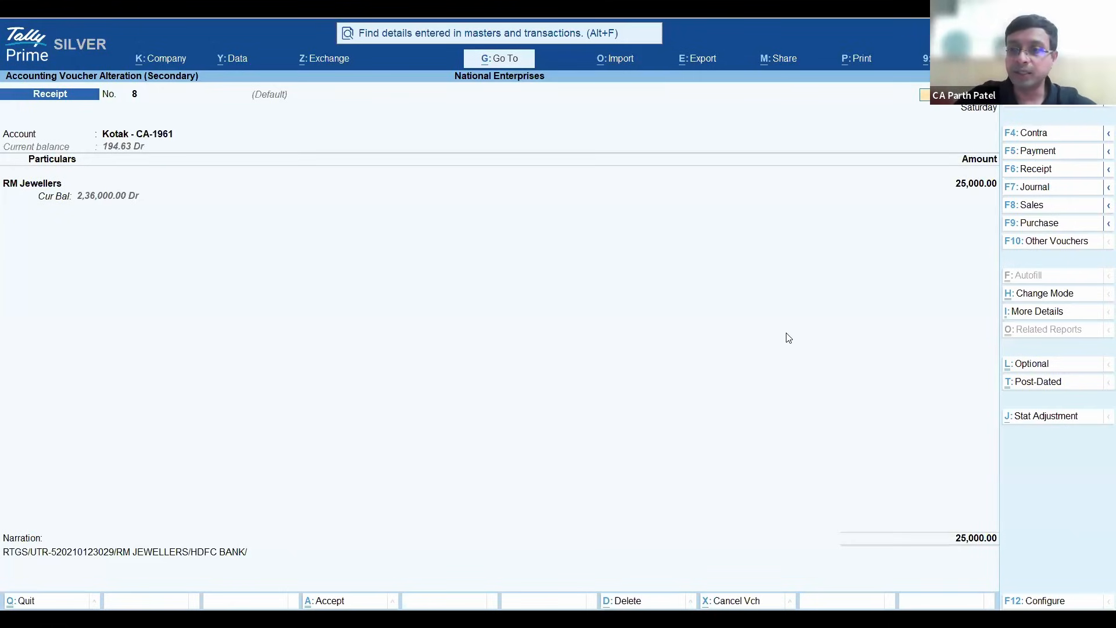
key("Return")
key("Return")
key("Return")
key("Return")
key("Return")
key("Return")
key("Return")
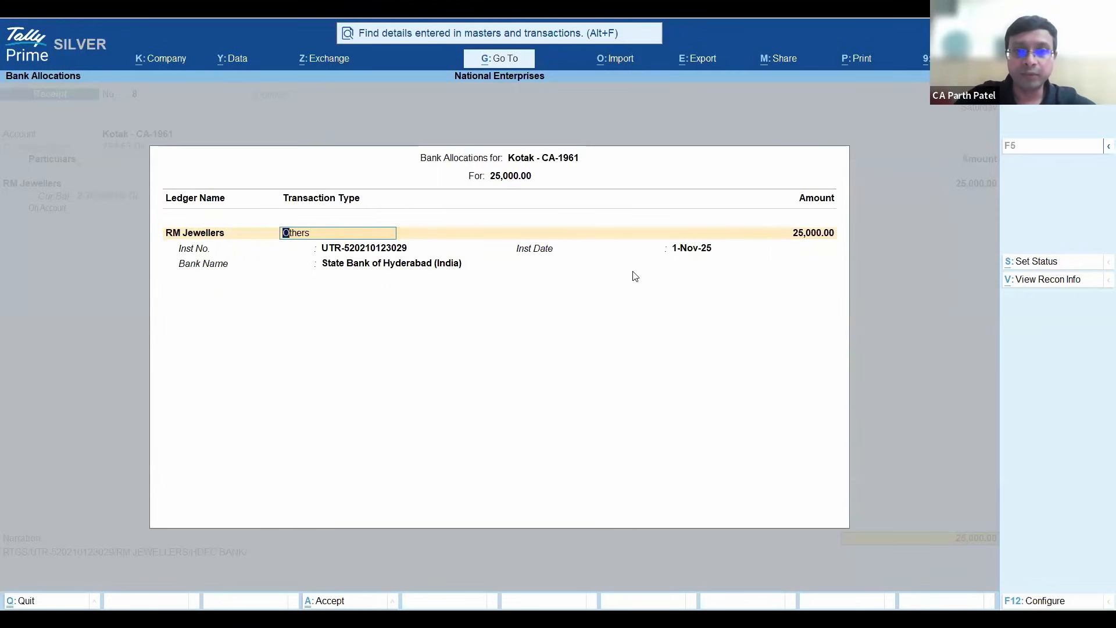
- View the RM Jewellers receipt's reconciliation info against its linked bank transaction, then leave the voucher without saving
left_click(1046, 285)
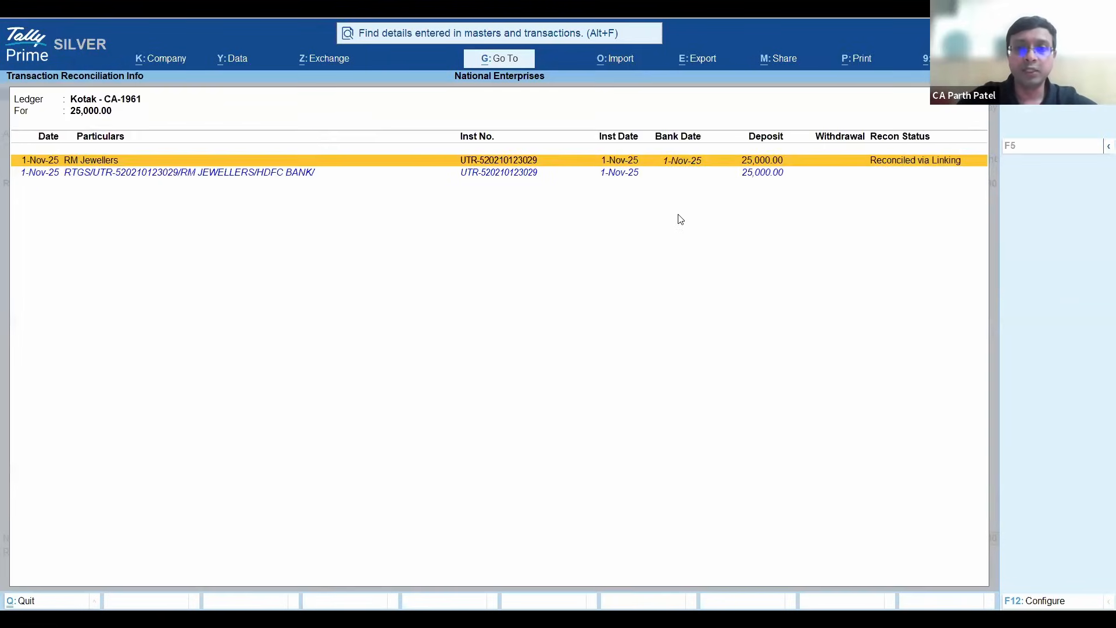
key("Down")
key("Up")
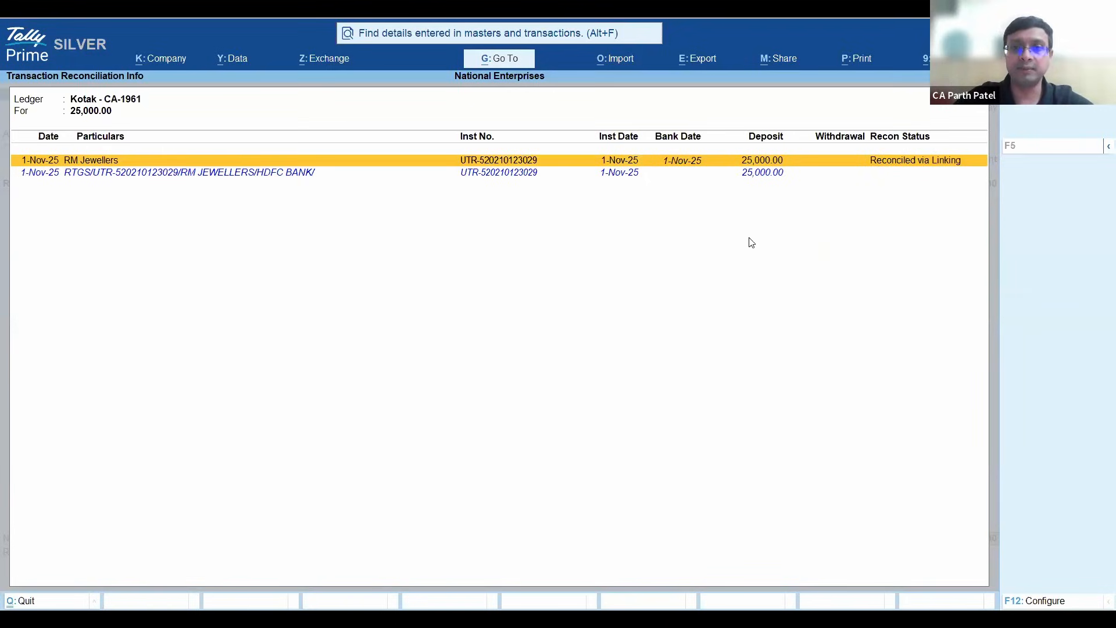
key("Escape")
key("Escape")
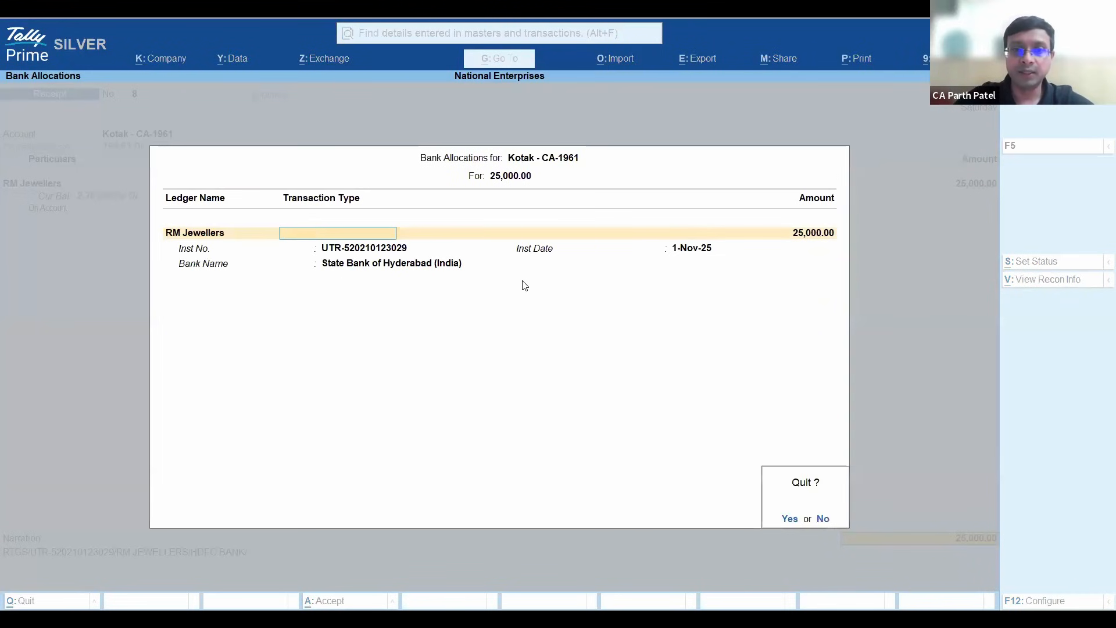
key("y")
key("Escape")
key("y")
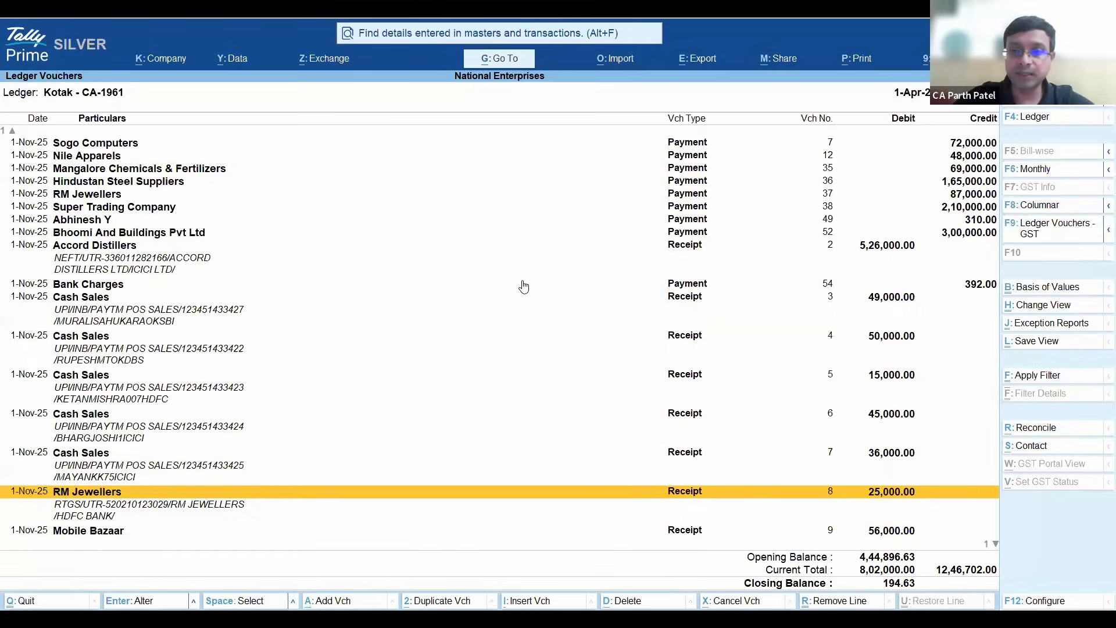
- Open the Bank Charges payment for 392.00 and advance through its fields to the Kotak bank allocation details
key("Down")
key("Up")
key("Up")
key("Up")
key("Up")
key("Up")
key("Up")
key("Up")
key("Up")
key("Up")
key("Up")
key("Up")
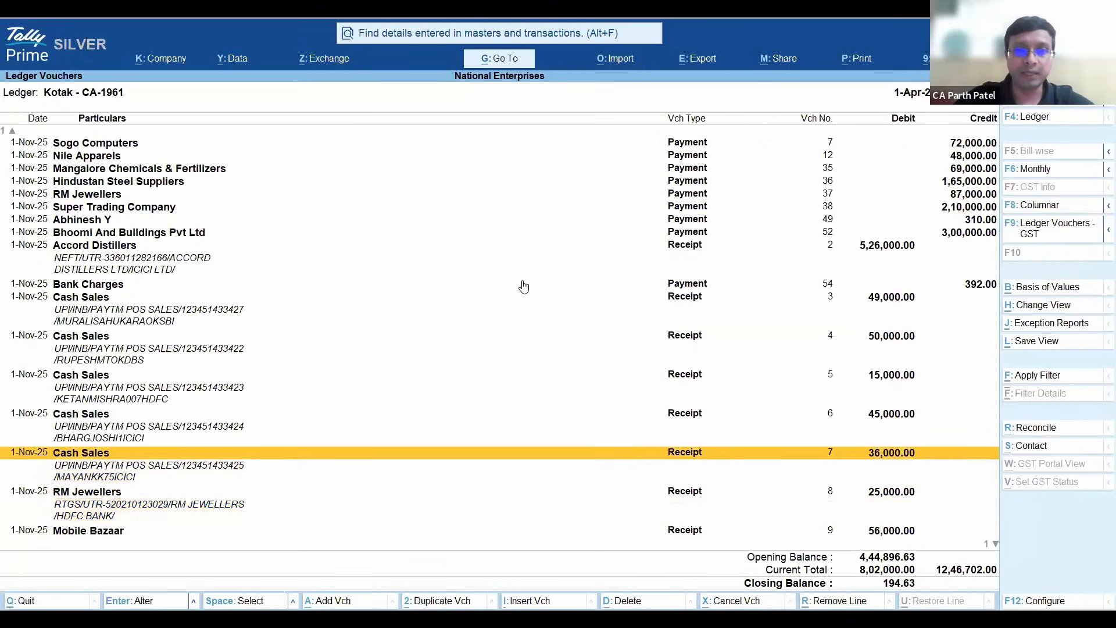
key("Up")
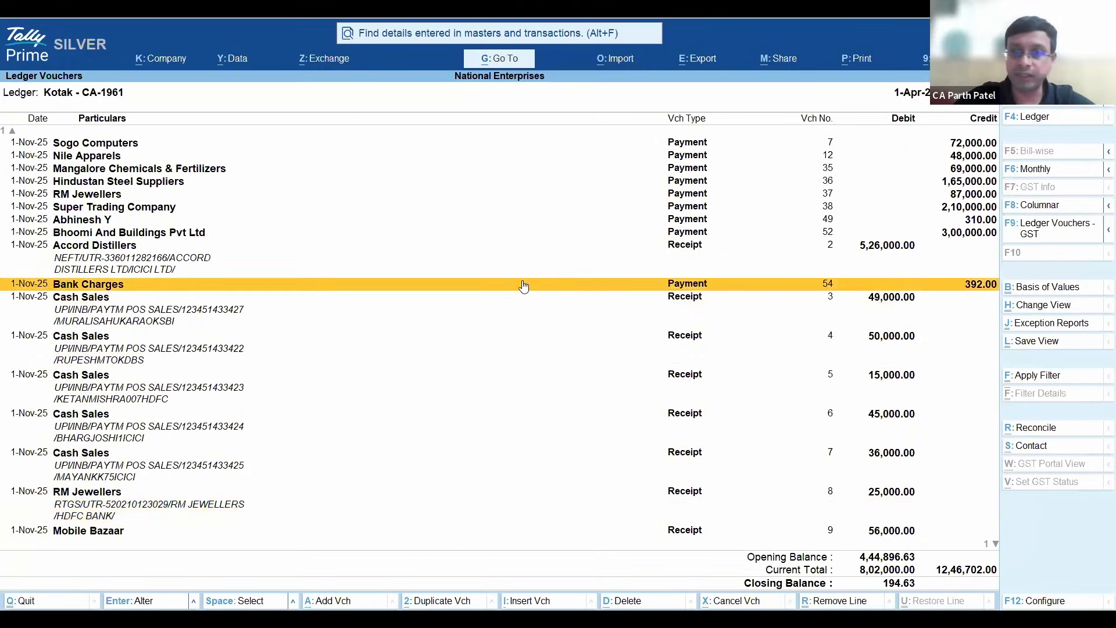
key("Return")
key("Return")
key("Return")
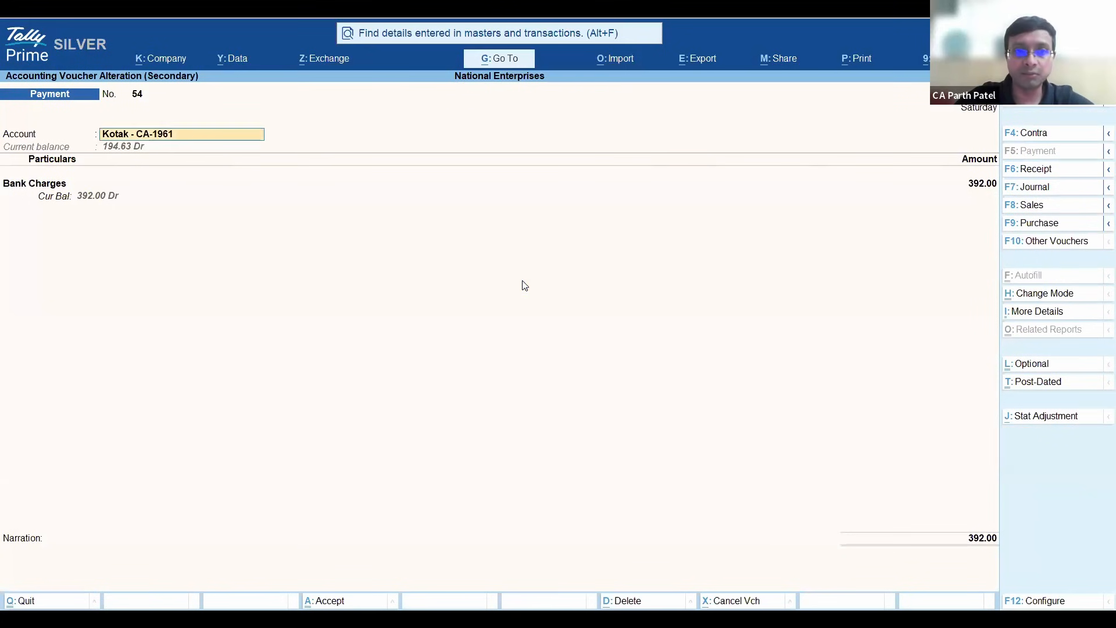
key("Return")
key("Return")
key("Return")
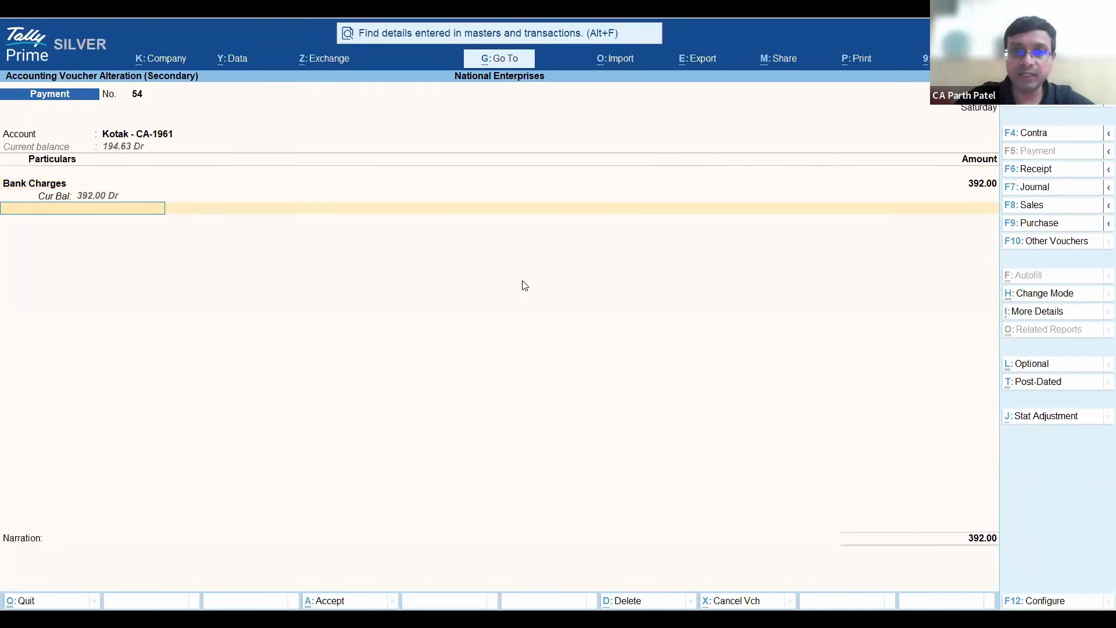
key("Return")
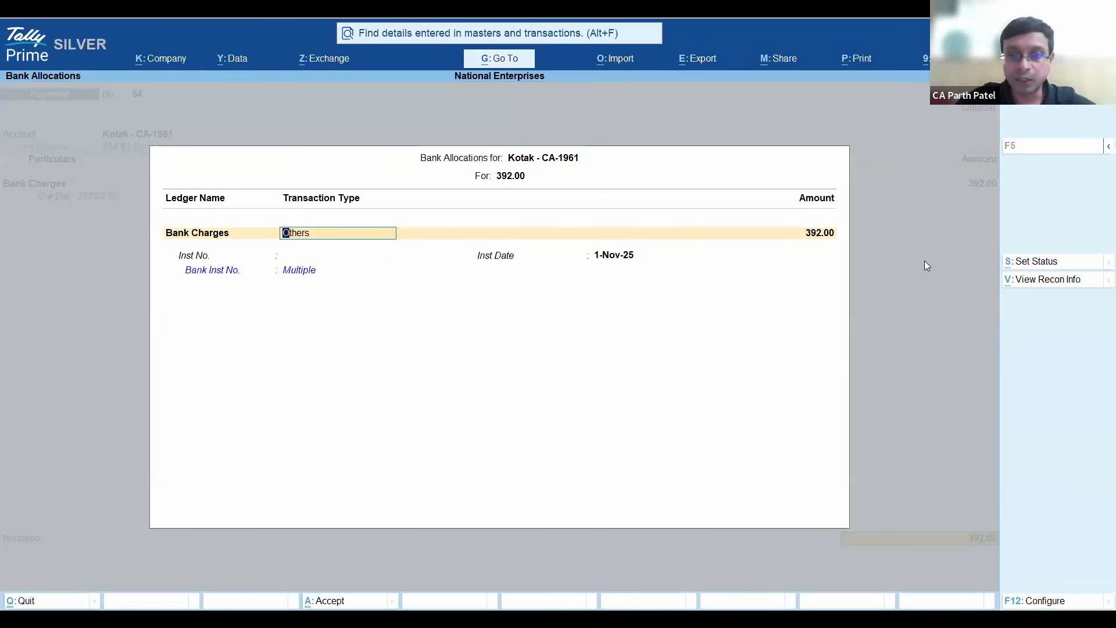
- View the Bank Charges payment's reconciliation info and examine each of the bank charge and GST transactions linked to it
left_click(1065, 285)
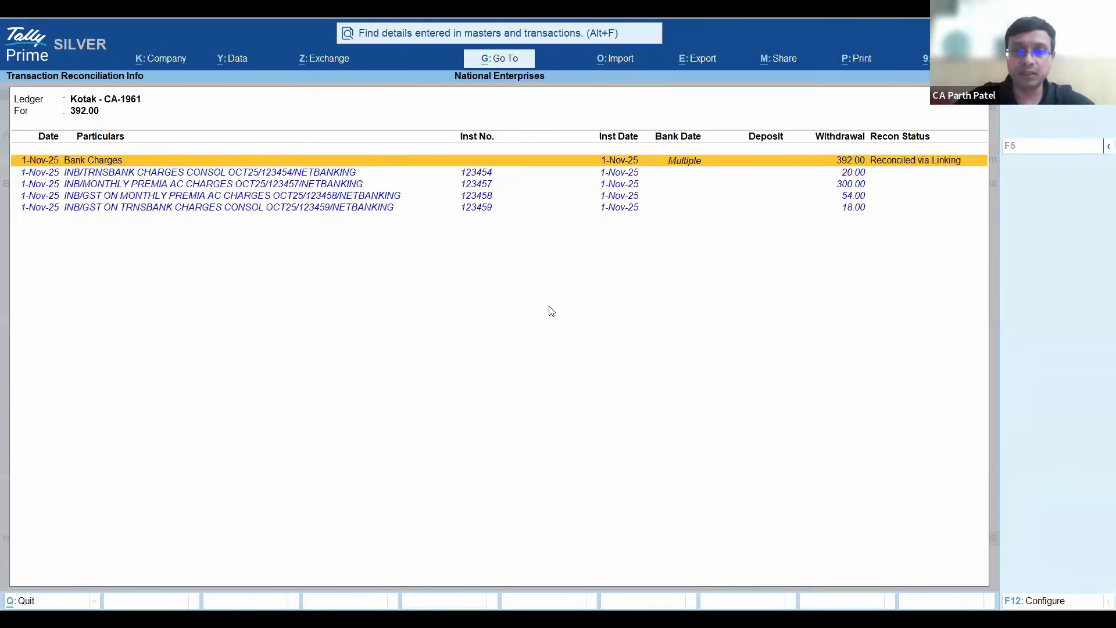
key("Down")
key("Down")
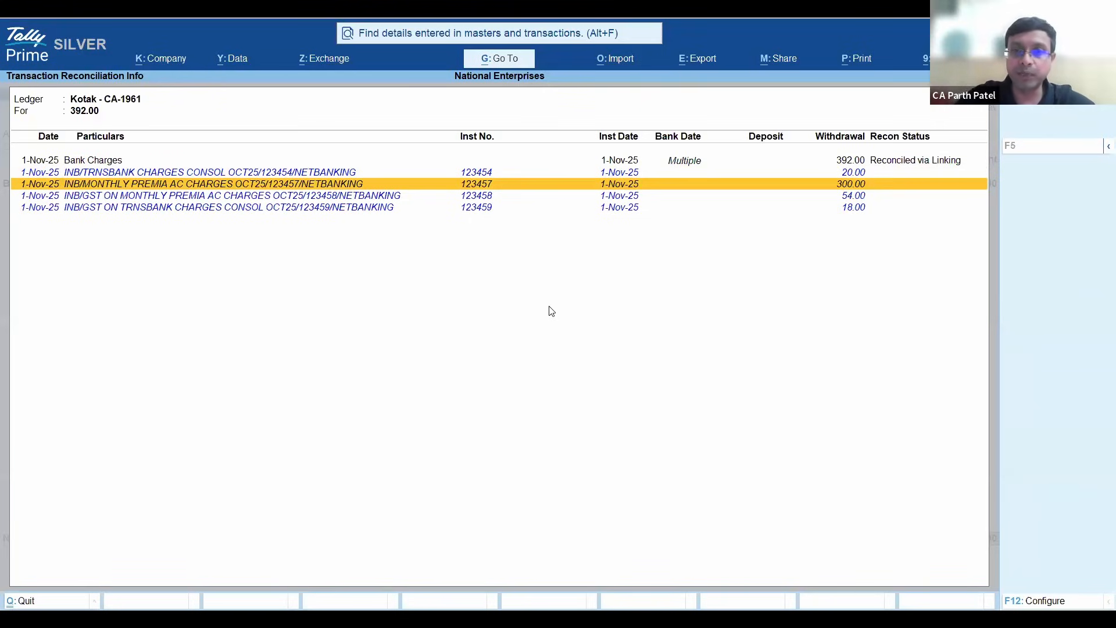
key("Up")
key("Up")
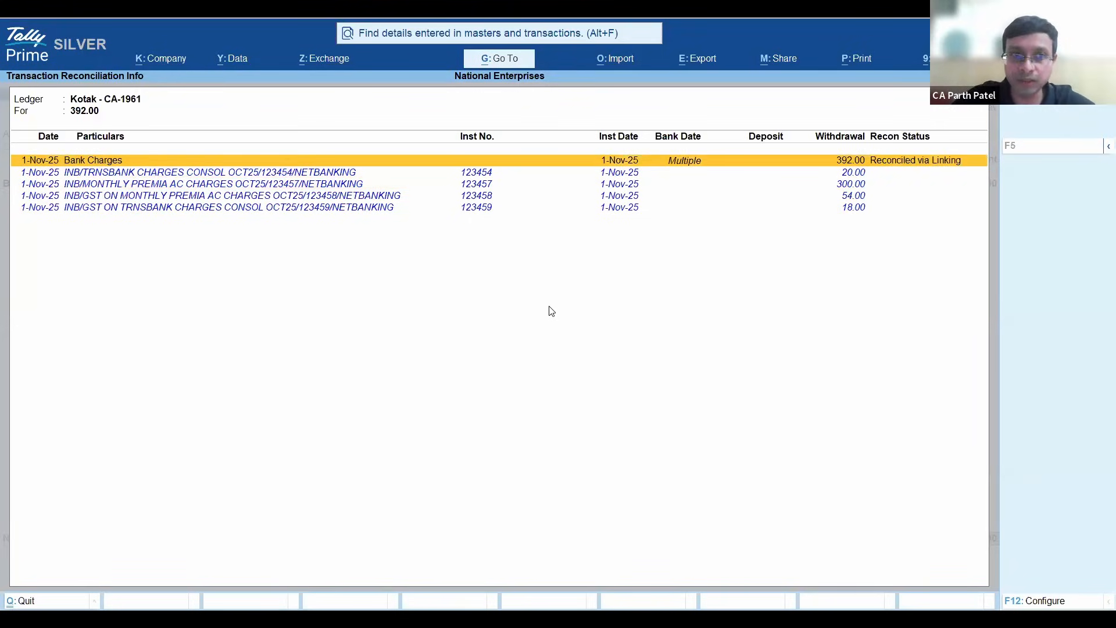
key("Down")
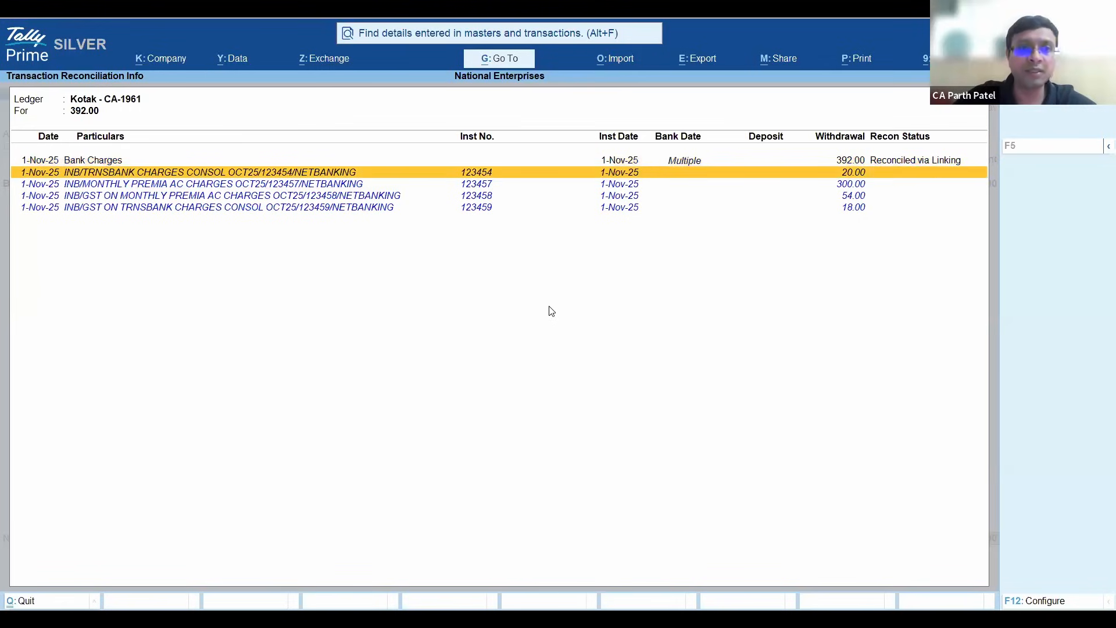
key("Down")
key("Up")
key("Down")
key("Down")
key("Down")
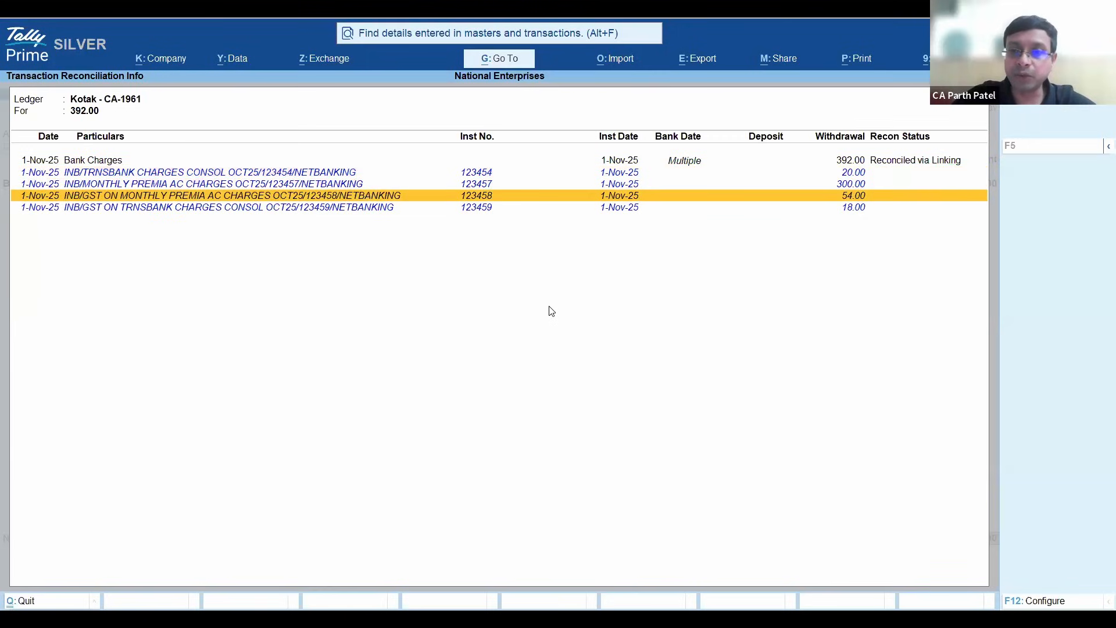
key("Up")
key("Up")
key("Up")
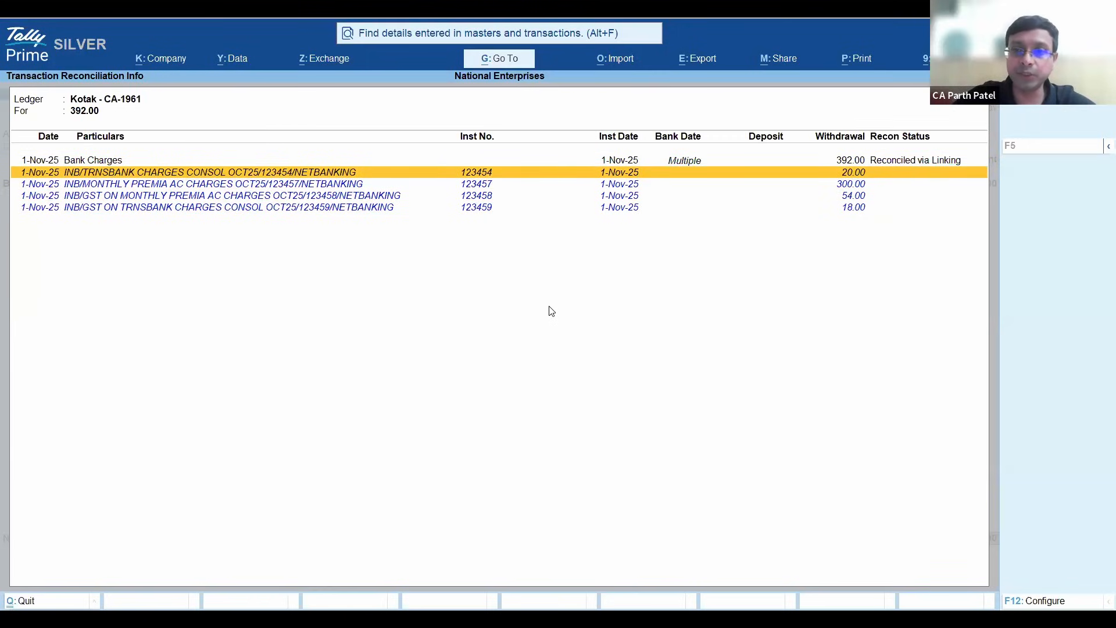
key("Down")
key("Down")
key("Down")
key("Up")
key("Up")
key("Up")
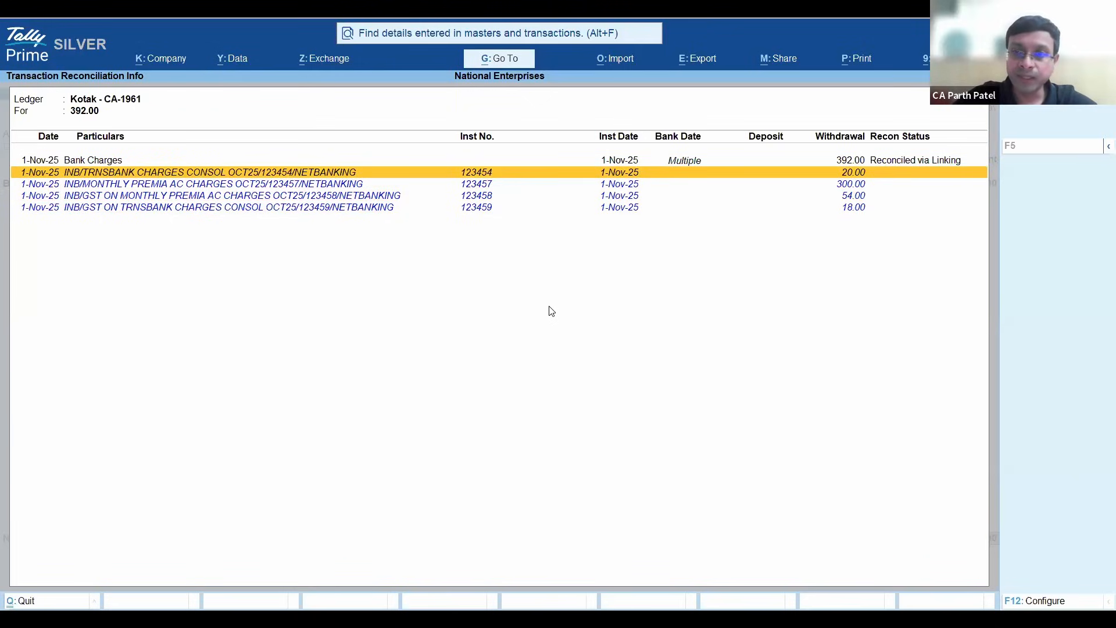
key("Up")
key("Down")
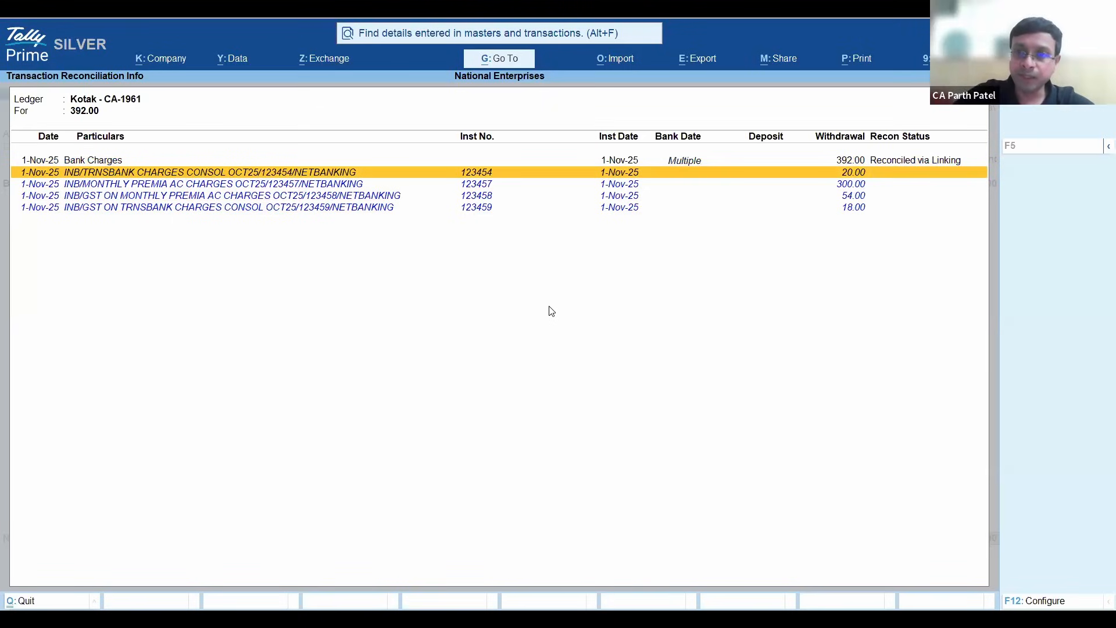
key("Down")
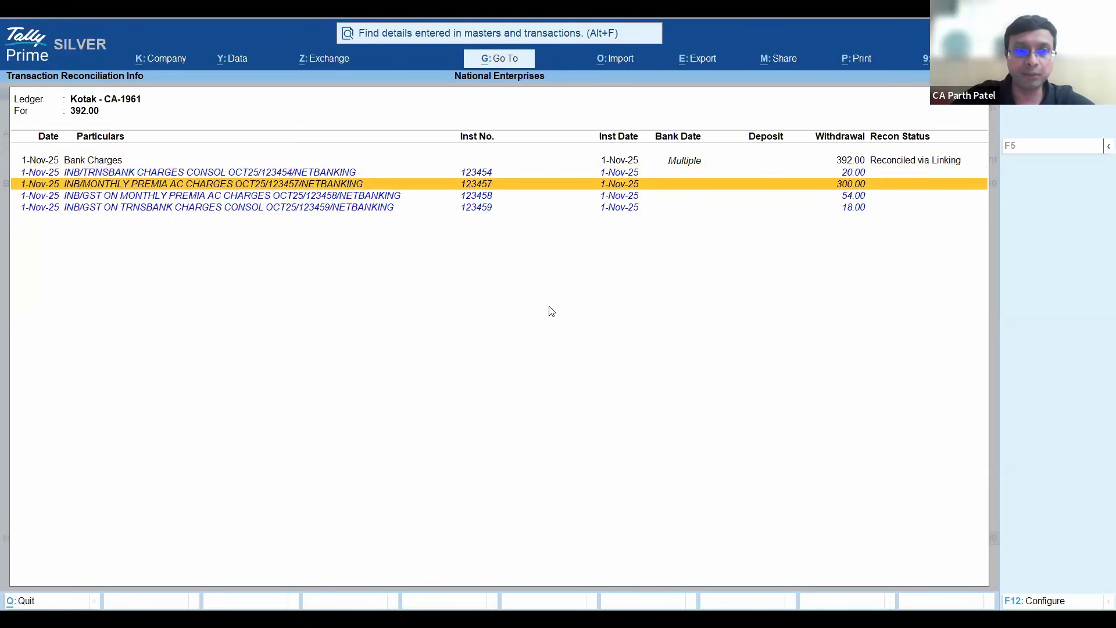
key("Down")
key("Up")
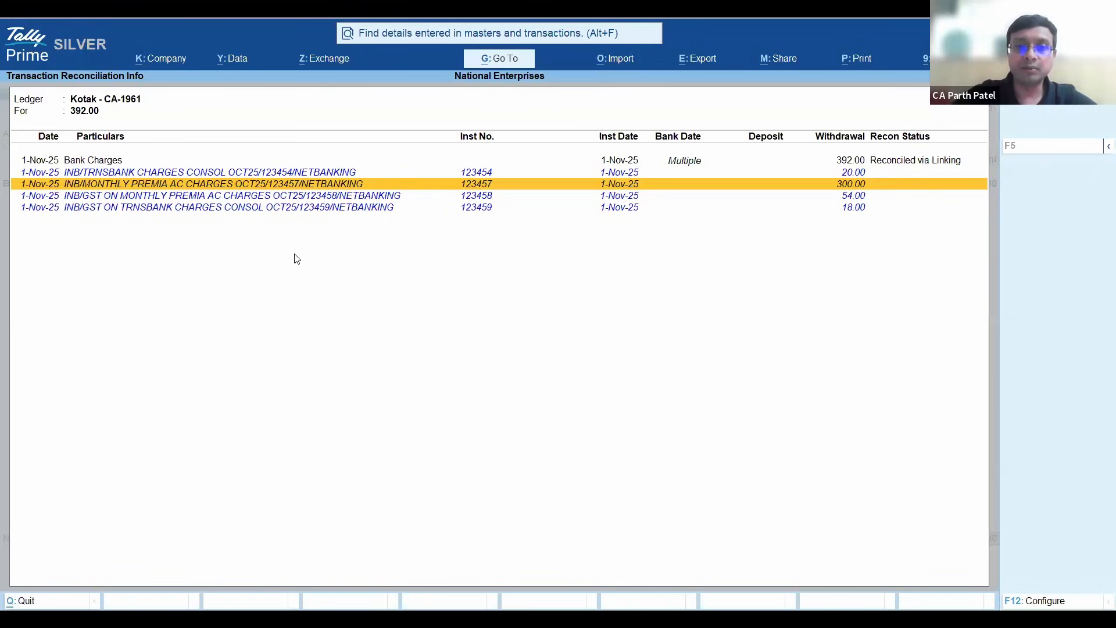
key("Down")
key("Up")
key("Up")
key("Down")
key("Down")
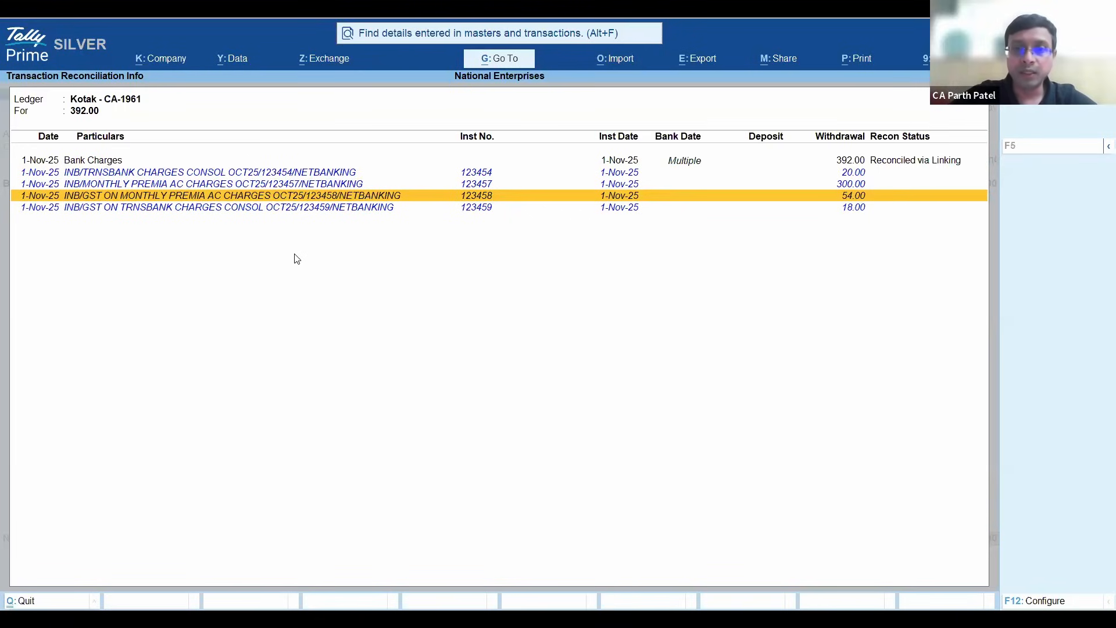
key("Down")
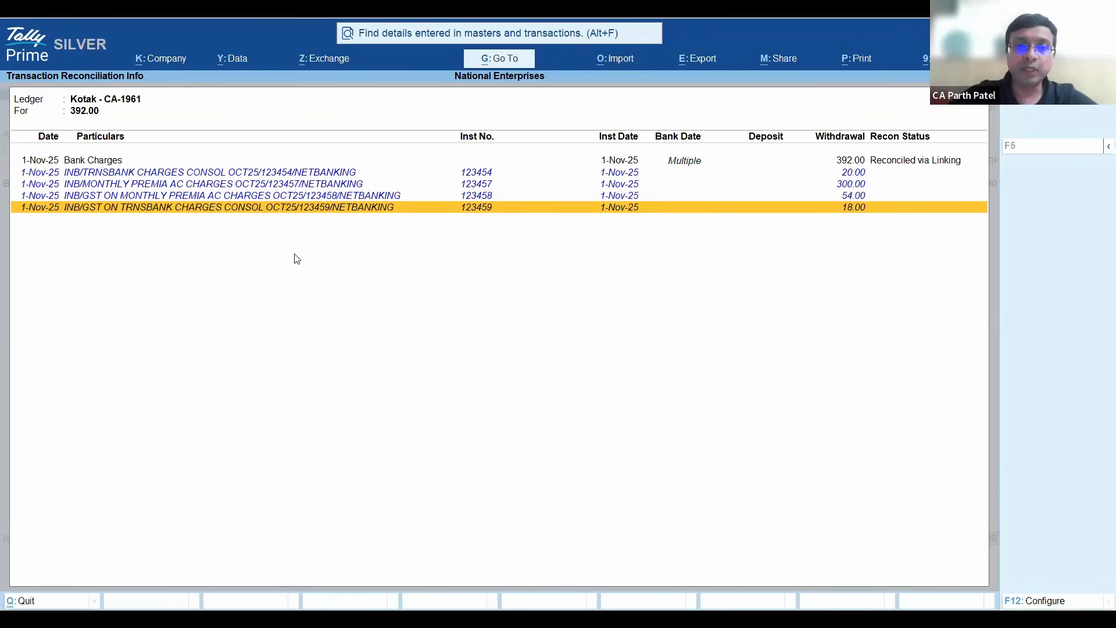
- Leave the Bank Charges payment without saving, then exit the ledger report and return to the Gateway of Tally
key("Escape")
key("Return")
key("Escape")
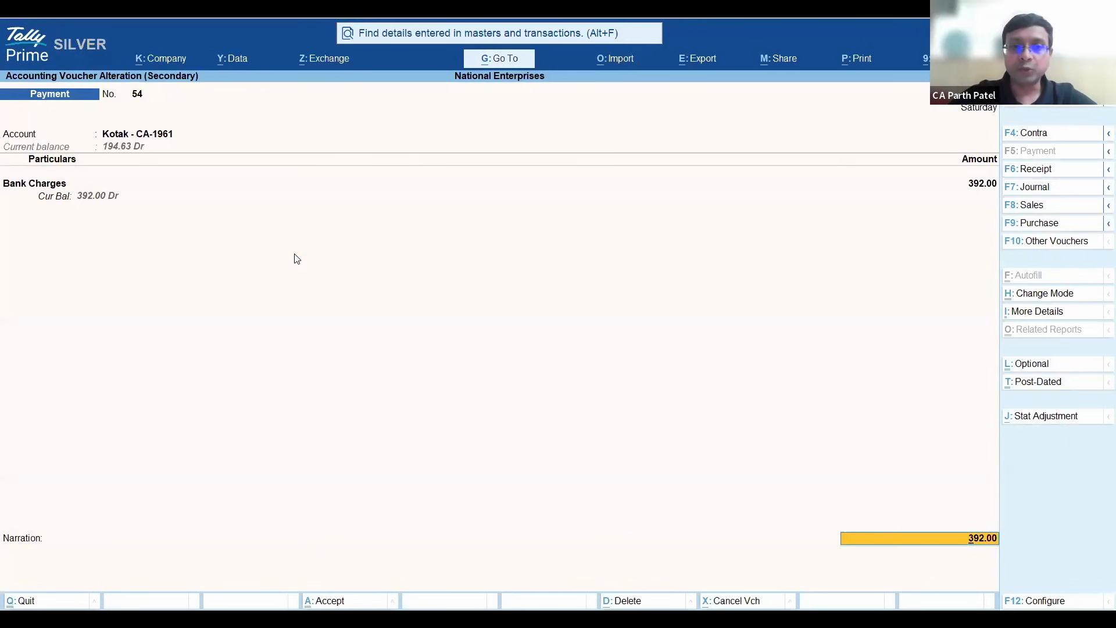
key("Escape")
key("Return")
key("Down")
key("Down")
key("Down")
key("Down")
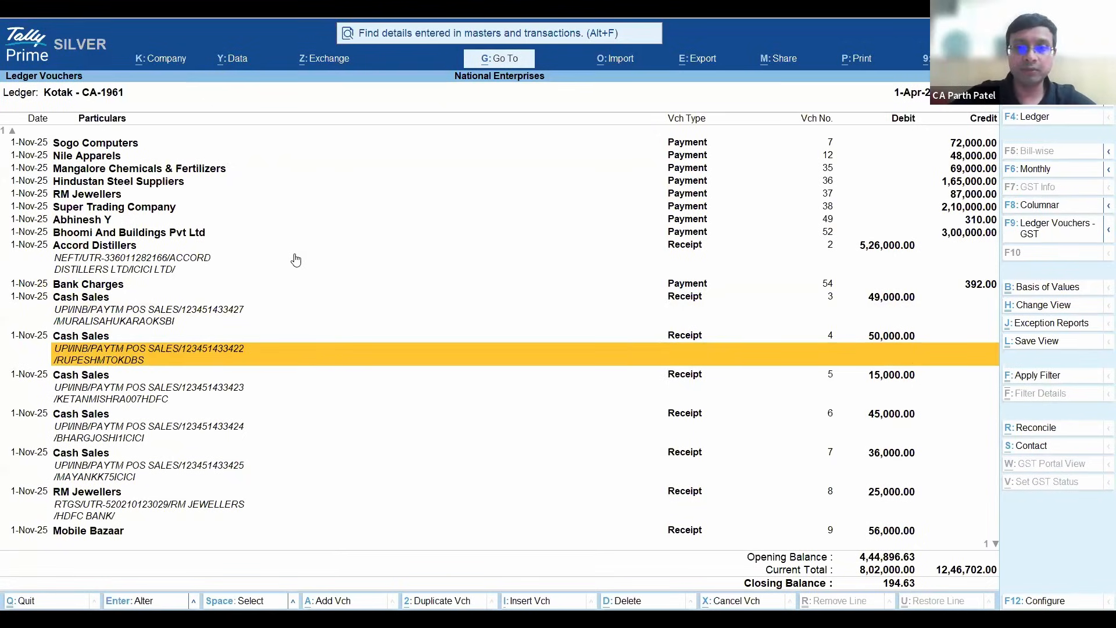
key("Escape")
key("Escape")
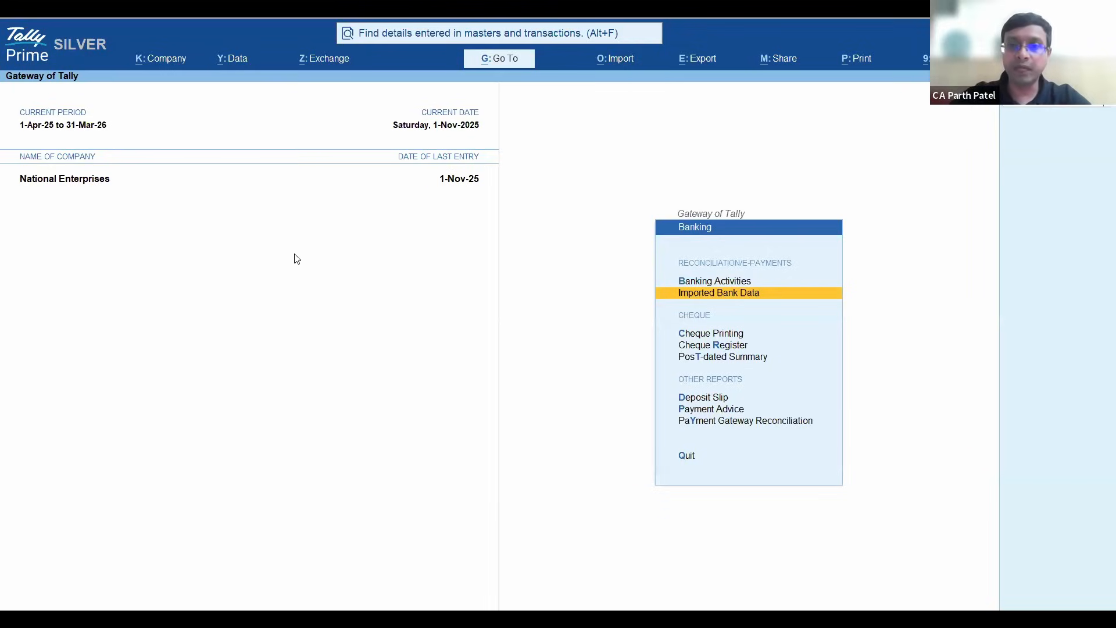
key("Escape")
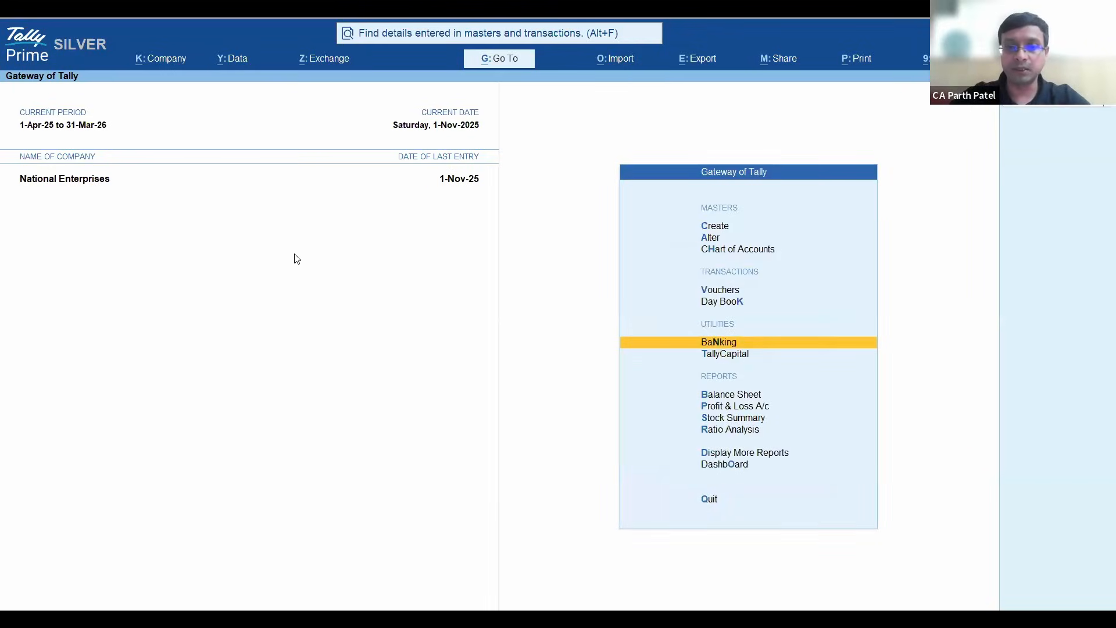
- Start a bank statement import and choose the HDFC bank ledger for it
key("alt+o")
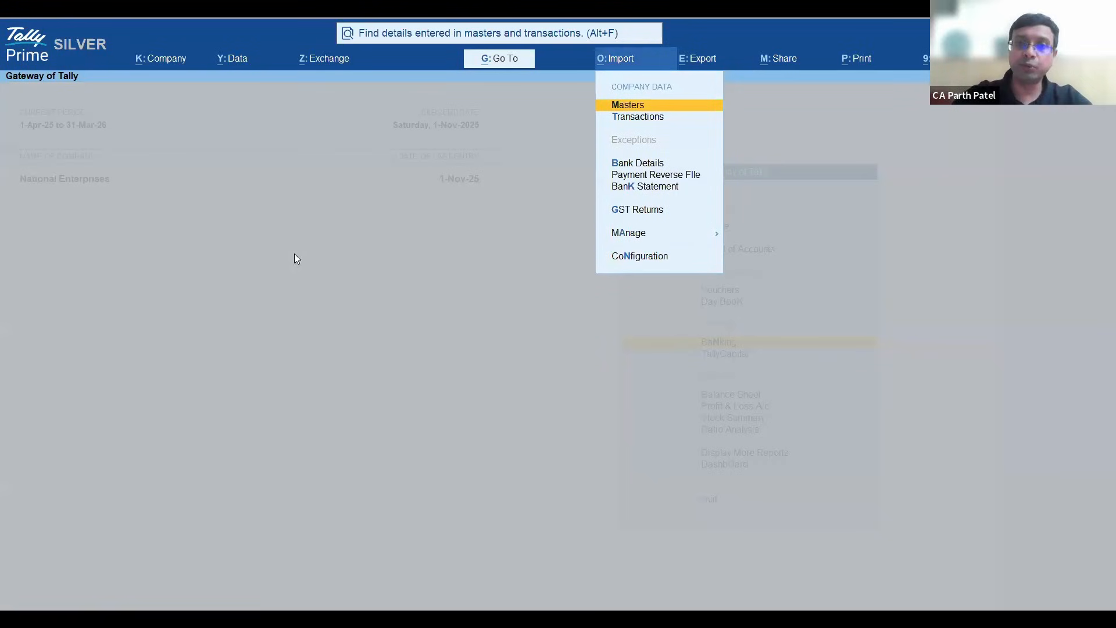
key("Down")
key("Down")
key("Down")
key("Down")
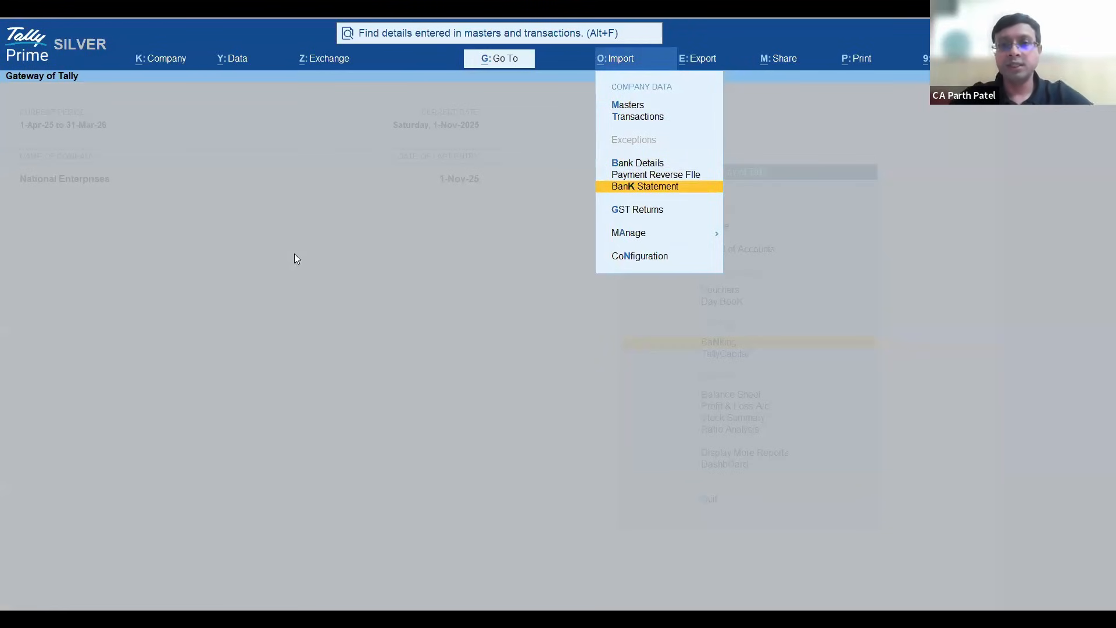
key("Return")
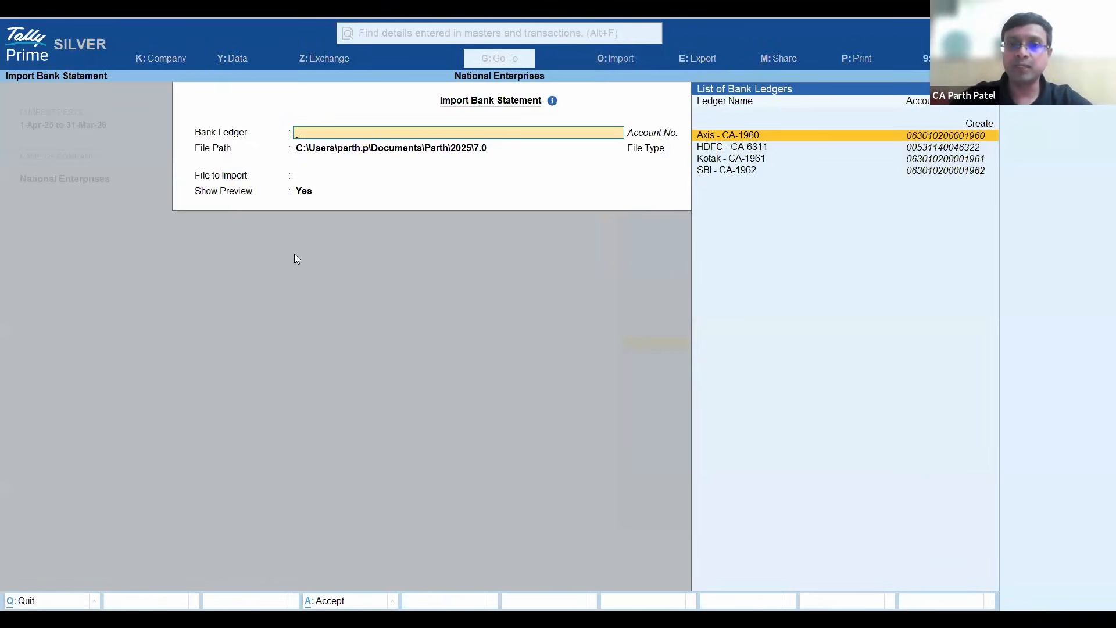
key("Down")
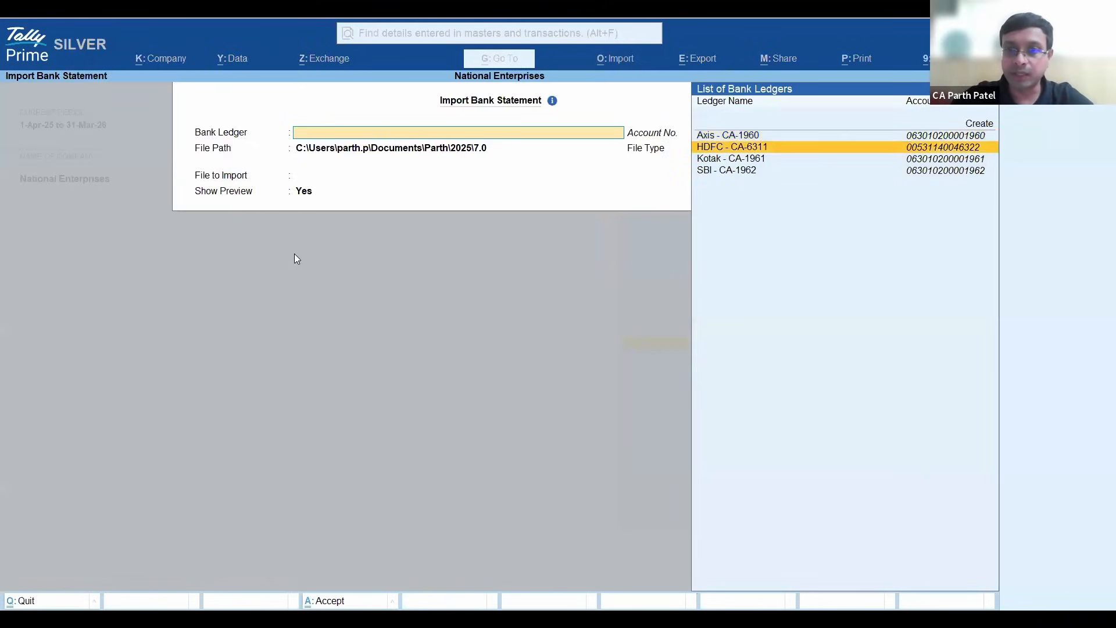
key("Return")
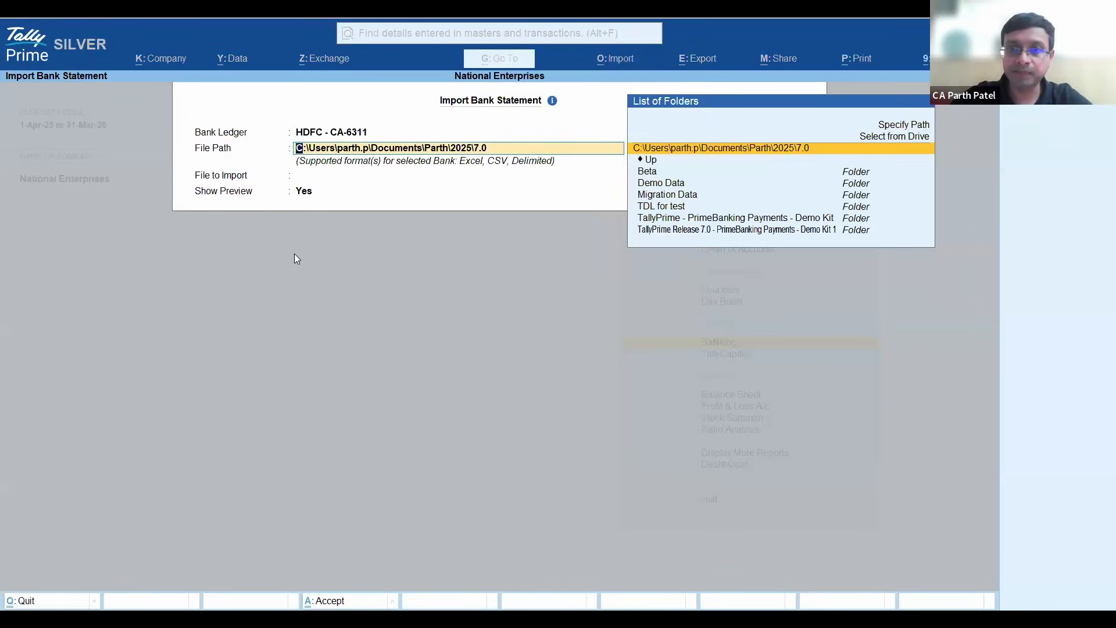
- Set the import's file path to the "TallyPrime - PrimeBanking Payments - Demo Kit" folder, copying the path from File Explorer
key("Up")
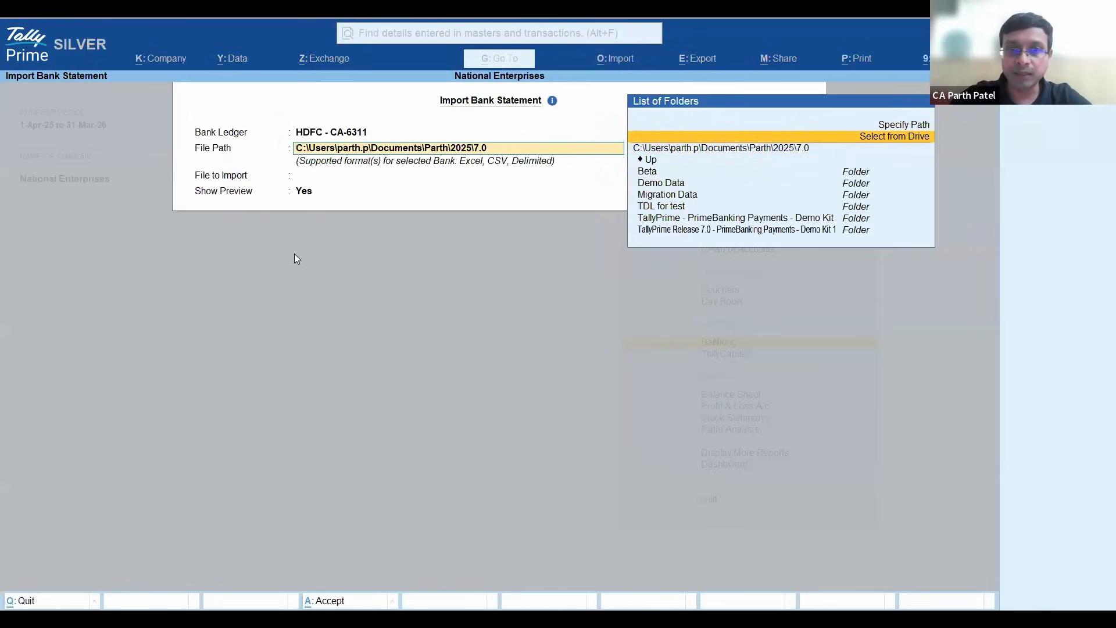
key("Return")
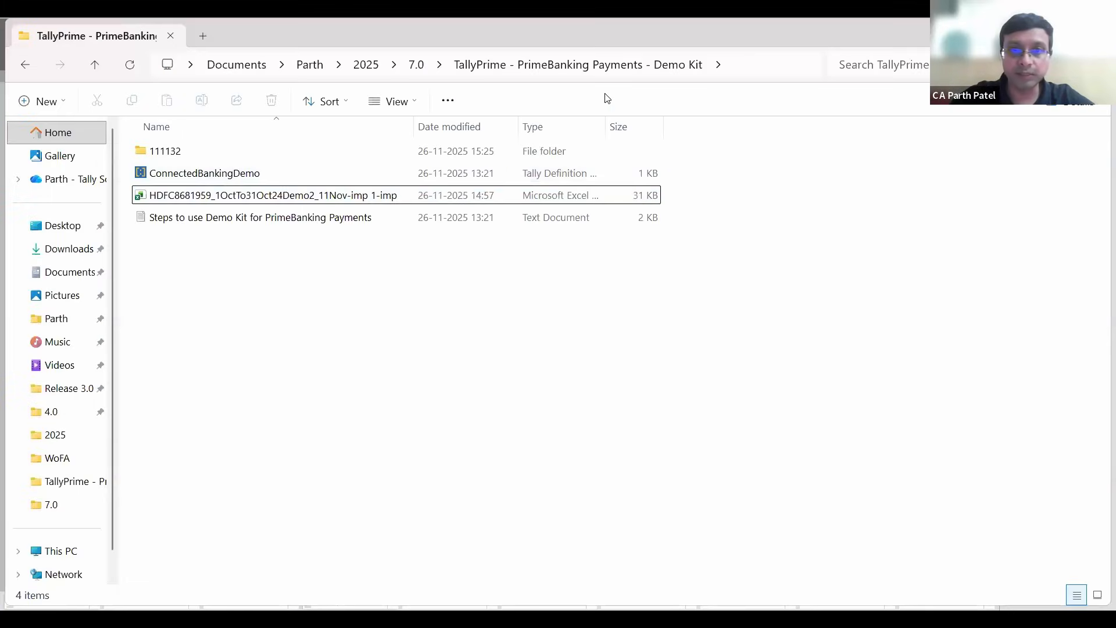
key("alt+d")
key("ctrl+c")
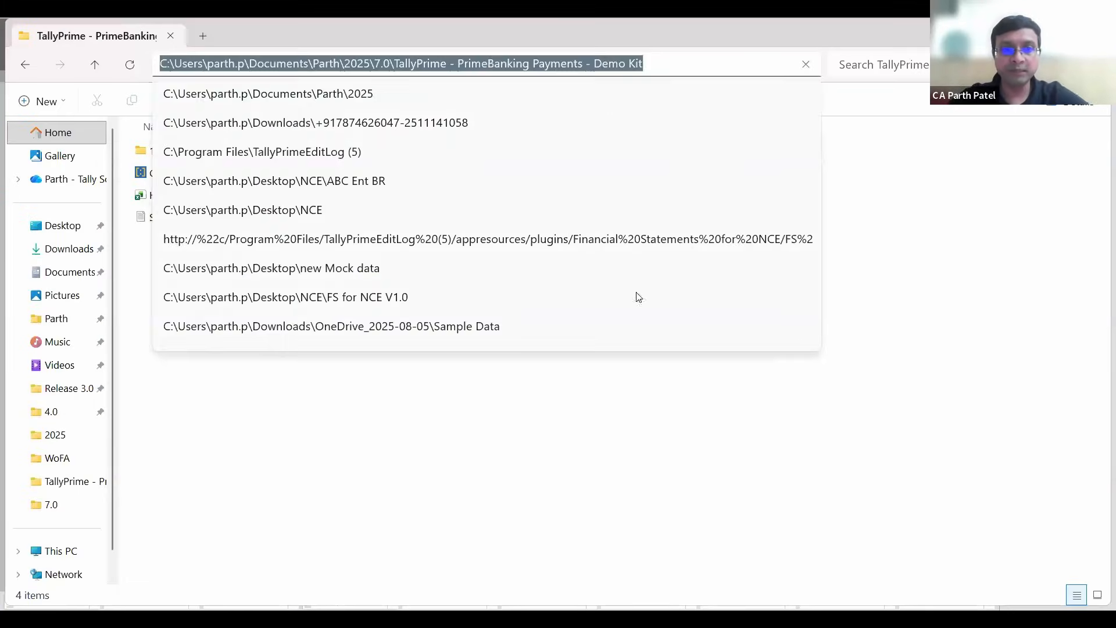
left_click(563, 473)
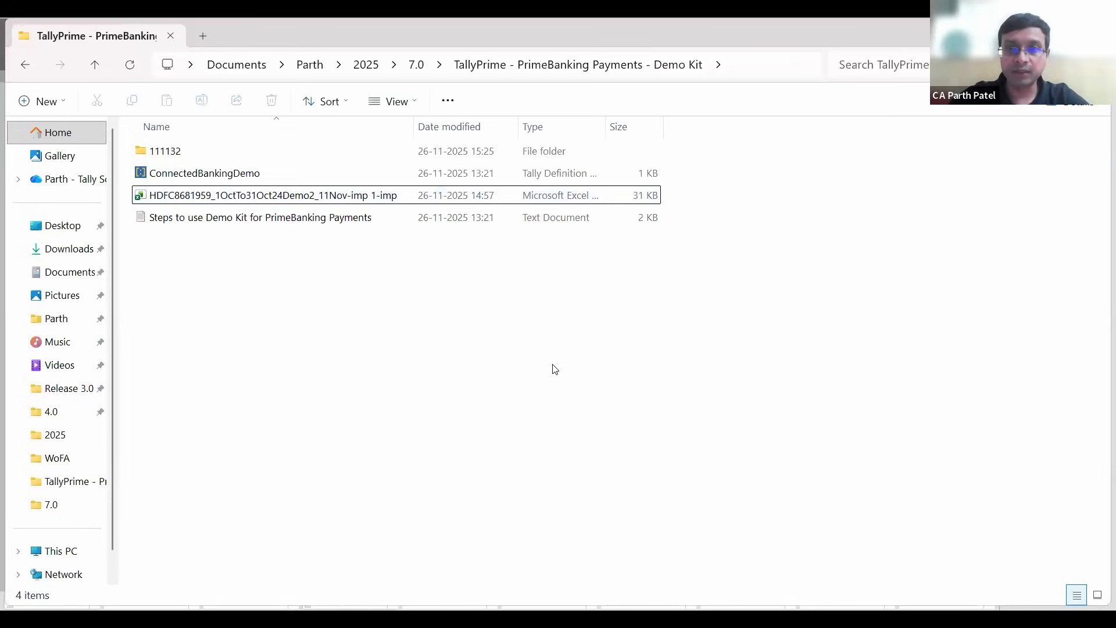
key("alt+Tab")
key("Up")
key("Up")
key("Return")
key("ctrl+v")
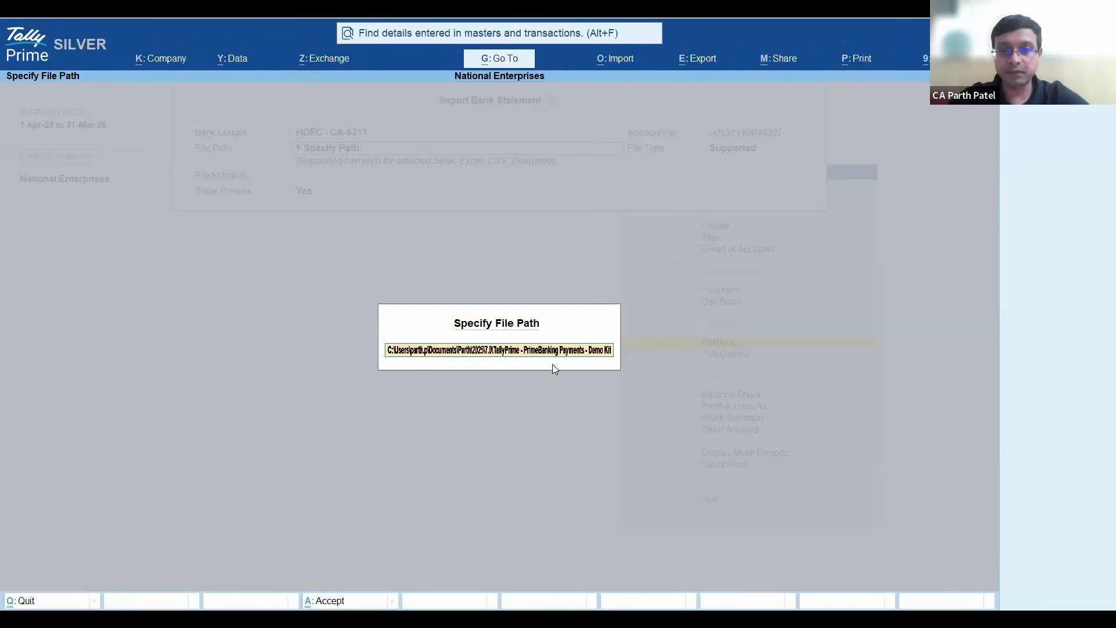
key("Return")
- Set the file type for the bank statement import to All
key("Return")
key("Up")
key("Up")
key("Up")
key("Up")
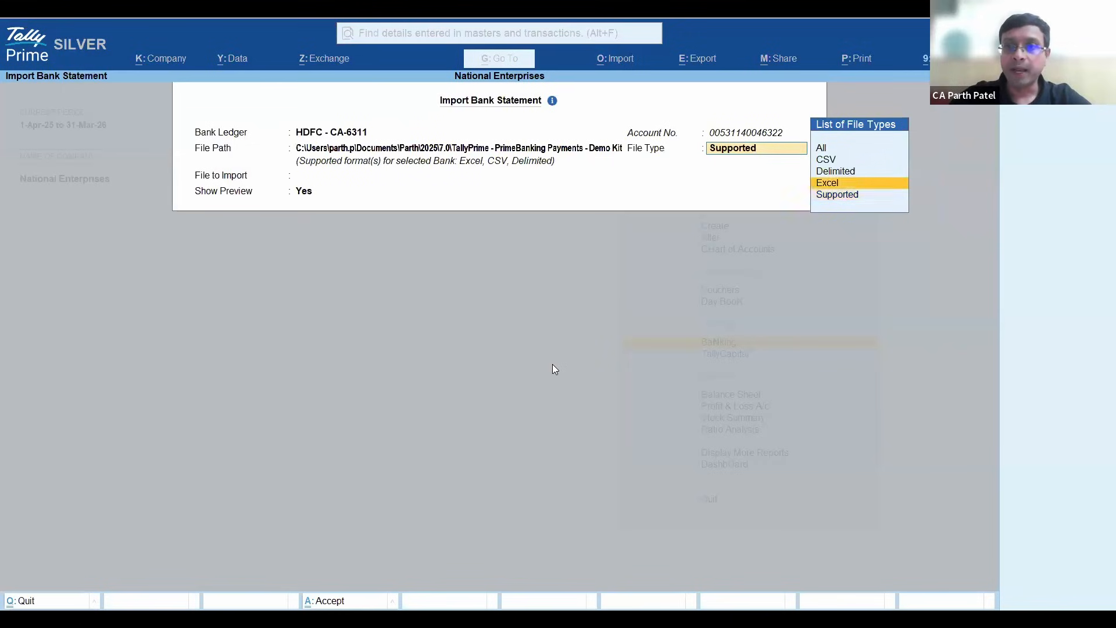
key("Return")
key("Up")
key("Return")
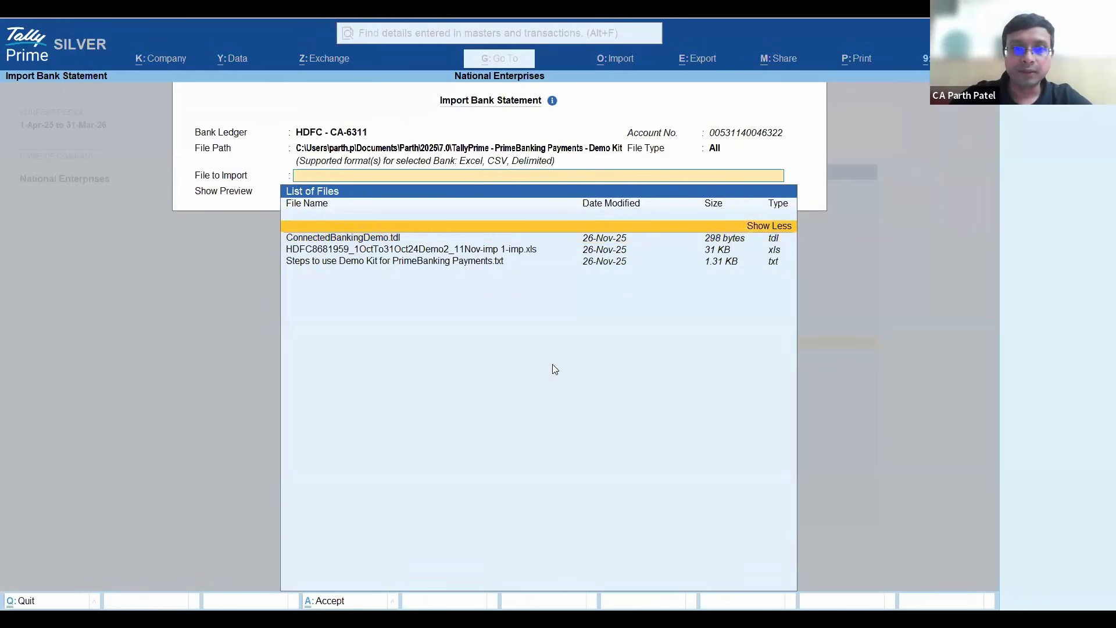
- Select the HDFC 1OctTo31Oct24Demo2 .xls statement as the file to import, keeping Show Preview at Yes
key("Down")
key("Down")
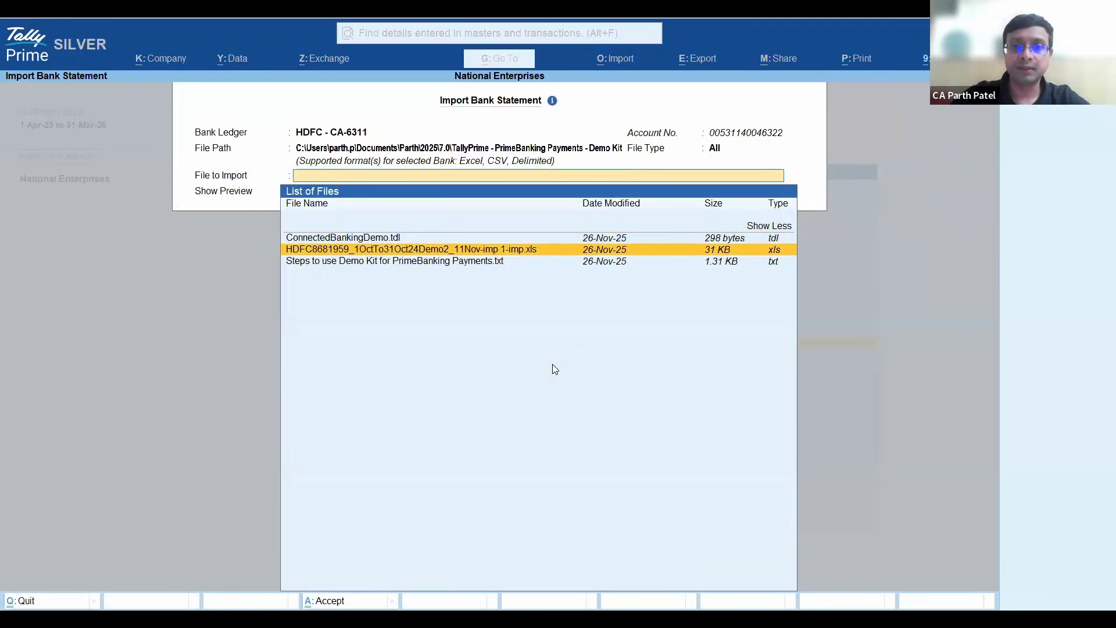
key("Return")
key("Return")
key("Escape")
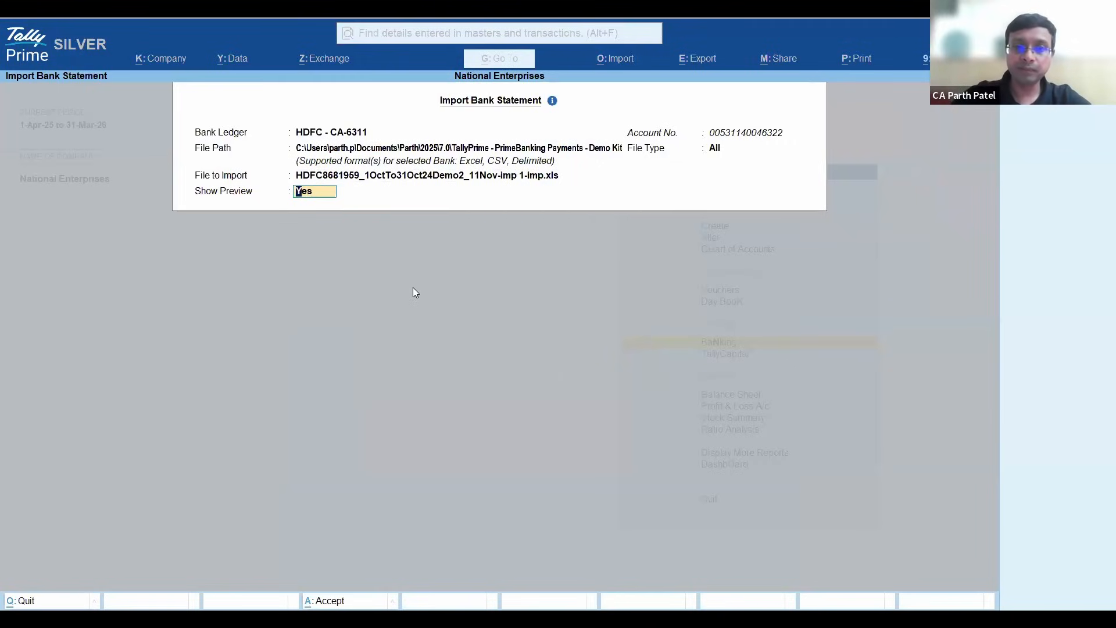
- Accept the import settings, import the previewed HDFC statement entries, and check the summary of the imported statement
key("Return")
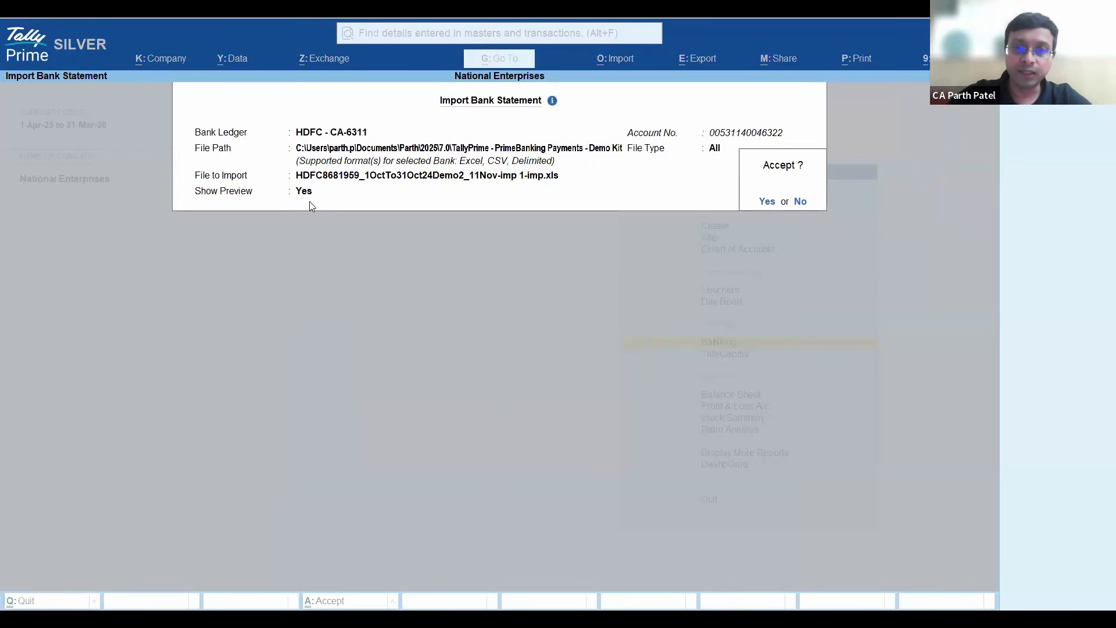
key("Return")
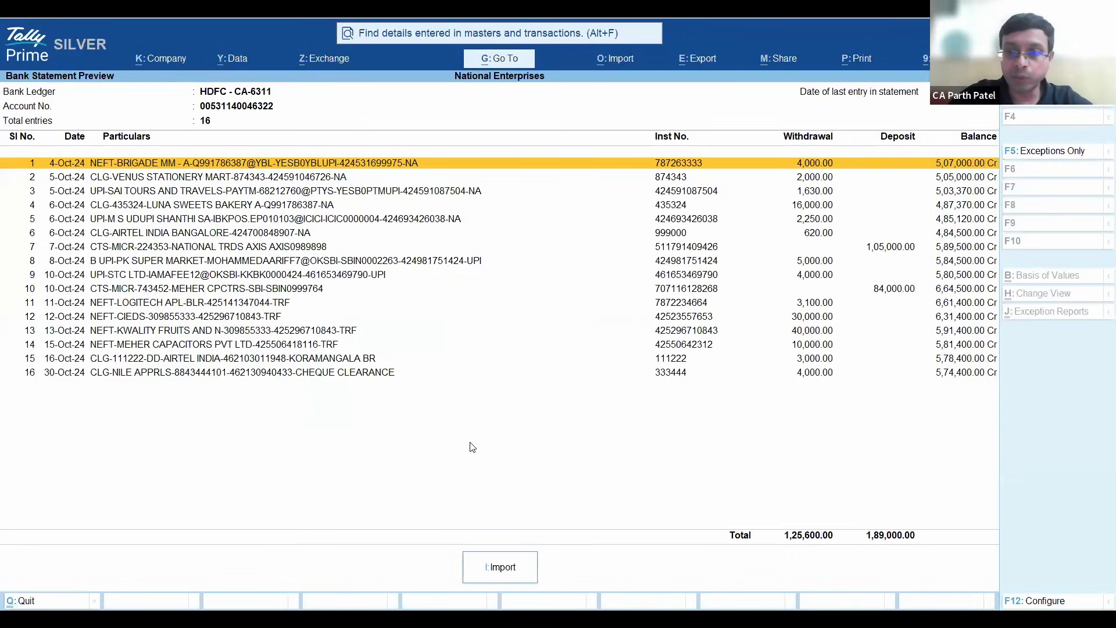
left_click(500, 573)
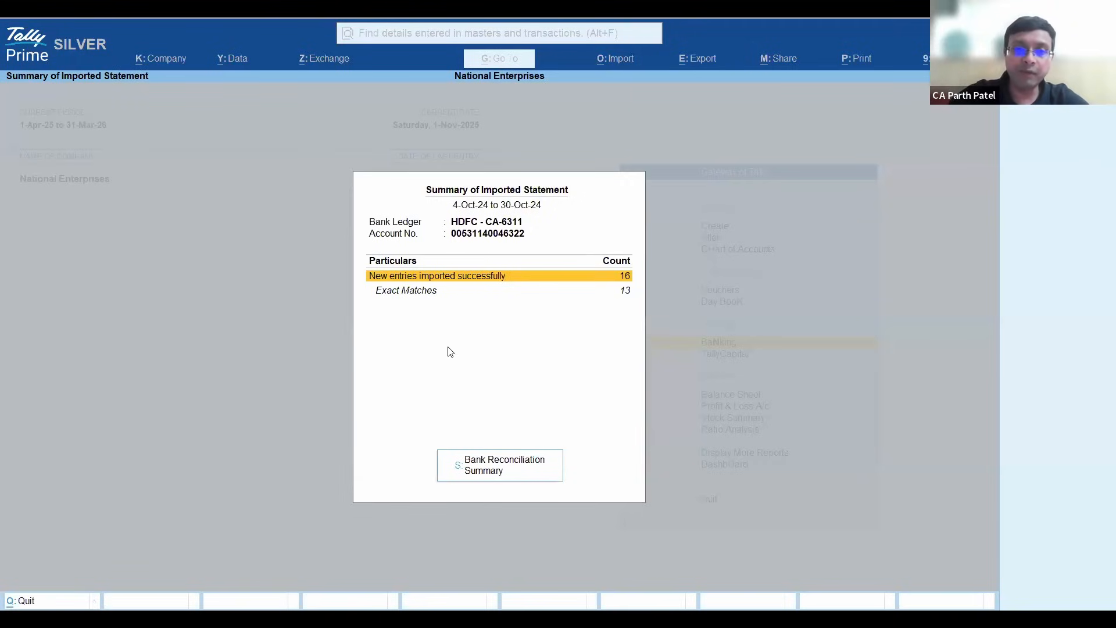
key("Down")
key("Up")
key("Down")
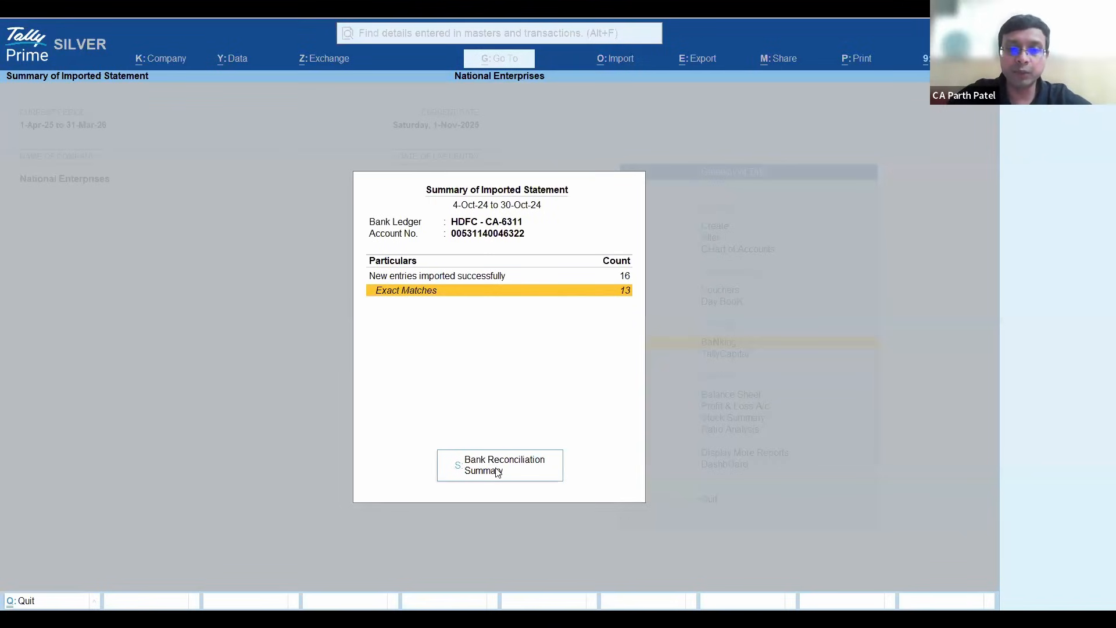
- Open the Bank Reconciliation Summary for the HDFC ledger and drill into the current period's Available Only in Bank transactions
key("s")
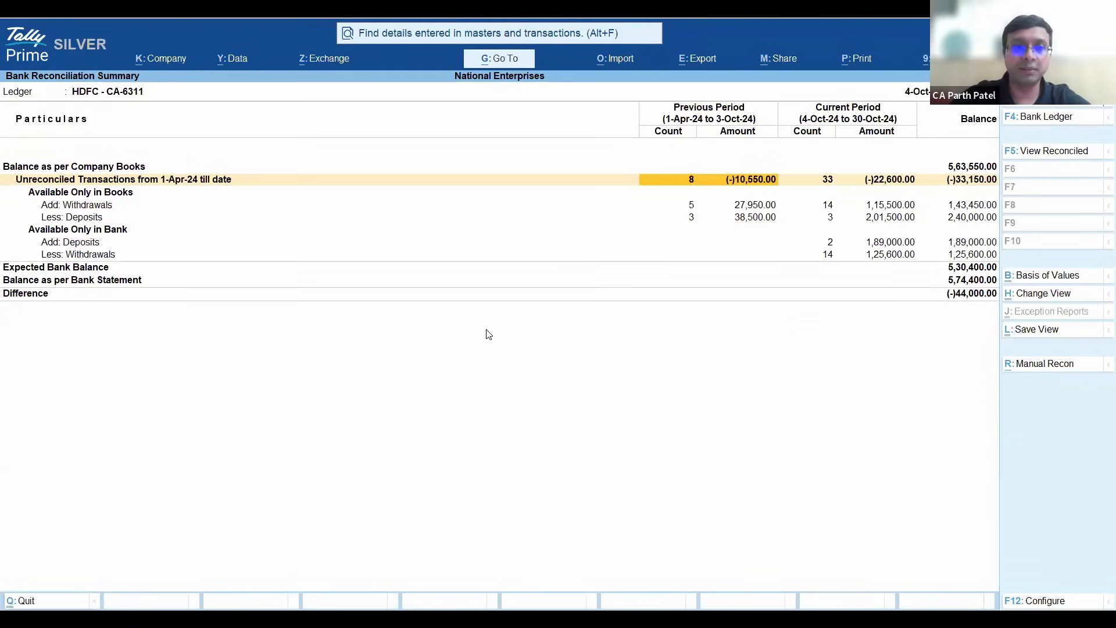
key("Right")
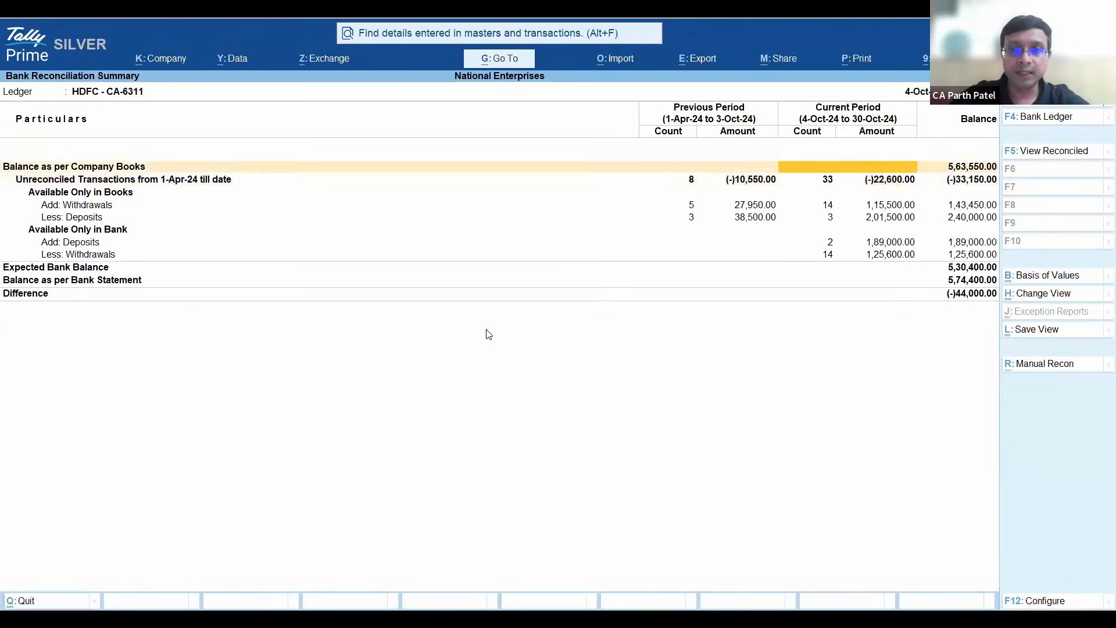
key("Down")
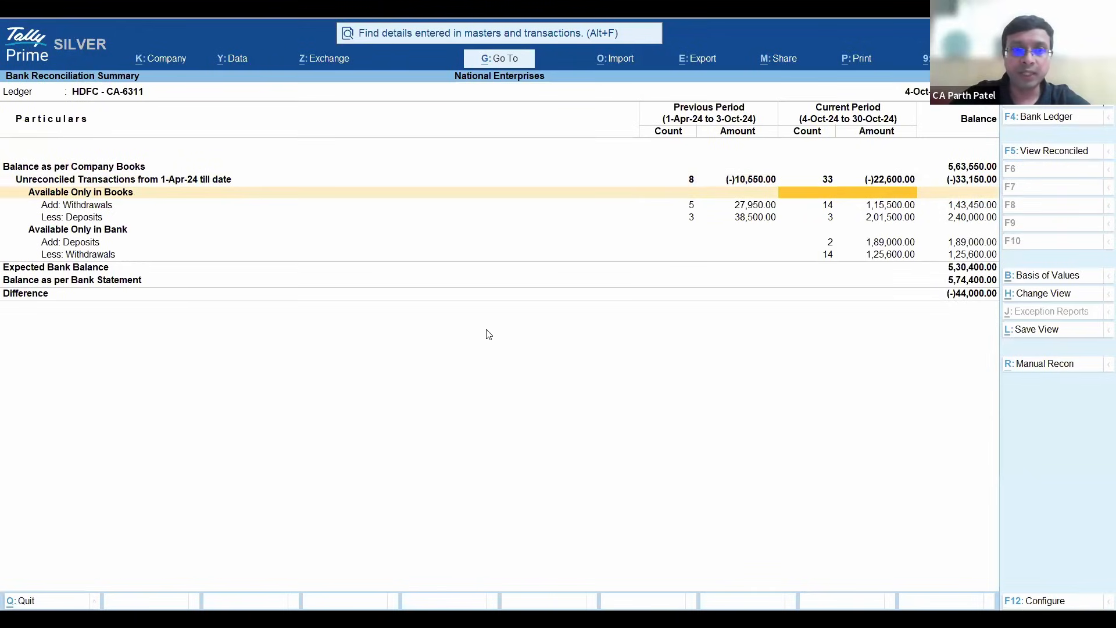
key("Down")
key("Down")
key("Down")
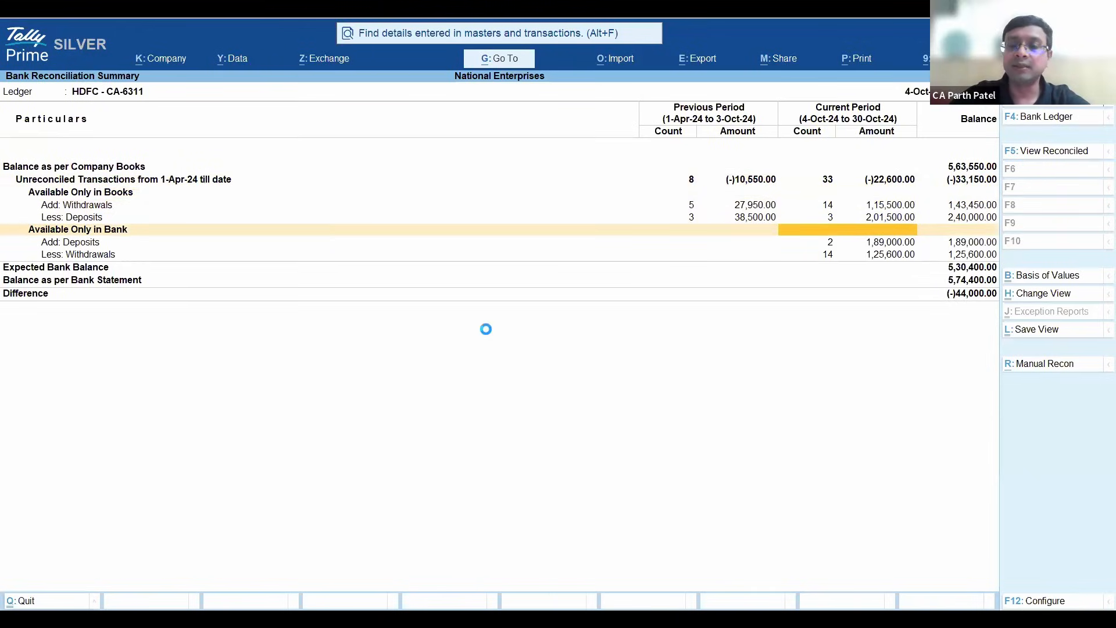
key("Return")
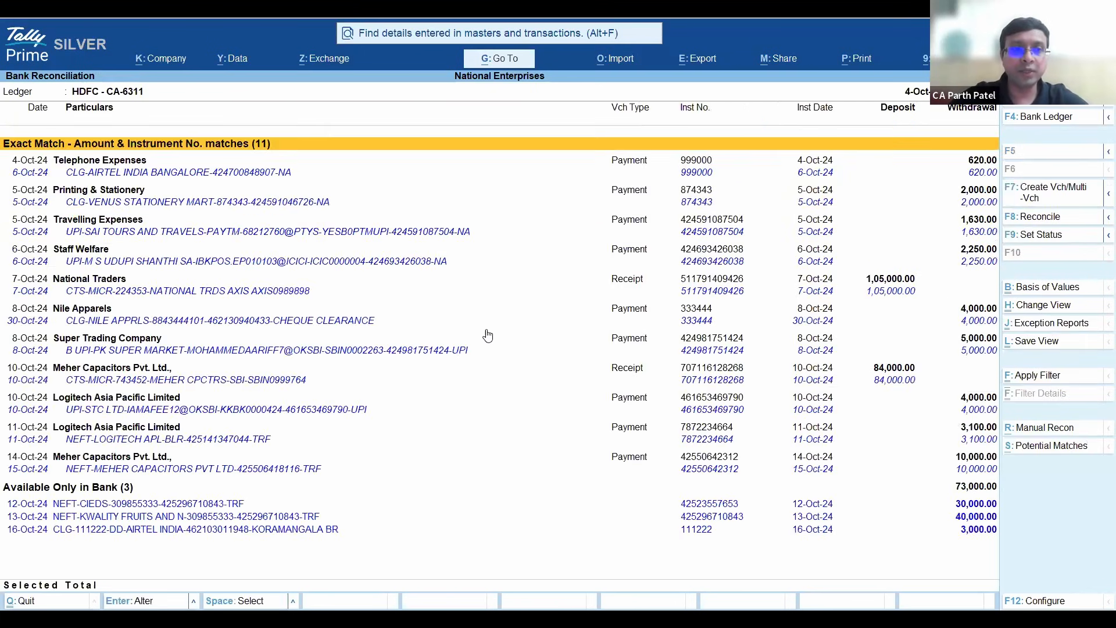
- Select every transaction listed under Exact Match - Amount & Instrument No. and reconcile them together
key("Down")
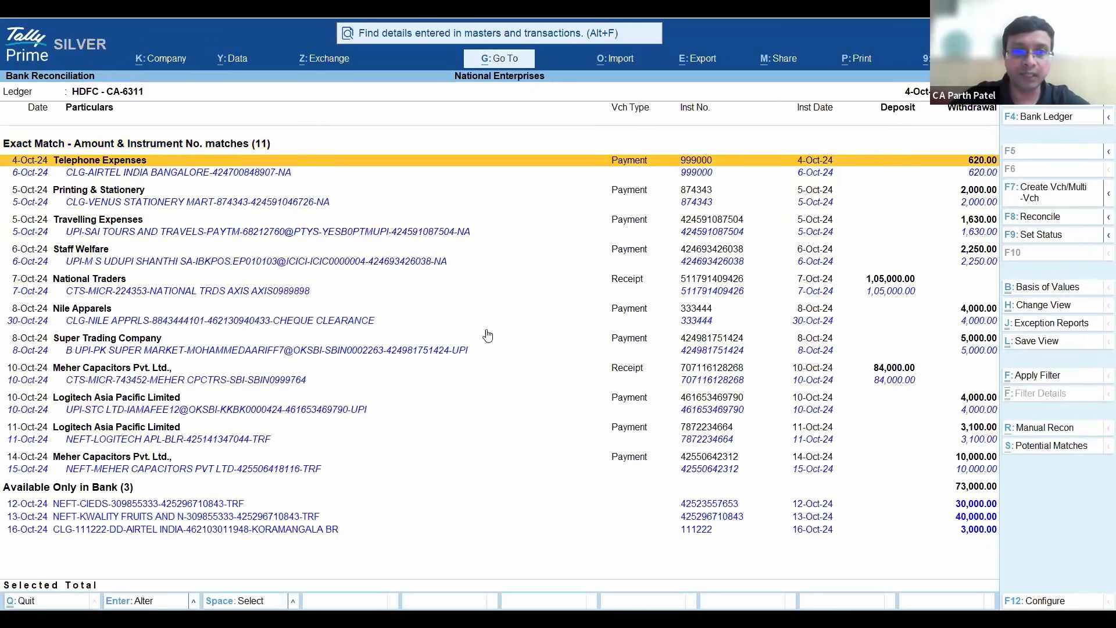
key("space")
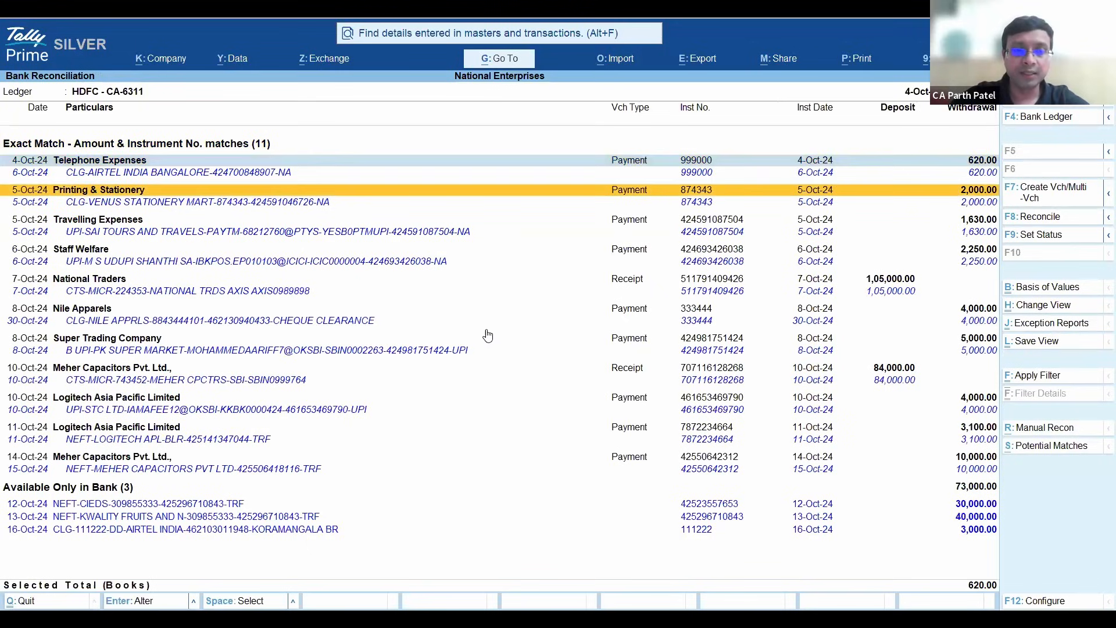
key("space")
key("space")
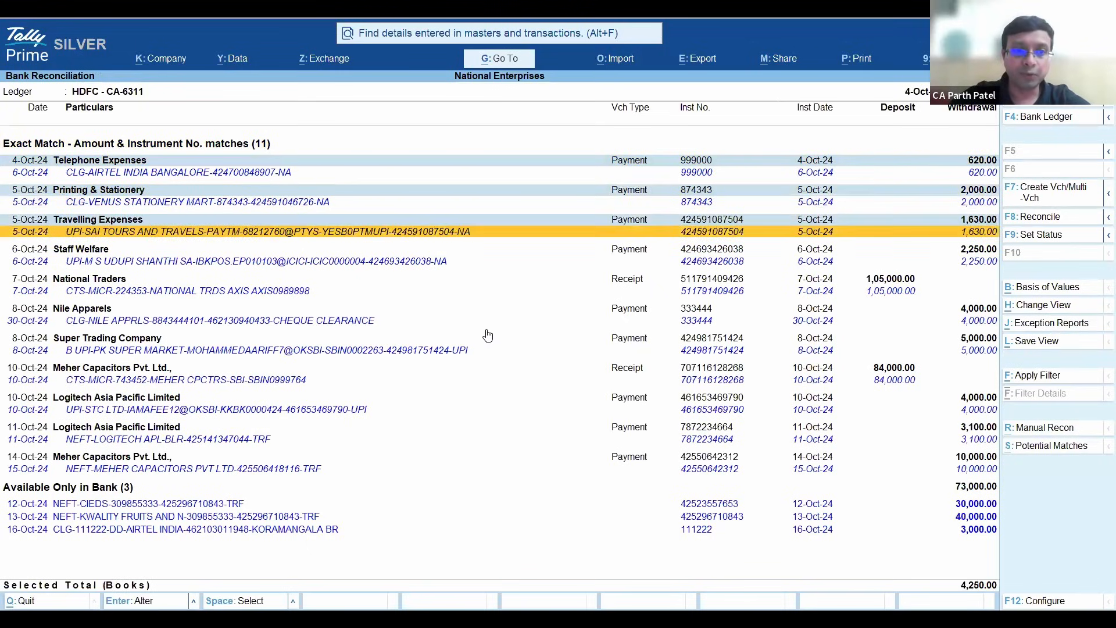
key("space")
key("space")
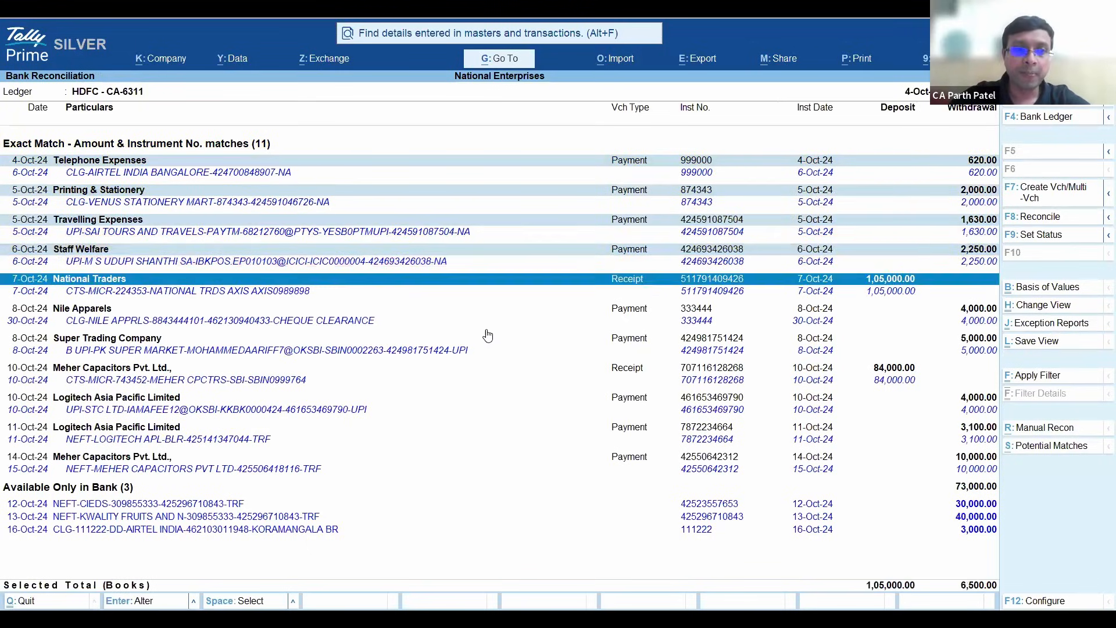
key("space")
key("space")
key("space")
key("space")
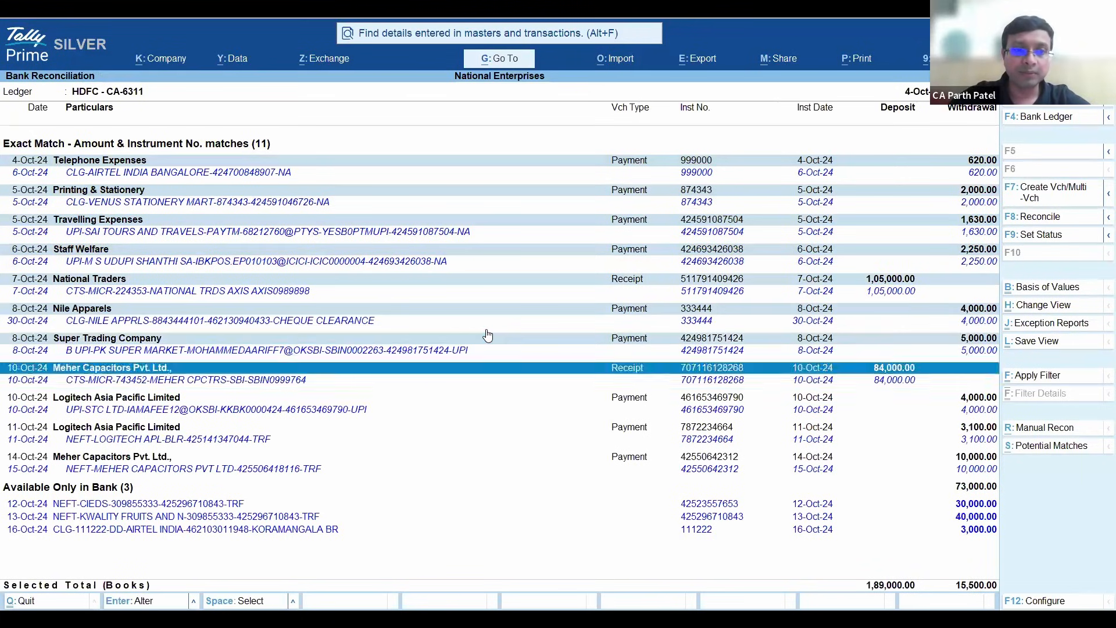
key("space")
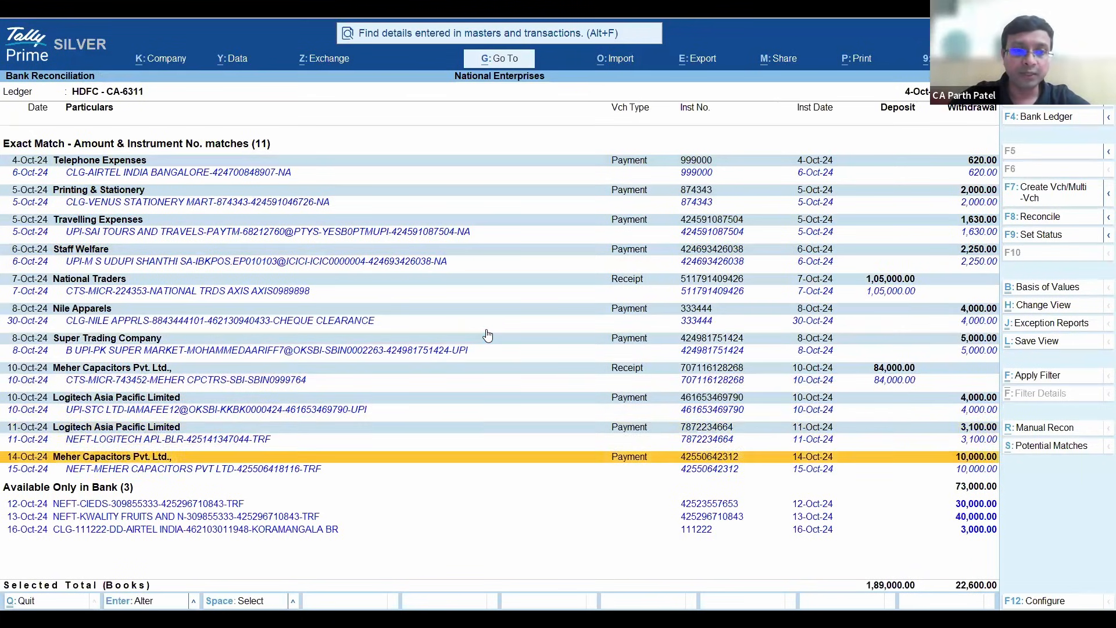
key("space")
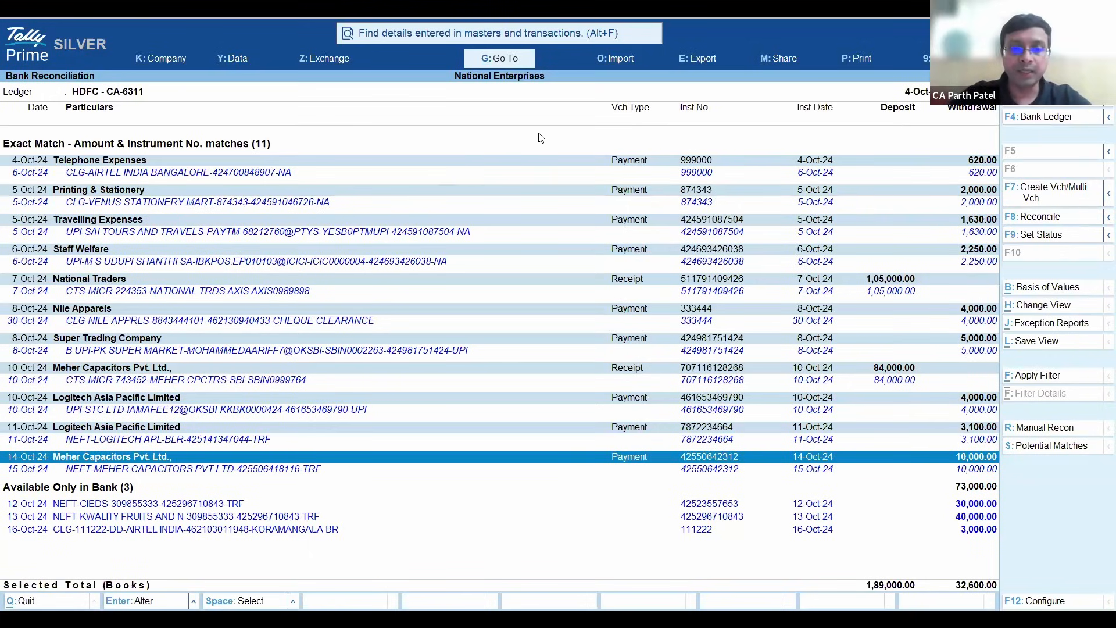
left_click(1054, 219)
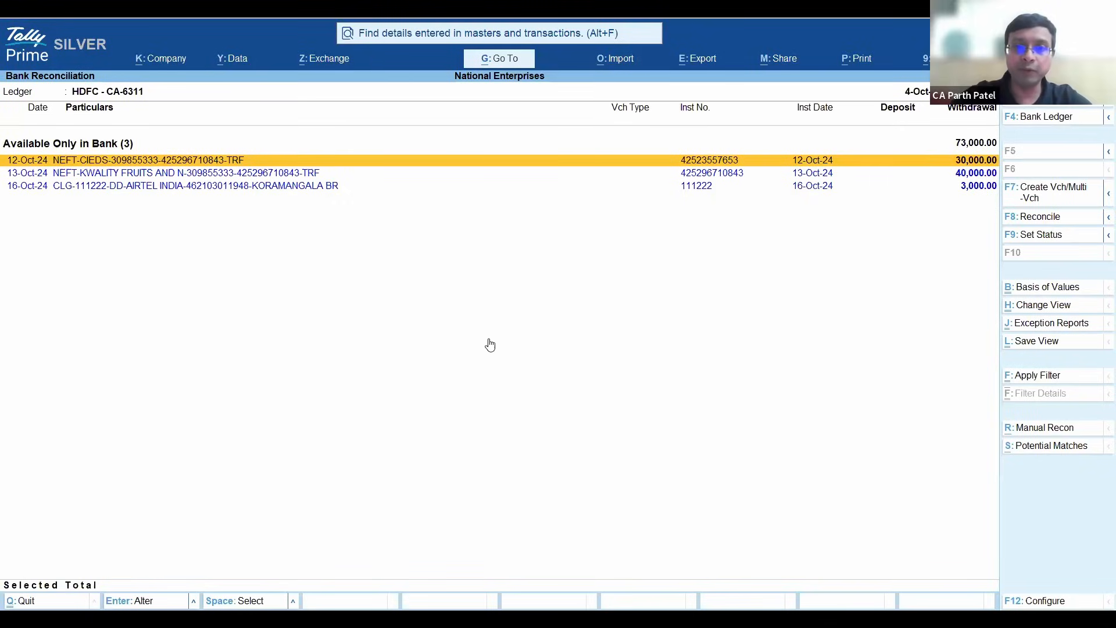
- Open the Axis bank ledger for alteration from the list of ledgers
key("alt+g")
key("alt+a")
key("Down")
key("Return")
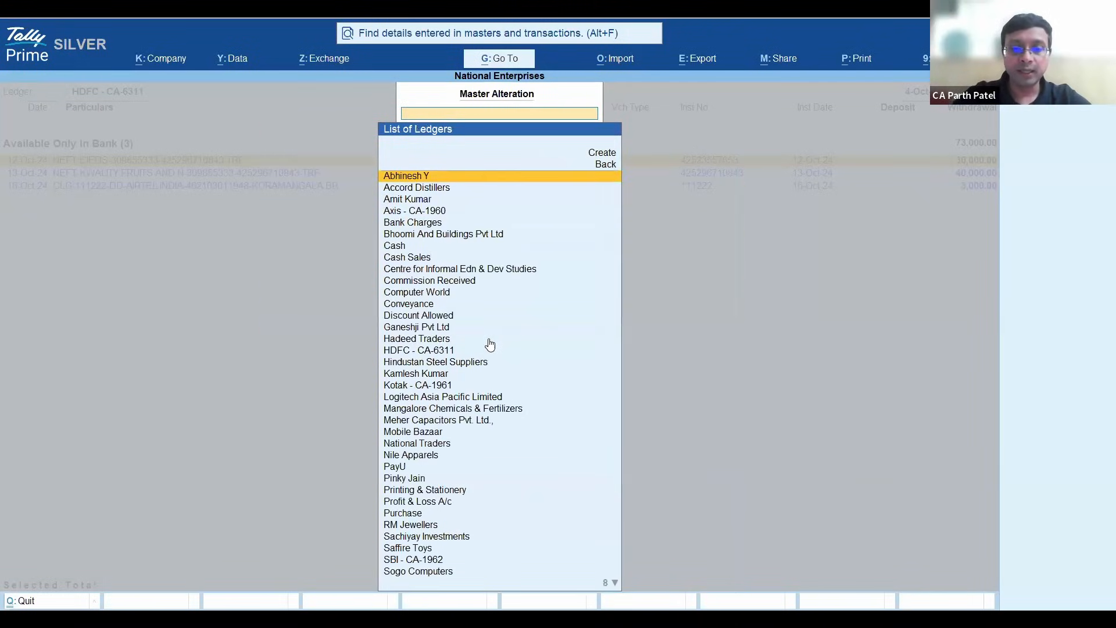
type("H")
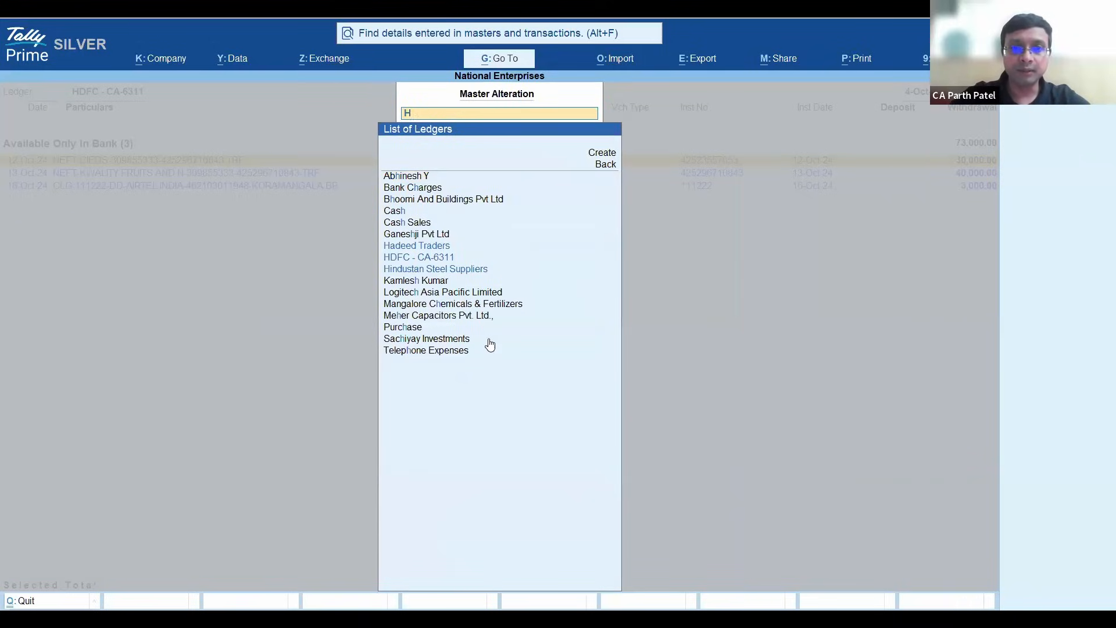
key("BackSpace")
type("Axis")
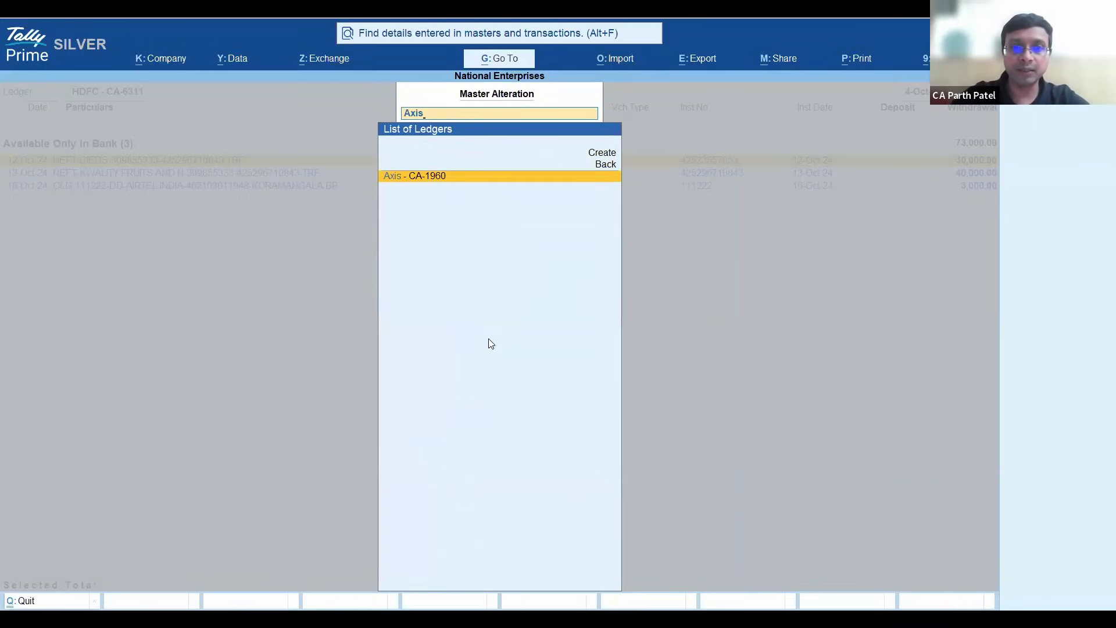
key("Return")
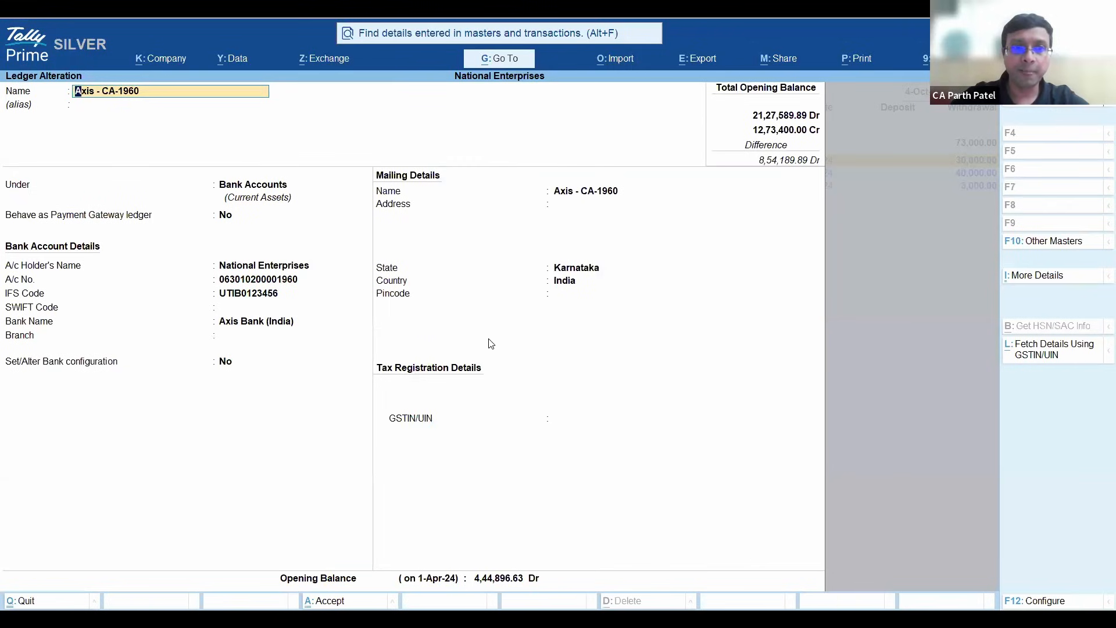
- Open the Axis ledger's bank configuration and bring up its auto reconciliation configuration
key("Return")
key("Return")
key("Return")
key("Return")
key("Return")
key("Return")
key("Return")
key("Return")
key("Return")
key("Return")
key("y")
key("Return")
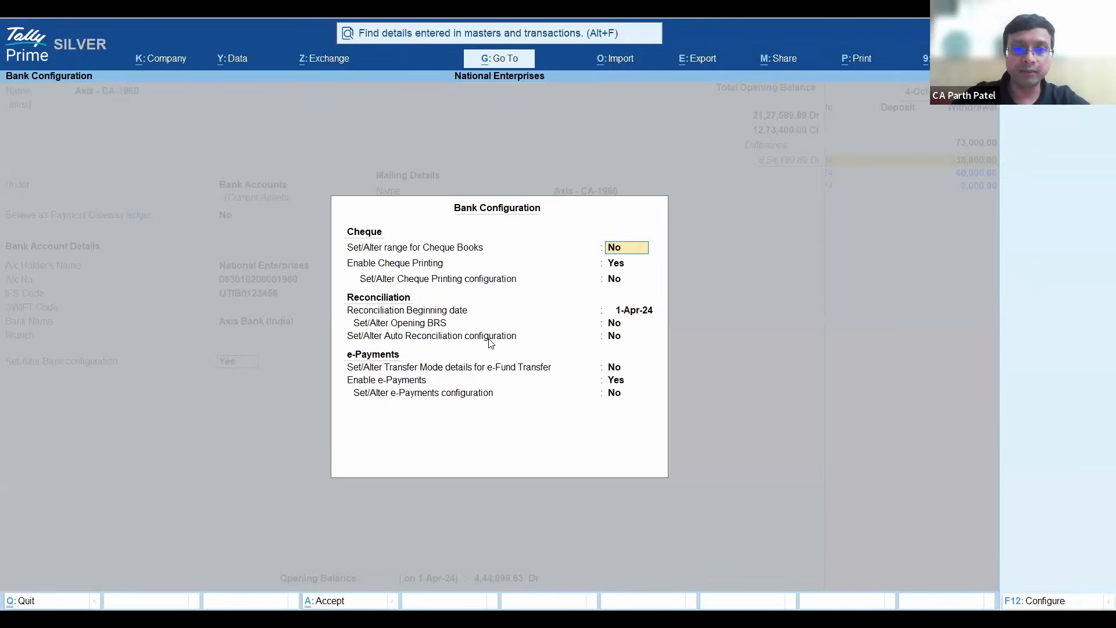
key("Return")
key("Return")
key("Return")
key("Return")
key("Return")
type("y")
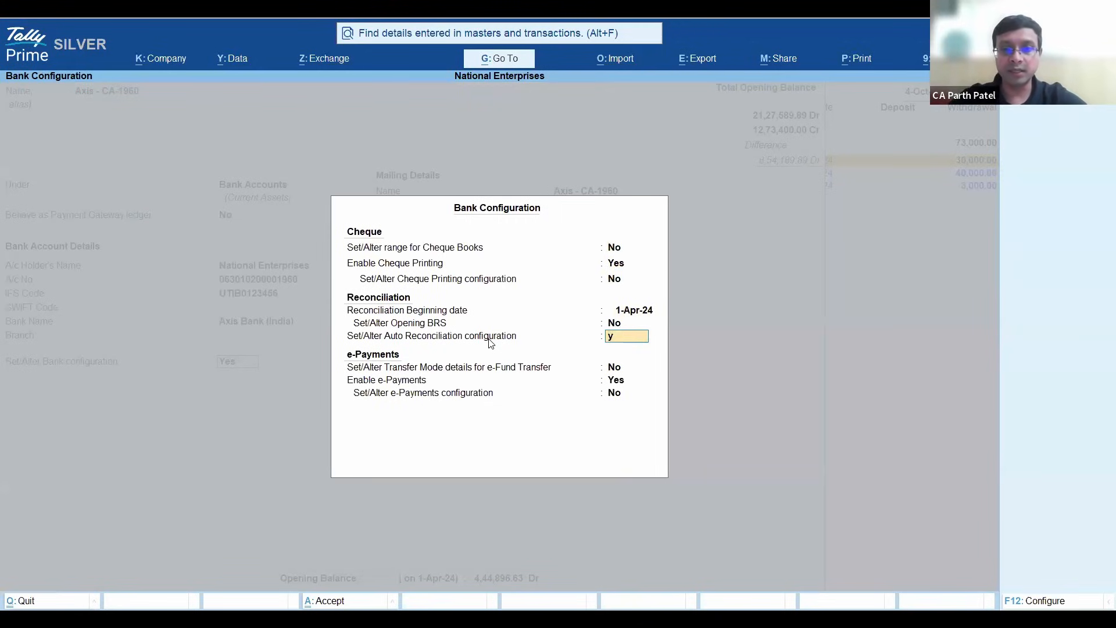
key("Return")
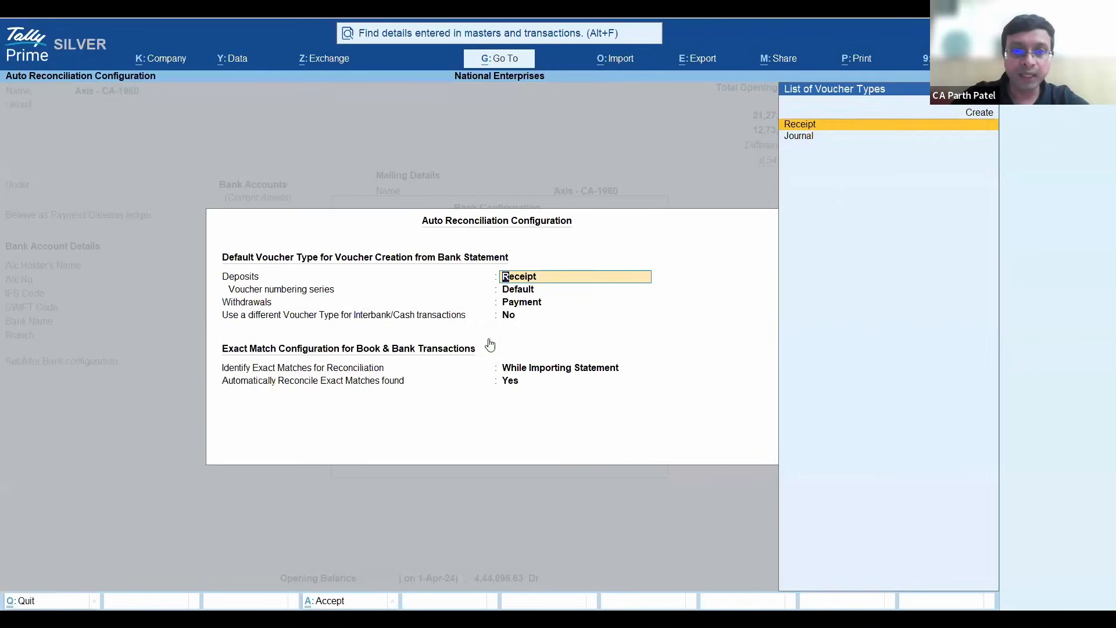
- Review the default voucher types and exact match options for auto reconciliation, and return to Bank Reconciliation without saving the ledger
key("Return")
key("Return")
key("Return")
key("Return")
key("Return")
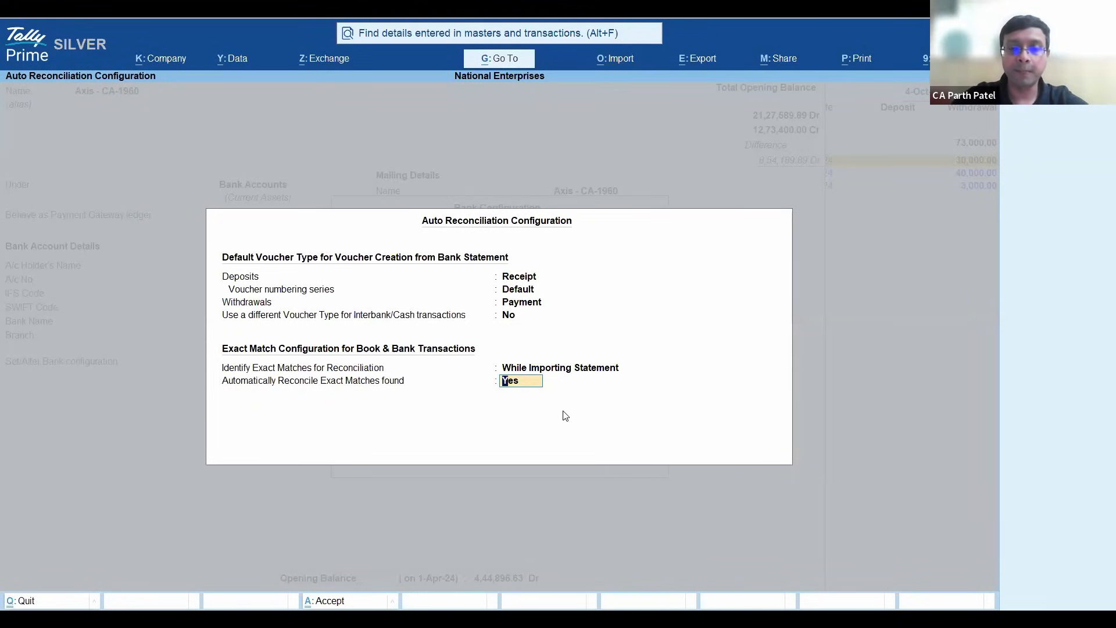
key("Return")
key("Escape")
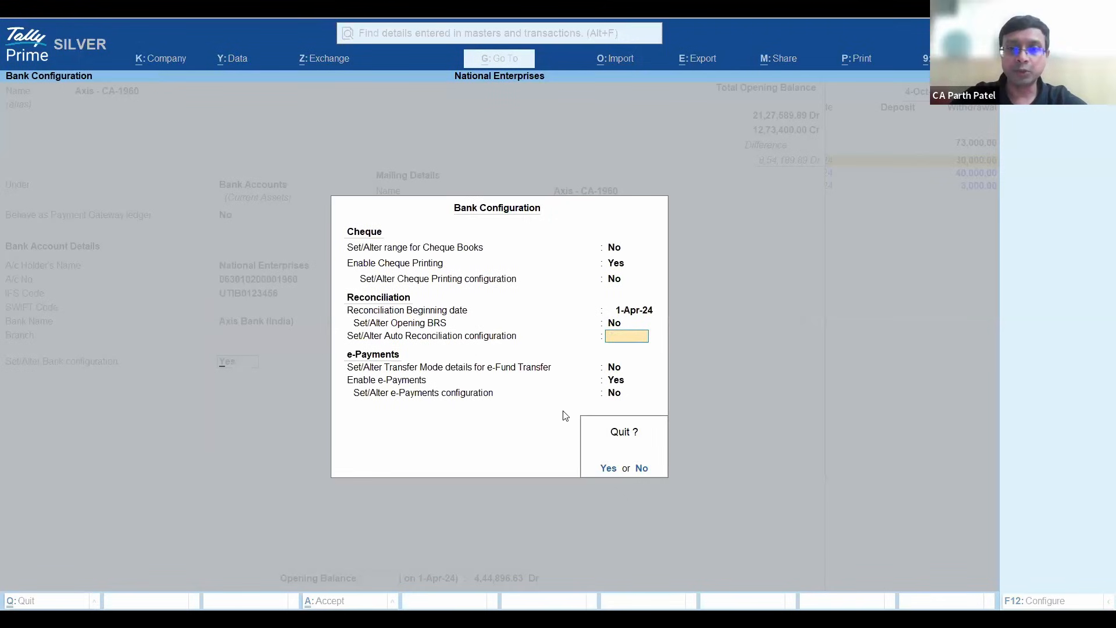
key("y")
key("Escape")
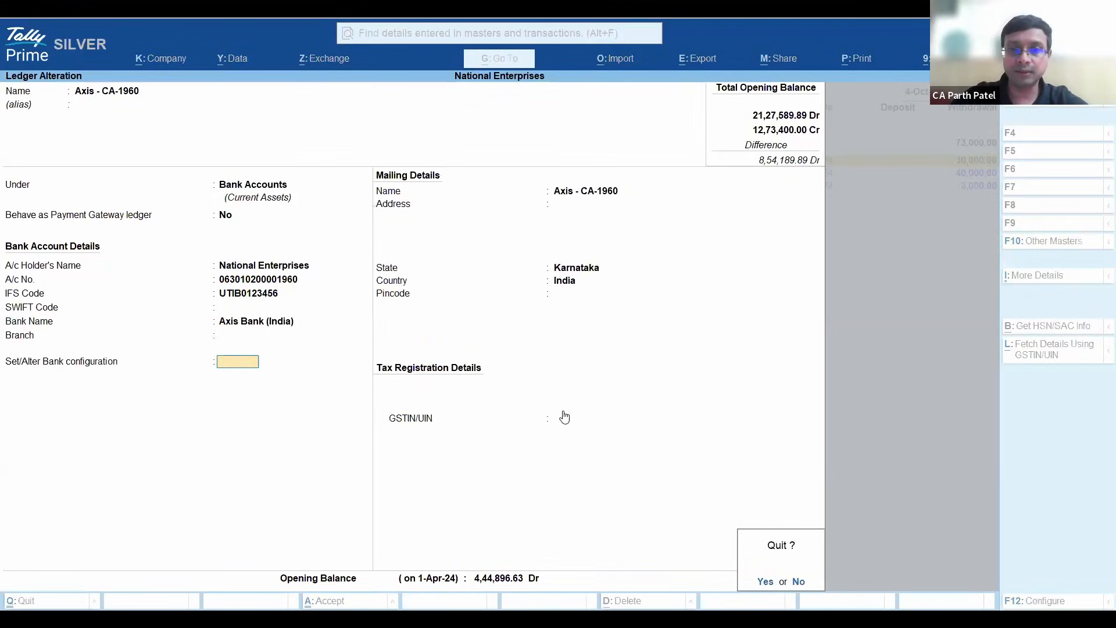
key("y")
key("BackSpace")
key("Escape")
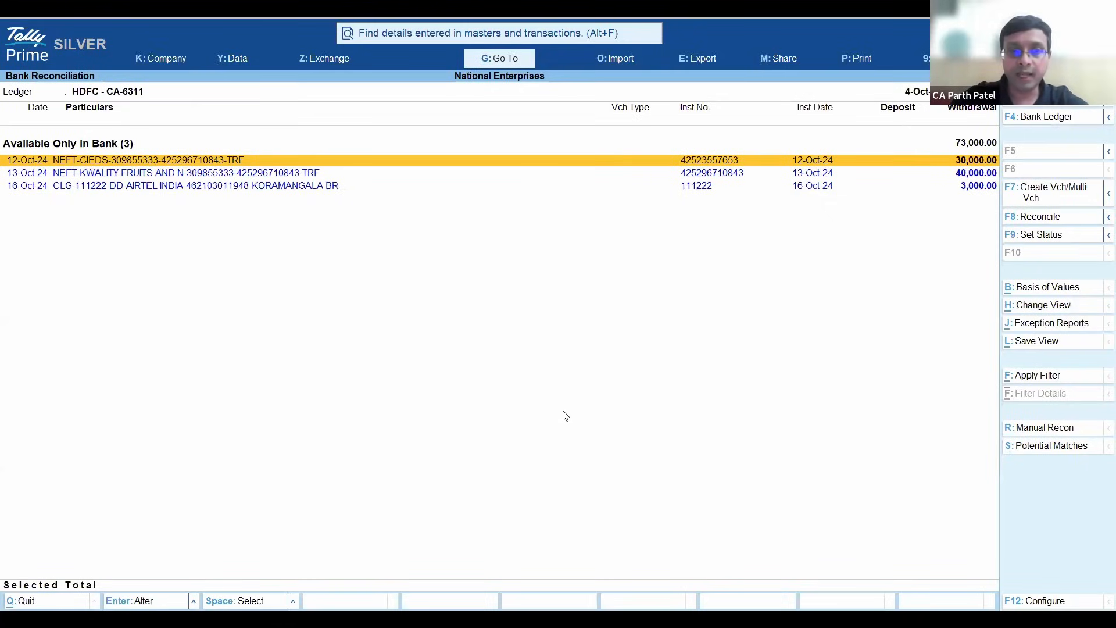
- Select the 12-Oct-24, 13-Oct-24 and 16-Oct-24 withdrawals available only in bank and start multiple voucher creation for them
key("Down")
key("Down")
key("Up")
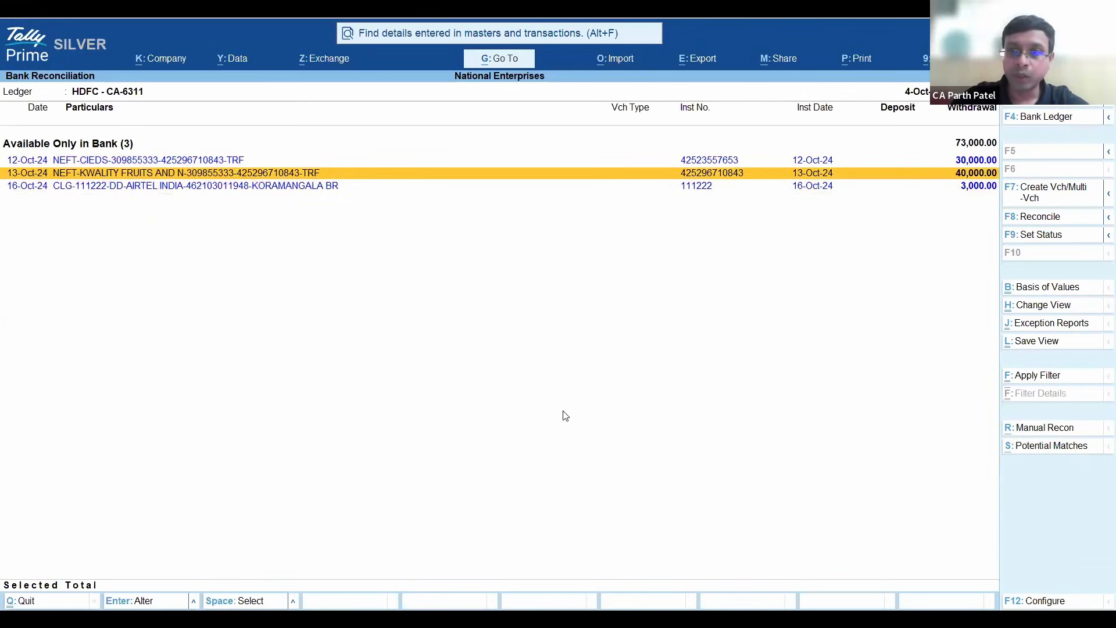
key("Up")
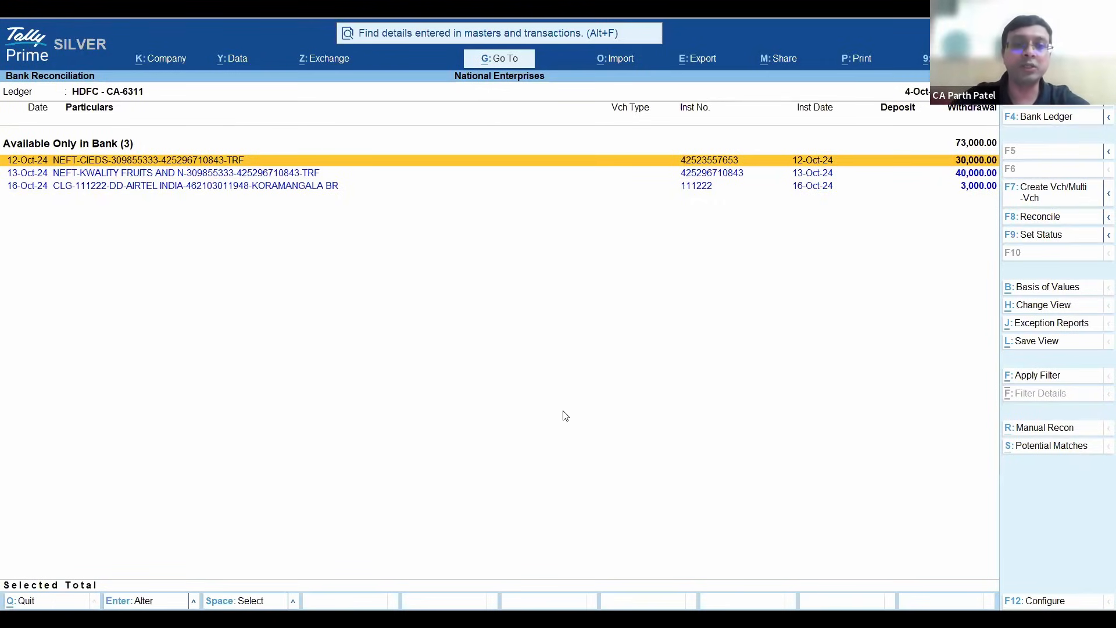
key("space")
key("space")
key("space")
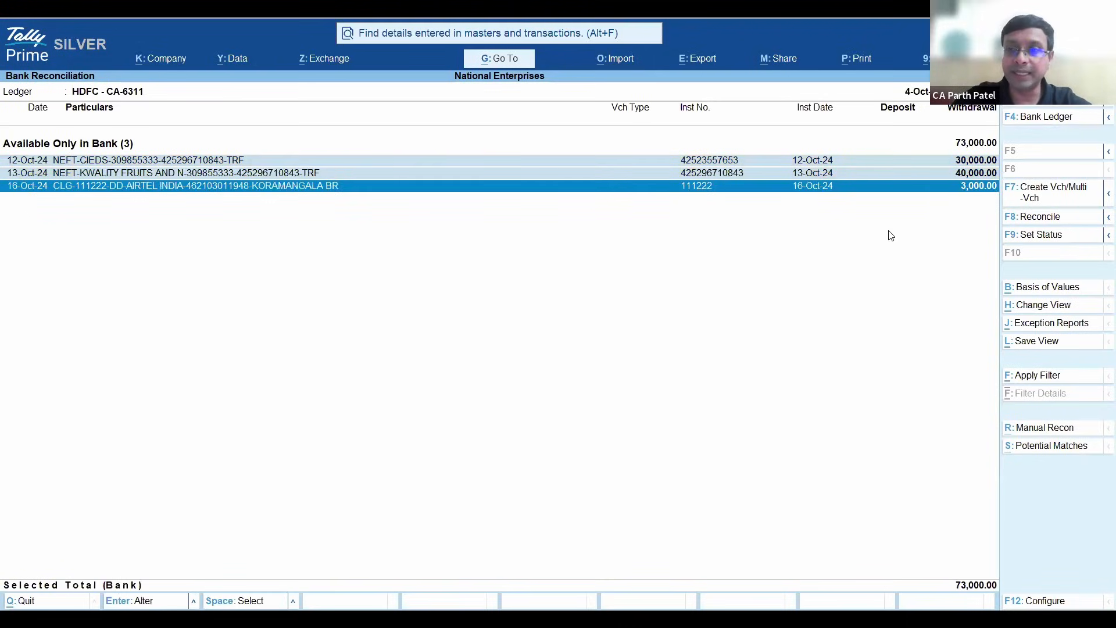
left_click(1062, 199)
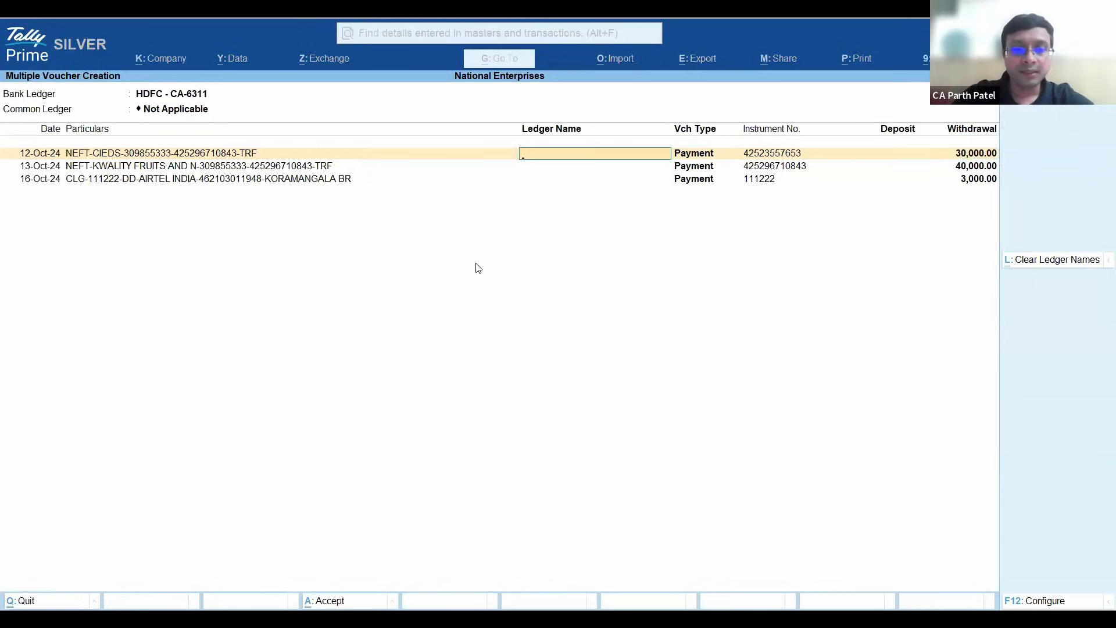
- Assign the ledgers Centre for Informal Edn & Dev Studies, Staff Welfare and Telephone Expenses in that order, and create the payment vouchers
type("Centre")
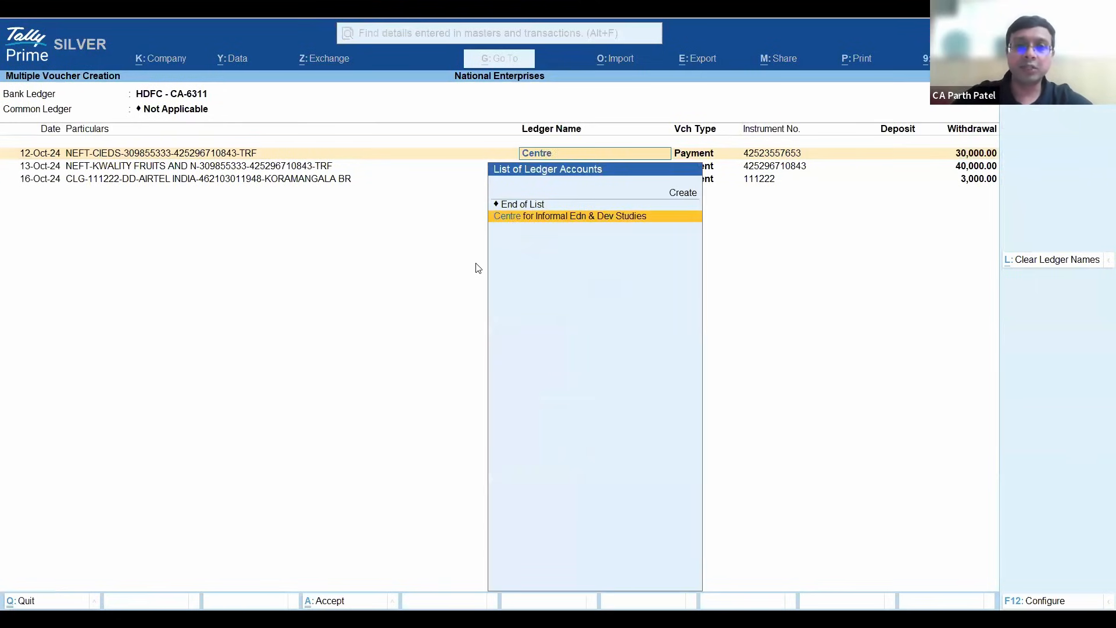
key("Return")
type("ka")
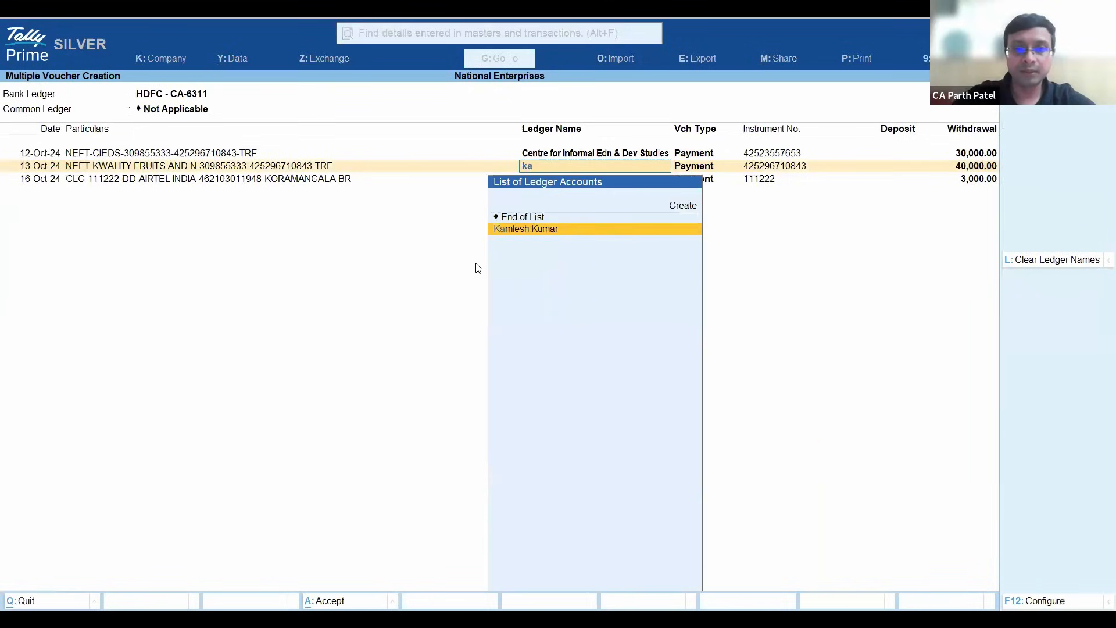
key("BackSpace")
key("BackSpace")
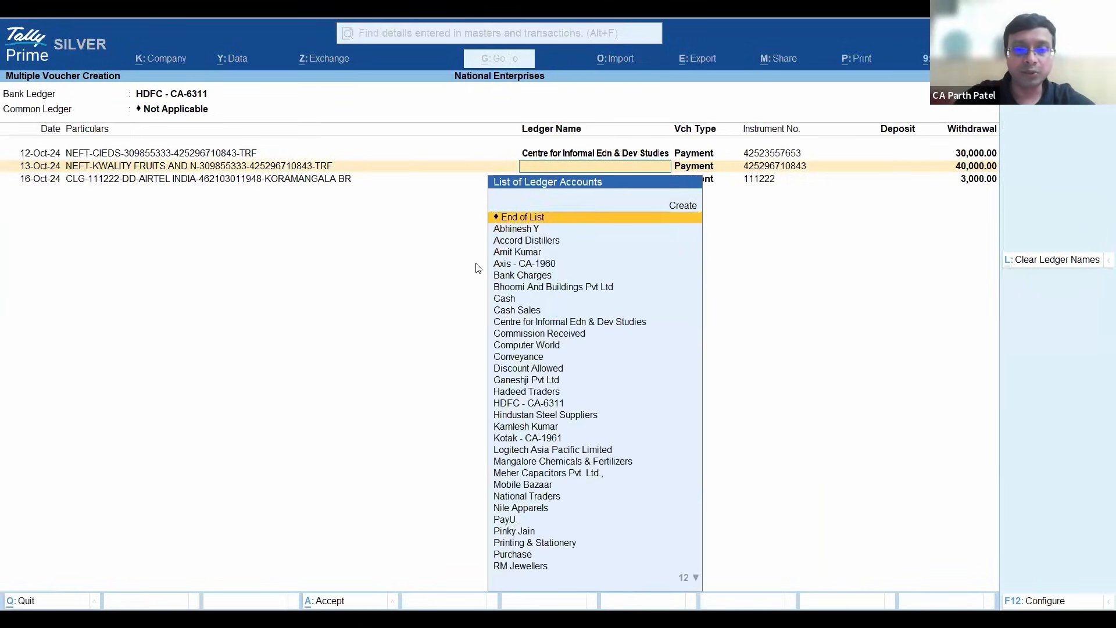
type("staf")
key("Return")
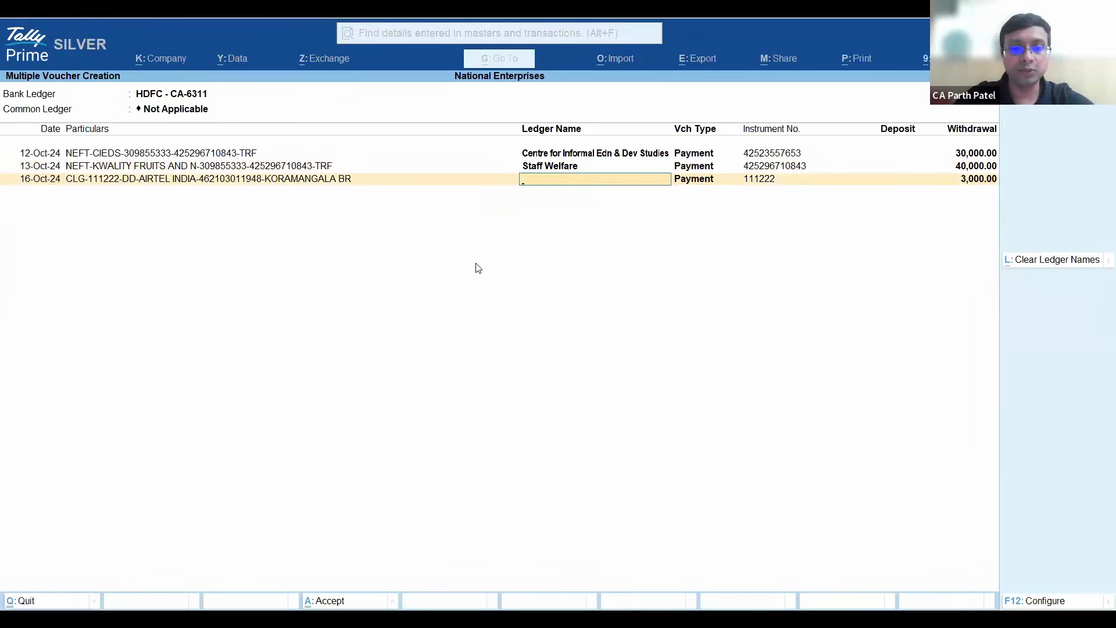
type("Tele")
key("Return")
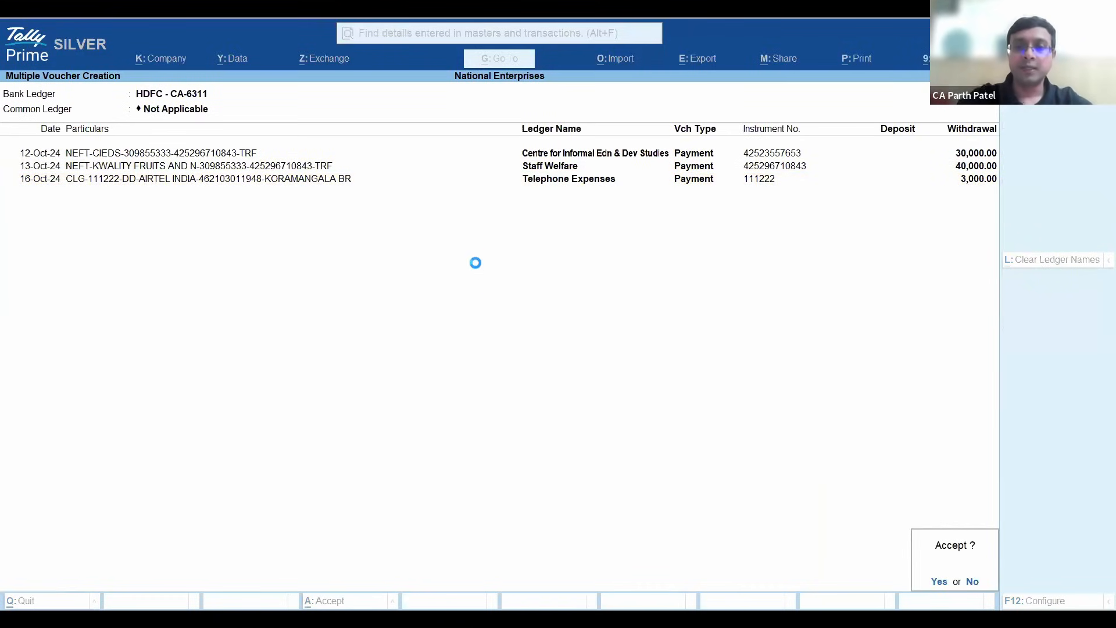
key("Return")
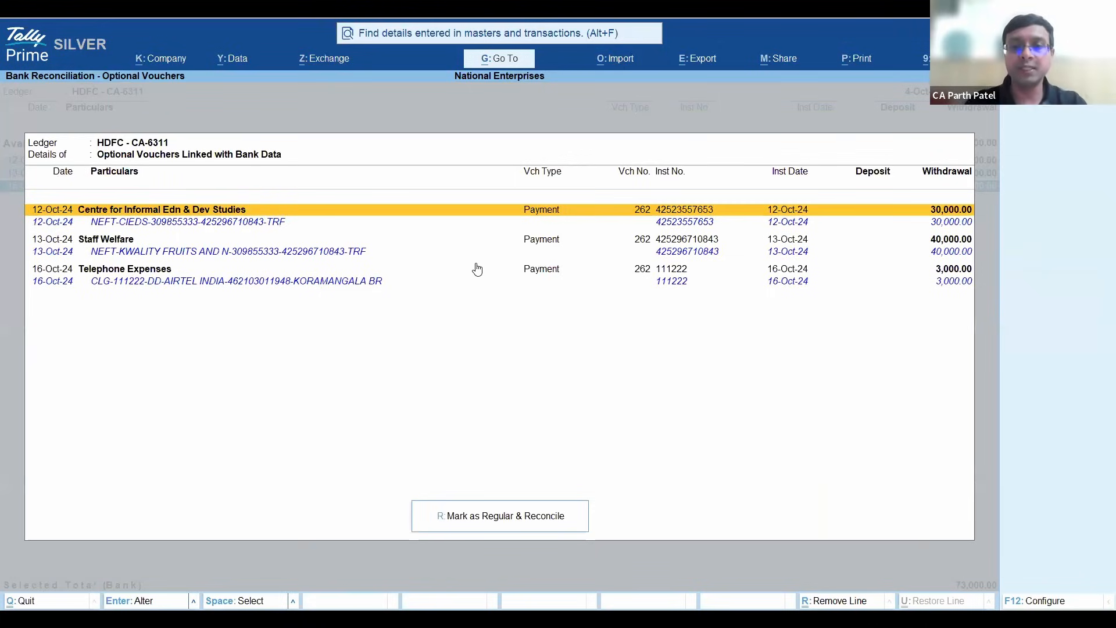
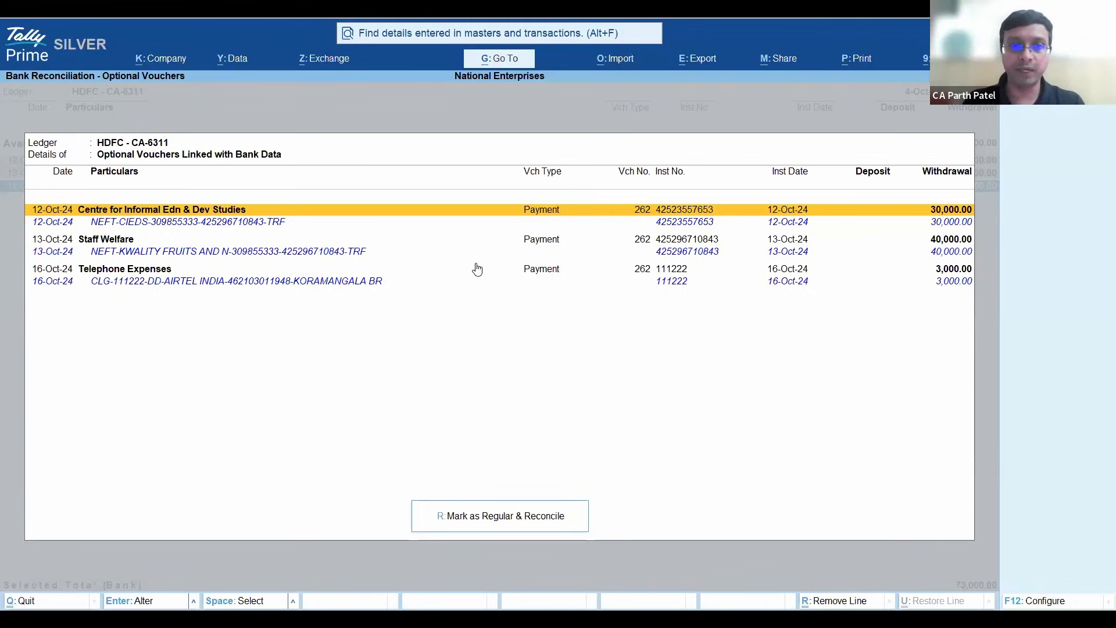
- Select the three optional payment vouchers linked with bank data, mark them as regular and reconcile them, and close the optional voucher list
key("space")
key("space")
key("space")
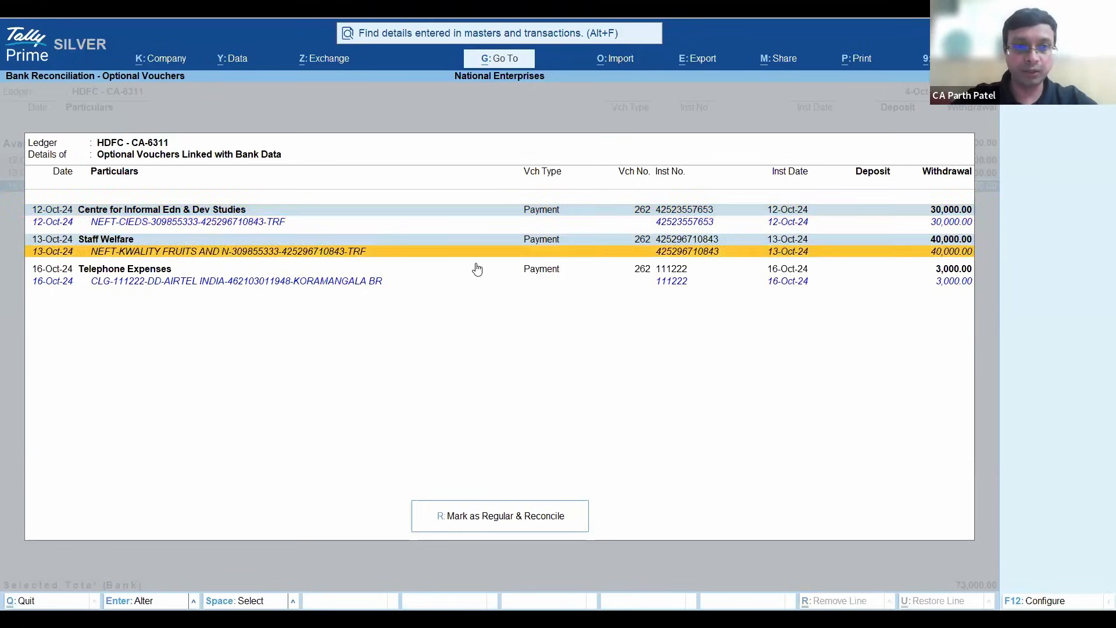
left_click(504, 516)
key("y")
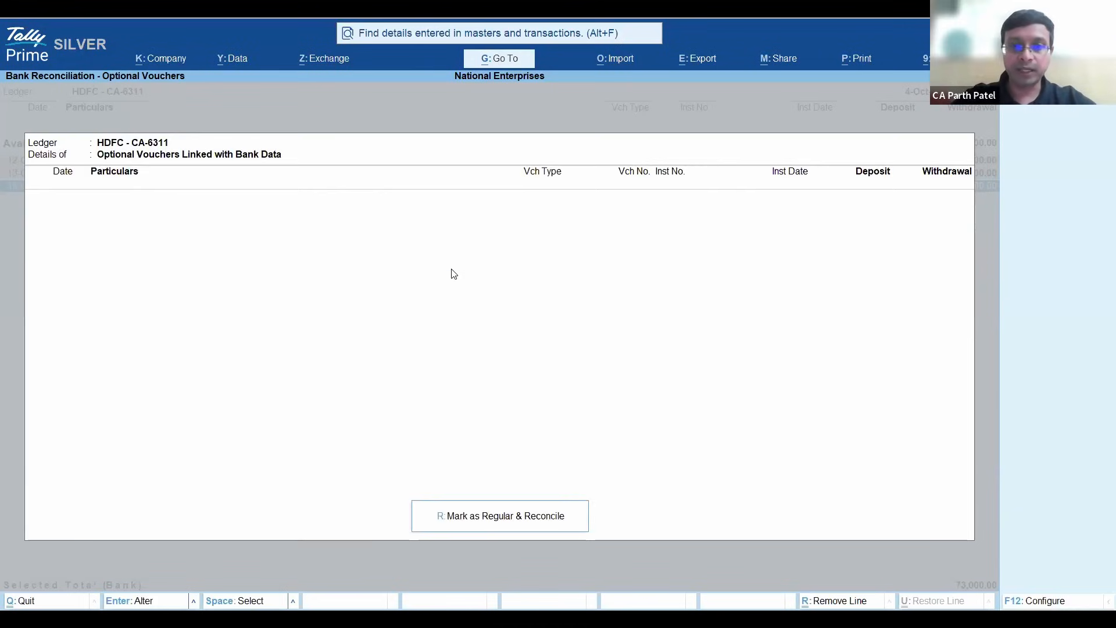
key("Escape")
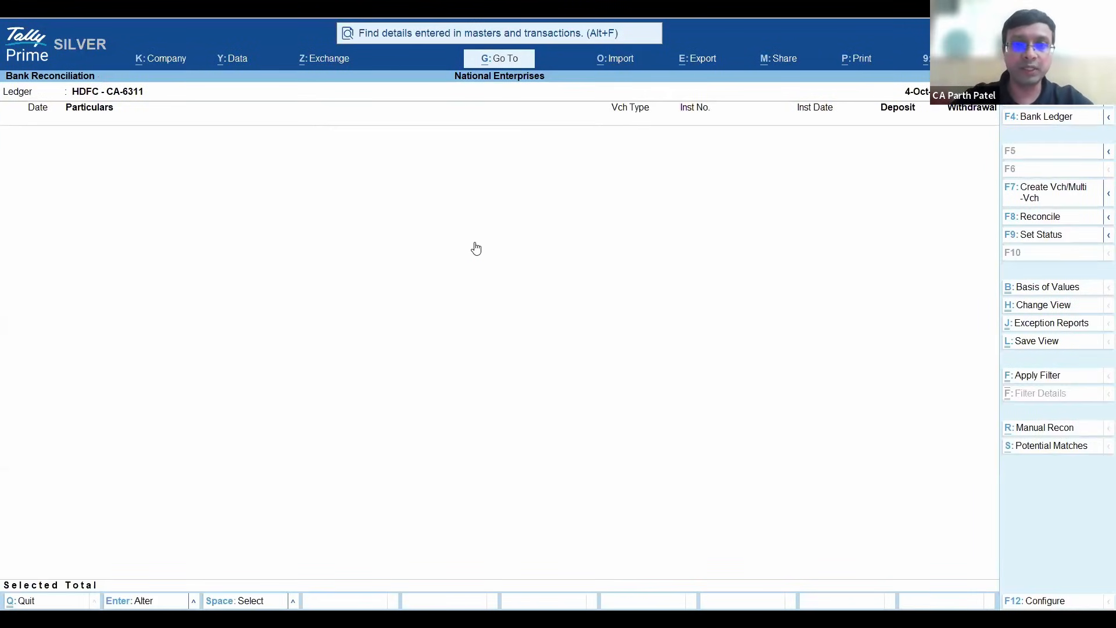
- Check the HDFC bank reconciliation summary and return to the Gateway of Tally
key("Escape")
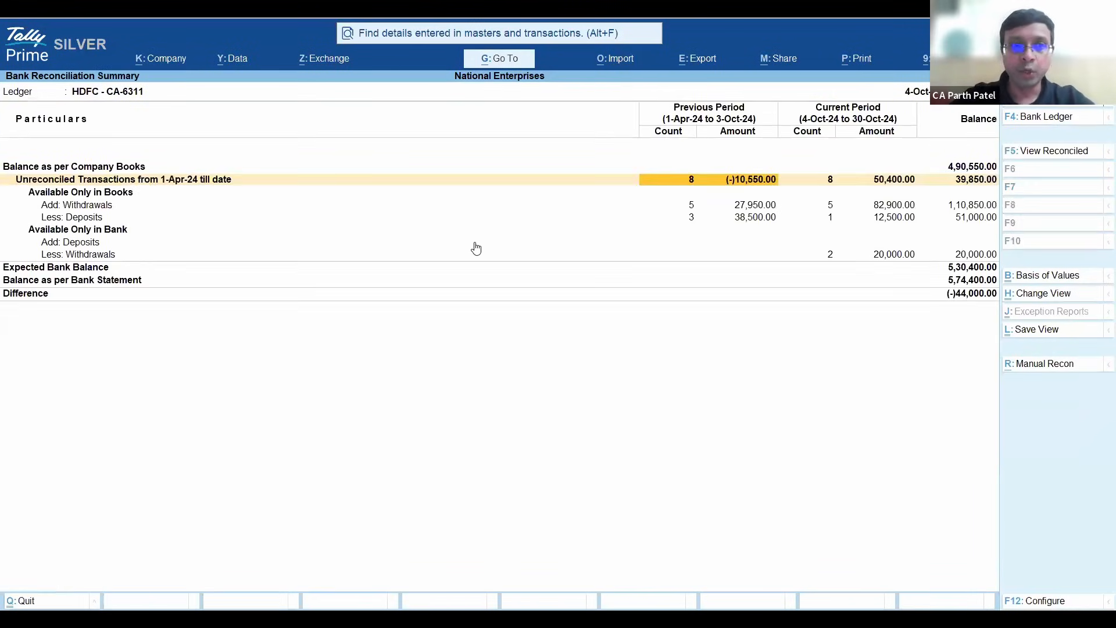
key("Down")
key("Down")
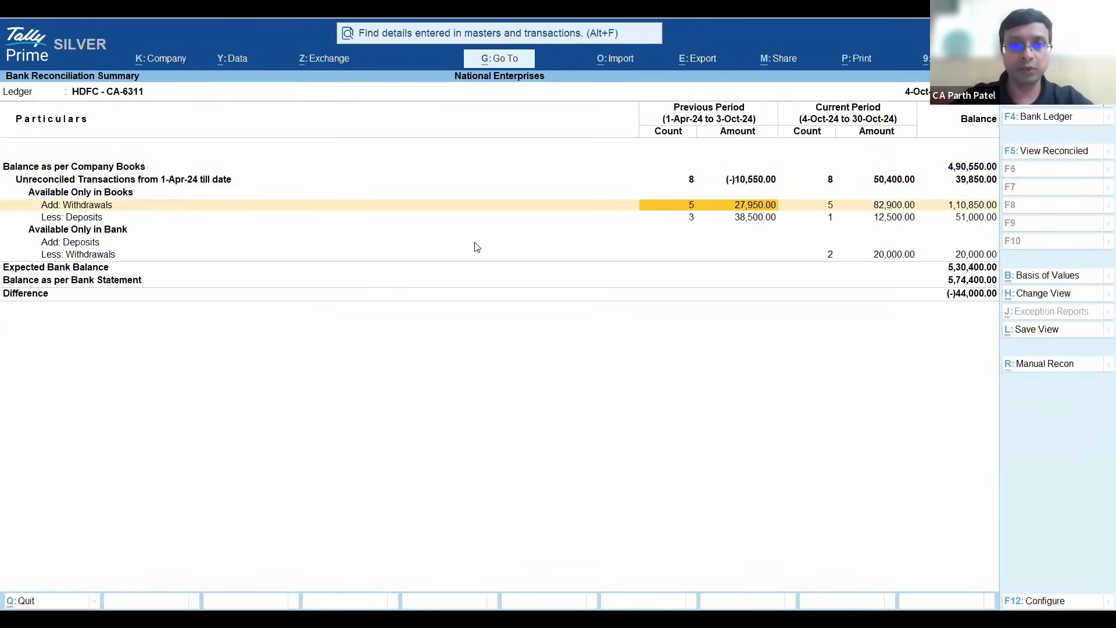
key("Escape")
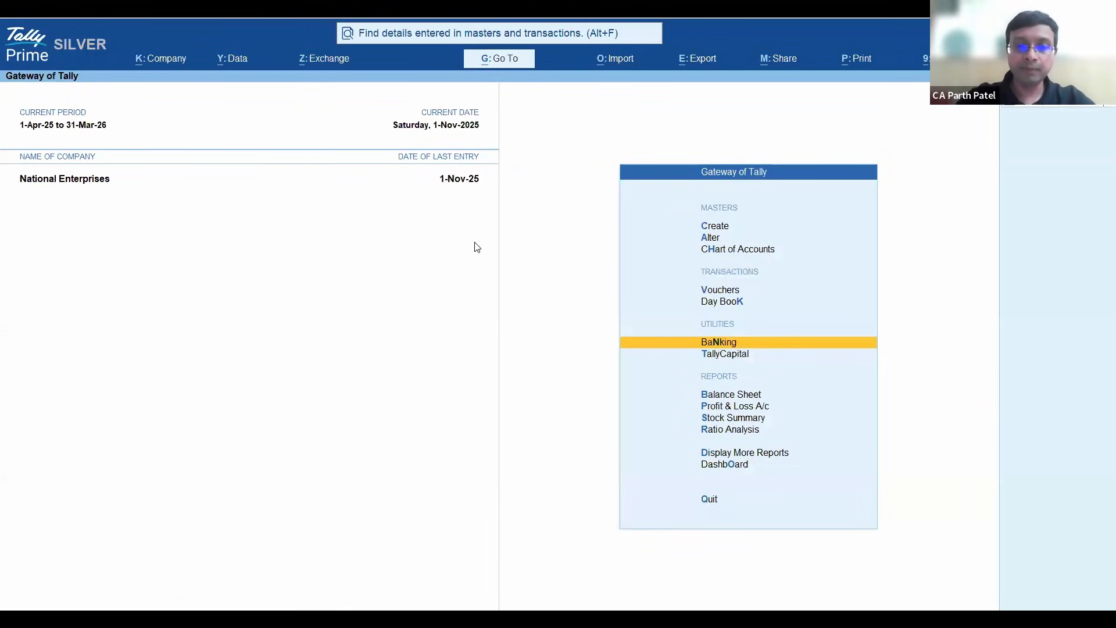
- Open the Ledger Vouchers report for the HDFC - CA-6311 ledger
key("alt+g")
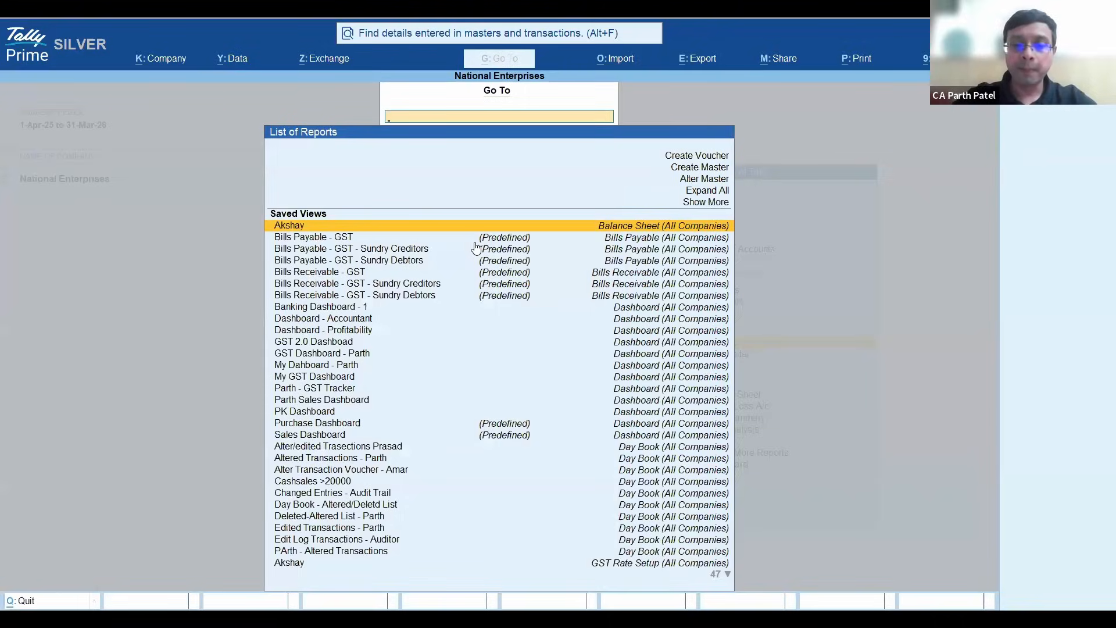
type("Ledger")
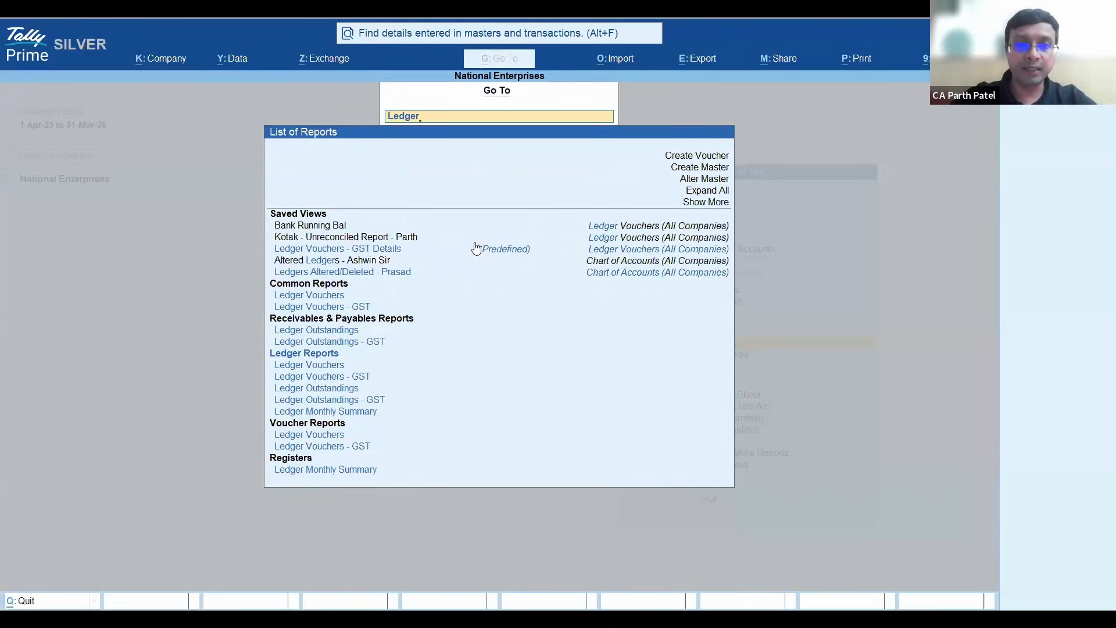
key("Down")
key("Down")
key("Down")
key("Return")
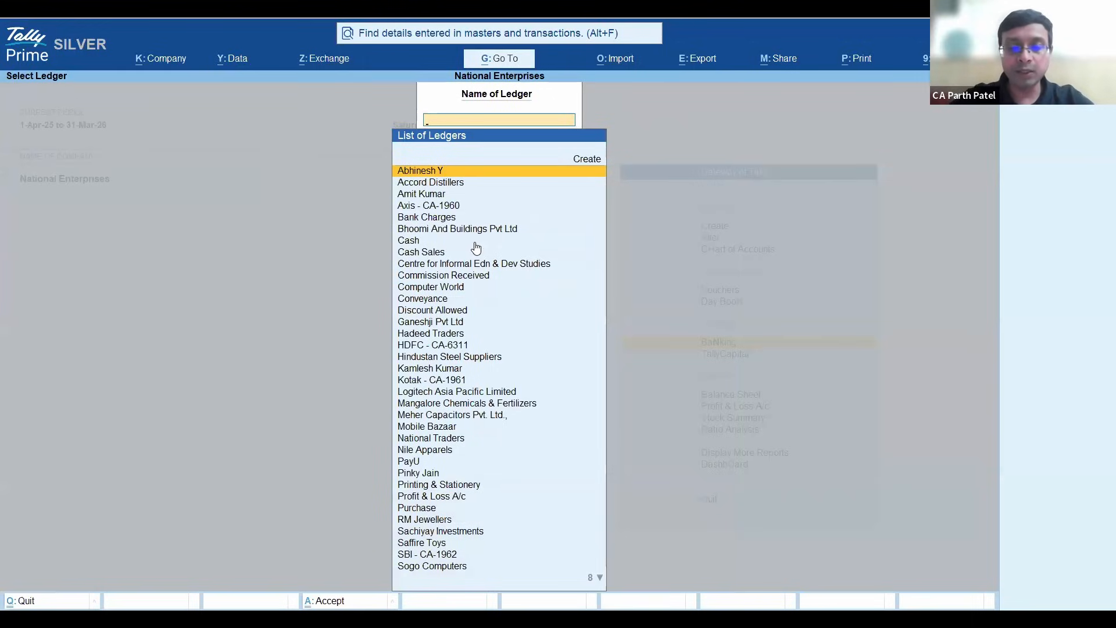
key("Down")
key("Down")
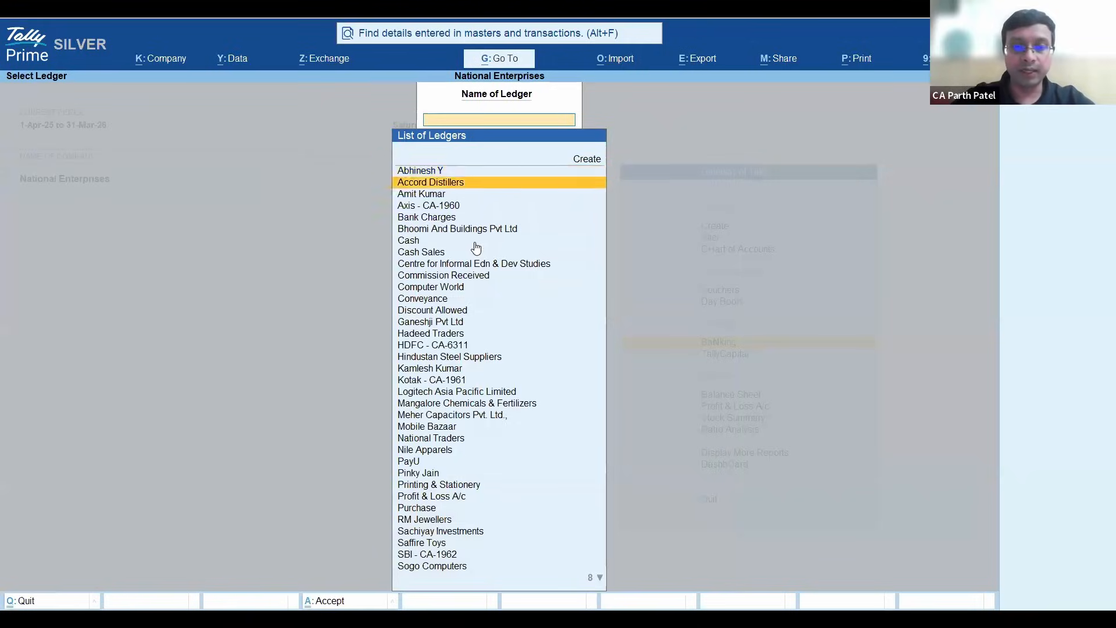
type("Hdf")
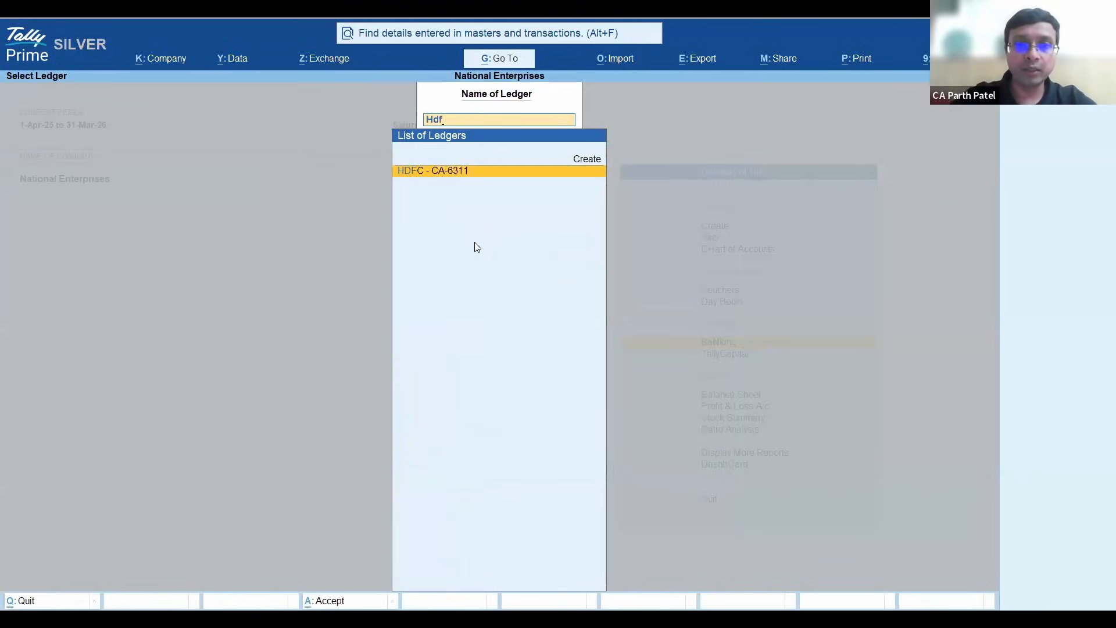
key("Return")
- Set the report period to start from 1-4-2024 and go to the last voucher in the ledger
key("F2")
key("Escape")
key("F2")
type("1-4-2024")
key("Return")
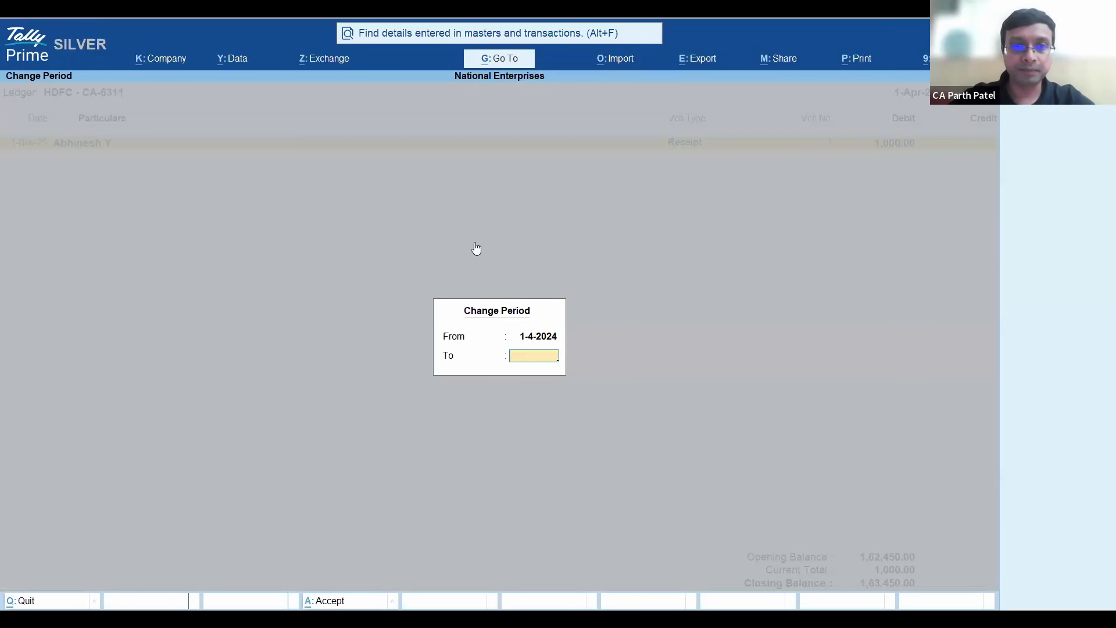
key("Return")
key("Down")
key("Down")
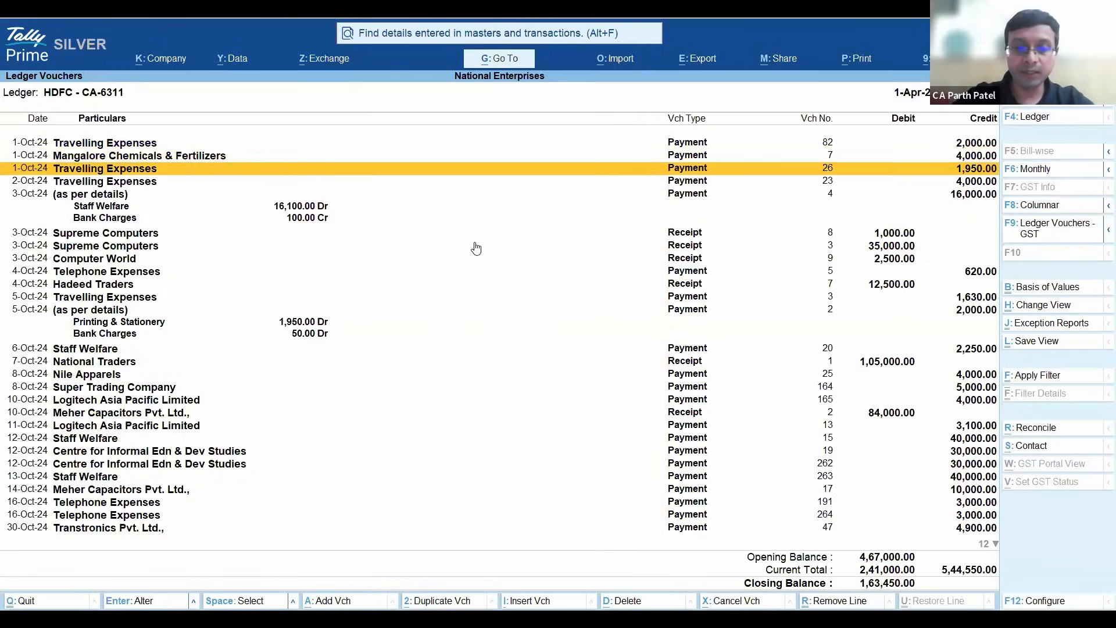
key("End")
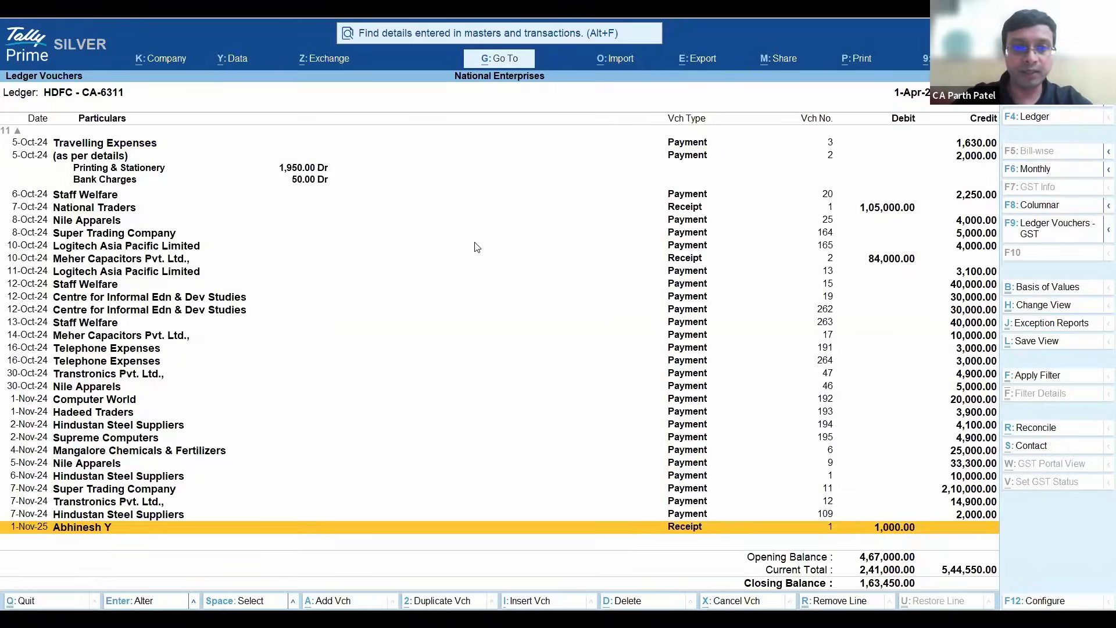
- In the report configuration, set Show Narrations and Show Available Balance as per Bank to Yes
key("F12")
type("y")
key("Return")
key("Return")
key("Return")
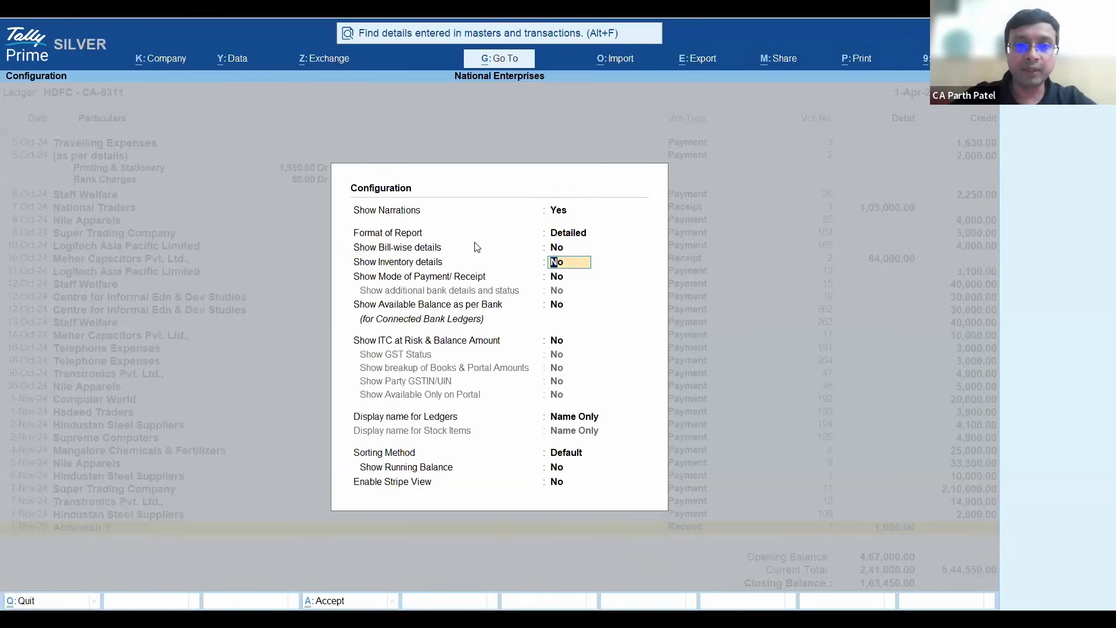
key("Return")
key("Return")
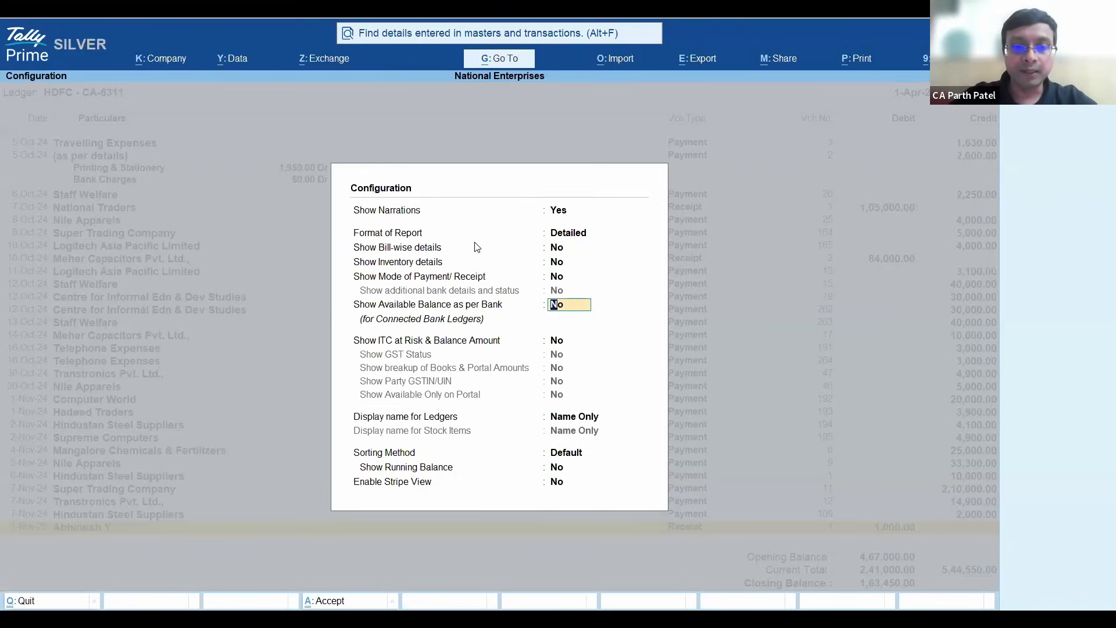
type("y")
- Set Show Mode of Payment/Receipt and Show additional bank details and status to Yes, and apply the configuration
key("Return")
key("Up")
key("Up")
type("y")
key("Return")
type("y")
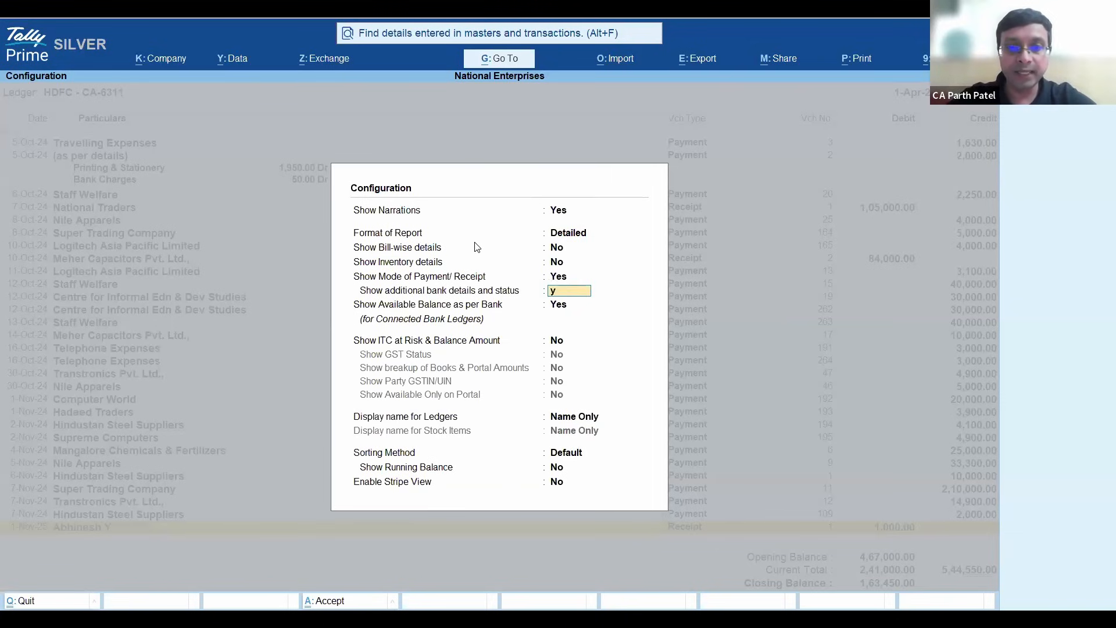
key("Return")
key("ctrl+a")
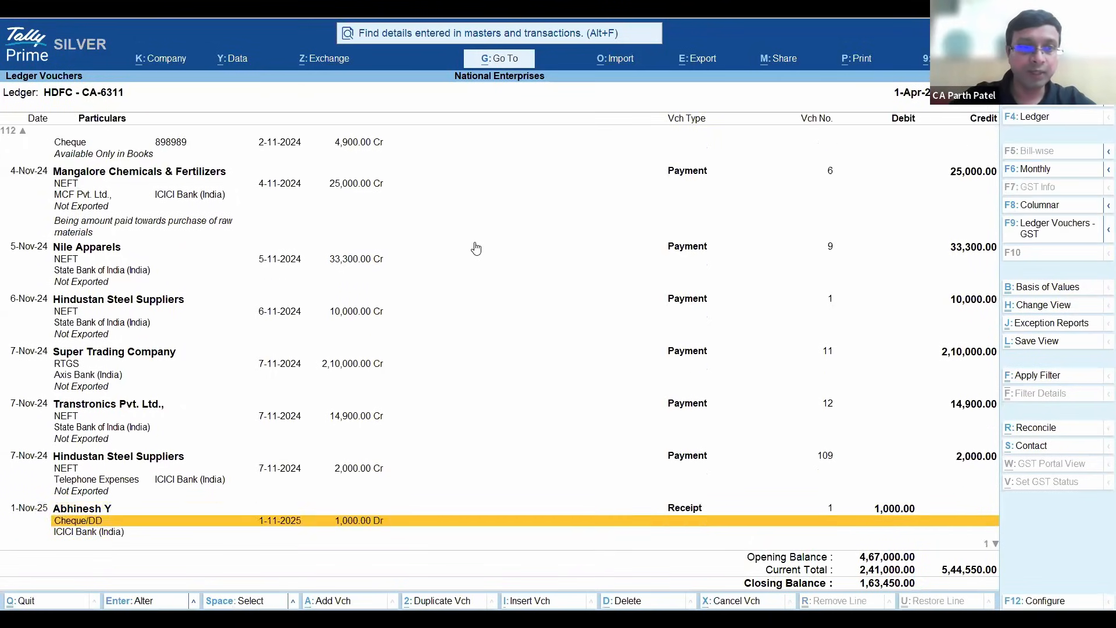
- Examine the reconciliation status, bank dates and narrations of the mid-October 2024 payment vouchers in the ledger
key("Up")
key("Up")
key("Up")
key("Up")
key("Up")
key("Up")
key("Up")
key("Up")
key("Up")
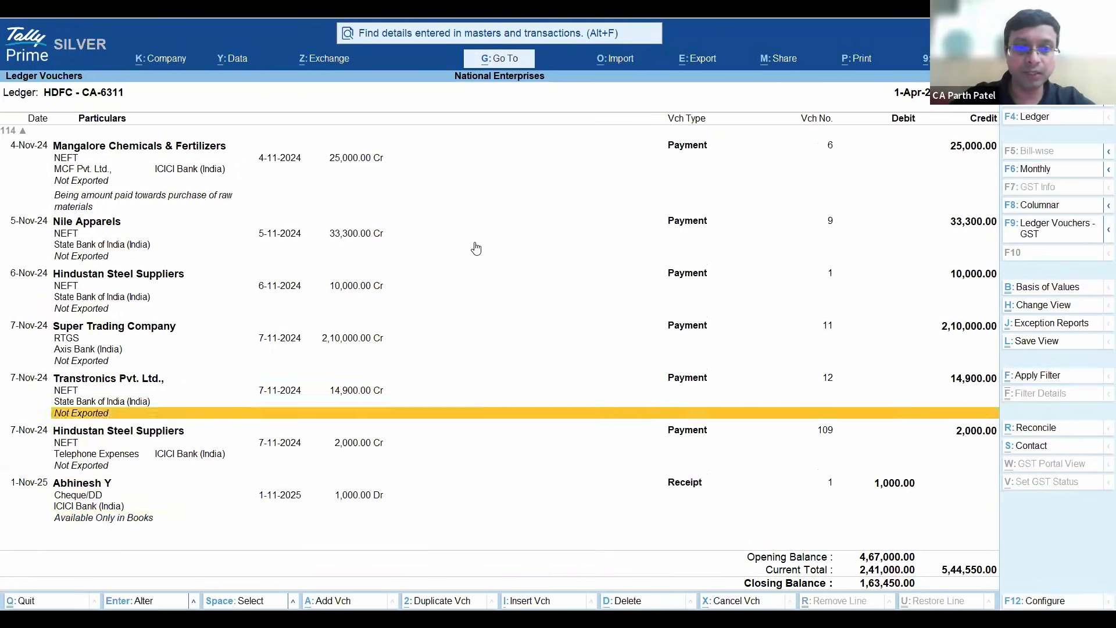
key("Up")
key("Up")
key("Up")
key("Up")
key("Up")
key("Up")
key("Up")
key("Up")
key("Up")
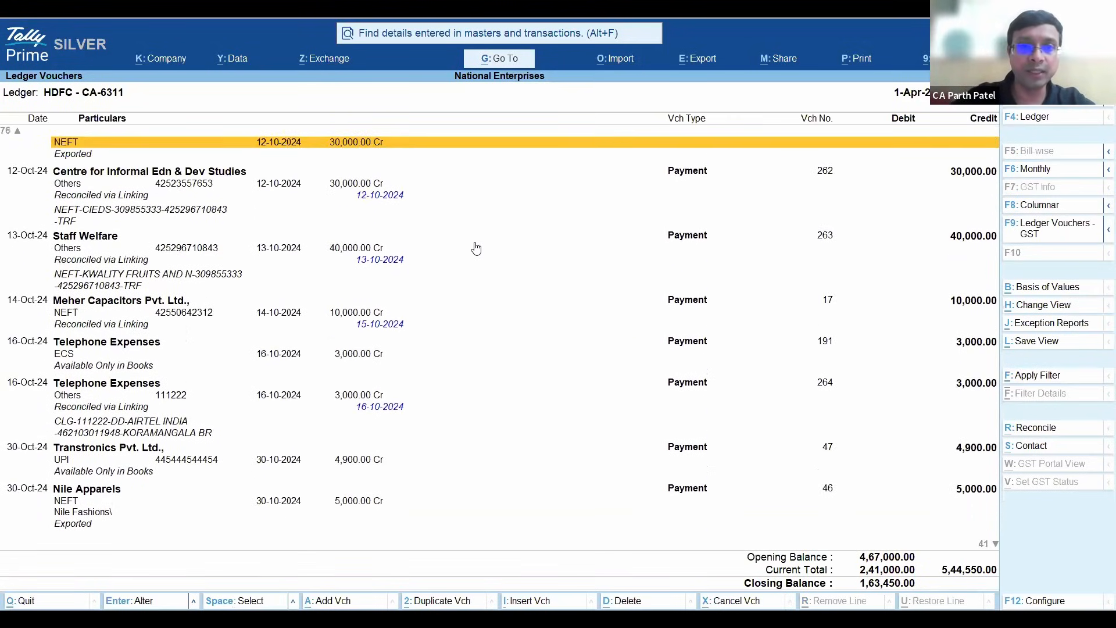
key("Up")
key("Down")
key("Down")
key("Down")
key("Down")
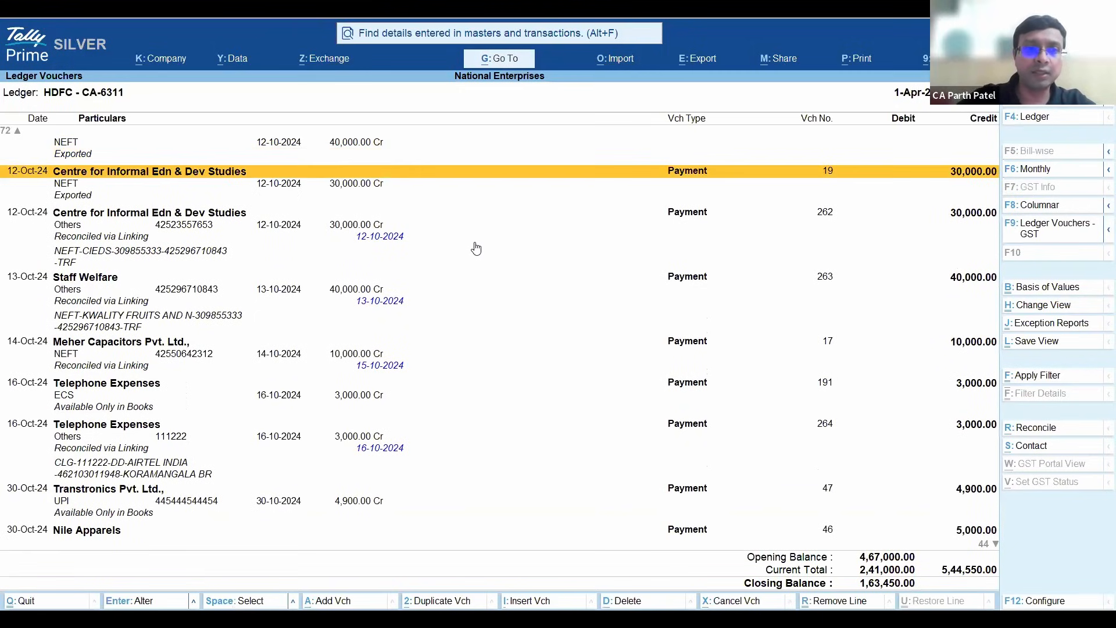
key("Down")
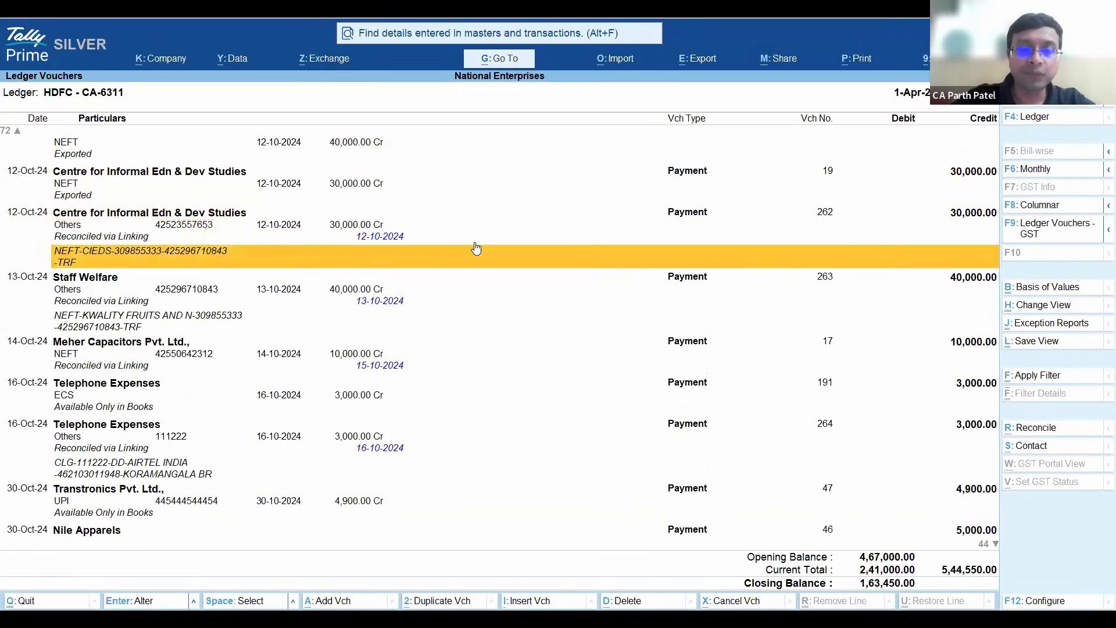
key("Up")
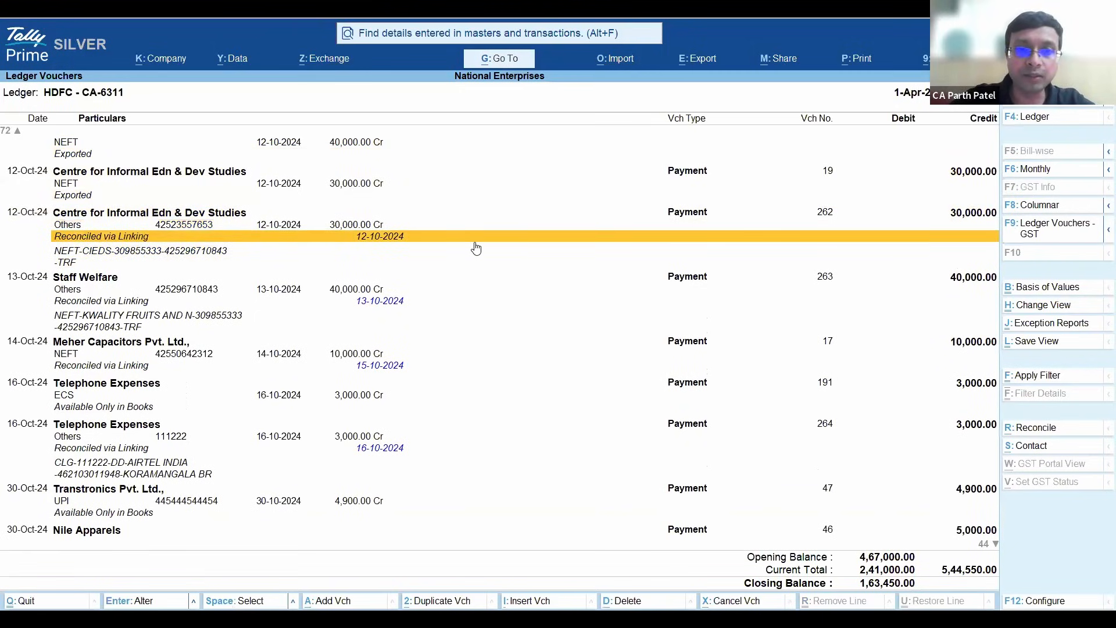
key("Down")
key("Down")
key("Down")
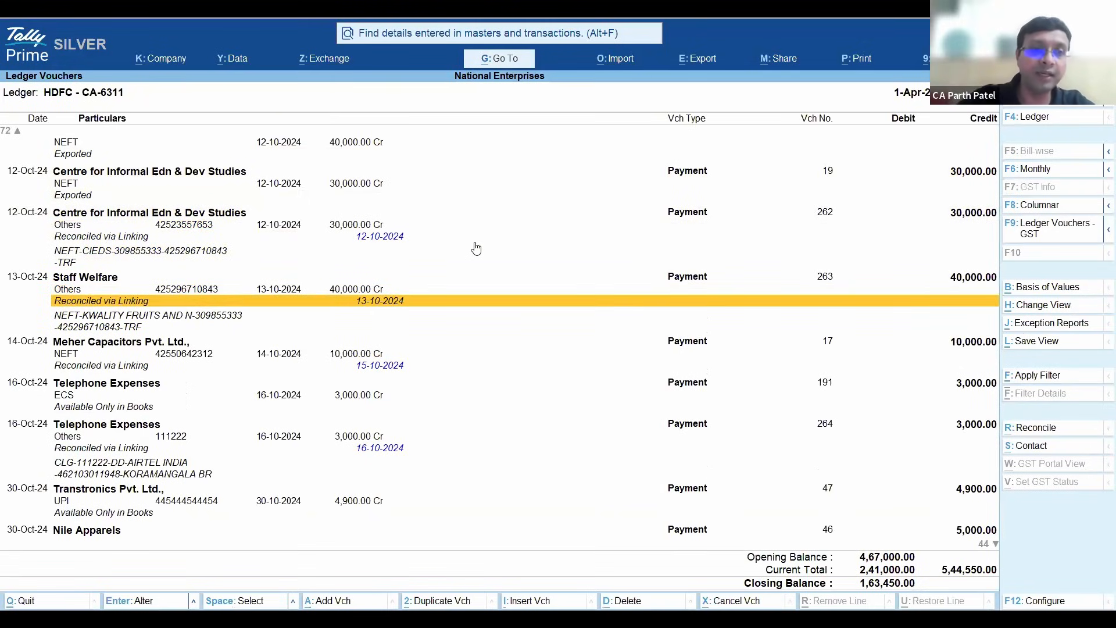
key("Up")
key("Up")
key("Up")
key("Up")
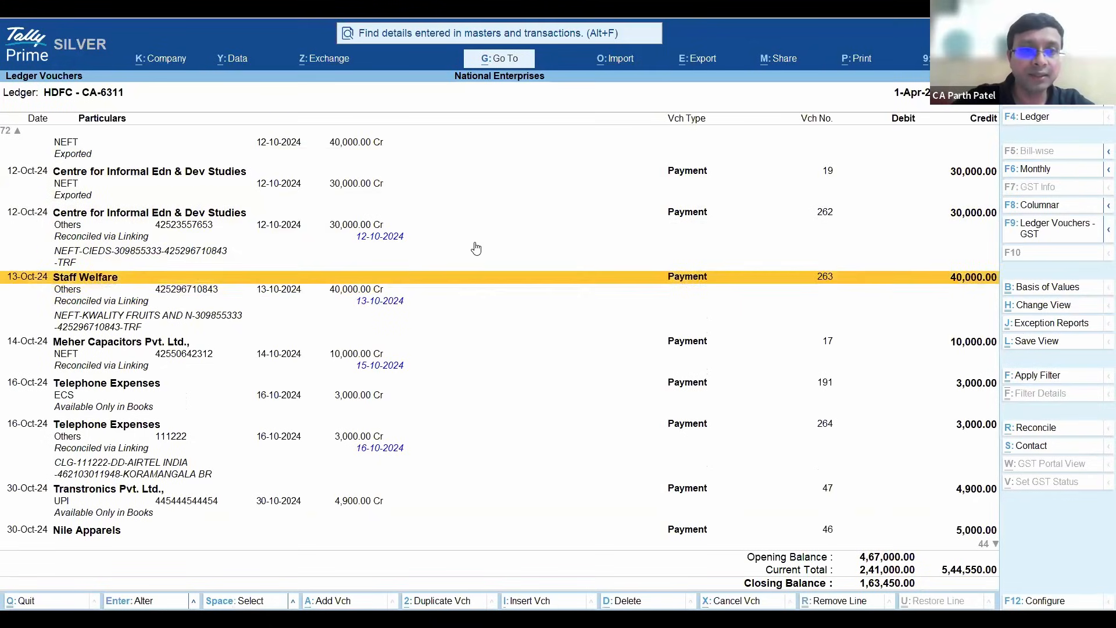
key("Down")
key("Up")
key("Up")
key("Down")
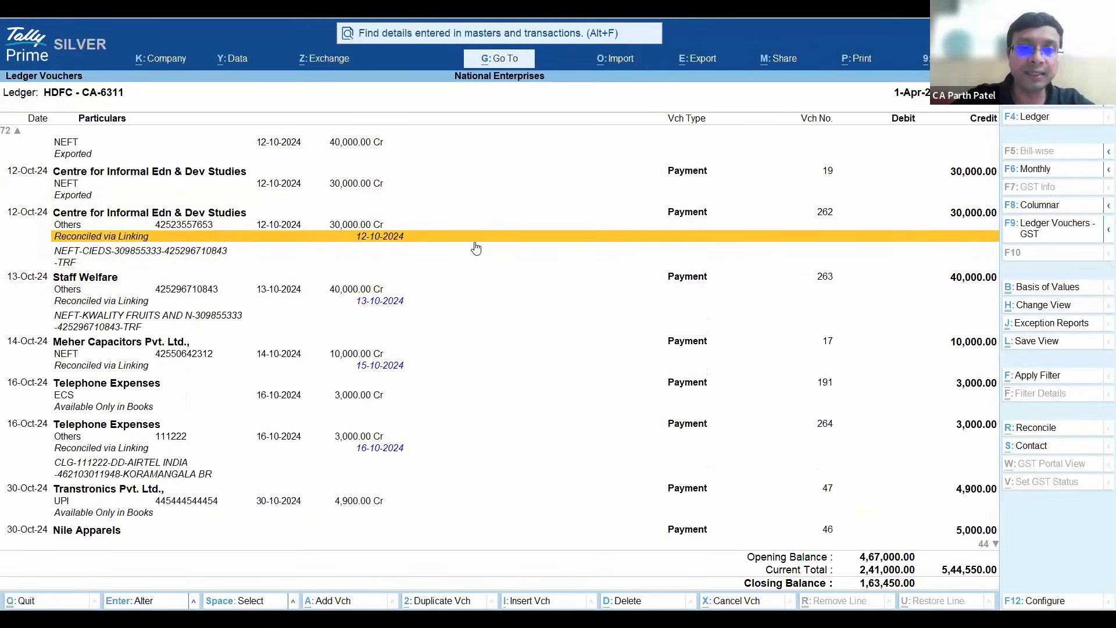
key("Down")
key("Down")
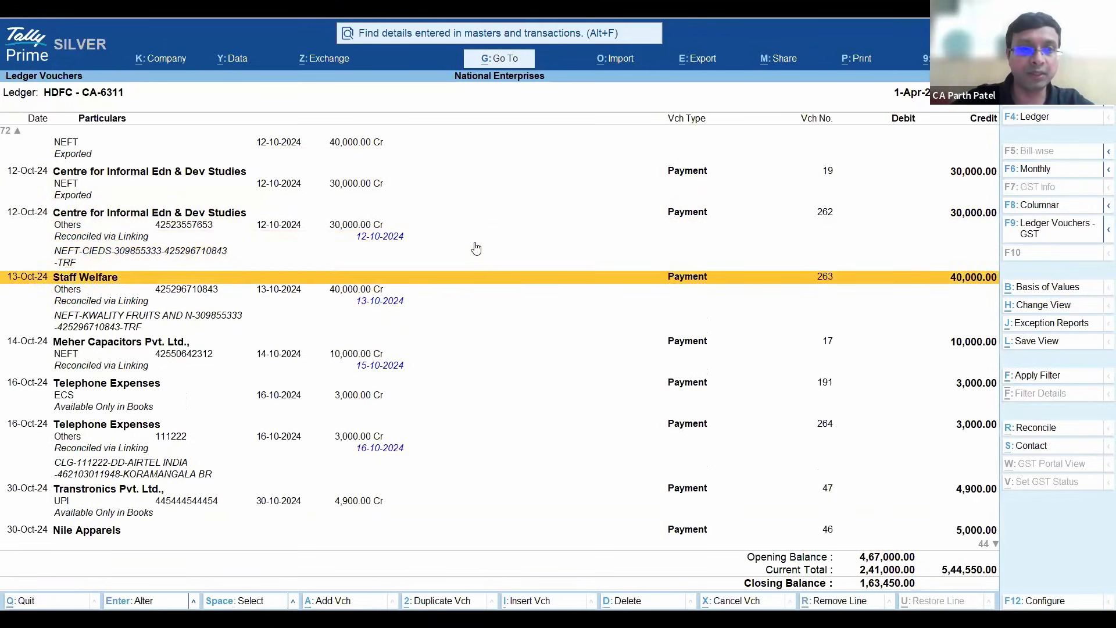
- Open the 13-Oct-24 Staff Welfare payment voucher and proceed to its bank allocations
key("Down")
key("Up")
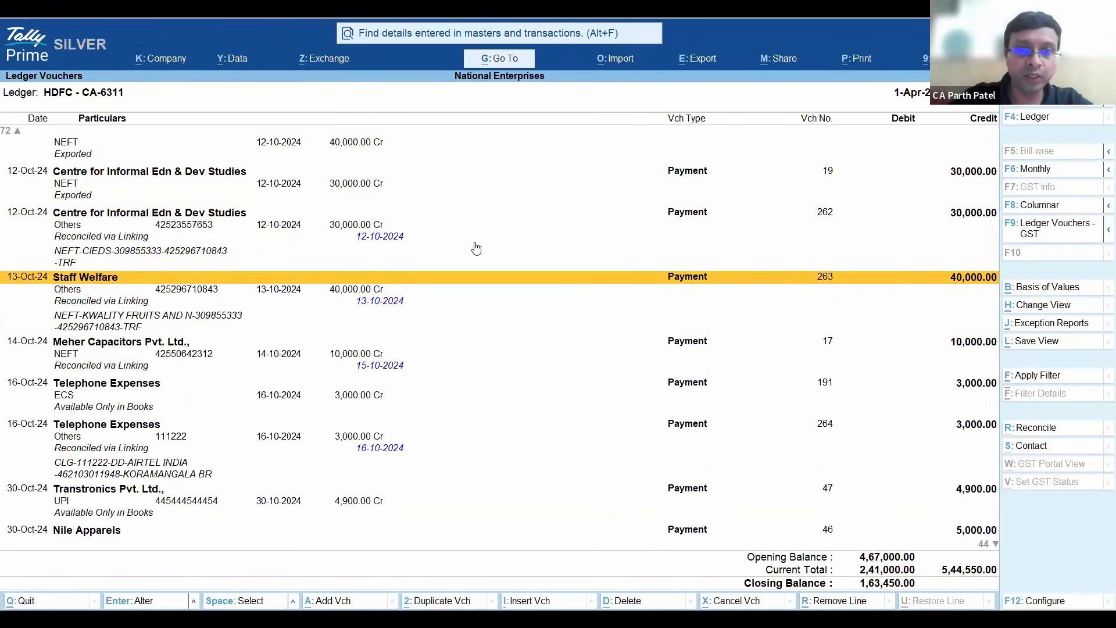
key("Return")
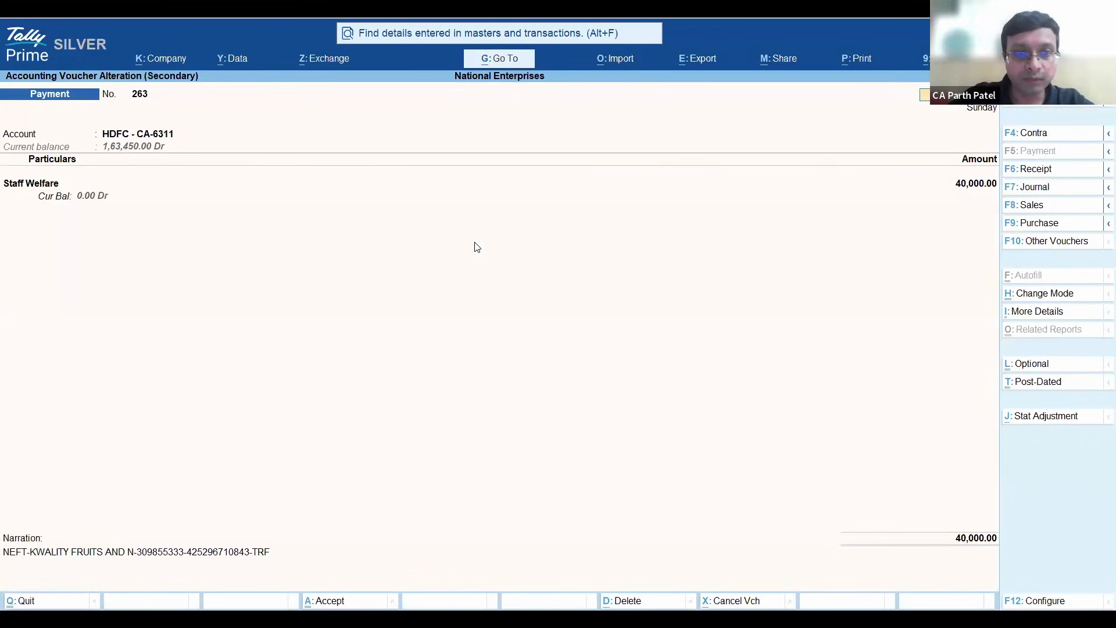
key("Return")
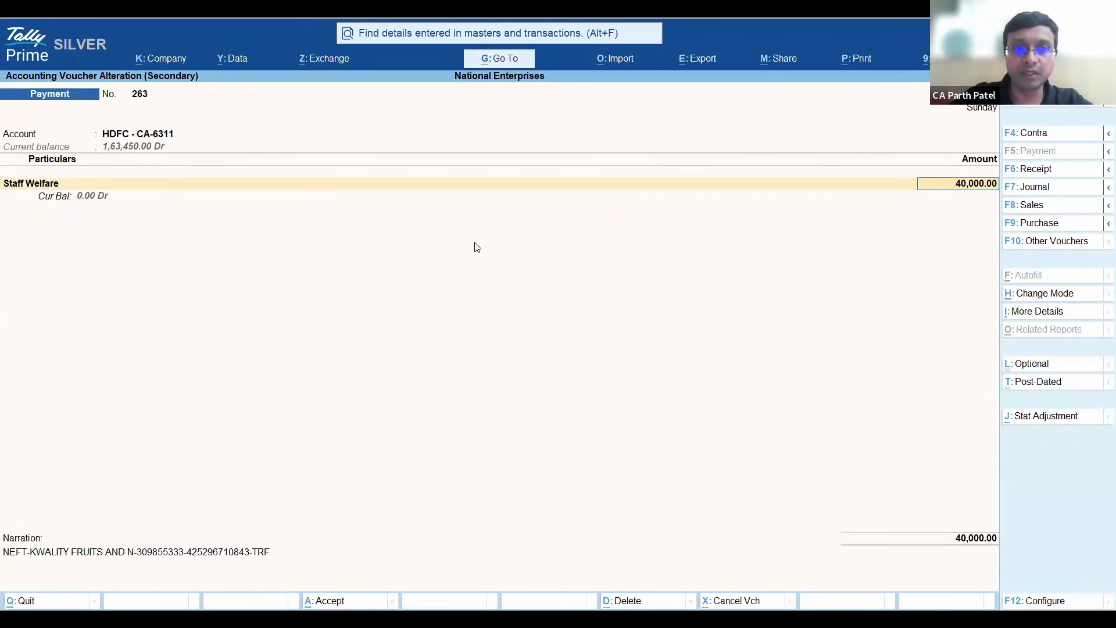
key("Return")
key("Return")
key("Return")
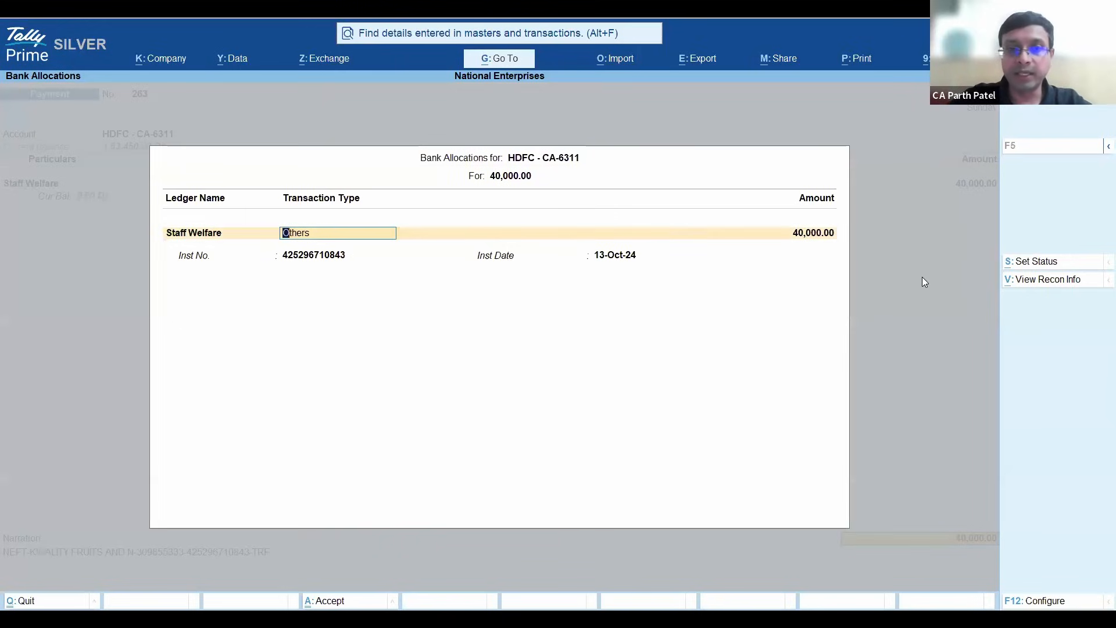
- View the reconciliation info for the Staff Welfare payment and compare the book entry with its linked bank entry
left_click(1052, 285)
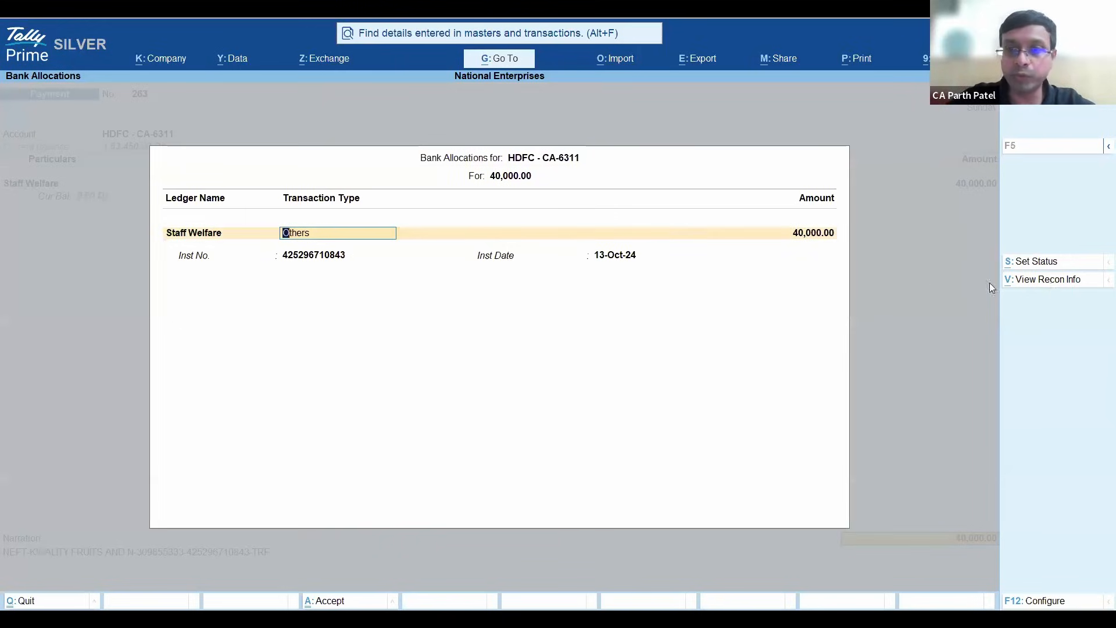
key("Down")
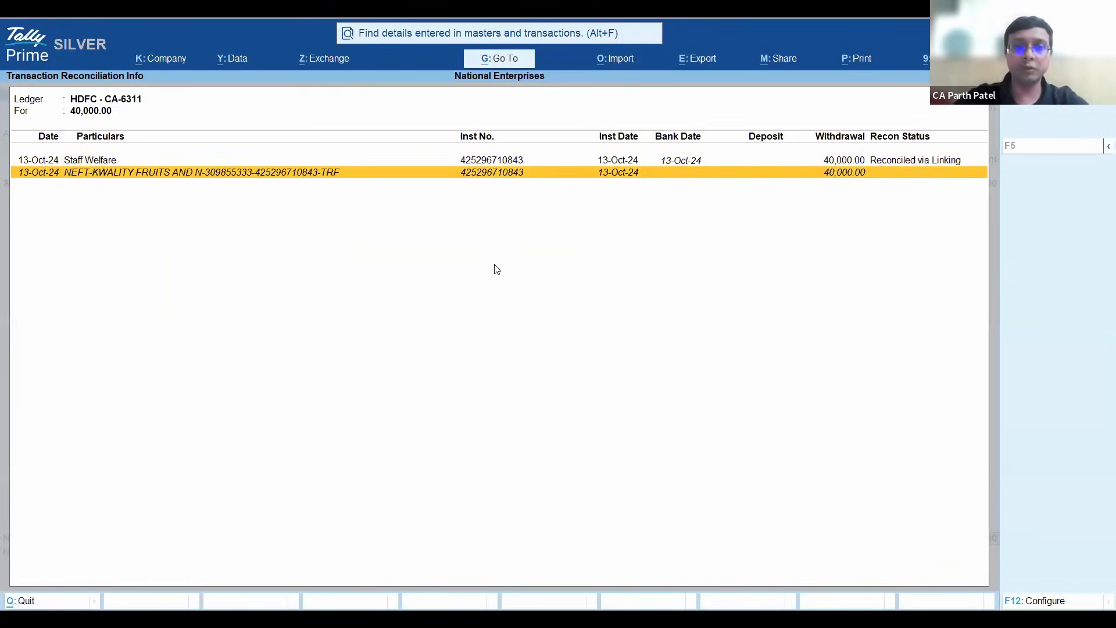
key("Up")
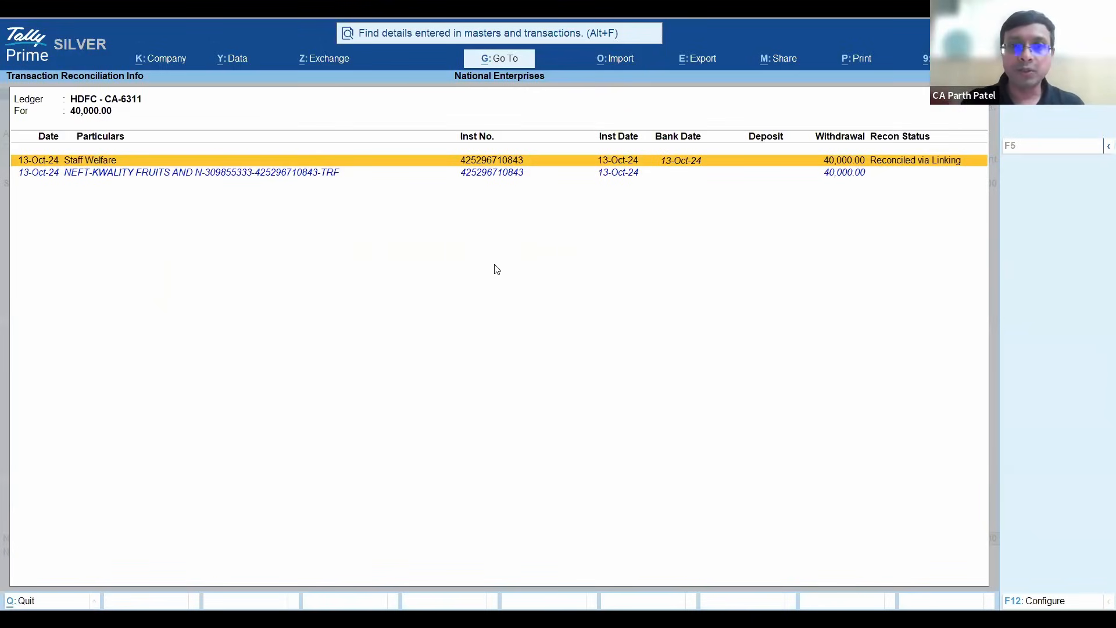
left_click(300, 174)
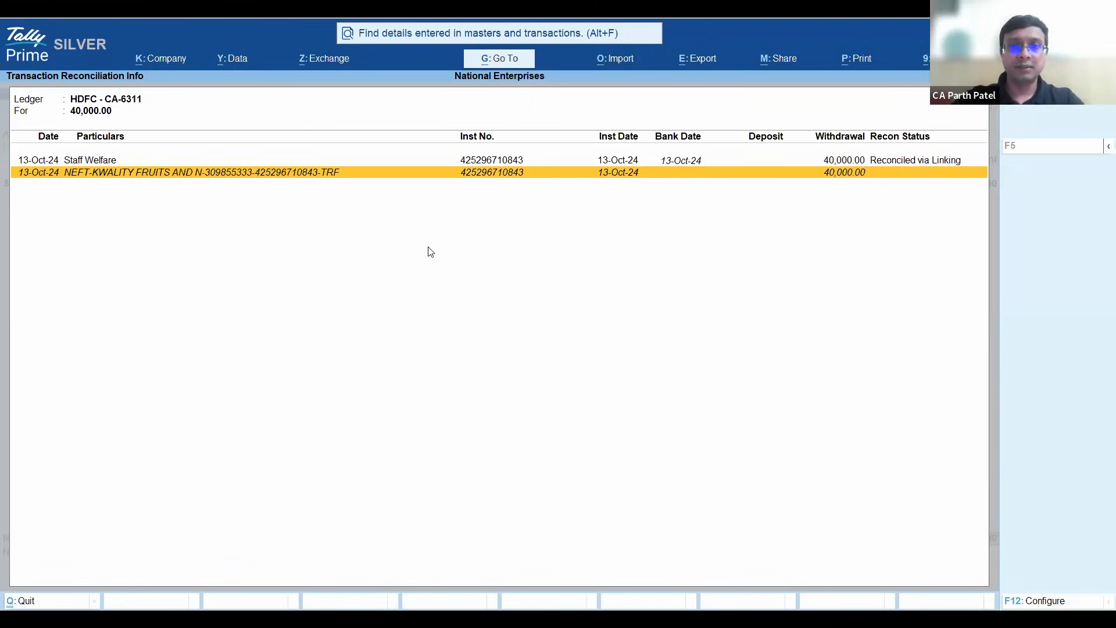
- Close the reconciliation info, leave the Staff Welfare payment voucher without saving changes, and return to the Gateway of Tally
key("Escape")
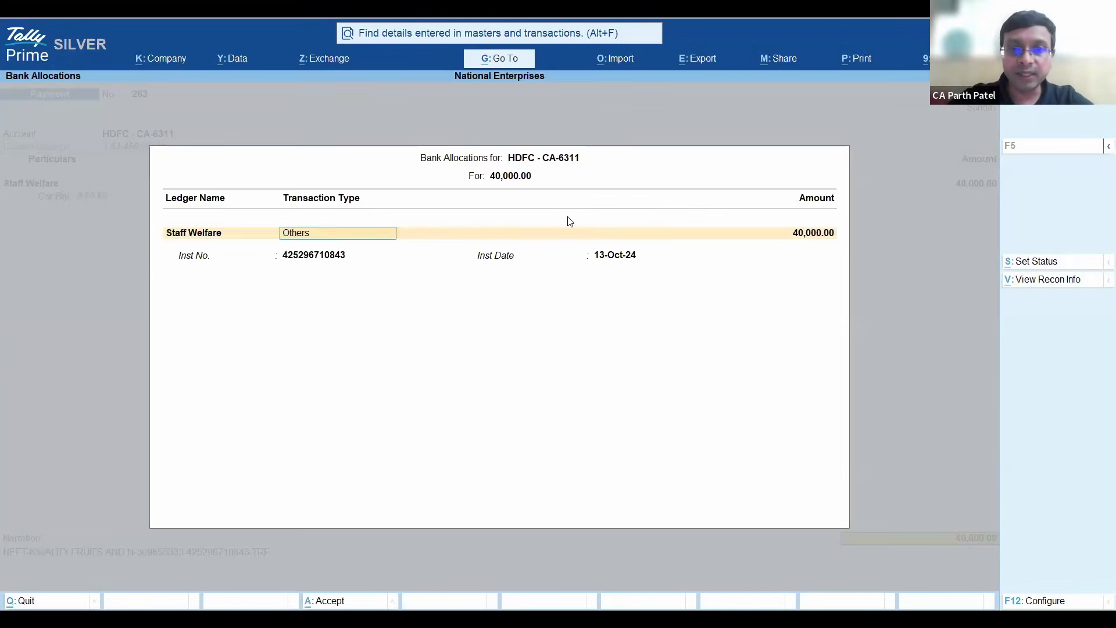
key("BackSpace")
key("Escape")
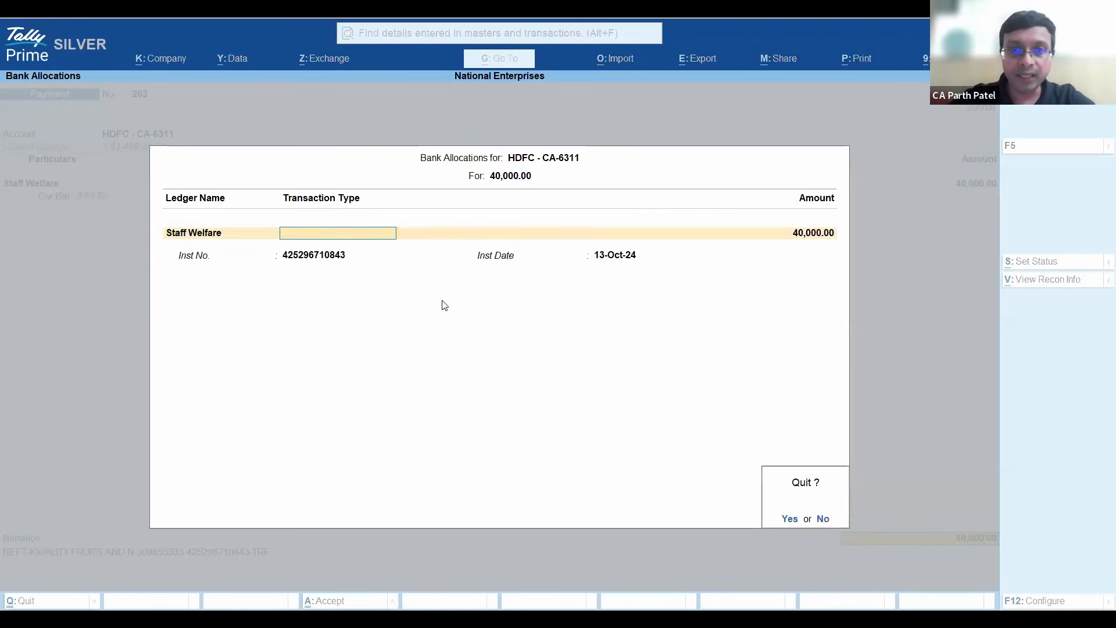
key("y")
key("Escape")
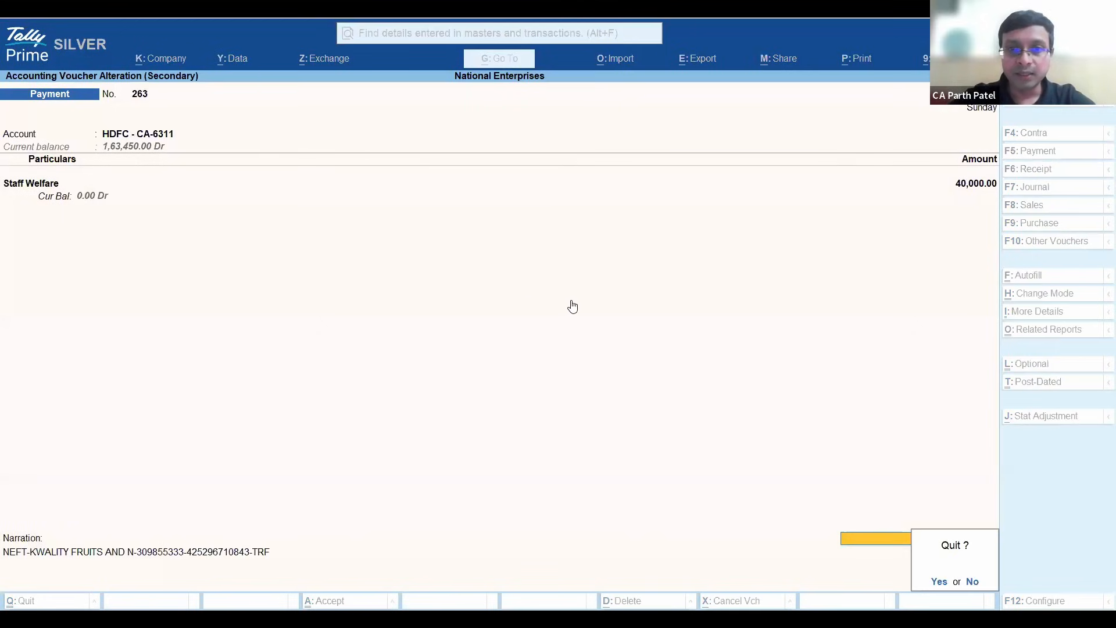
key("y")
key("Escape")
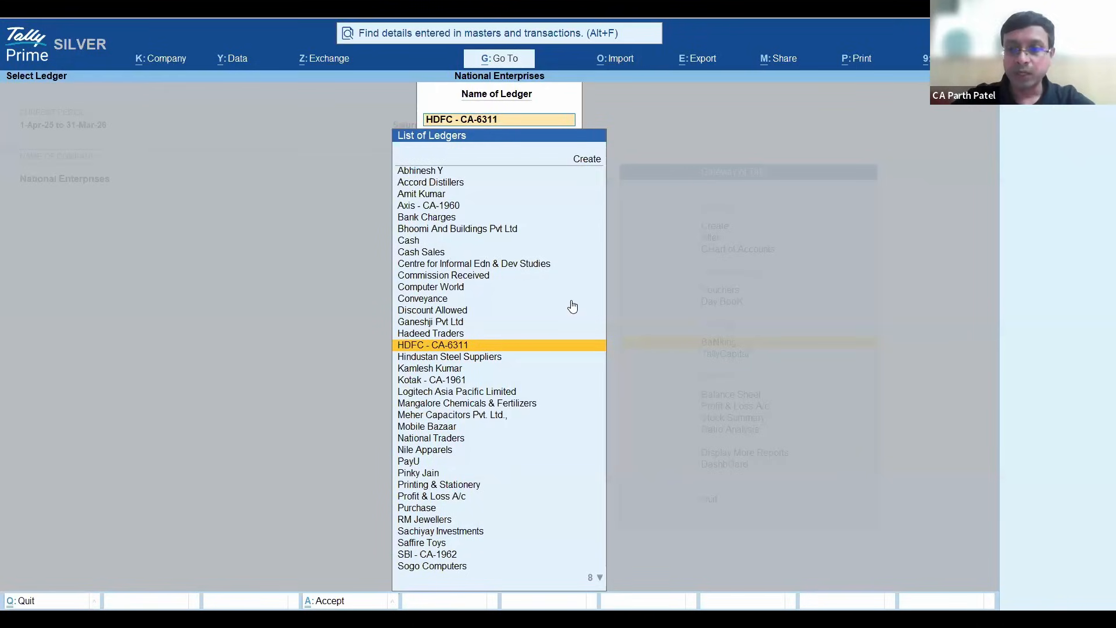
key("Escape")
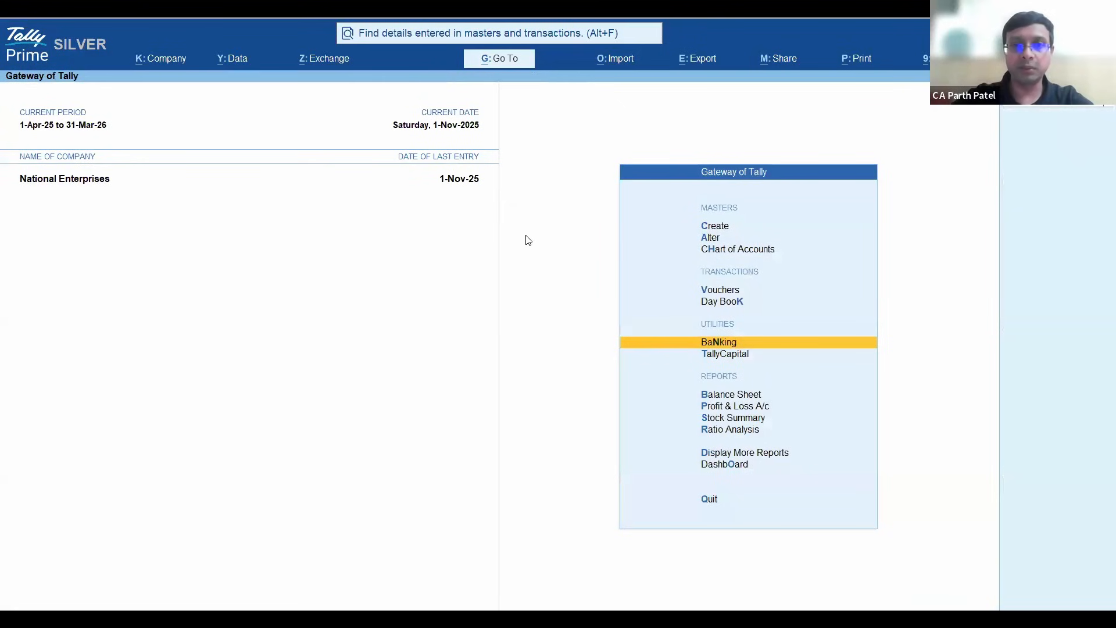
key("Escape")
key("n")
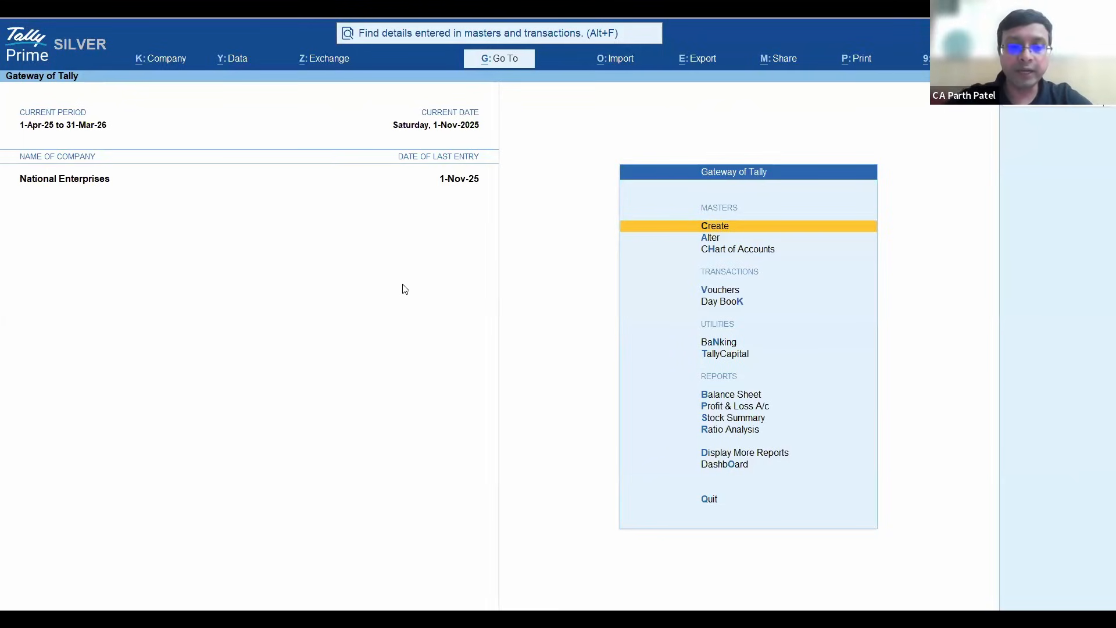
- Examine the connected banking options available for logging in, sending payments, and getting statements and balances
key("alt+z")
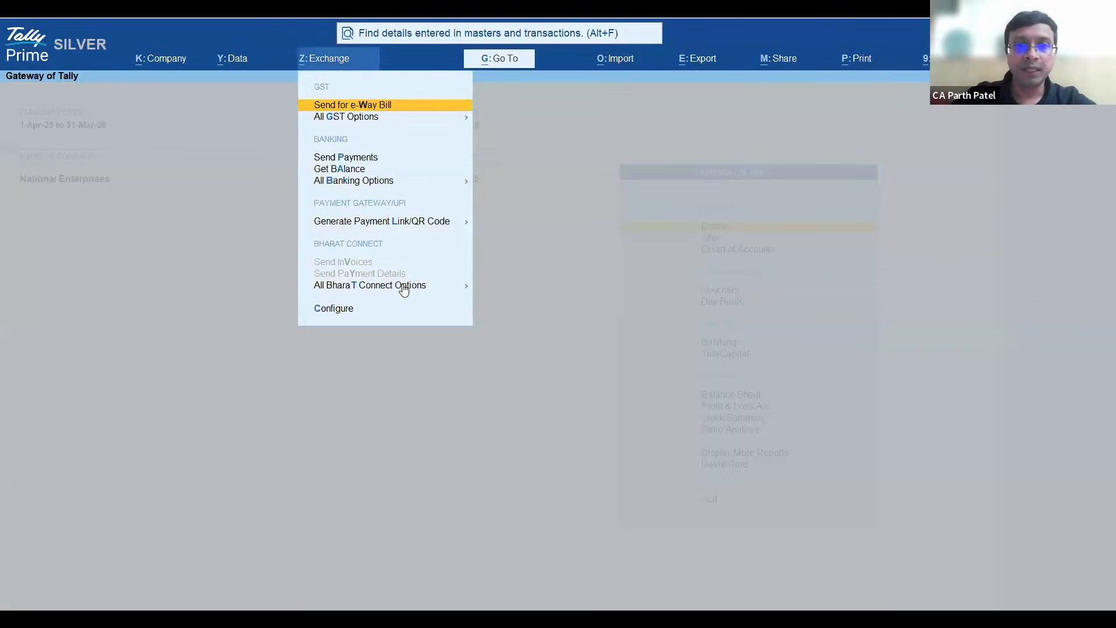
key("Down")
key("Down")
key("Down")
key("Down")
key("Return")
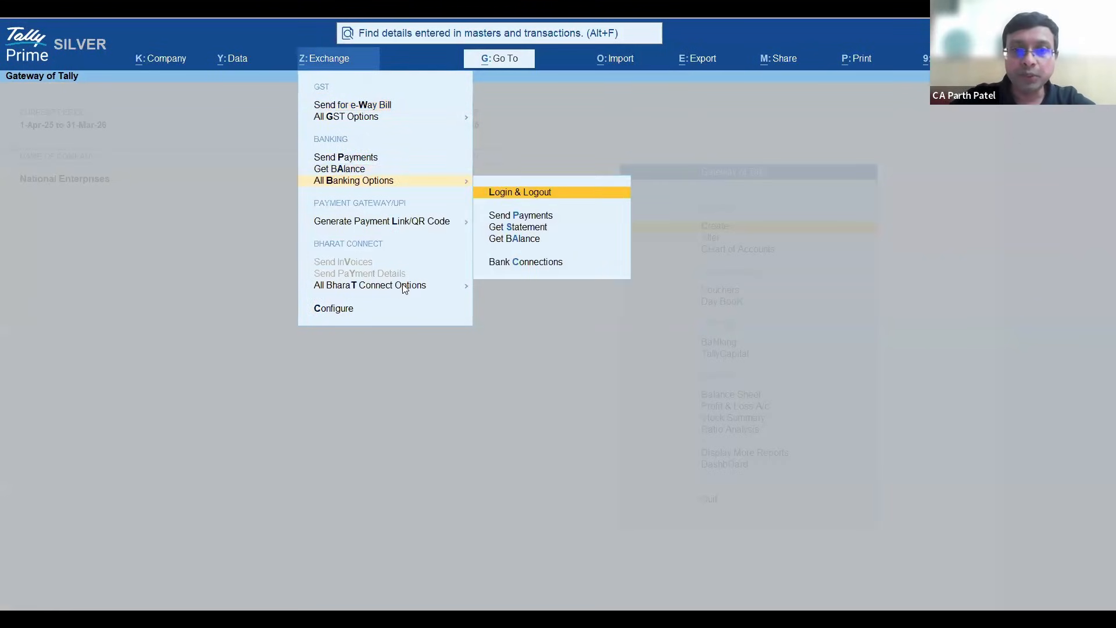
key("Down")
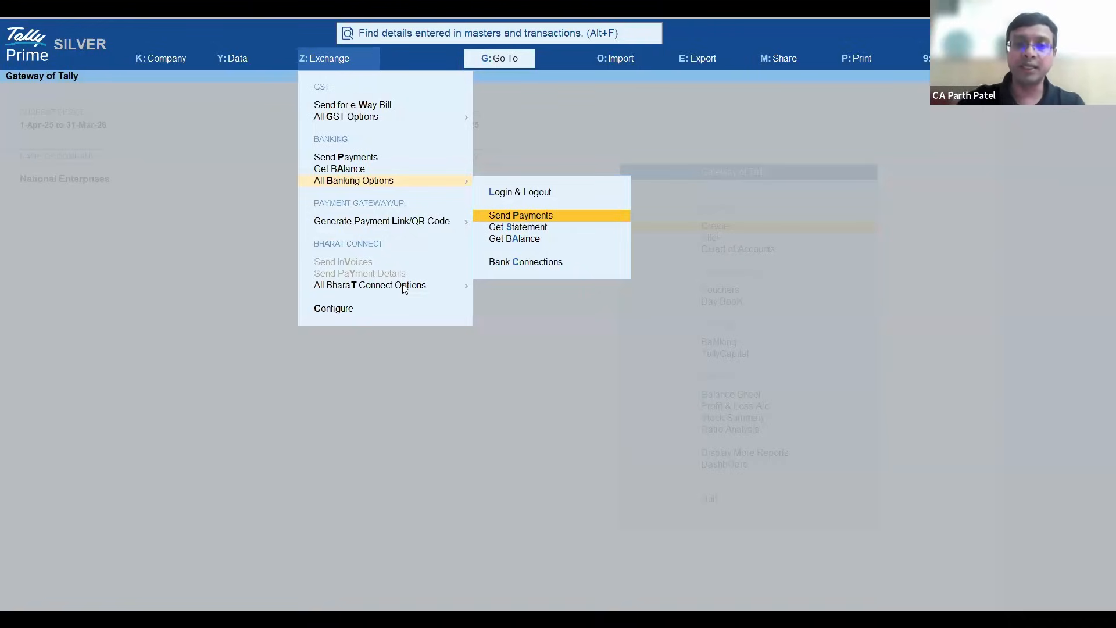
key("Up")
key("Down")
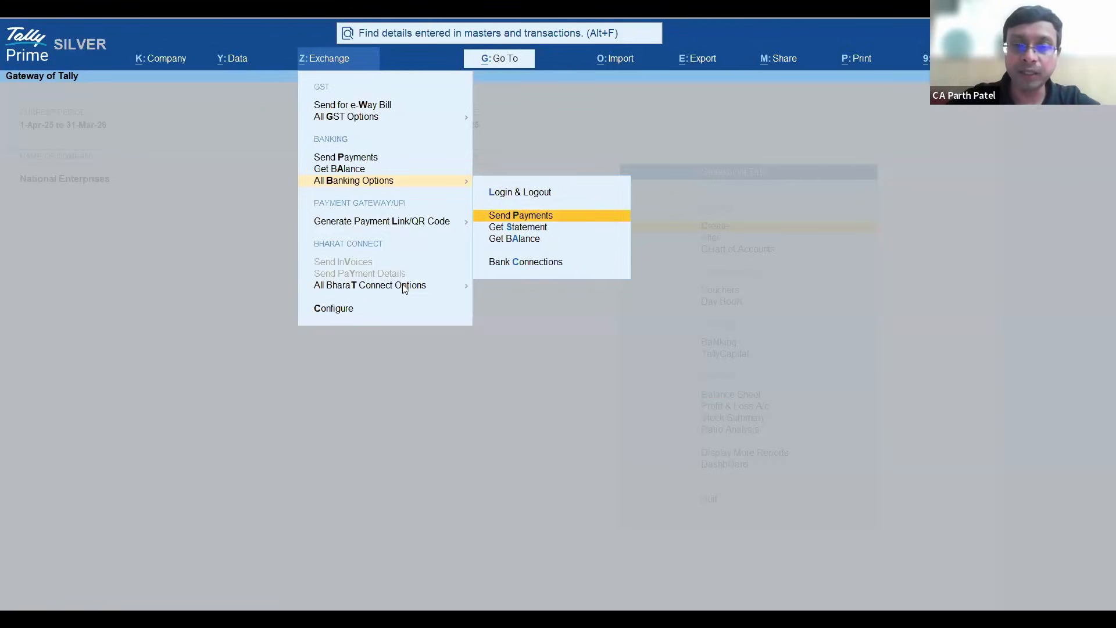
key("Down")
key("Up")
key("Up")
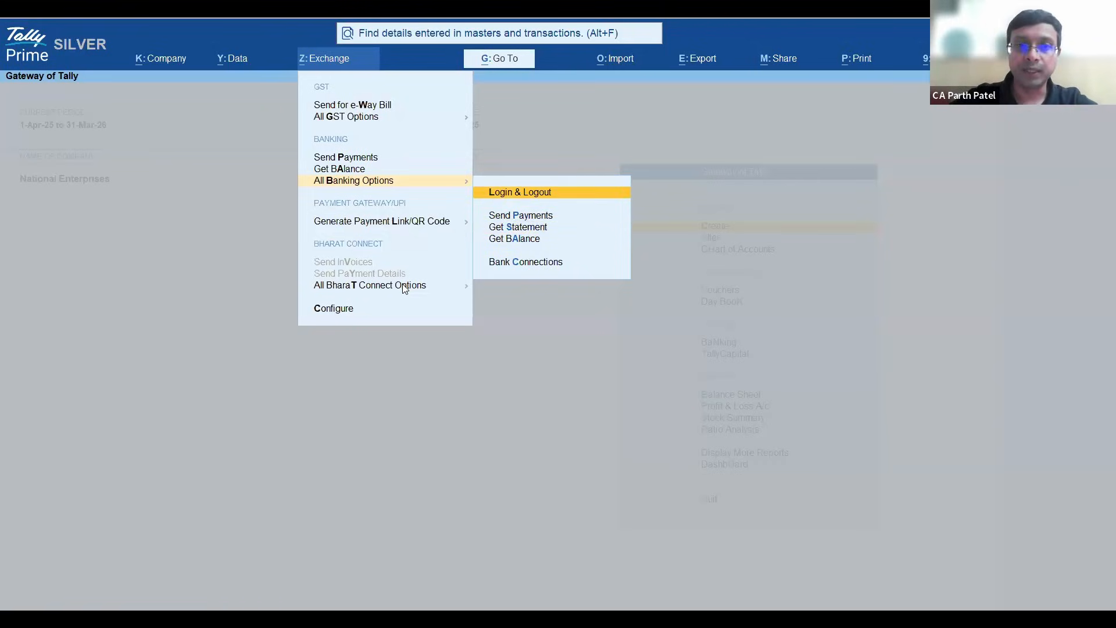
key("Down")
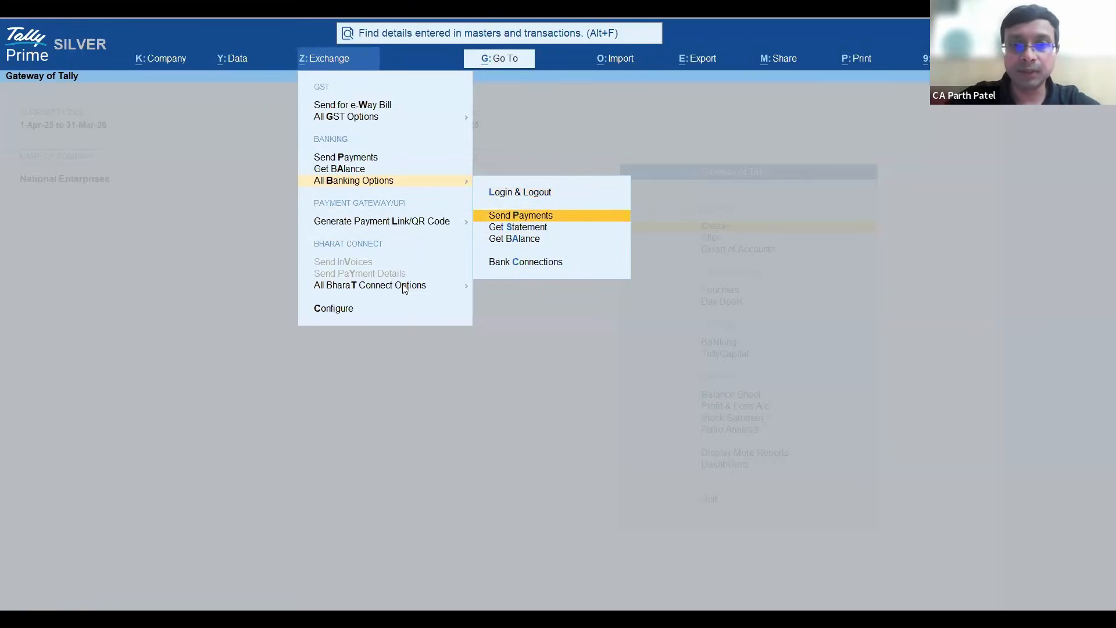
key("Down")
key("Up")
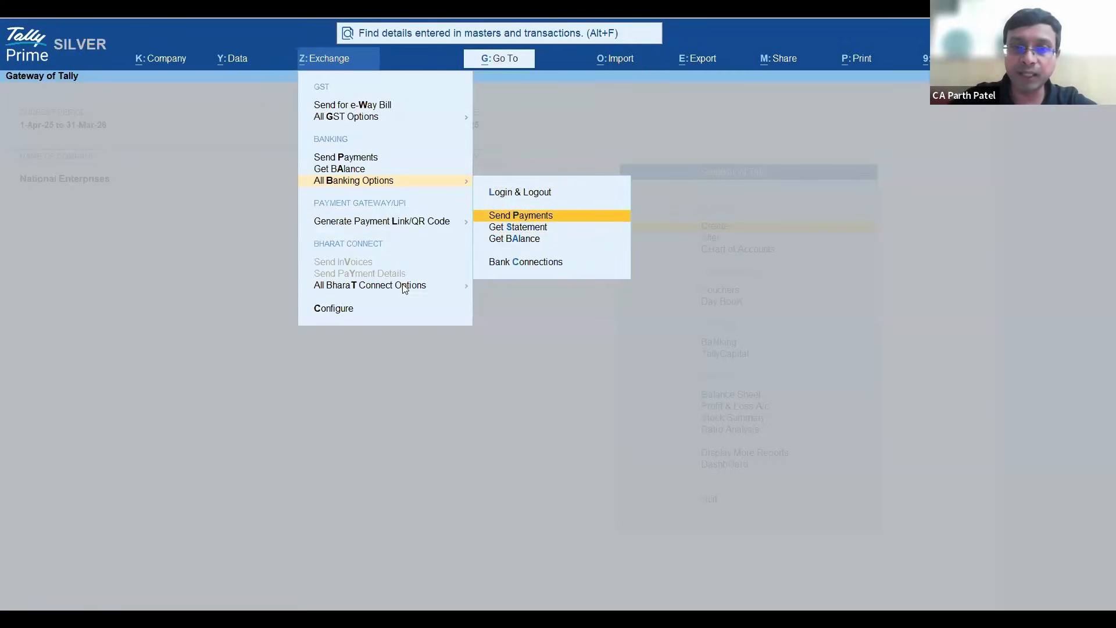
- Open Bank Connections by logging in to Connected Banking with the Tally.NET password, review the connected banks, and close the list
key("Down")
key("Down")
key("Down")
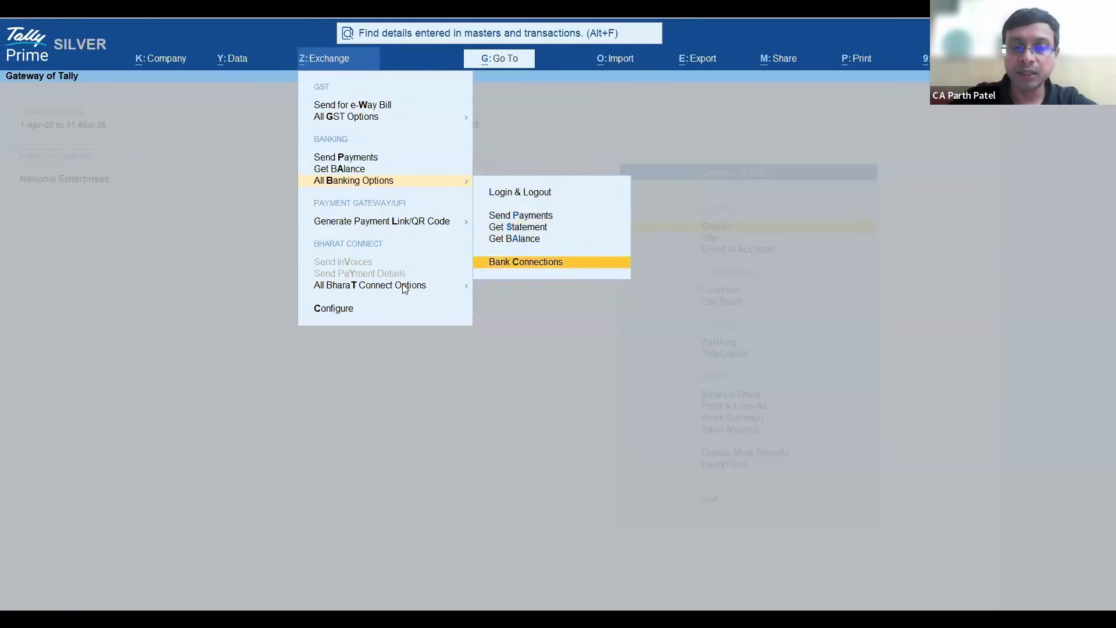
key("Return")
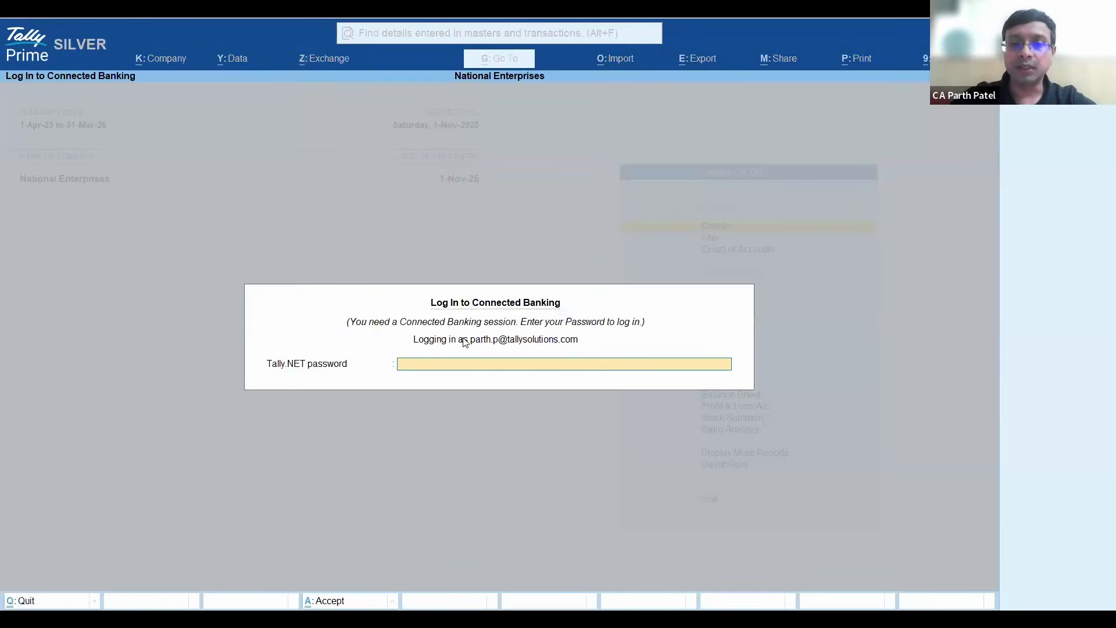
type("*")
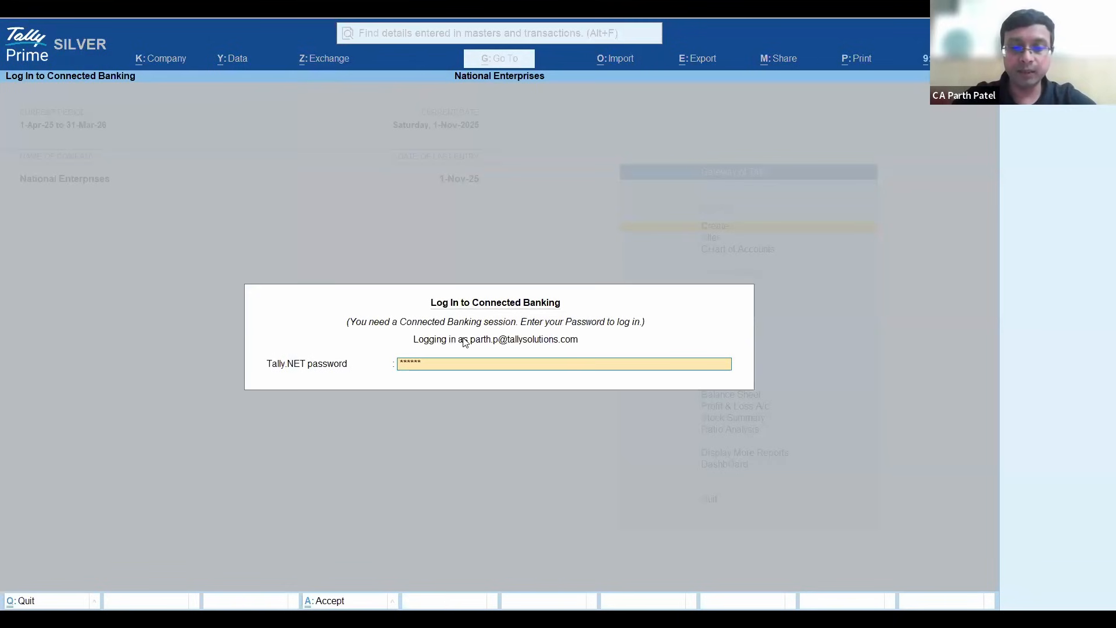
key("Return")
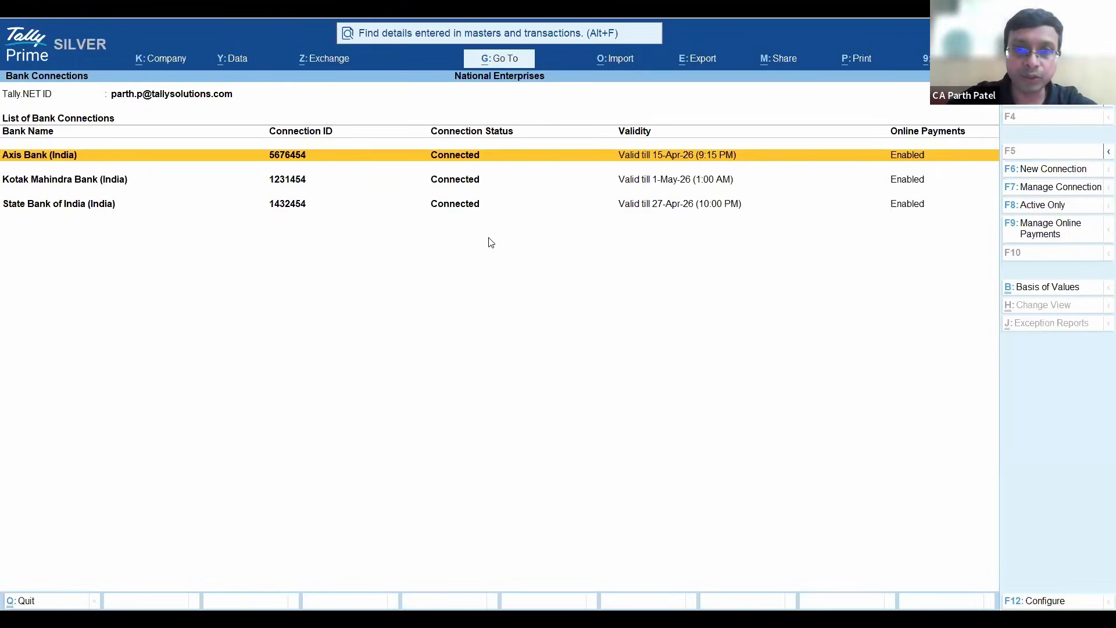
key("Escape")
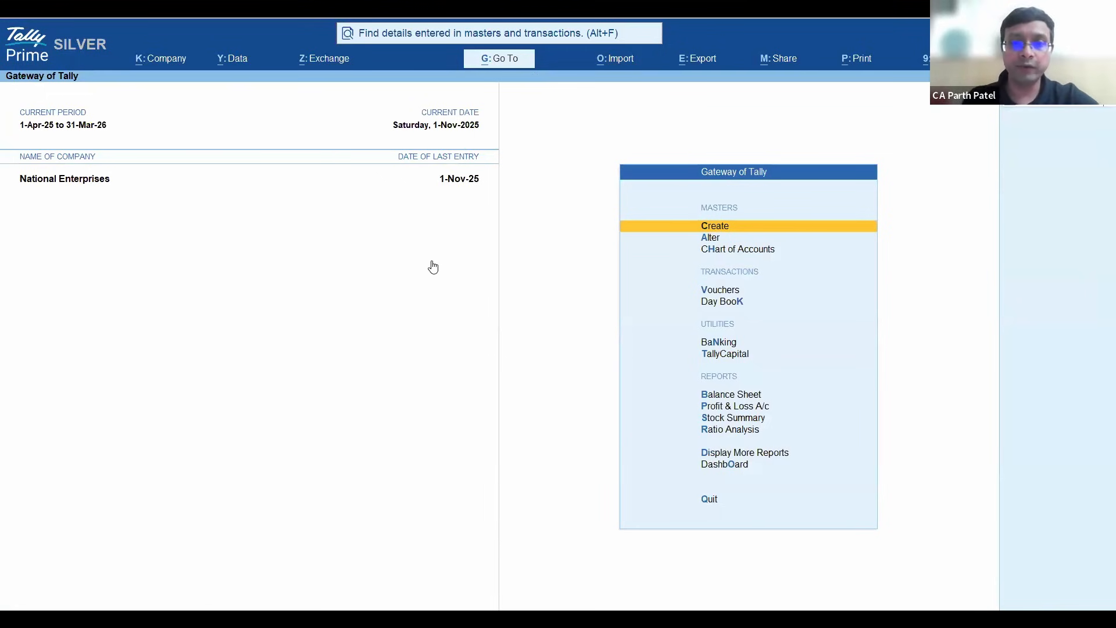
- Open the Ledger Outstandings report for Hindustan Steel Suppliers
key("alt+g")
type("Ledger")
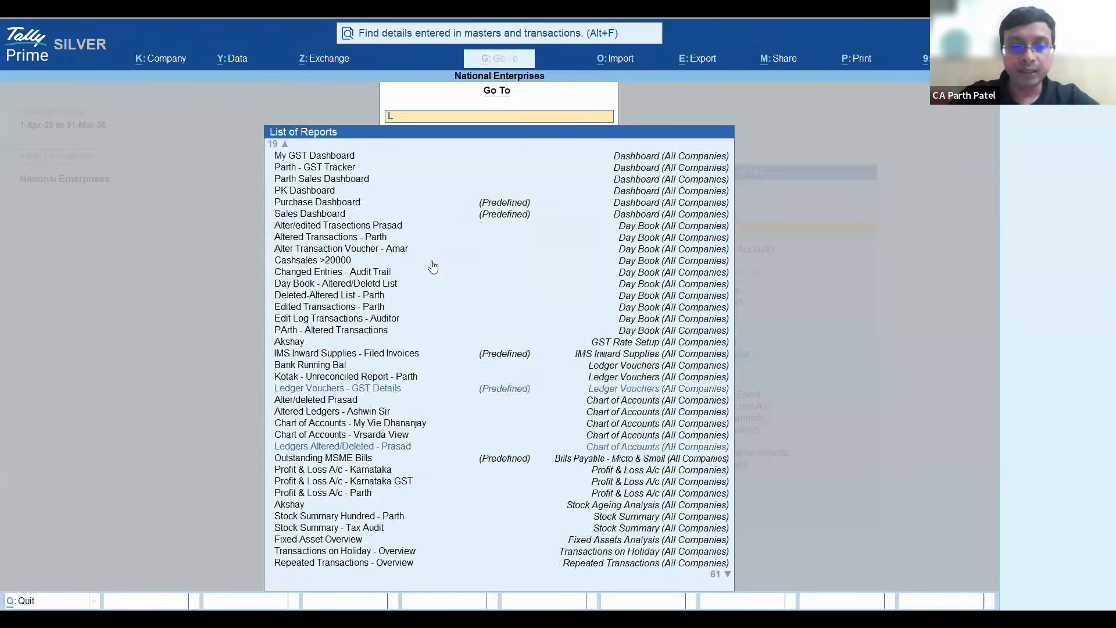
key("Down")
key("Down")
key("Down")
key("Down")
key("Down")
key("Down")
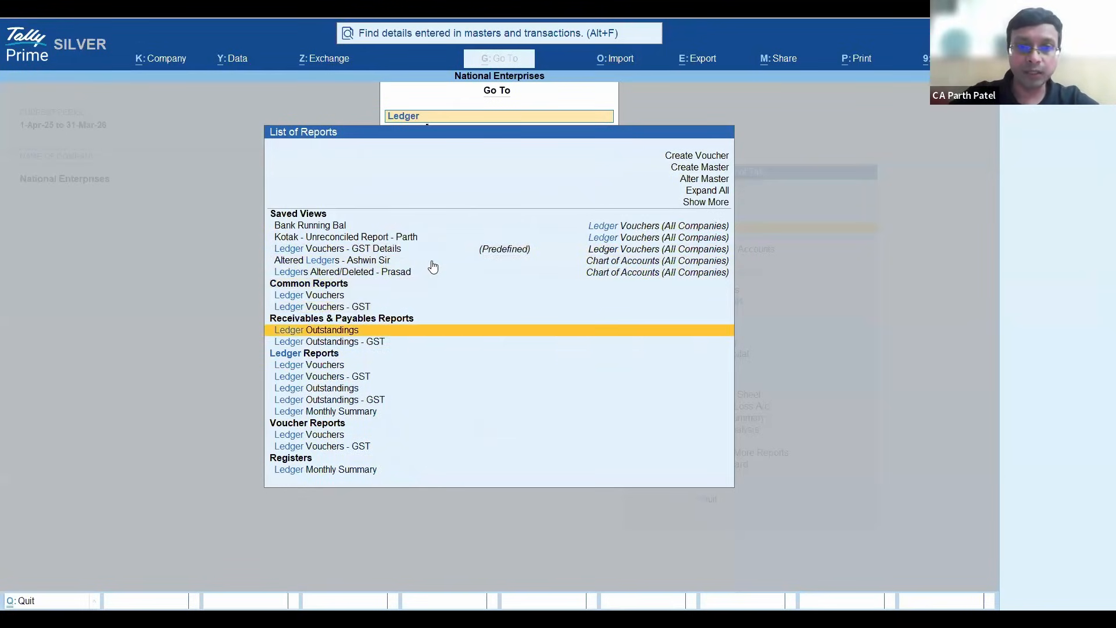
key("Return")
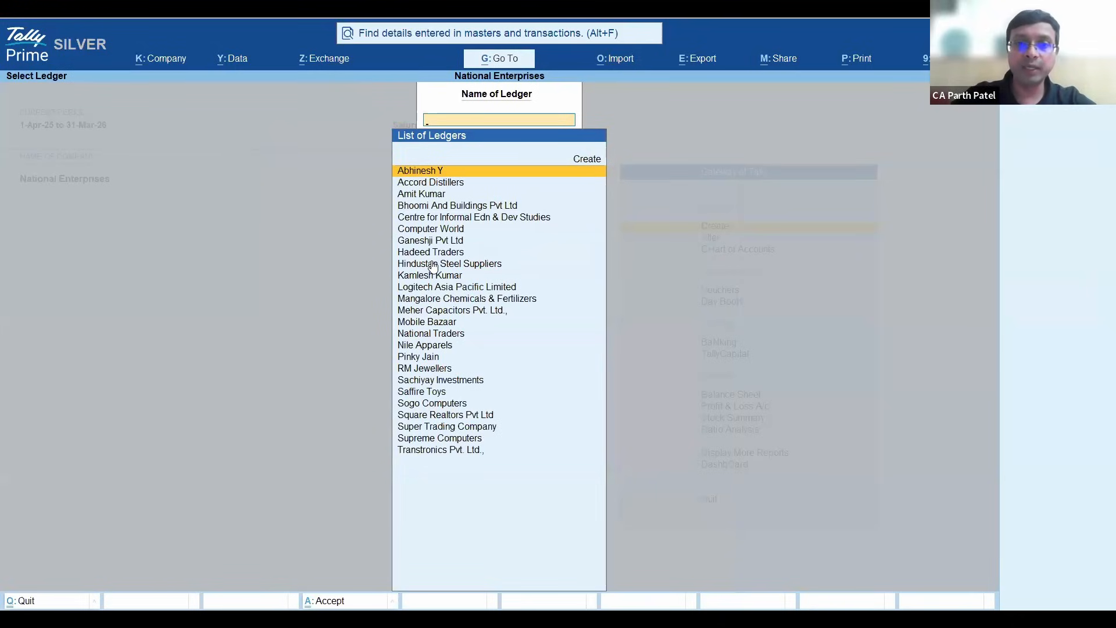
key("Down")
key("Down")
key("Down")
key("Down")
key("Down")
key("Down")
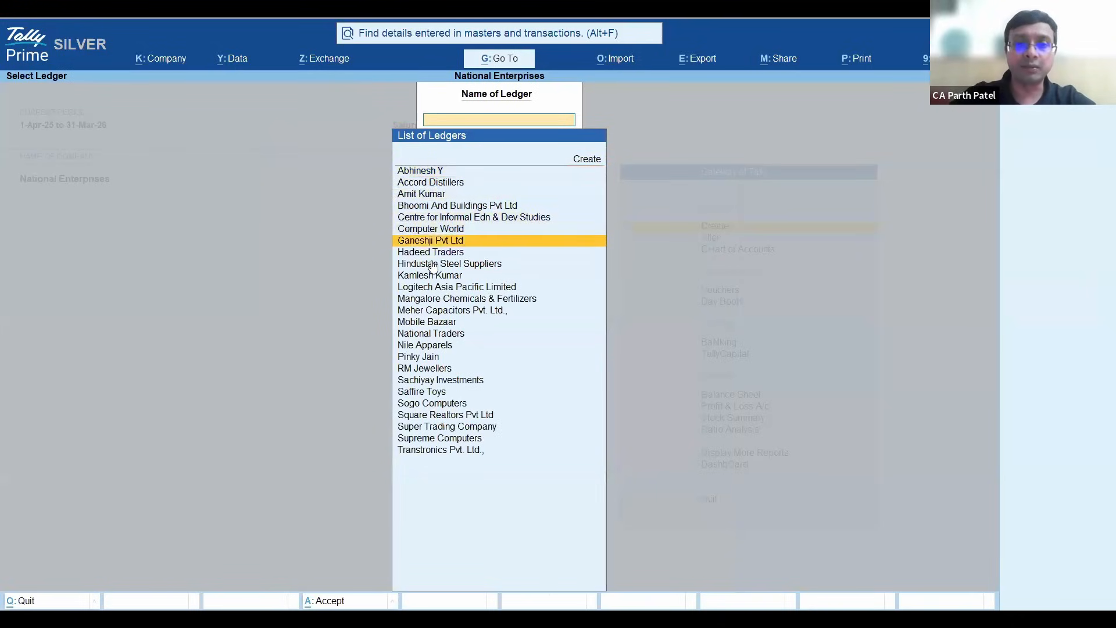
key("Down")
key("Down")
key("Return")
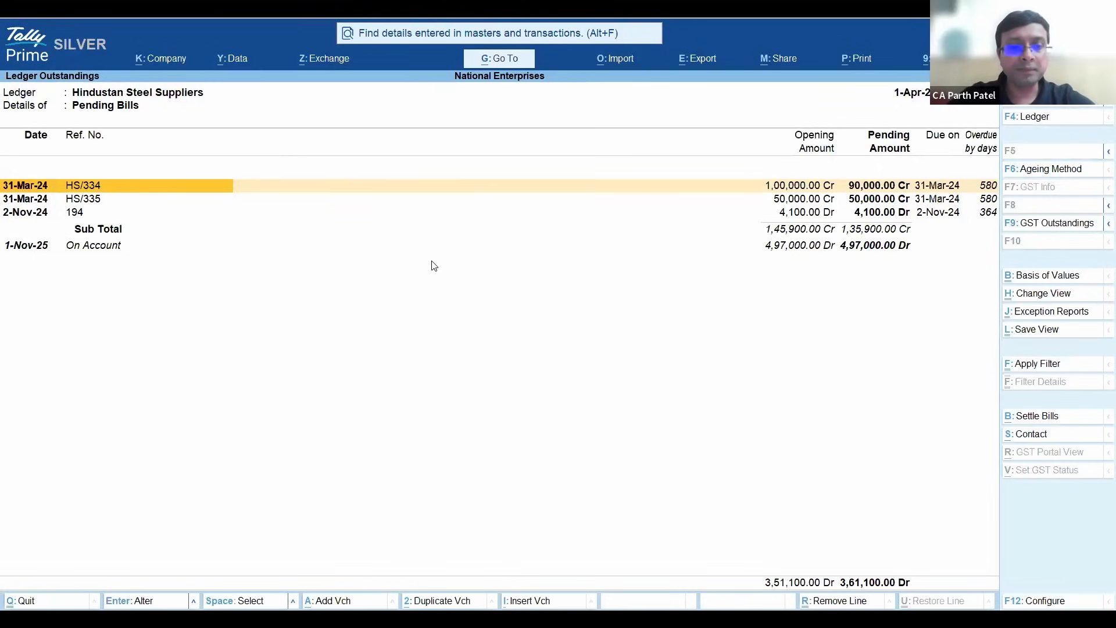
- Select the pending bills HS/334 and HS/335 and start a bill settlement for them
key("space")
key("space")
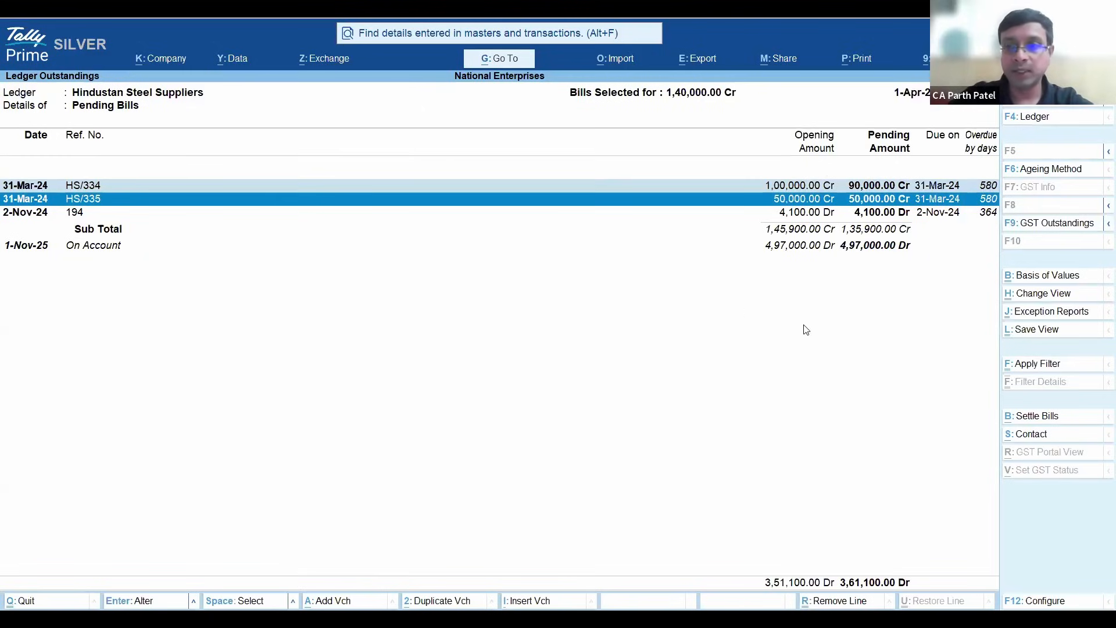
left_click(1061, 416)
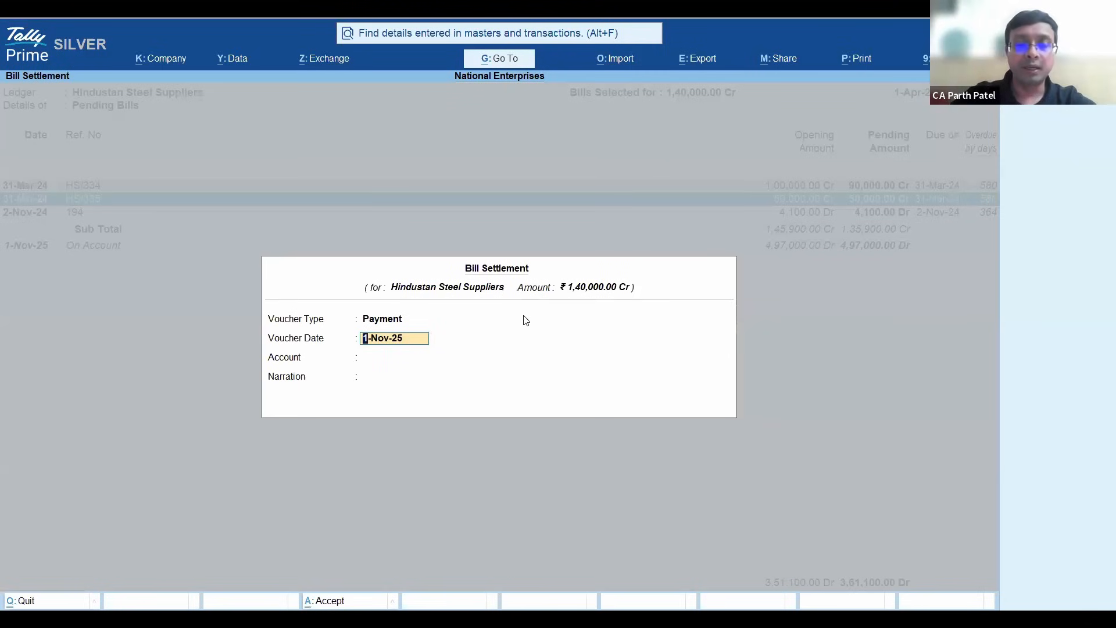
- Set the settlement's voucher date to 26-Nov-25 and choose the Axis bank ledger as its account
type("26.11.25")
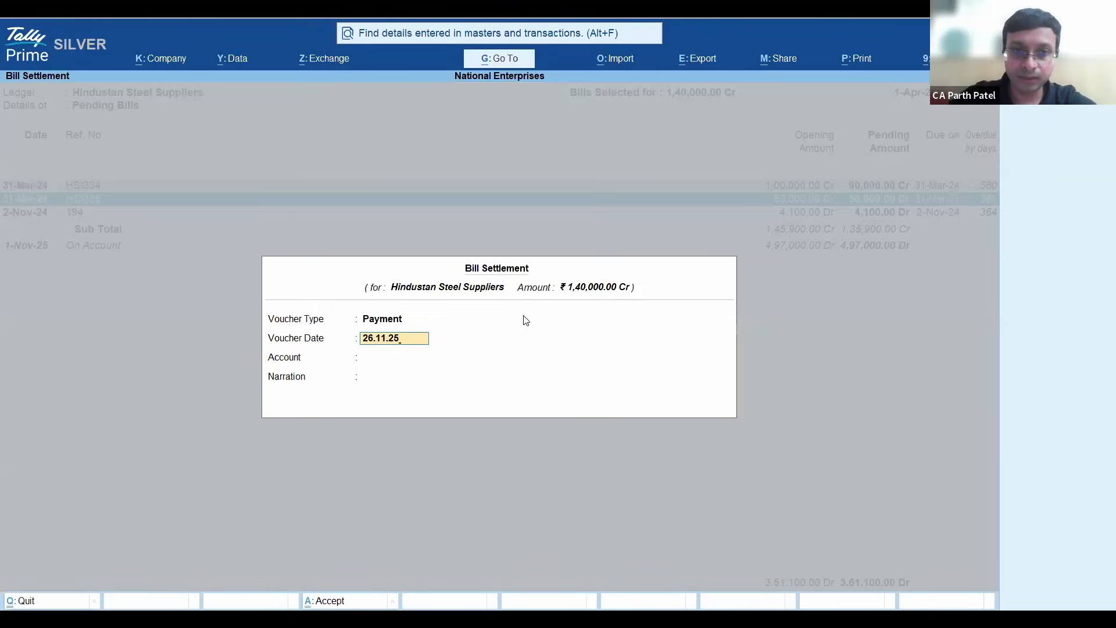
key("Return")
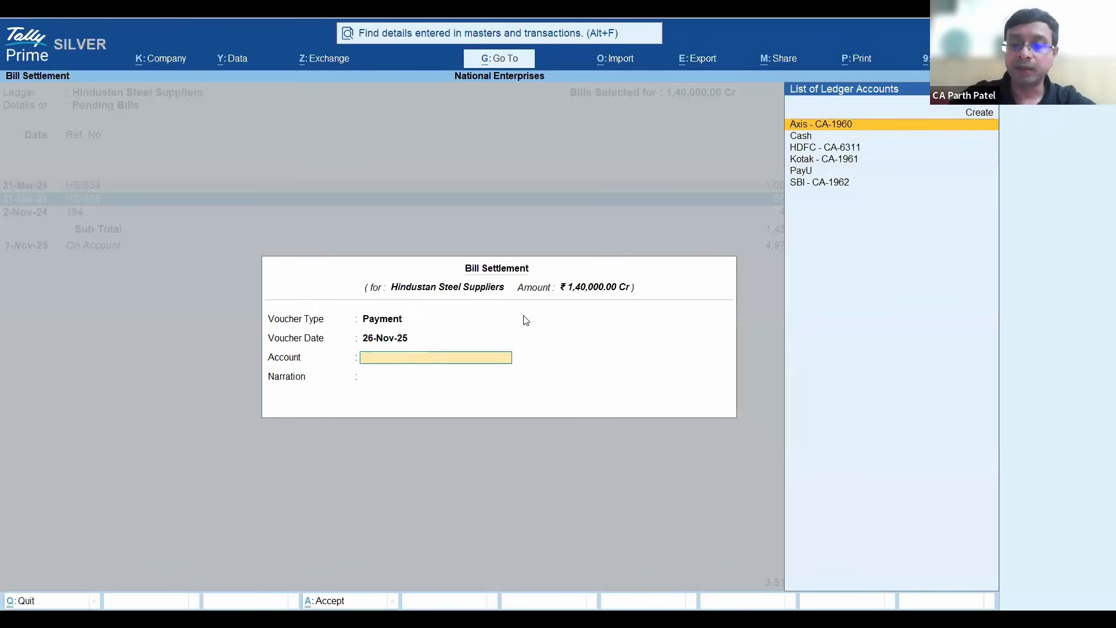
key("Return")
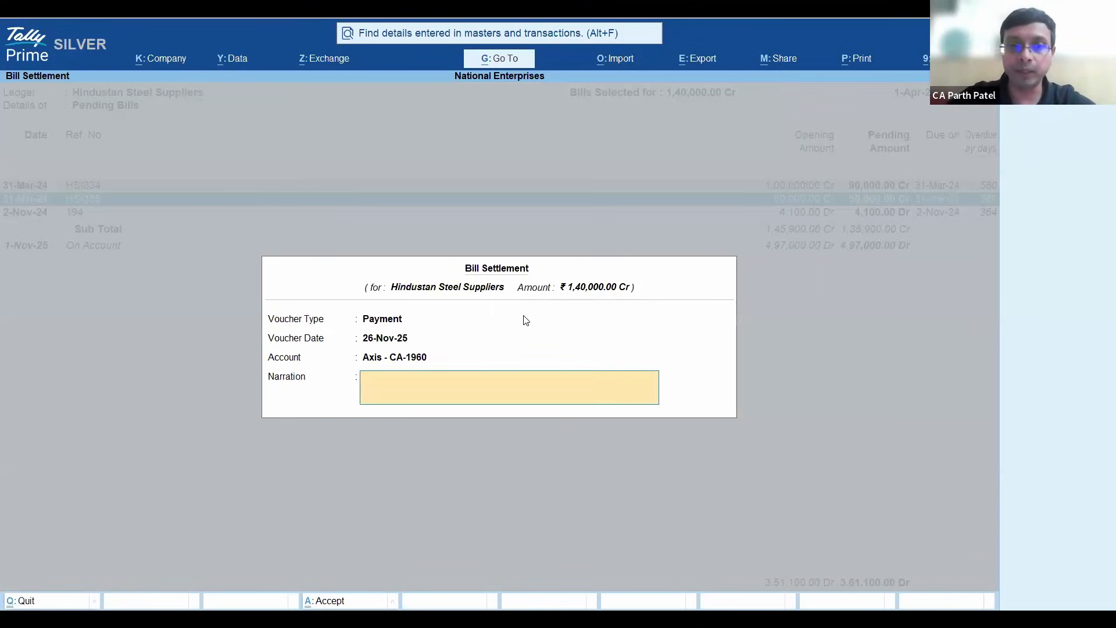
- Enter "Settling Bills for up to Nov 2025" as the bill settlement's narration
type("Settling")
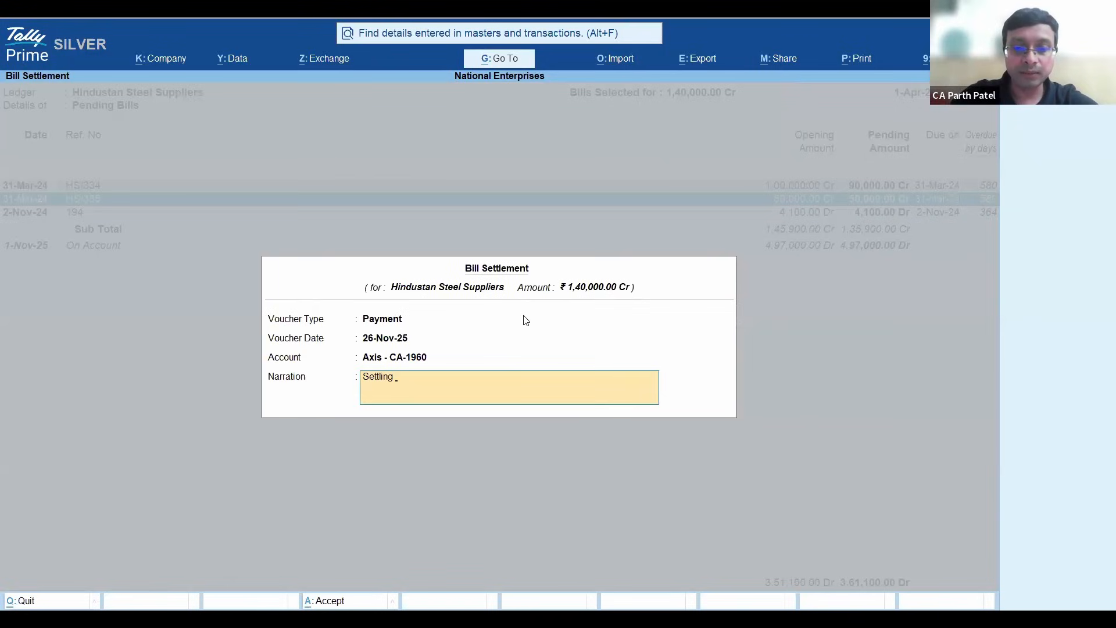
type(" Bills for")
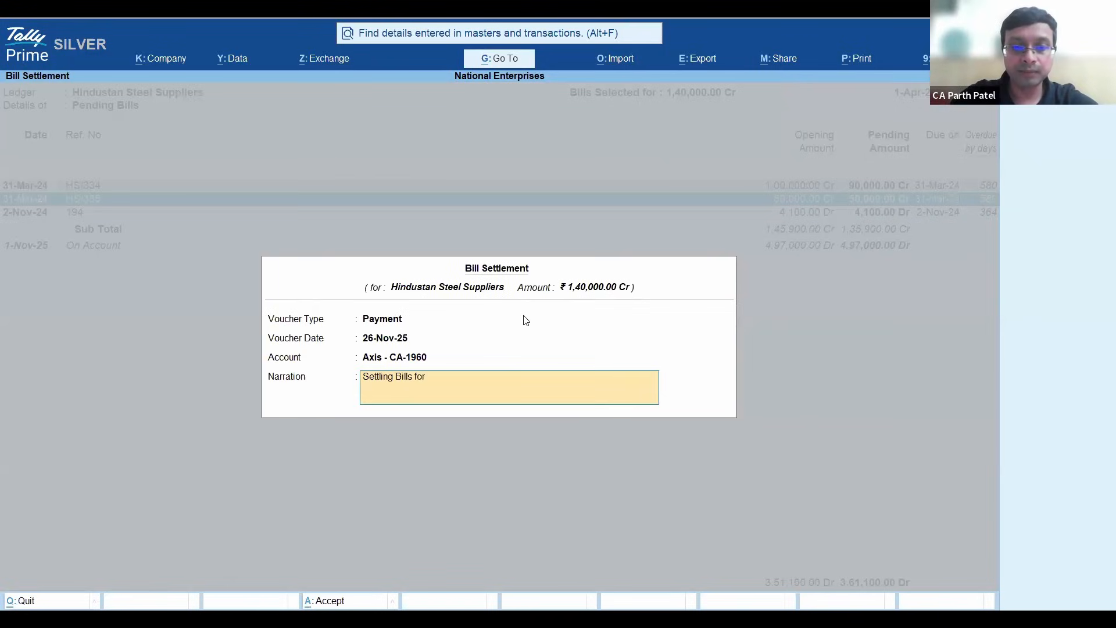
type(" Nov 202")
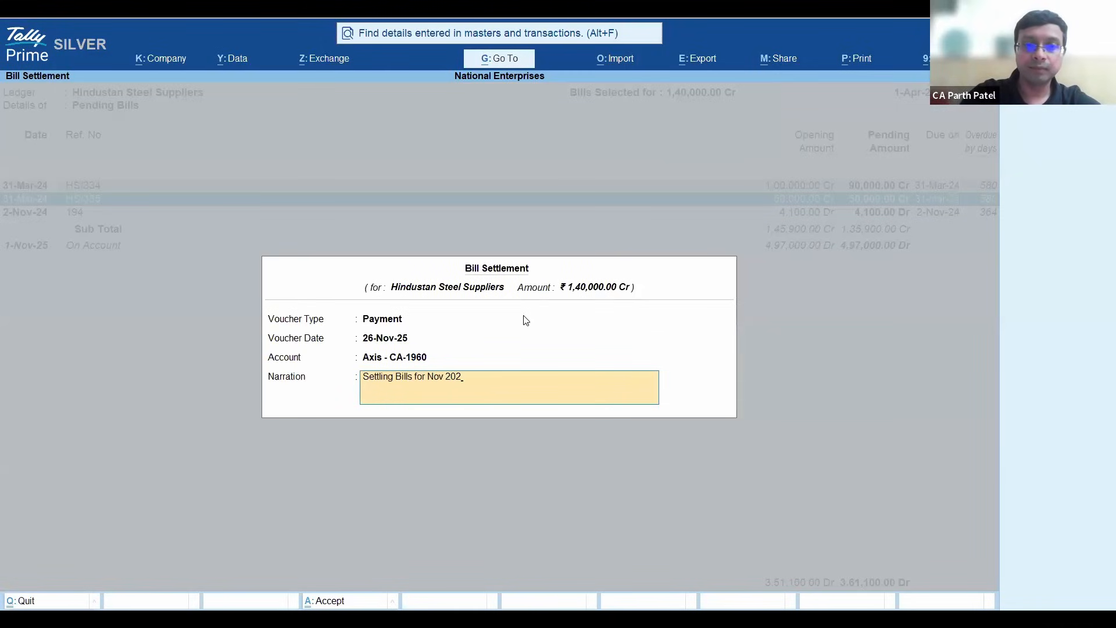
type("5")
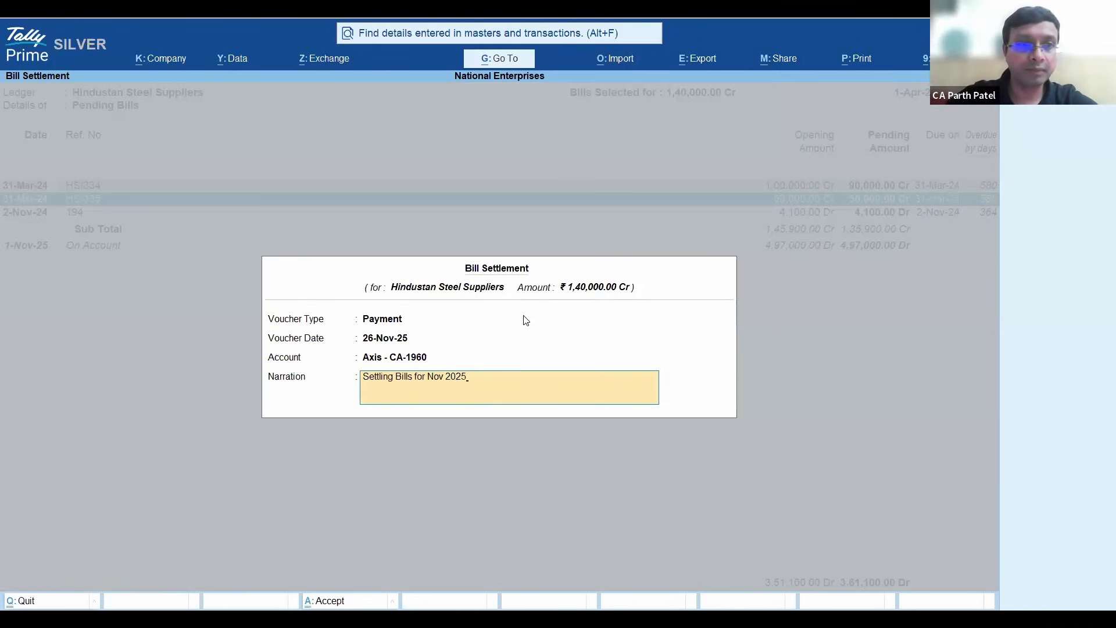
key("BackSpace")
key("BackSpace")
key("BackSpace")
key("BackSpace")
key("BackSpace")
key("BackSpace")
key("BackSpace")
key("BackSpace")
key("BackSpace")
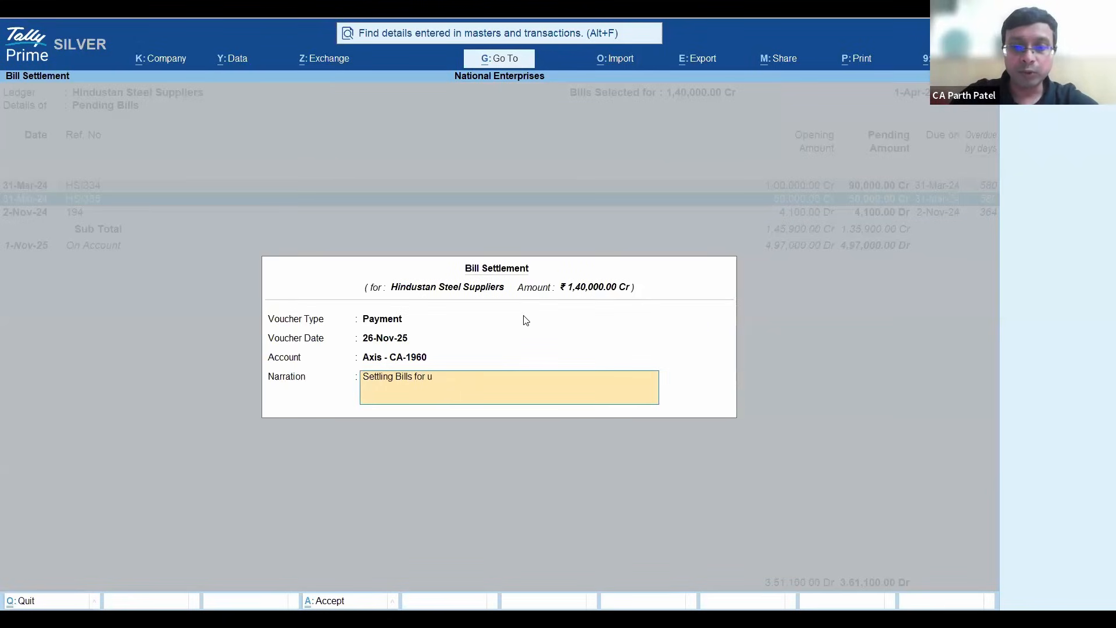
type("up to No")
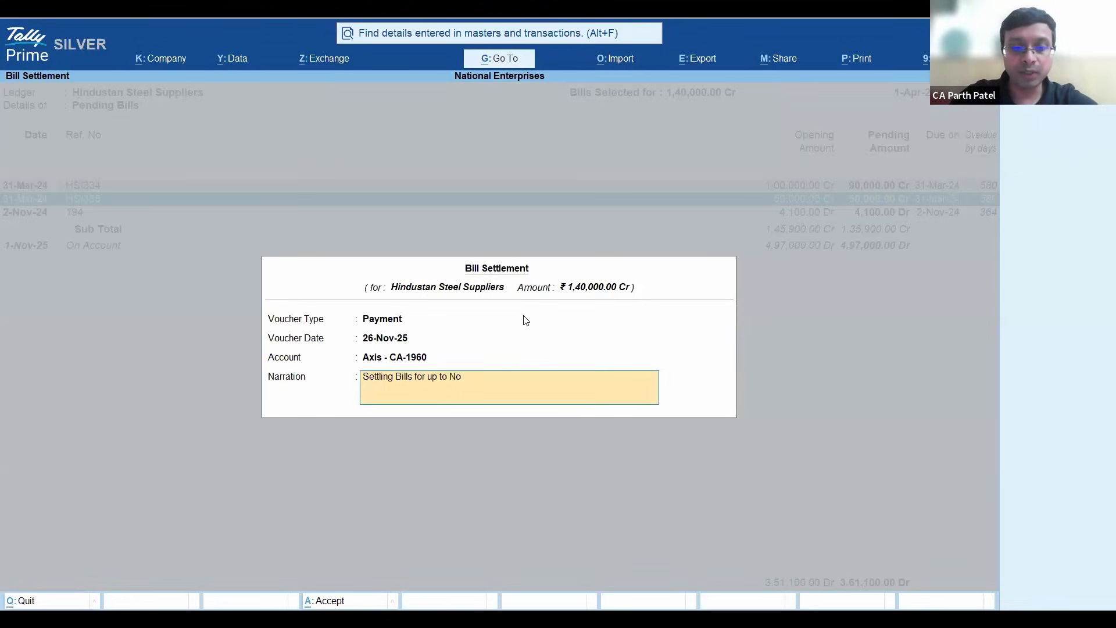
type("v 2025")
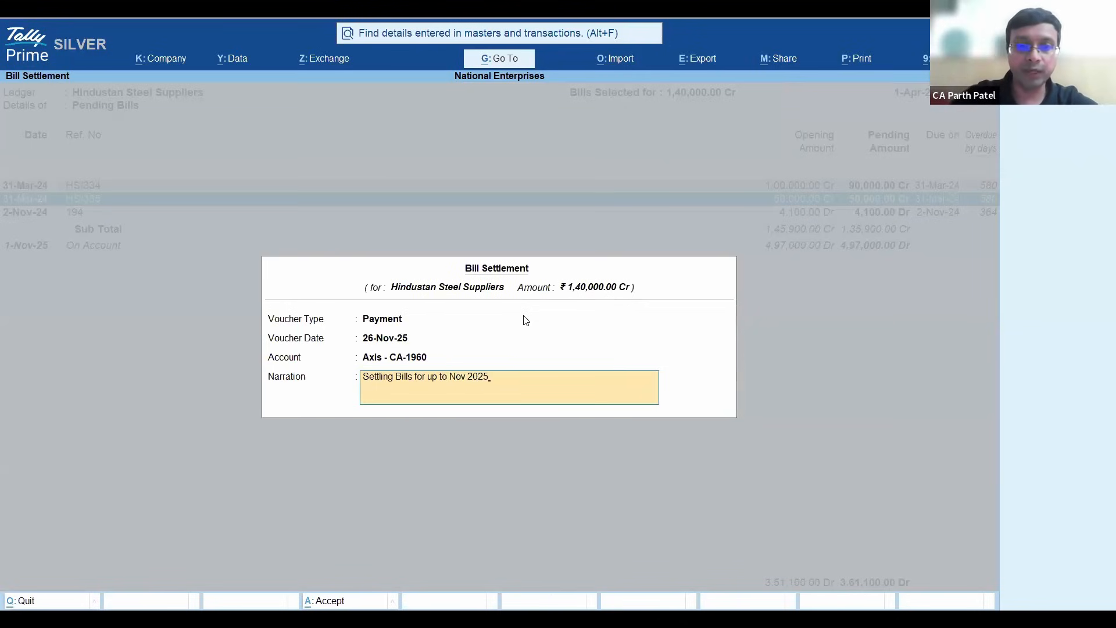
- Accept the bill settlement, save its payment voucher for Hindustan Steel Suppliers and return to the Gateway of Tally
key("Return")
key("Return")
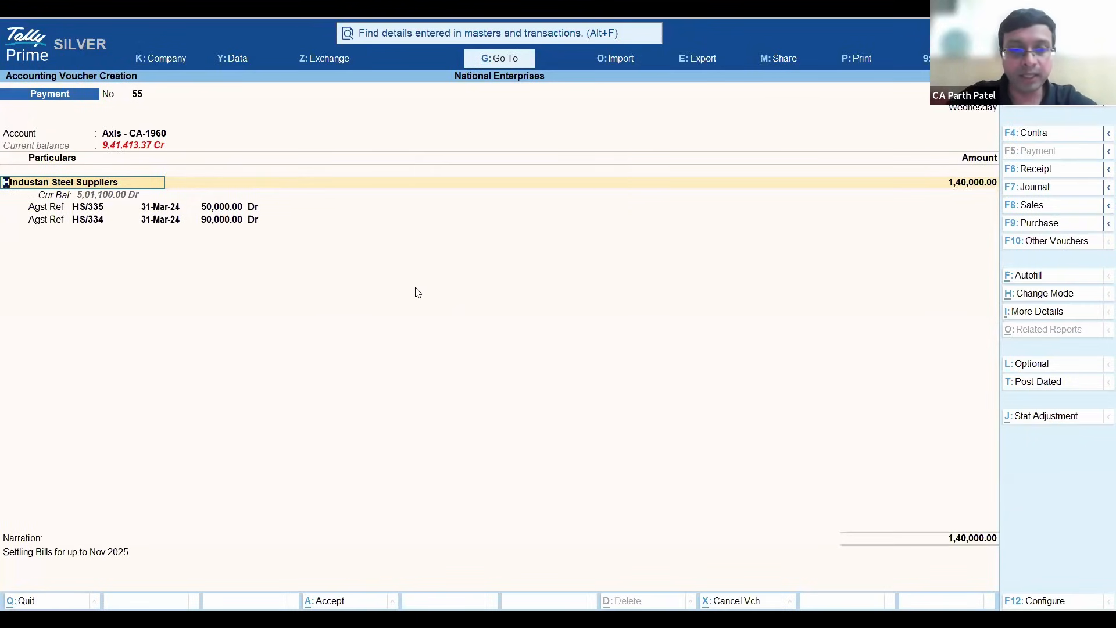
key("ctrl")
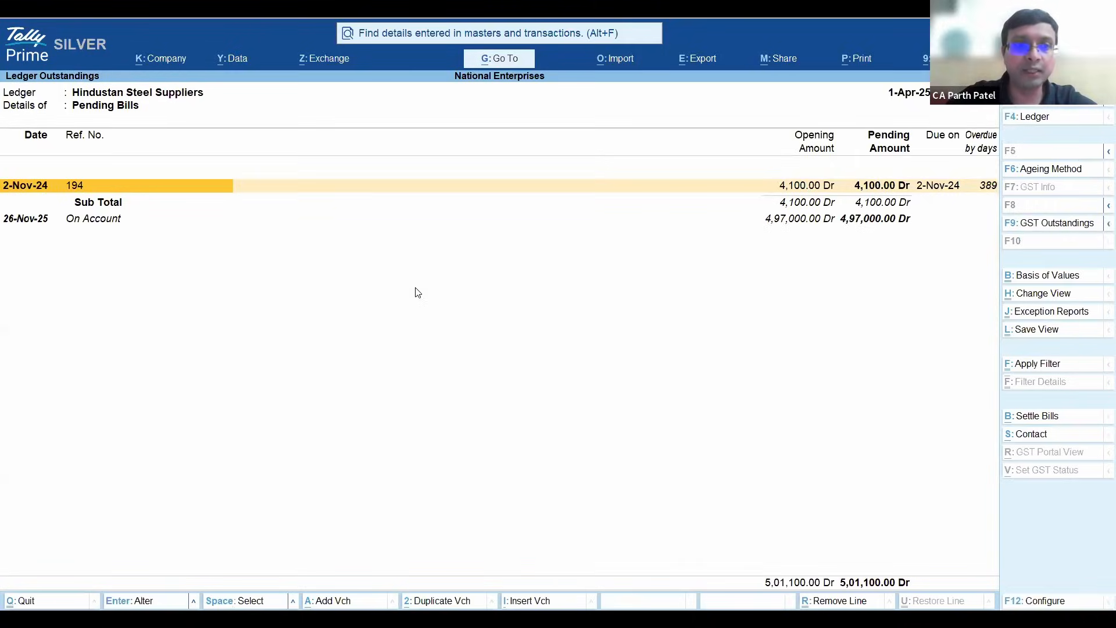
key("Escape")
key("Escape")
key("Escape")
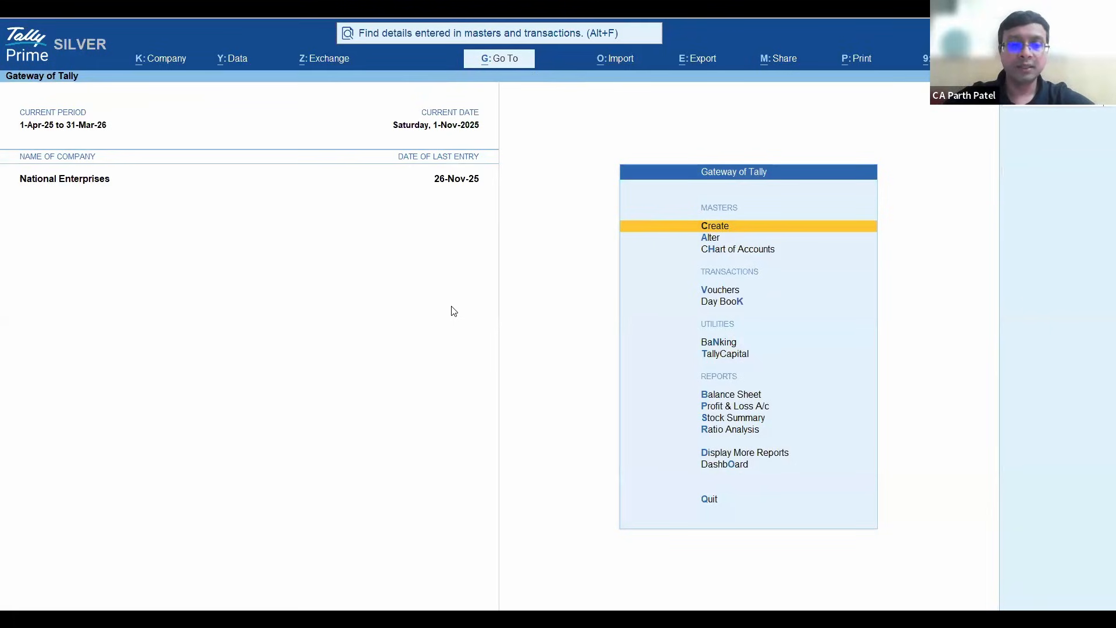
- Open the Send Payments list for the Axis bank ledger
key("alt+z")
key("Down")
key("Down")
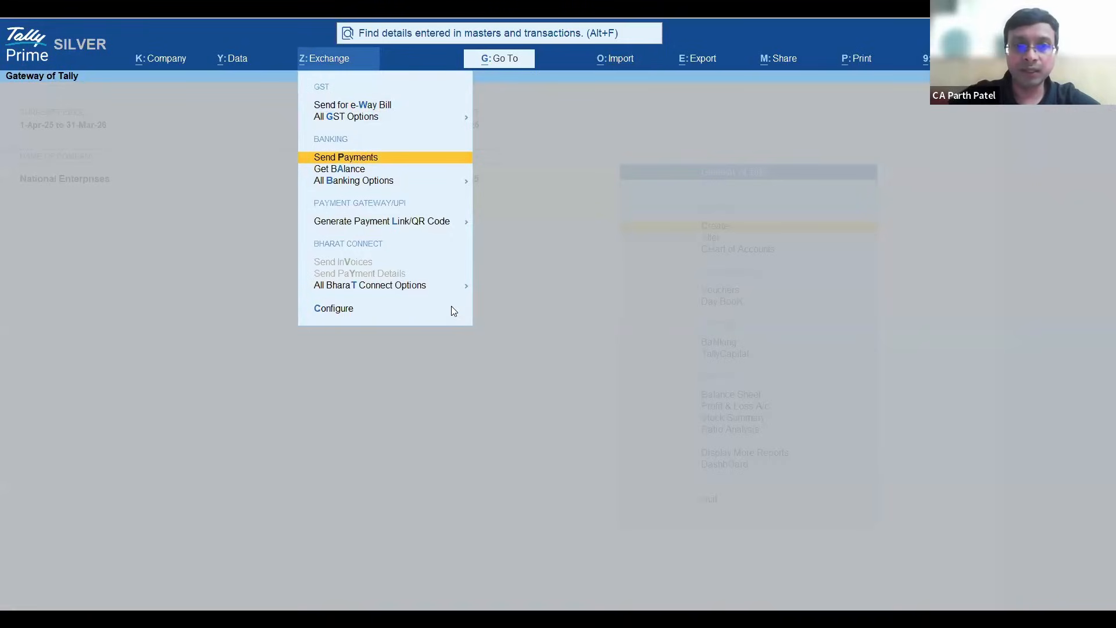
key("Return")
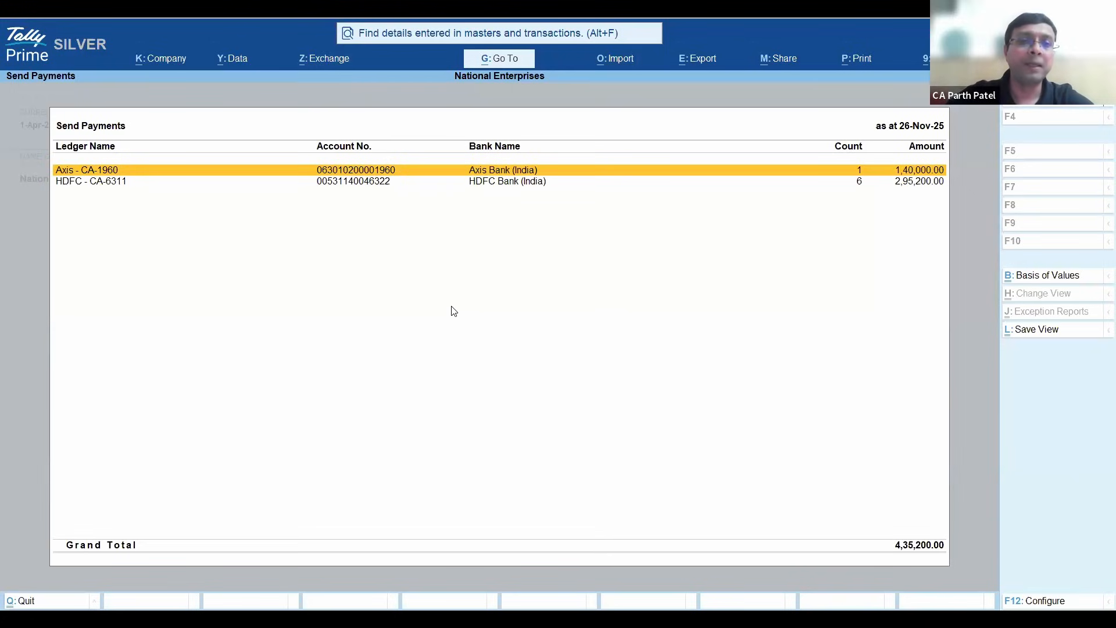
key("Return")
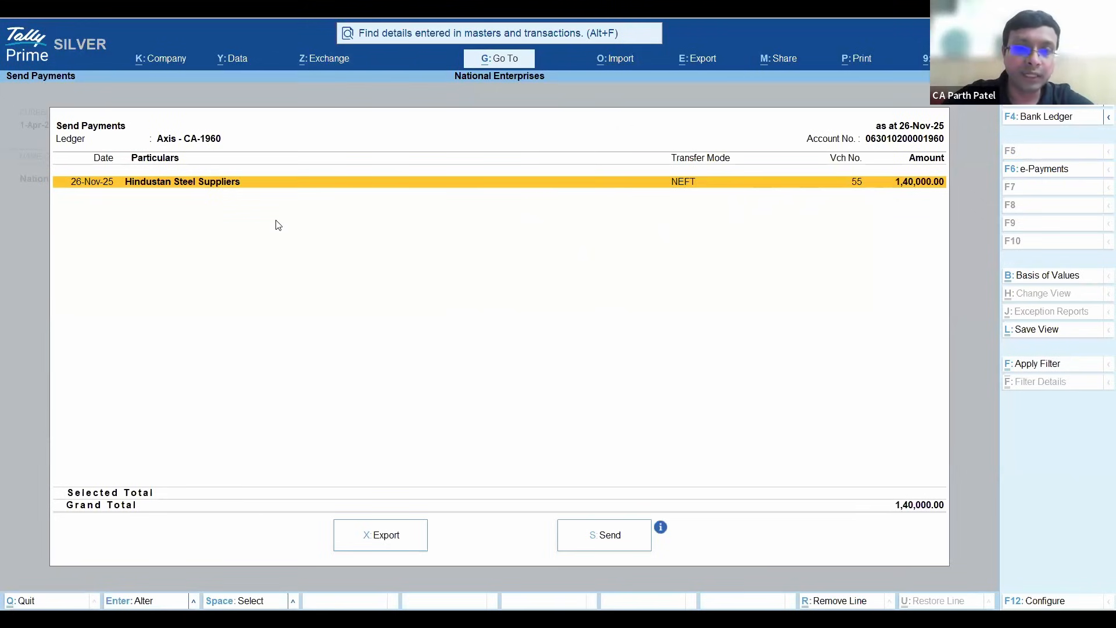
- Send the Hindustan Steel Suppliers NEFT payment to the bank, enter the OTP for verification, and leave Send Payments
key("space")
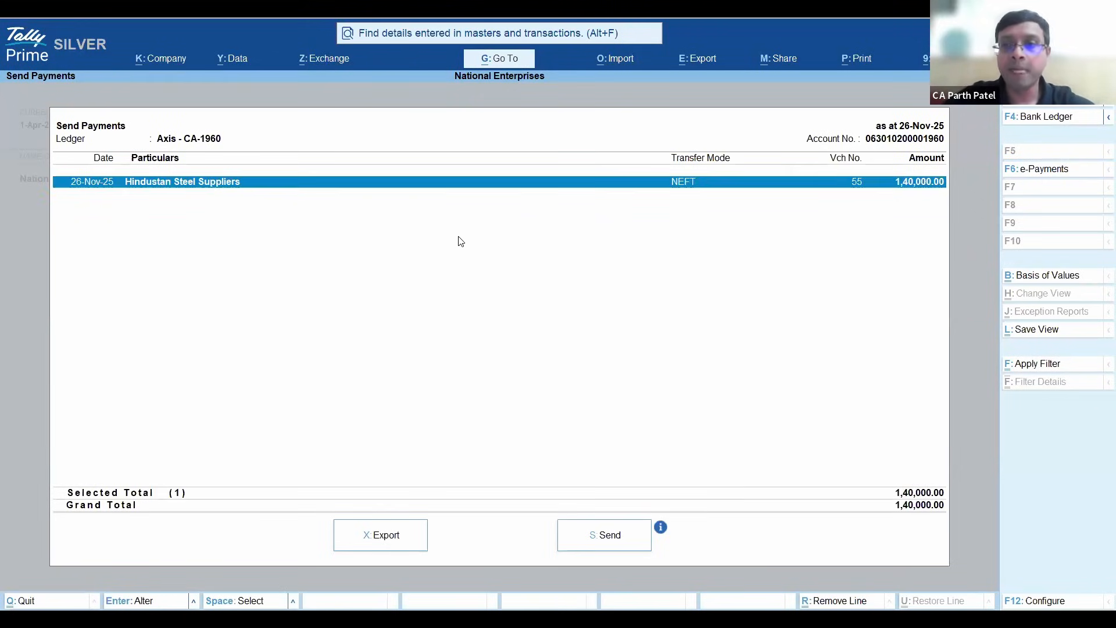
left_click(617, 539)
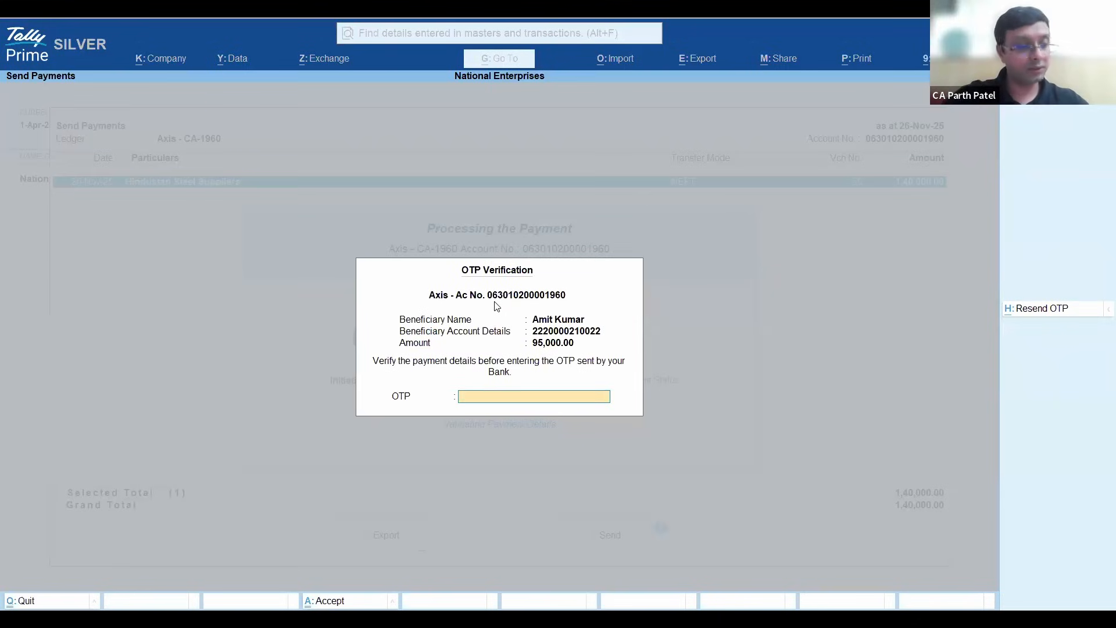
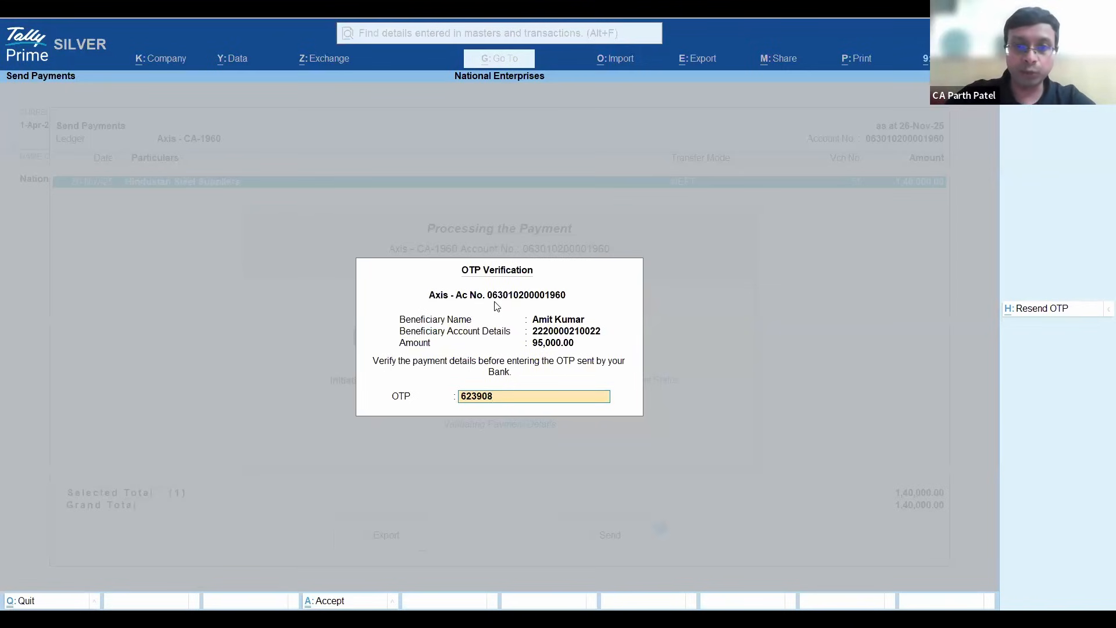
key("Return")
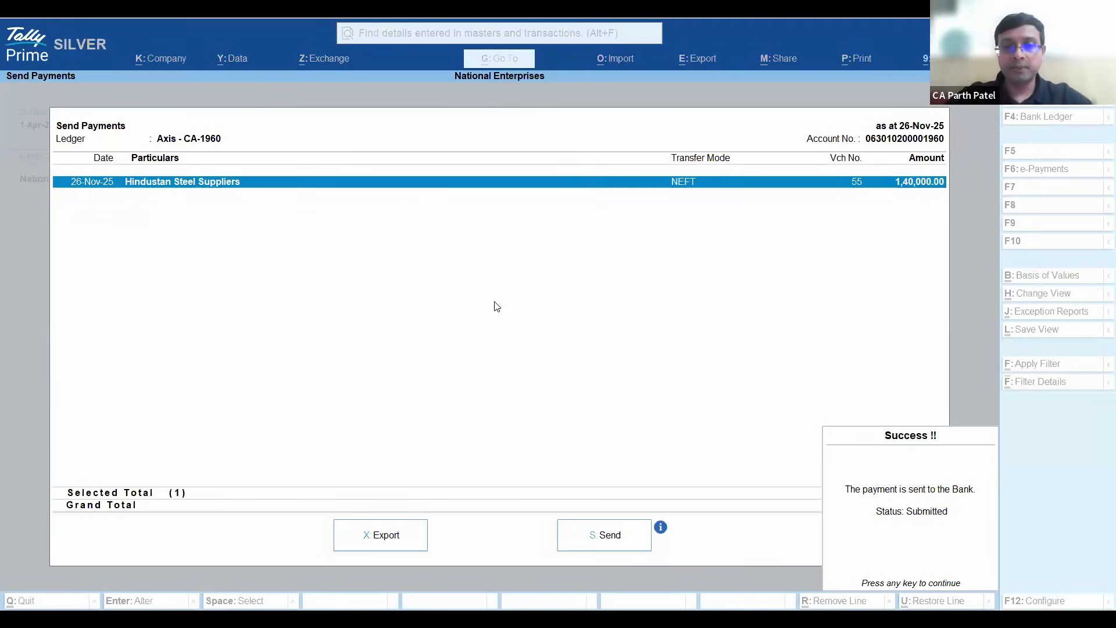
key("Return")
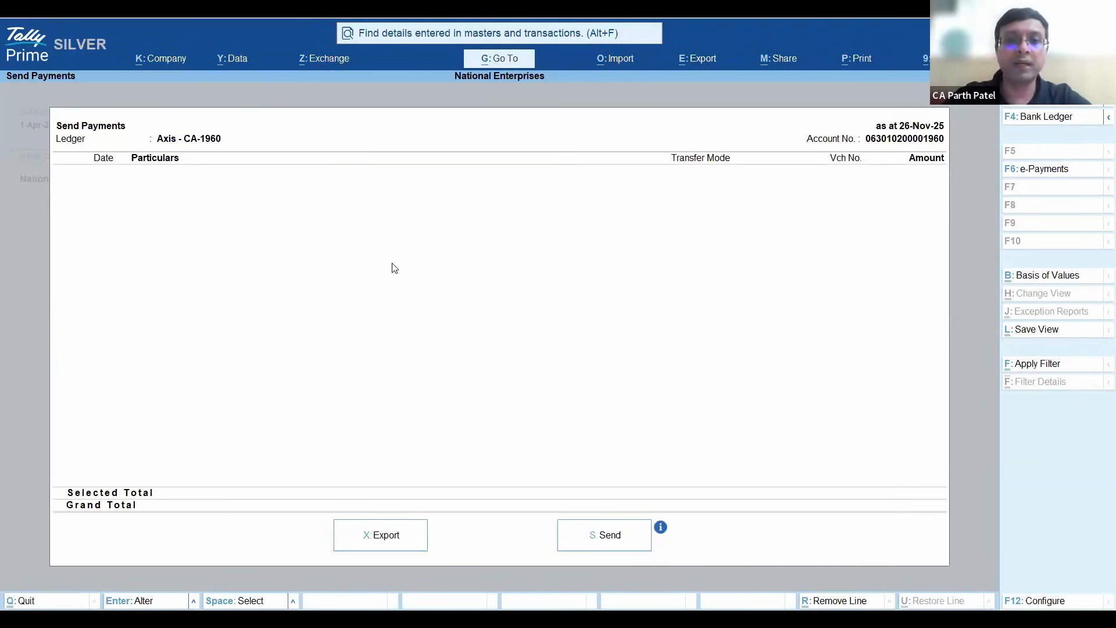
key("Escape")
key("Escape")
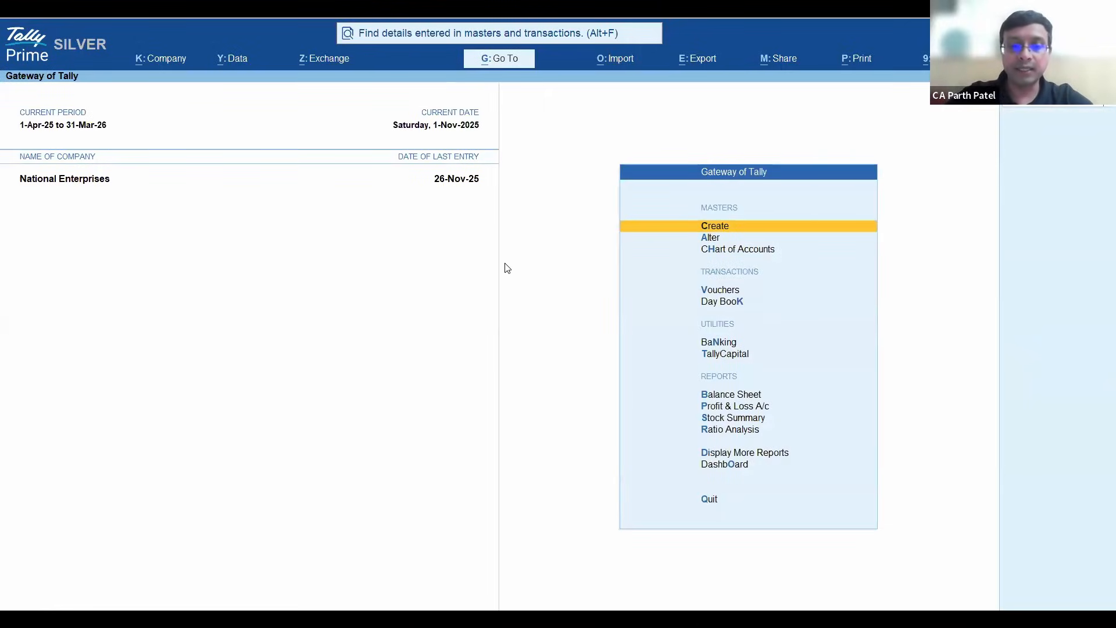
- Open the e-Payments report for the Axis ledger and drill into its Sent to Bank - Unreconciled payments
key("alt+g")
type("Epay")
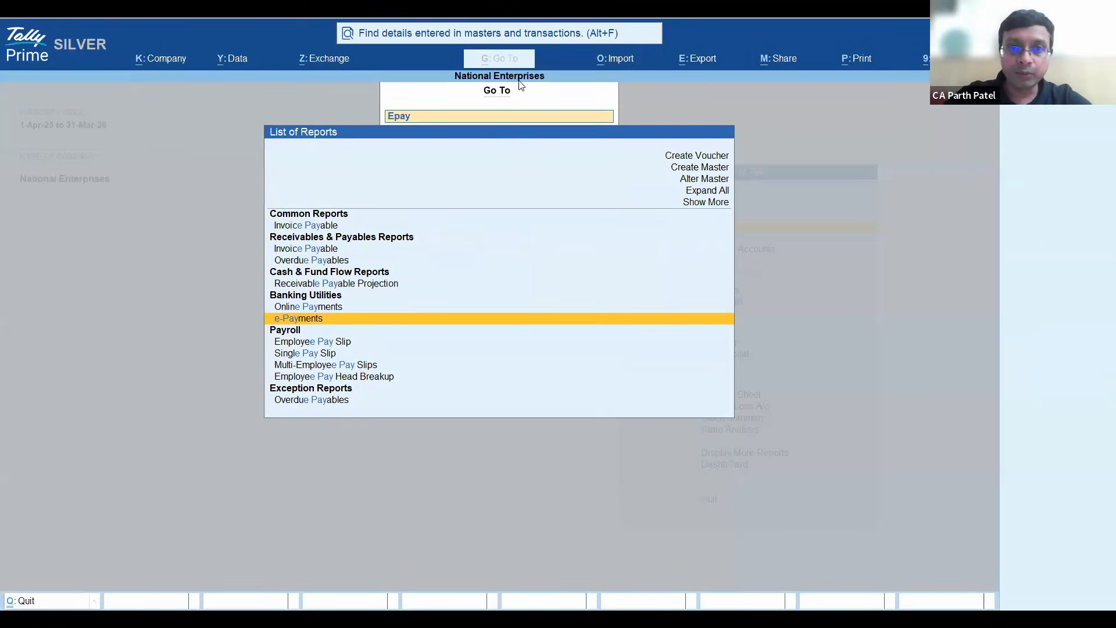
left_click(332, 320)
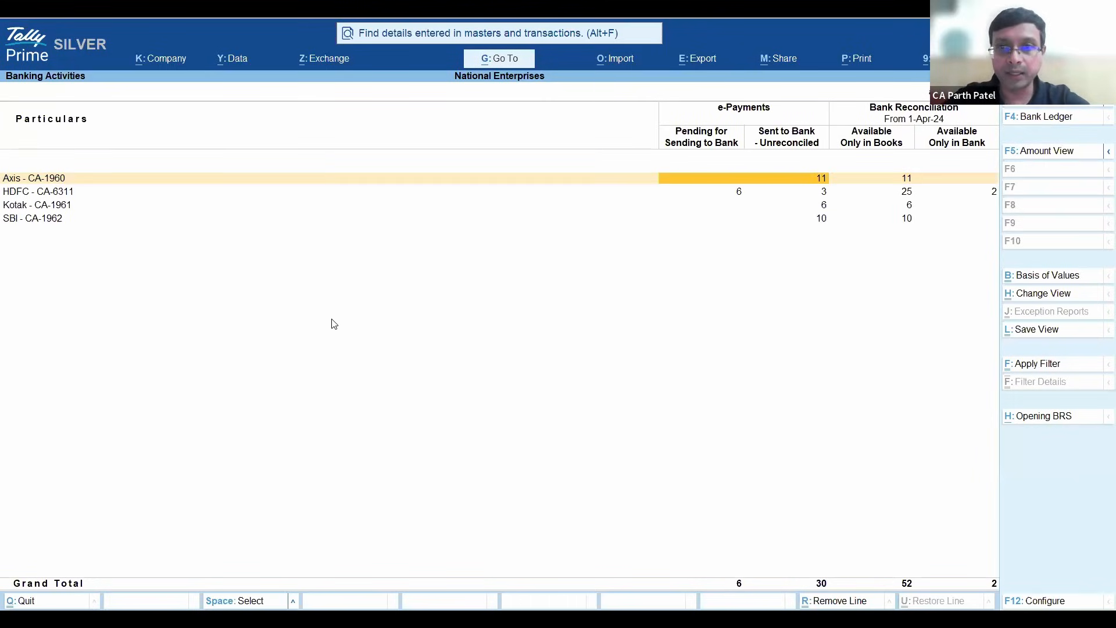
left_click(726, 115)
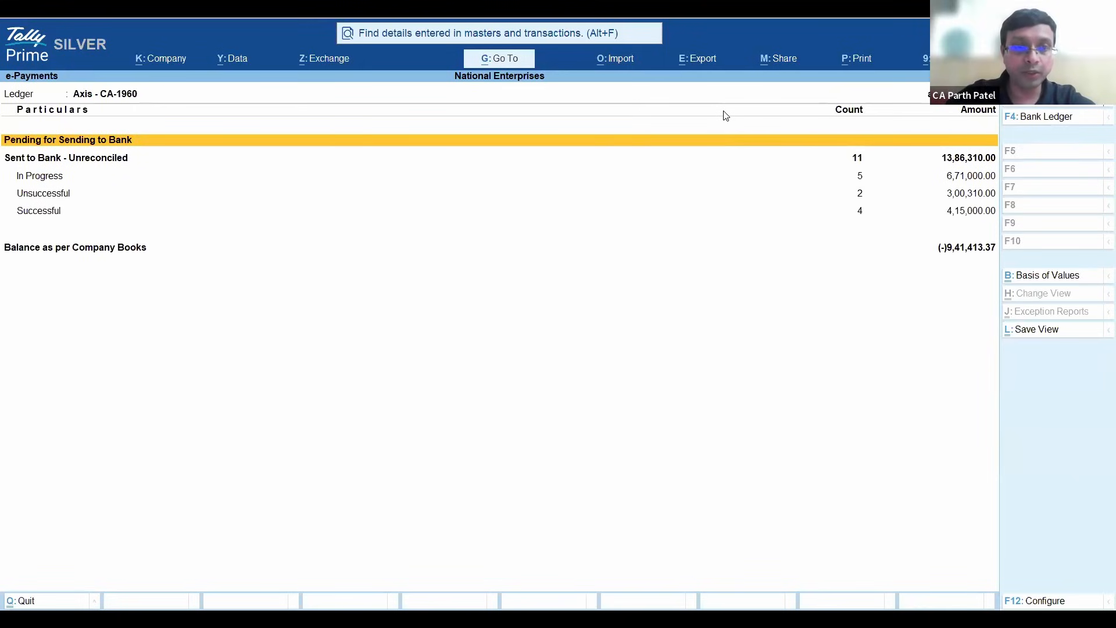
key("Down")
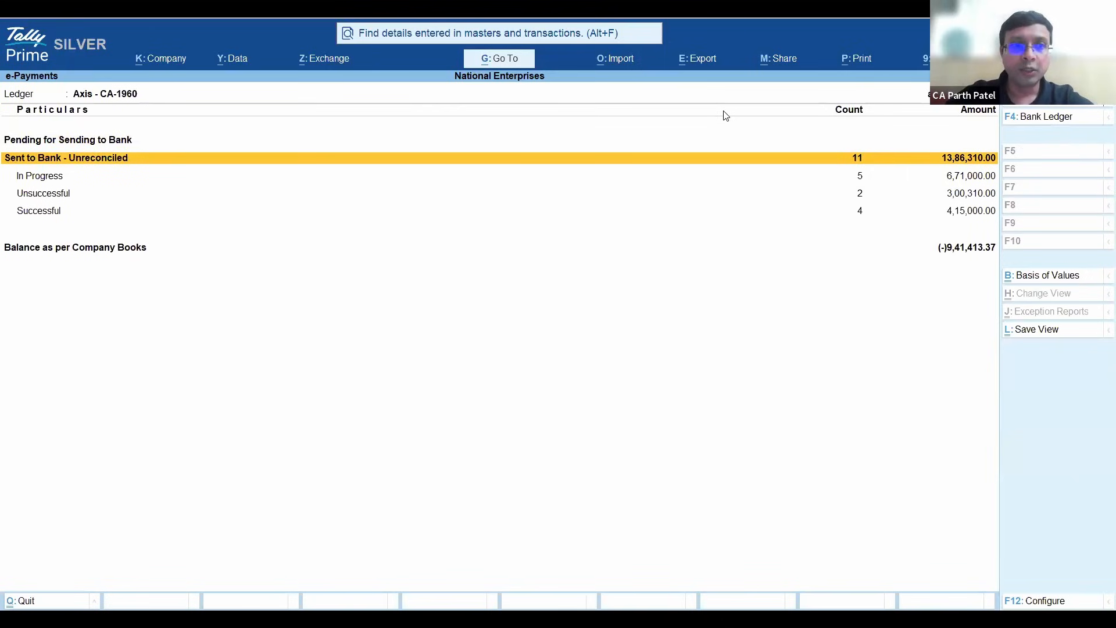
key("Return")
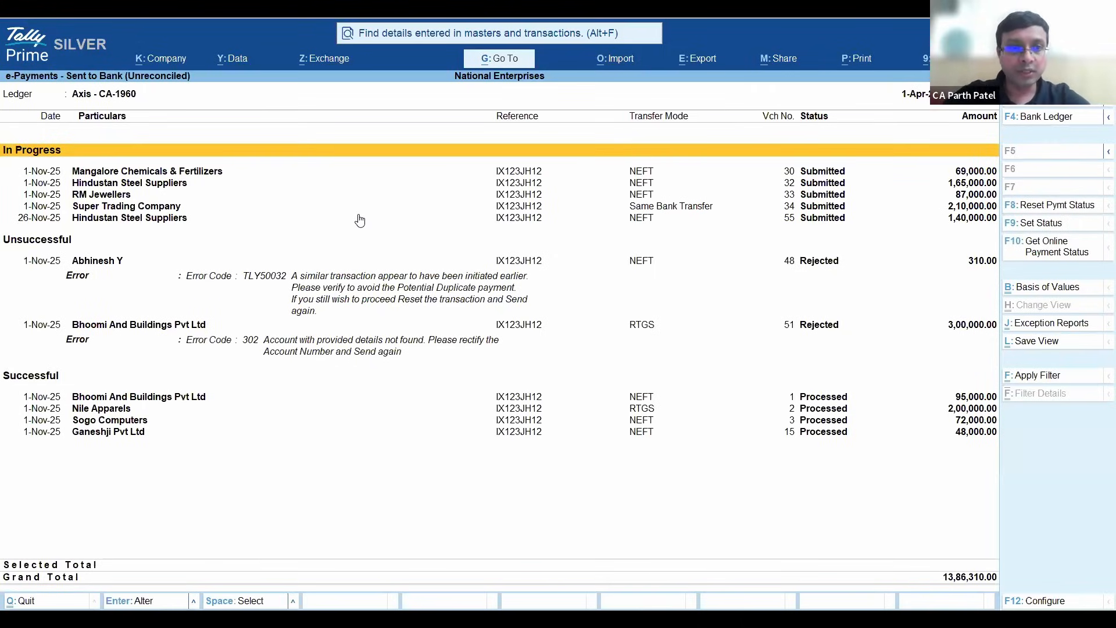
- Examine the in-progress, unsuccessful and successful Axis payments and their statuses
left_click(425, 213)
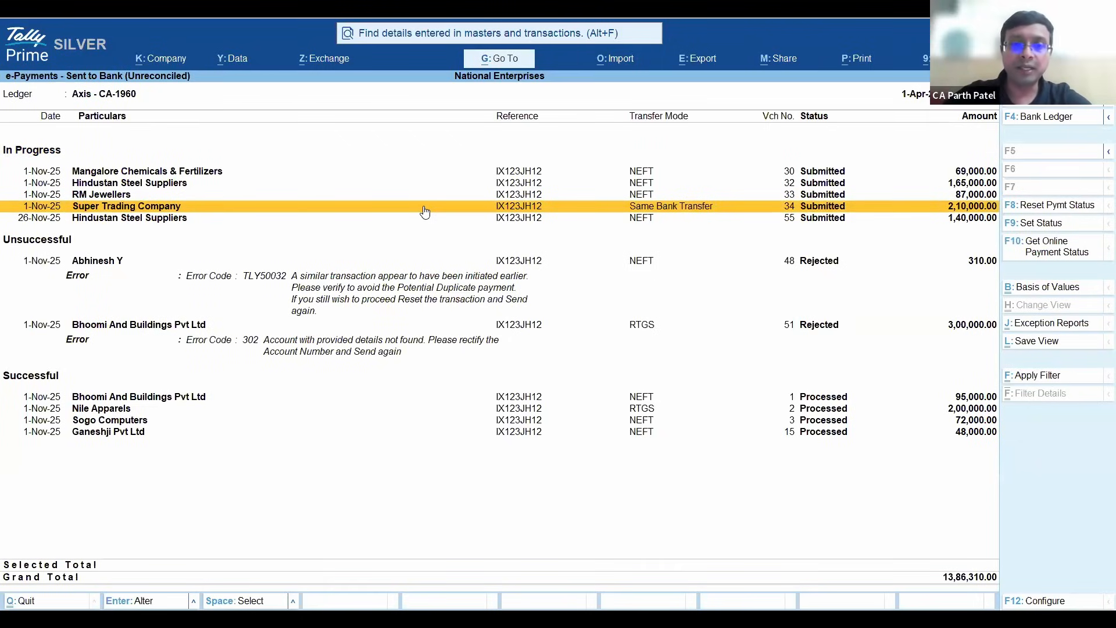
key("Up")
key("Up")
key("Up")
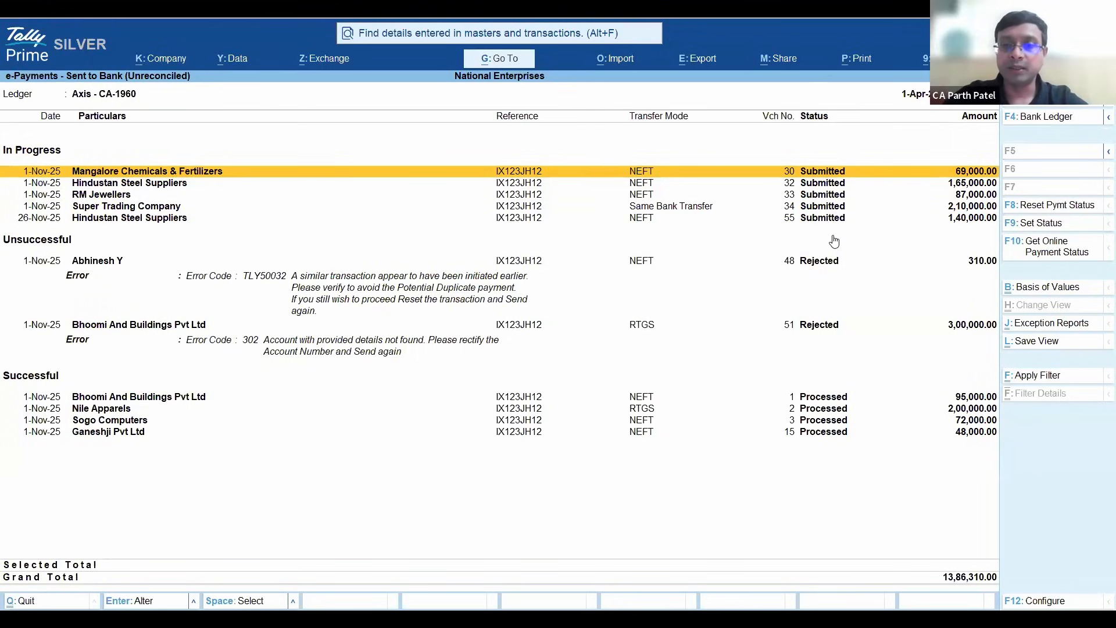
key("Down")
key("End")
key("Up")
key("Up")
key("Up")
key("Down")
key("Down")
key("Down")
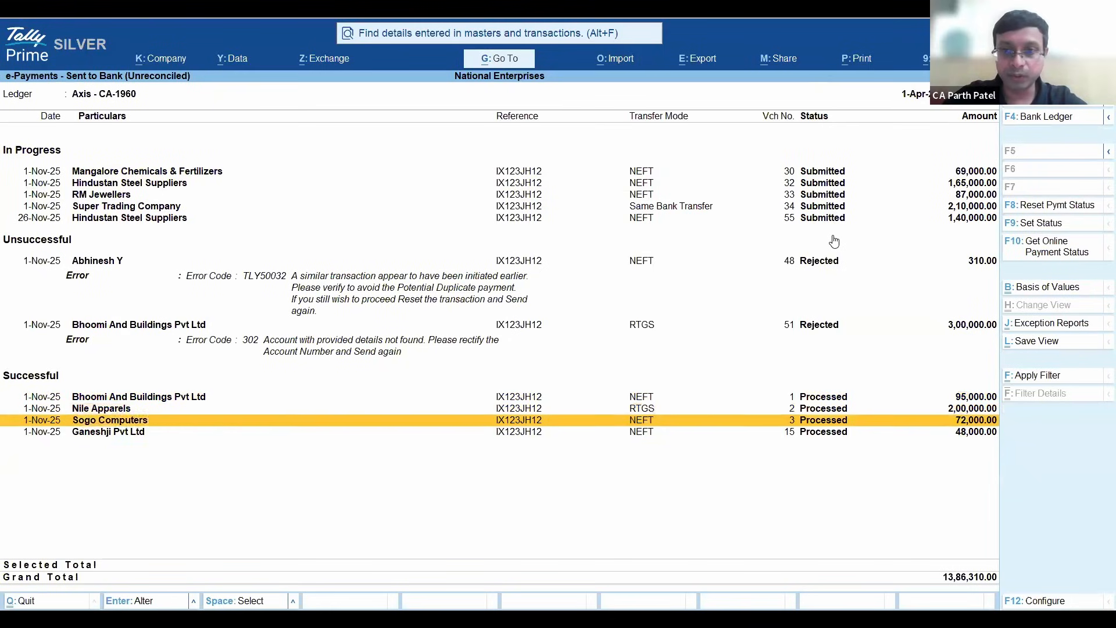
key("Up")
key("Up")
key("Up")
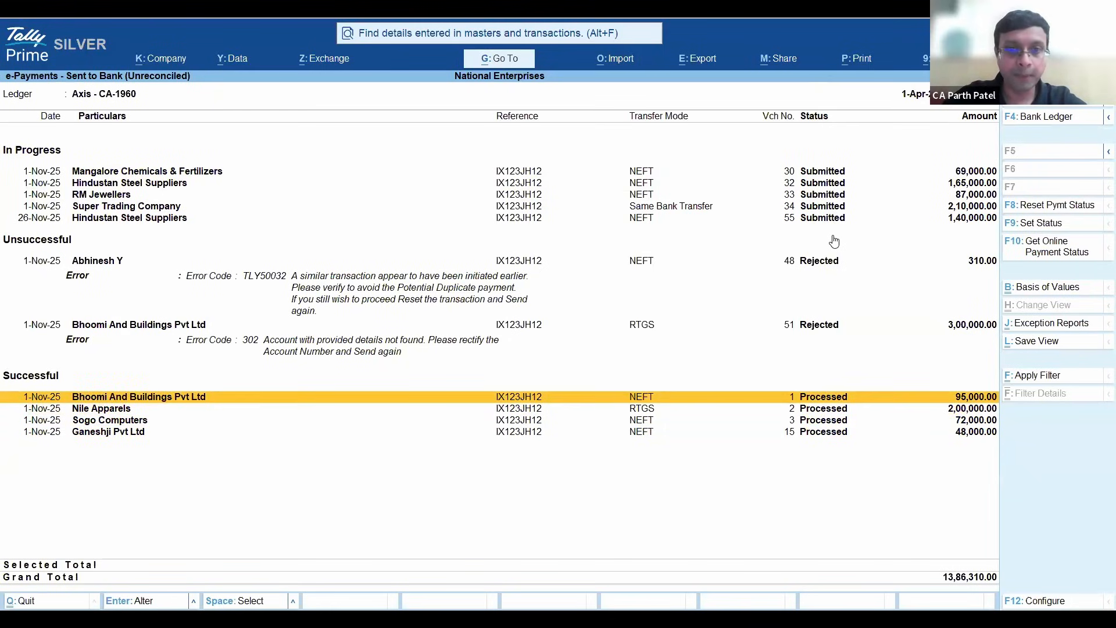
key("Up")
key("Up")
key("Up")
key("Up")
key("Up")
key("Up")
key("Up")
key("Up")
key("Up")
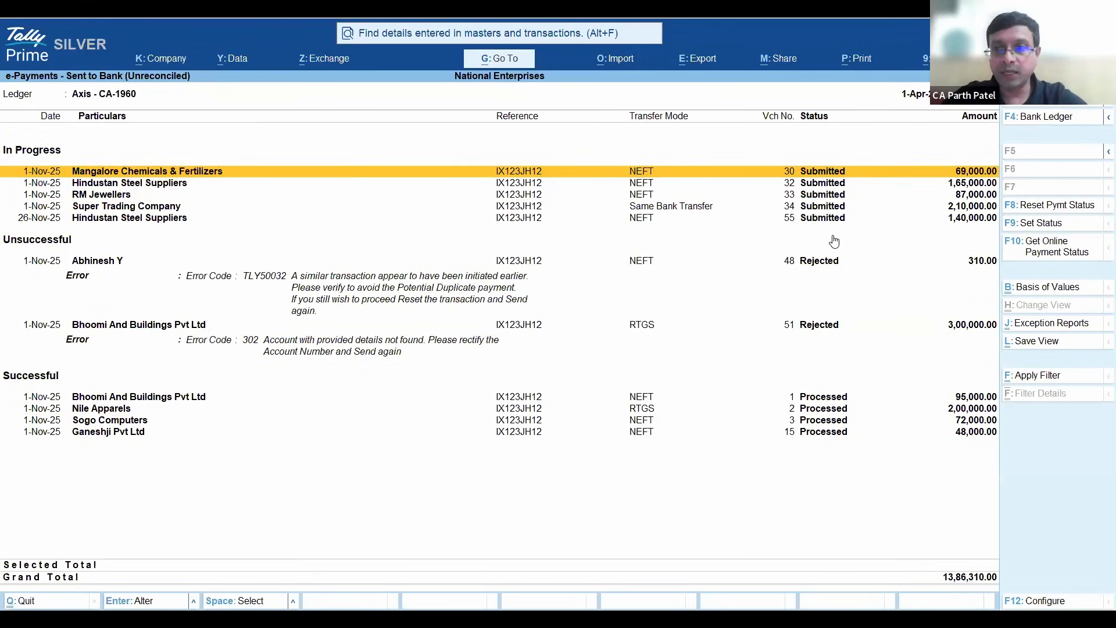
- Get the online payment status for the Axis payments, review the Payment Status Summary and close it
left_click(1076, 246)
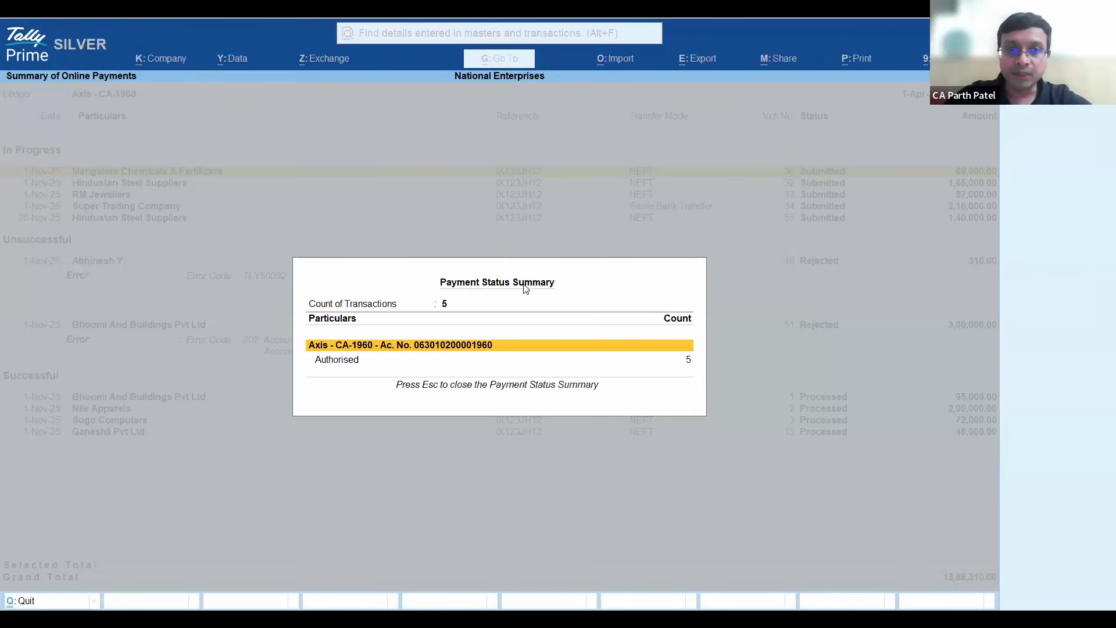
key("Down")
key("Up")
key("Down")
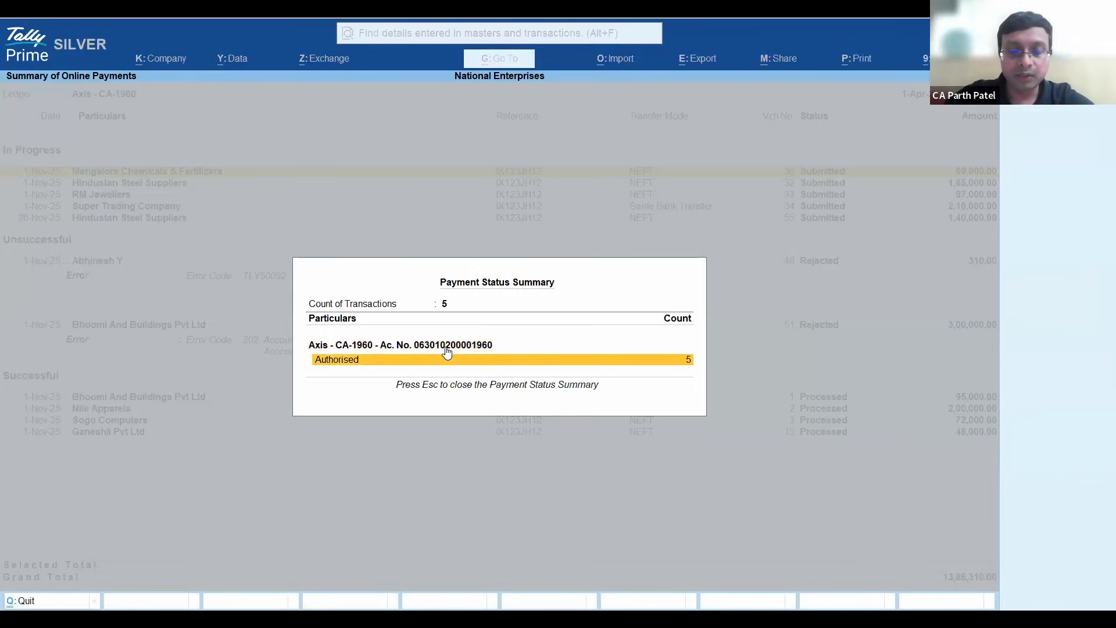
key("Up")
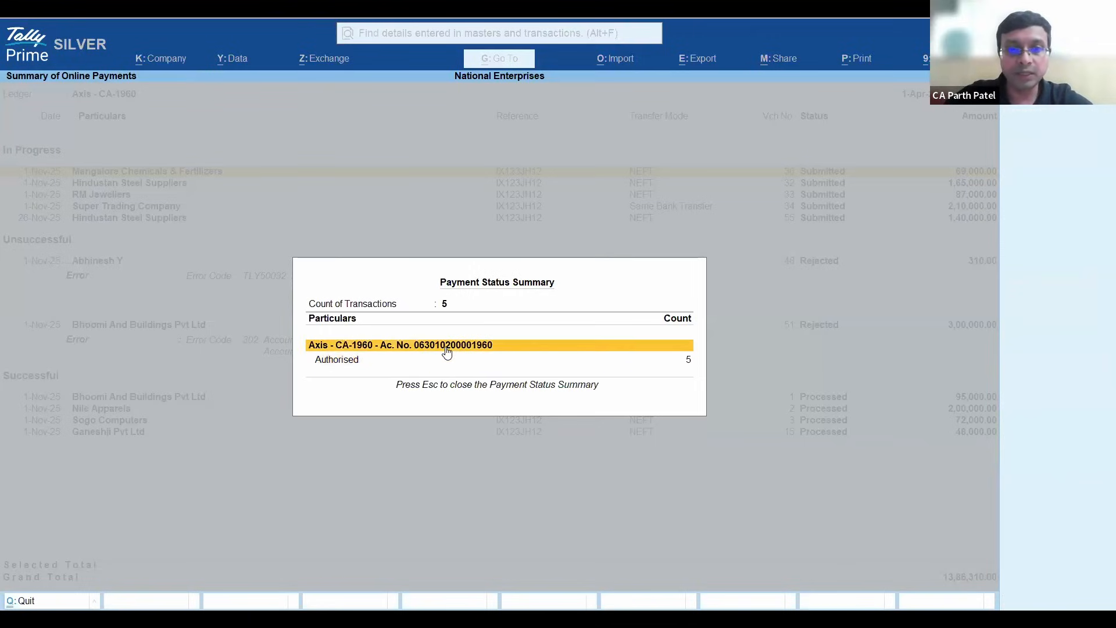
key("Down")
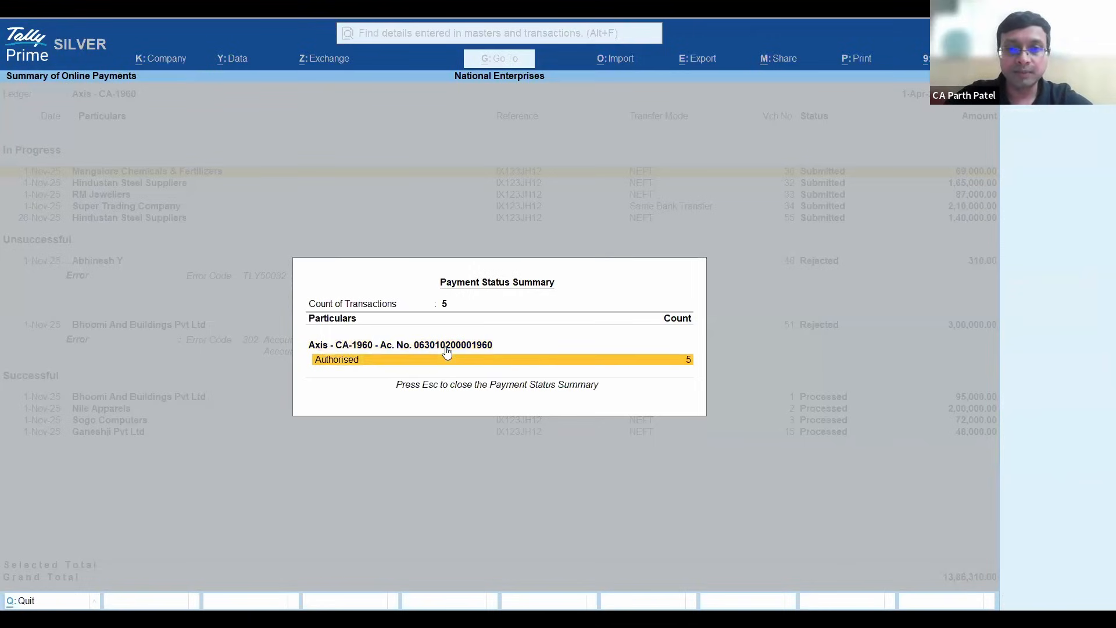
key("Escape")
- Mark and unmark the in-progress Axis payments one by one while reviewing their updated statuses
key("Down")
key("Down")
key("Up")
key("space")
key("Down")
key("space")
key("Down")
key("space")
key("Down")
key("space")
key("Down")
key("space")
key("Up")
key("Up")
key("Up")
key("Up")
key("space")
key("Down")
key("space")
key("Down")
key("space")
key("Down")
key("space")
key("Down")
key("space")
key("Up")
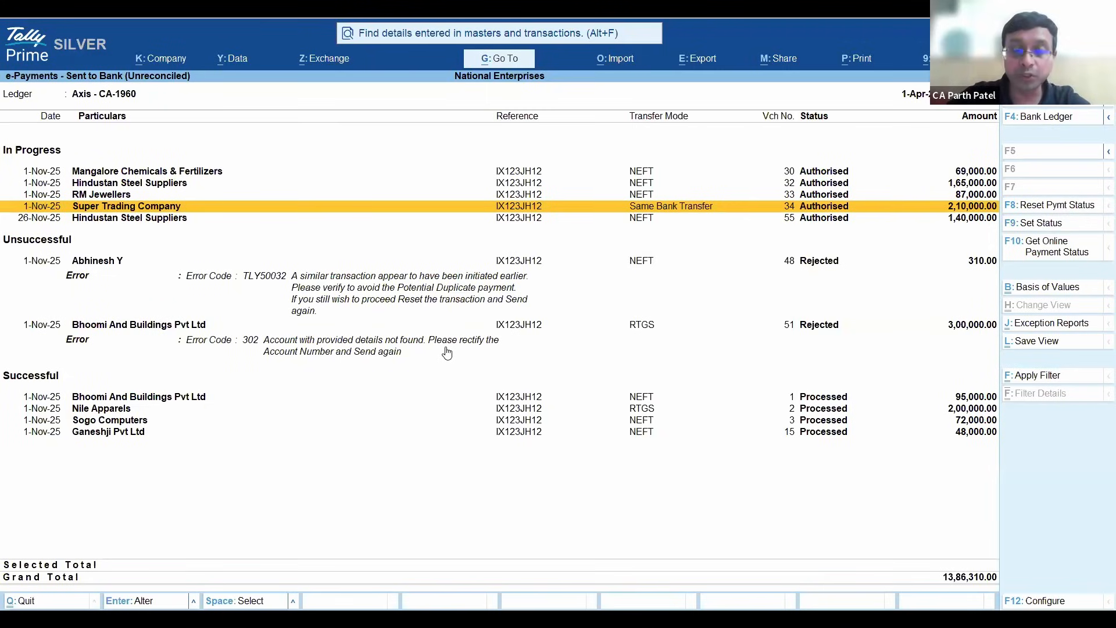
- Examine the in-progress payments from Mangalore Chemicals & Fertilizers to Super Trading Company and their updated statuses
key("Up")
key("Up")
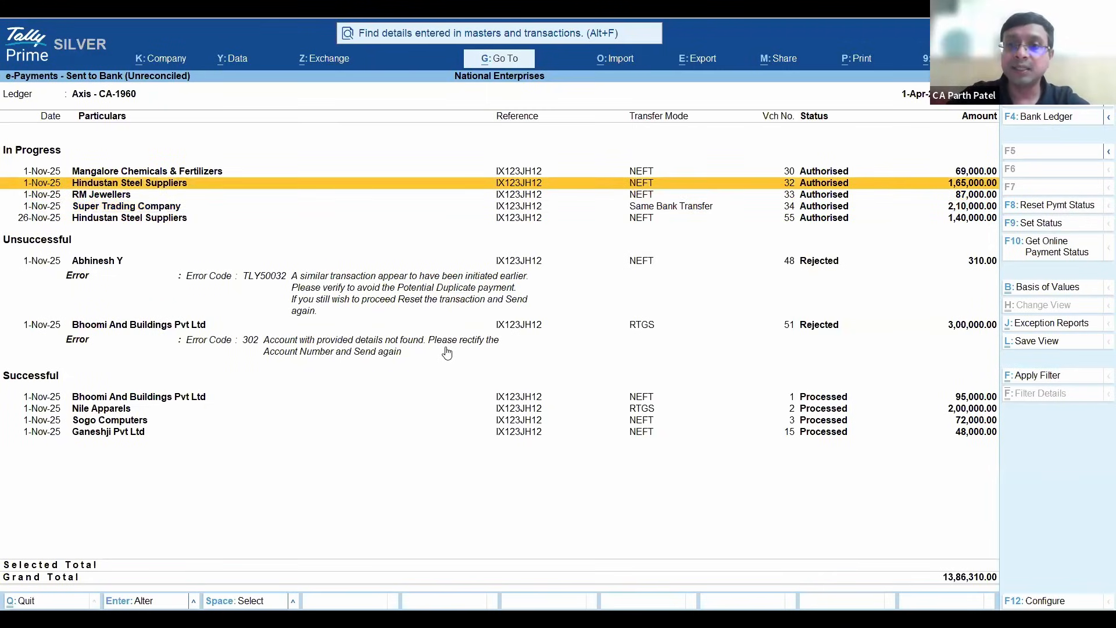
key("Down")
key("Down")
key("Up")
key("Up")
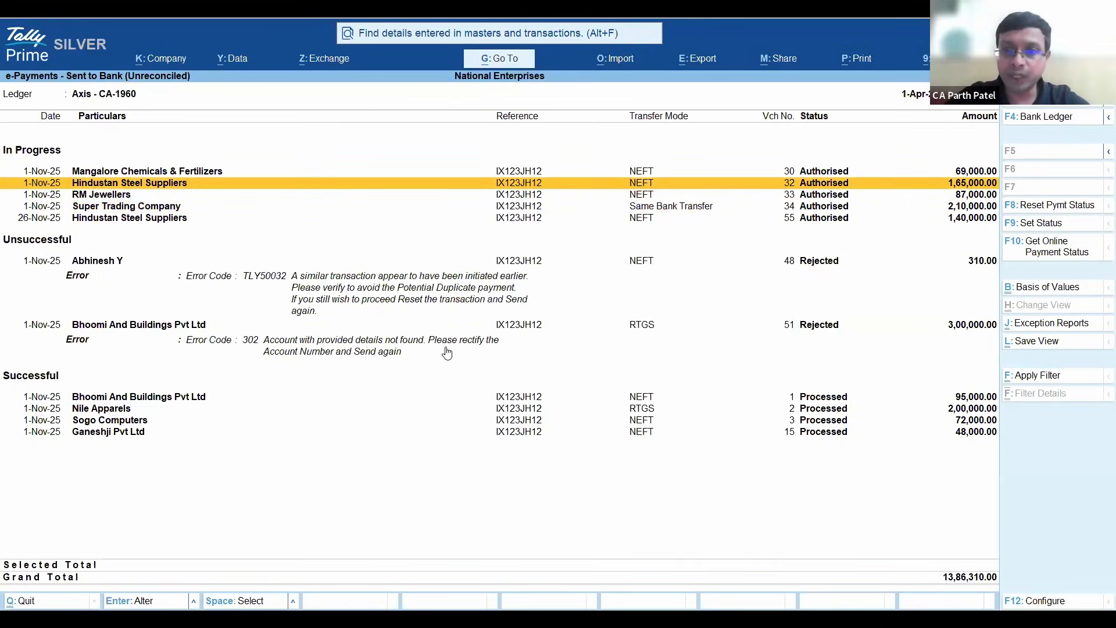
key("Down")
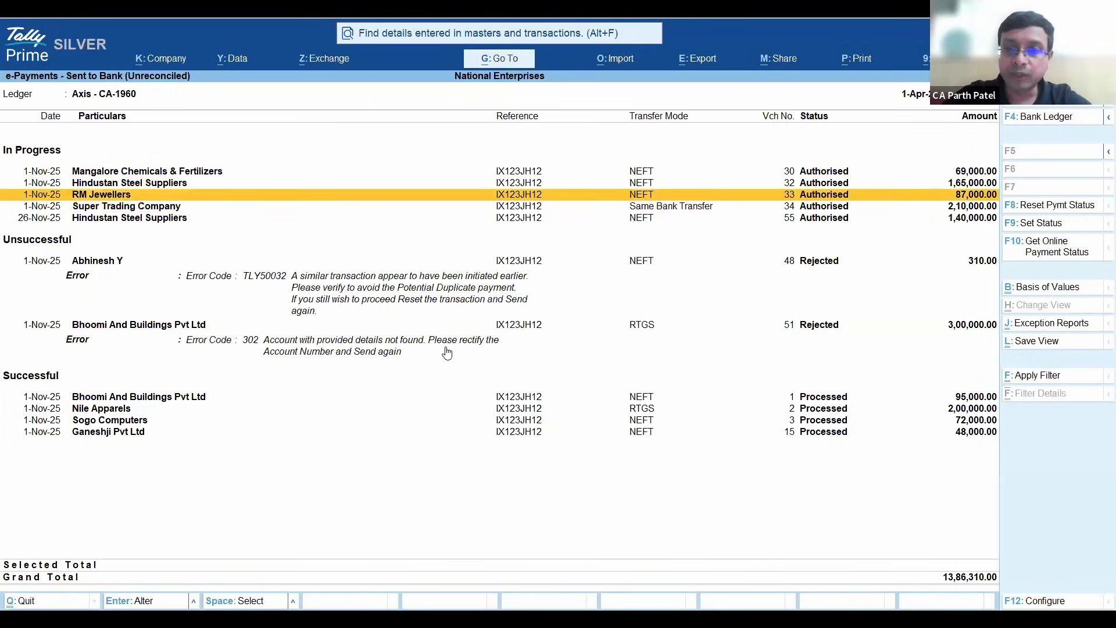
key("Up")
key("Up")
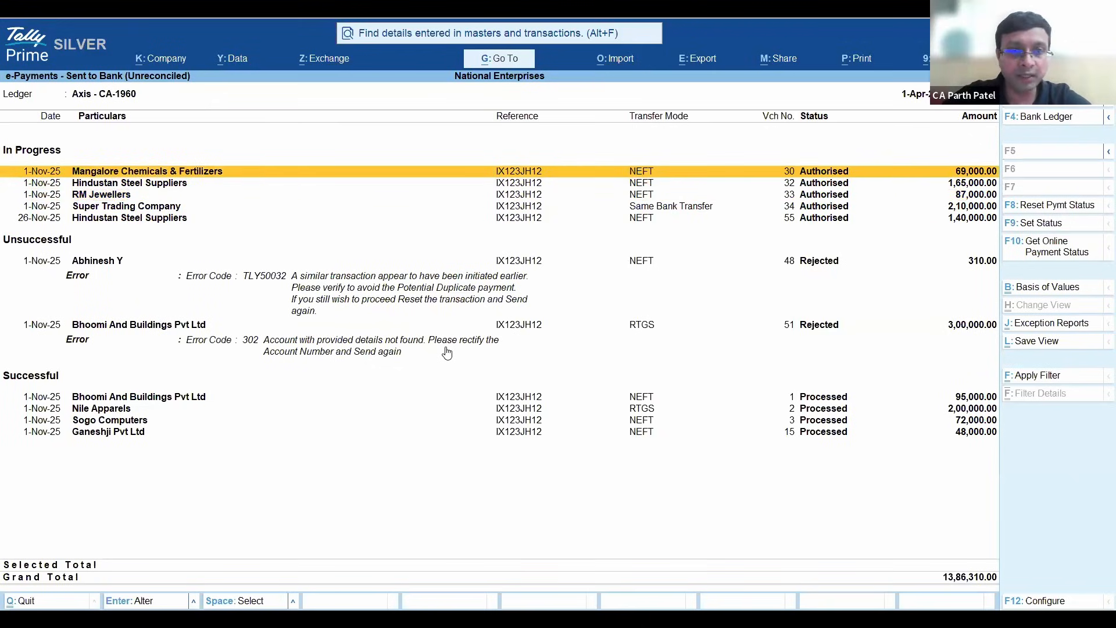
key("Down")
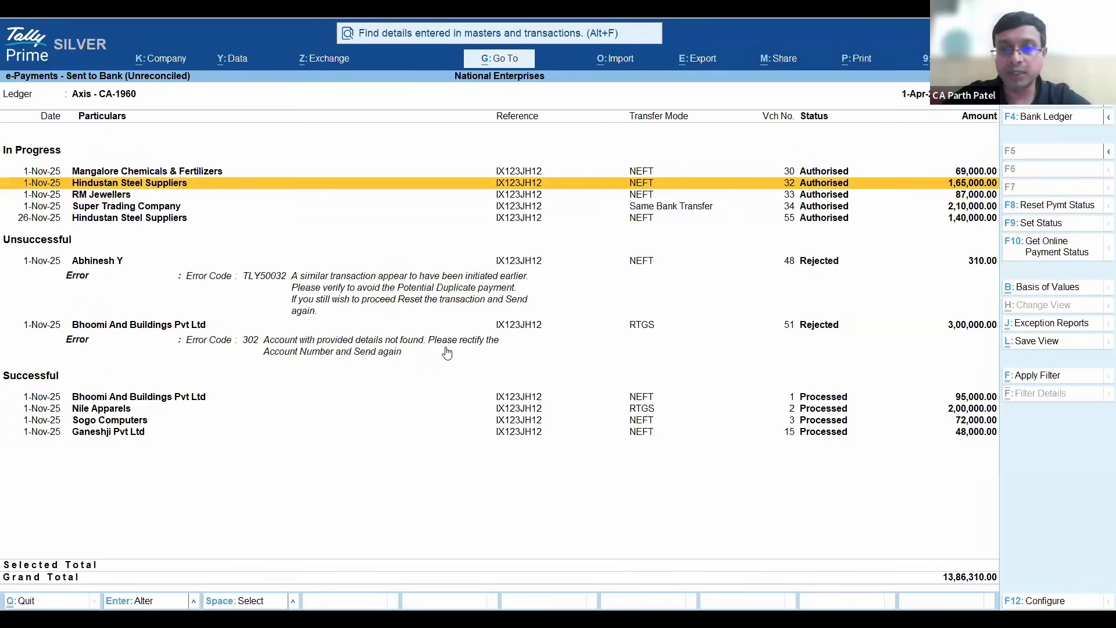
key("Down")
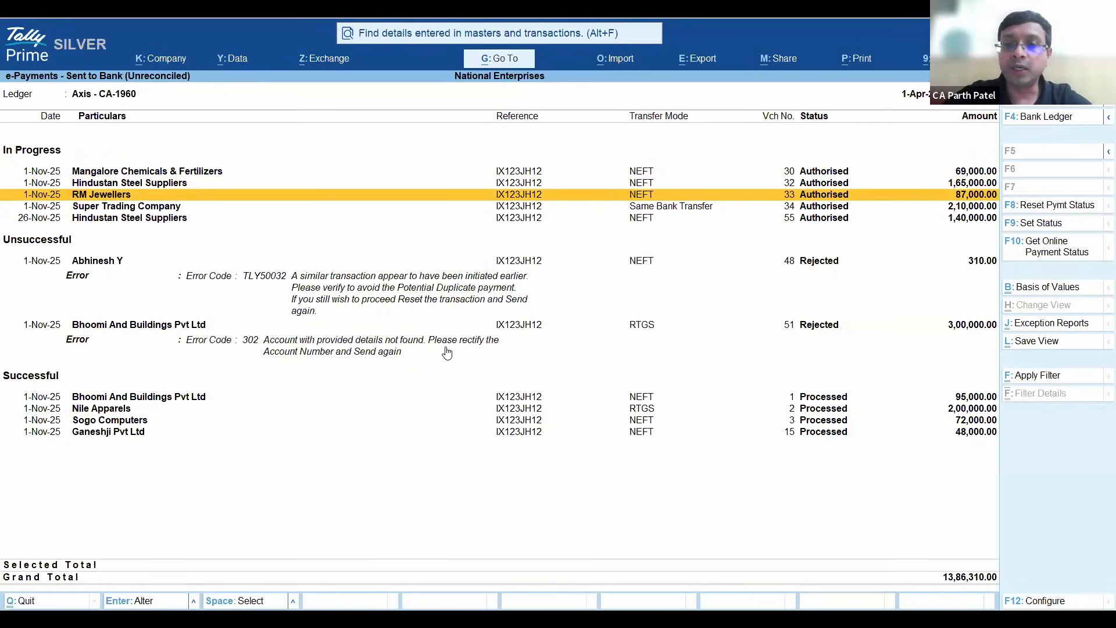
key("Down")
key("Up")
key("Up")
key("Up")
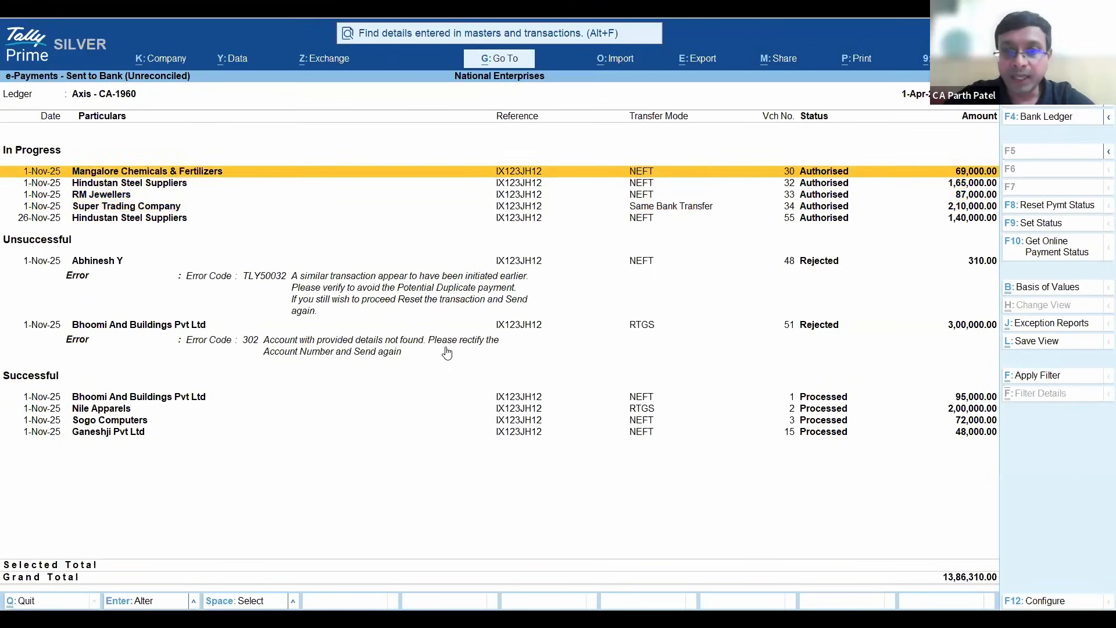
key("Down")
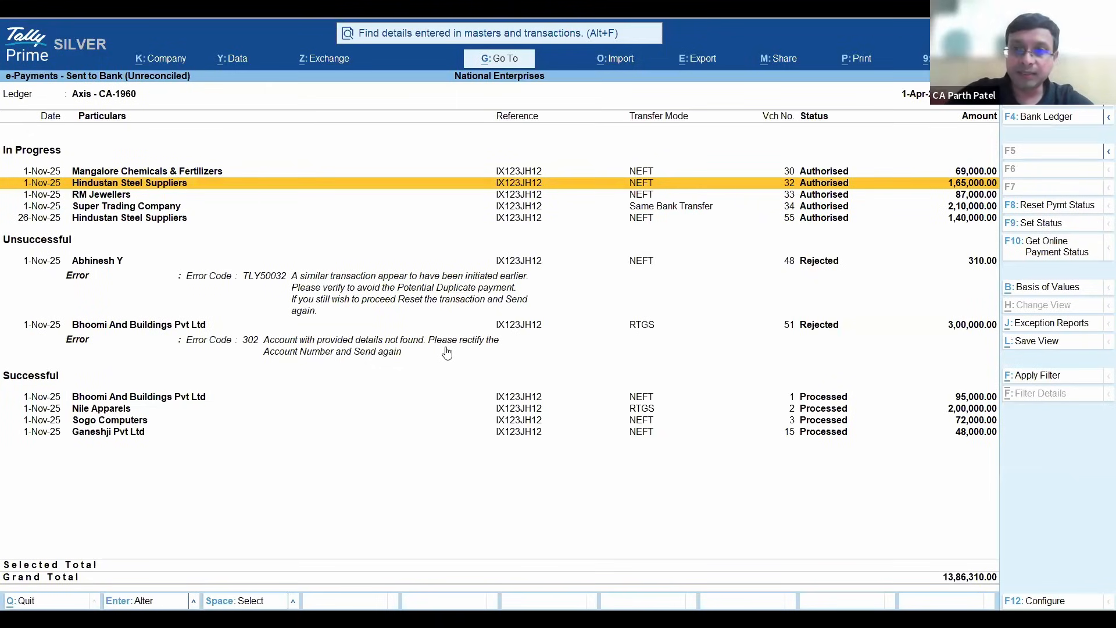
- Examine the authorised in-progress Axis payments from the 1-Nov-25 Hindustan Steel Suppliers entry to the 26-Nov-25 one
key("Down")
key("Down")
key("Up")
key("Up")
key("Down")
key("Down")
key("Down")
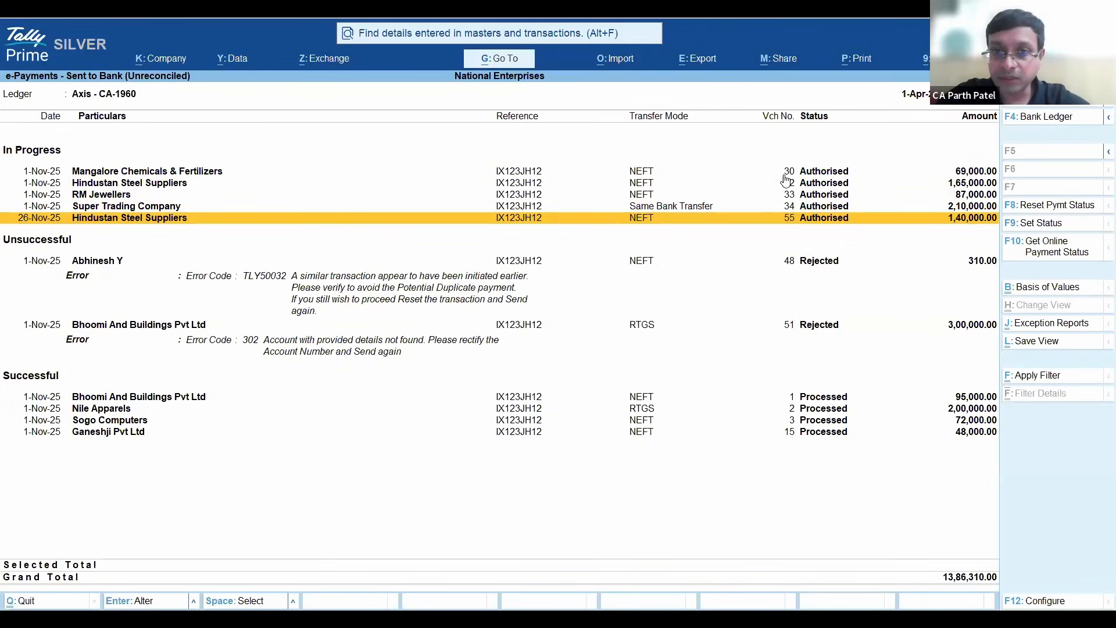
- Examine the bank references of the in-progress and successful Axis payments, and return to the Gateway of Tally
left_click(514, 174)
left_click(515, 208)
left_click(506, 195)
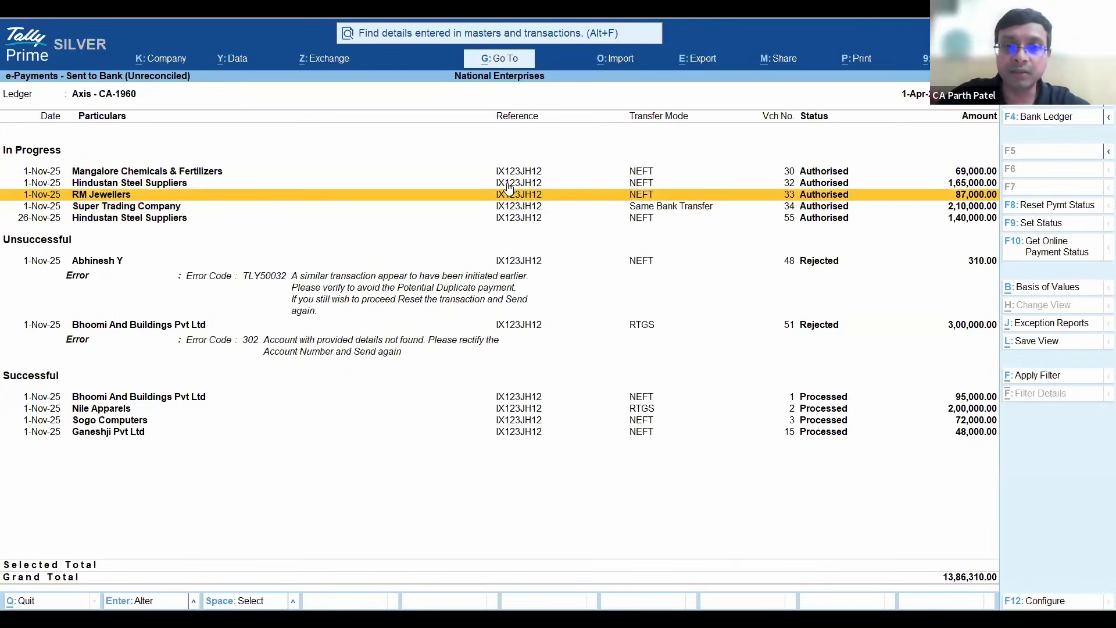
left_click(520, 422)
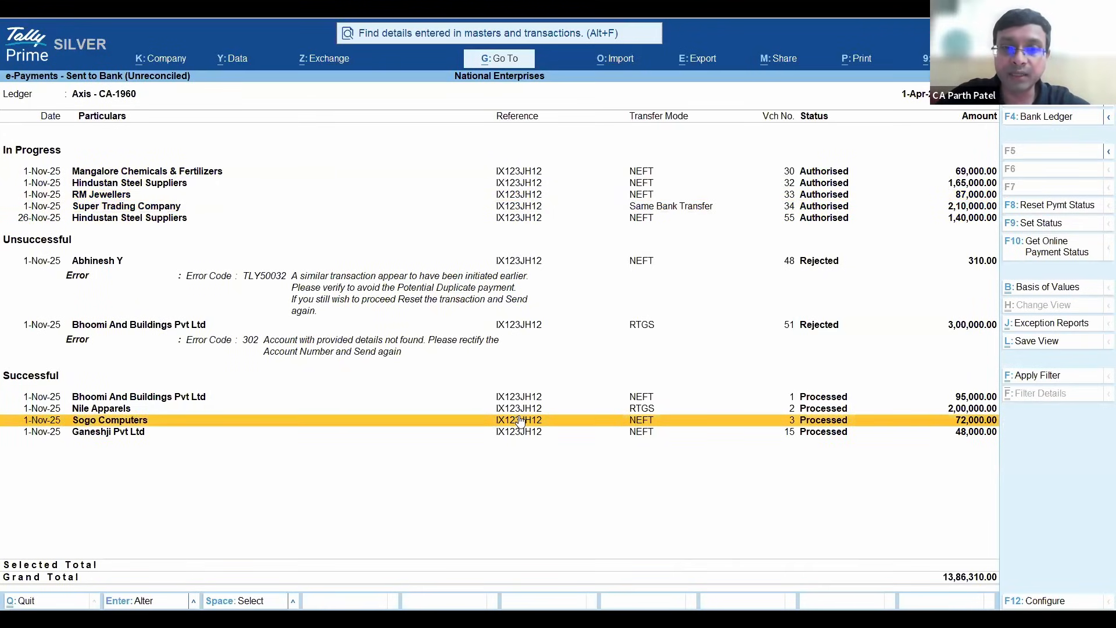
left_click(521, 188)
left_click(514, 207)
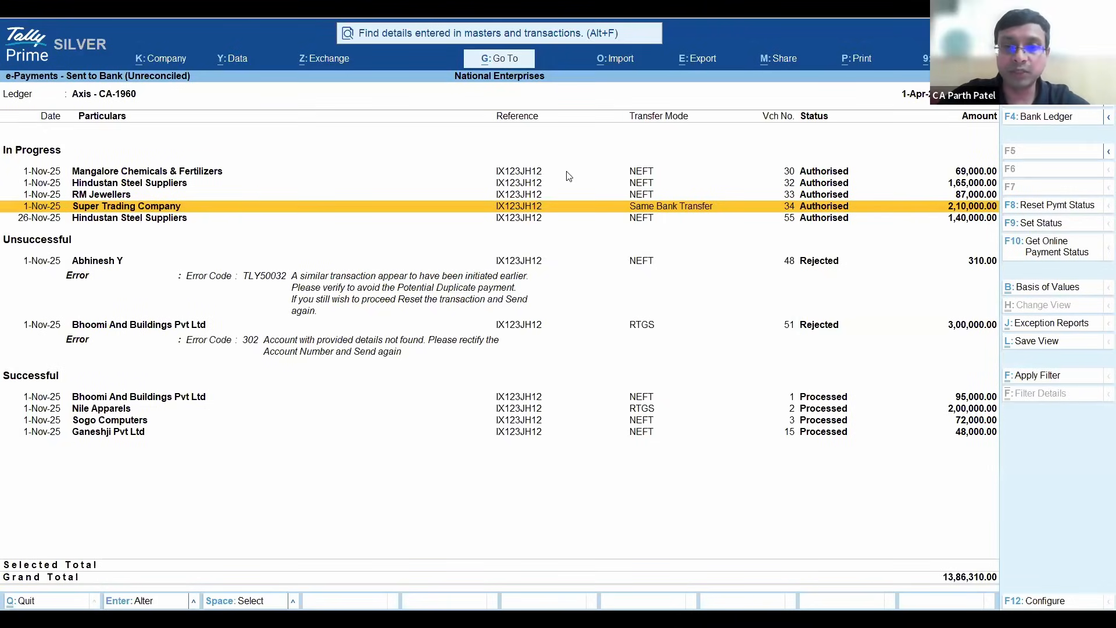
key("Escape")
key("Escape")
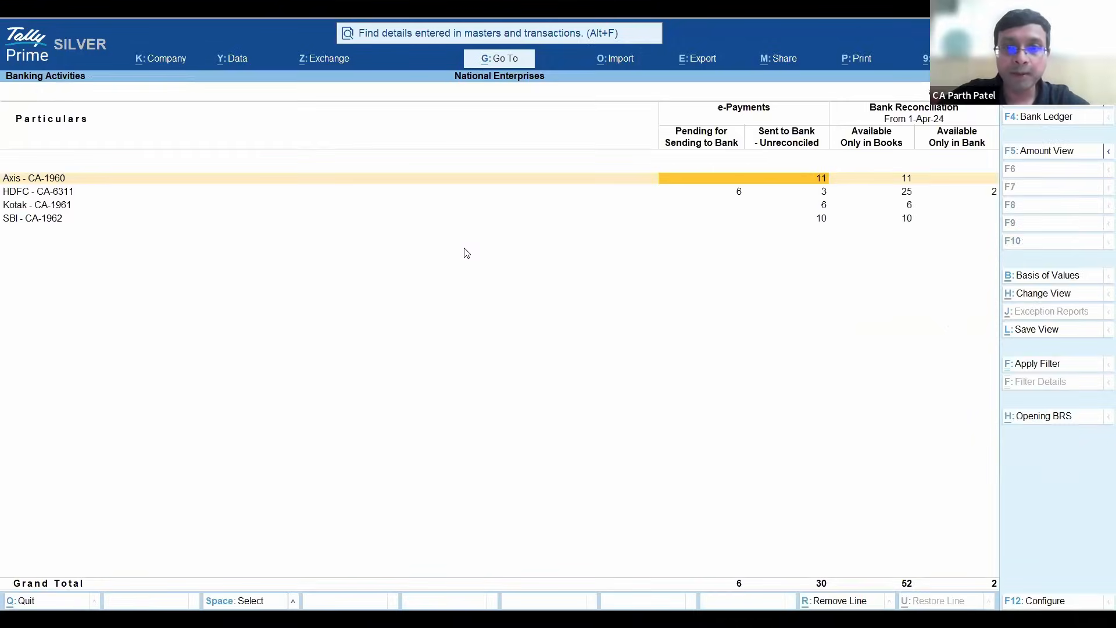
key("Escape")
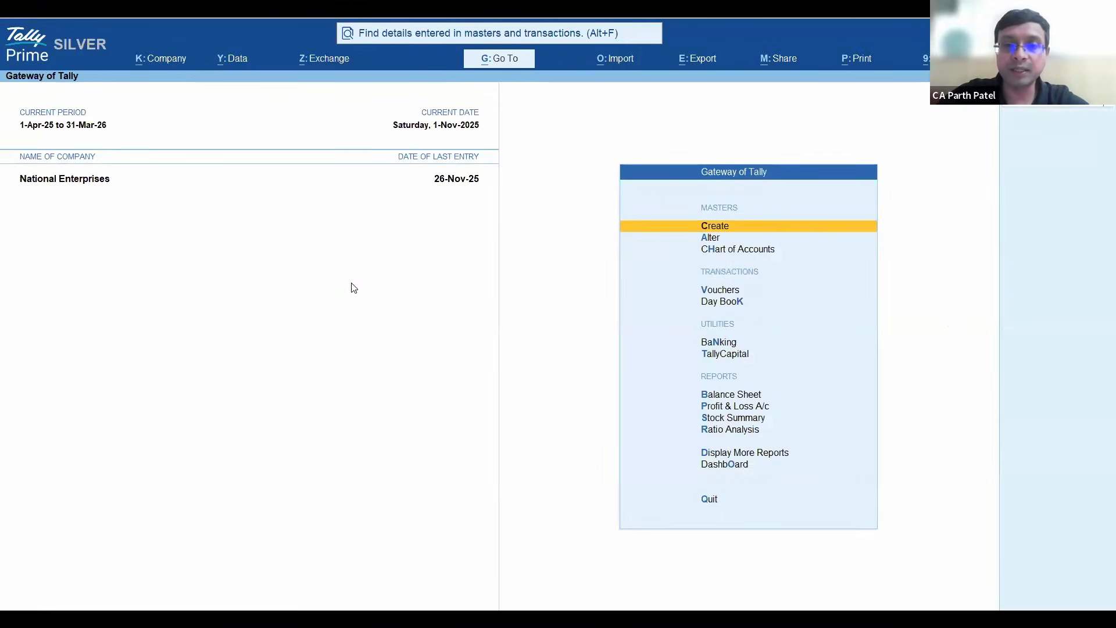
- Open the online bank statement request and get the statement for the Axis - CA-1960 ledger
key("alt+z")
key("Down")
key("Down")
key("Down")
key("Down")
key("Return")
key("Down")
key("Down")
key("Return")
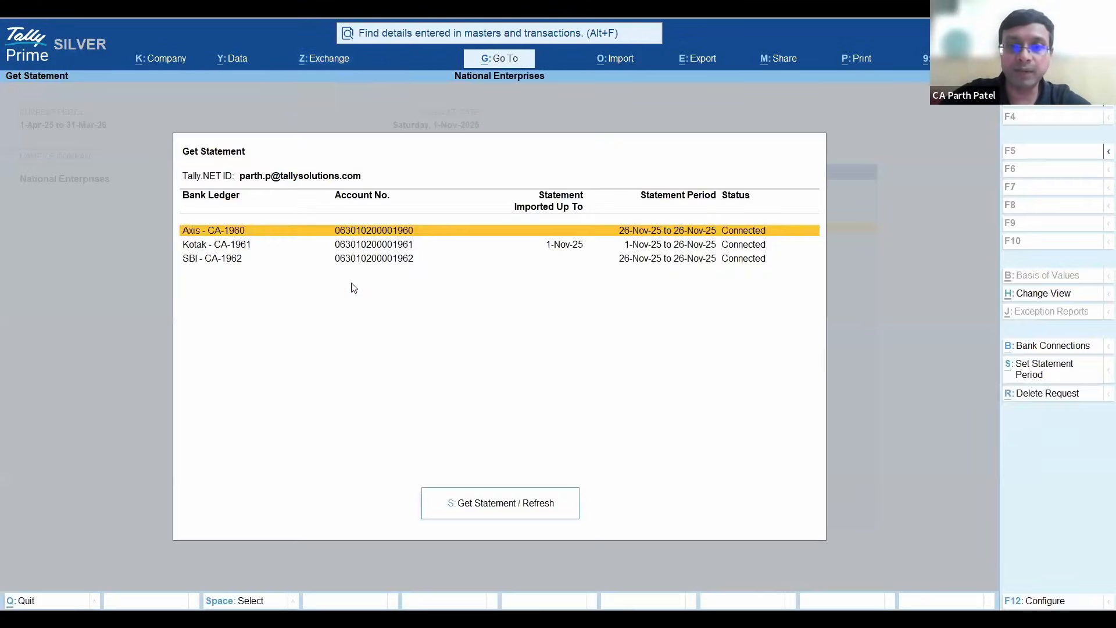
key("space")
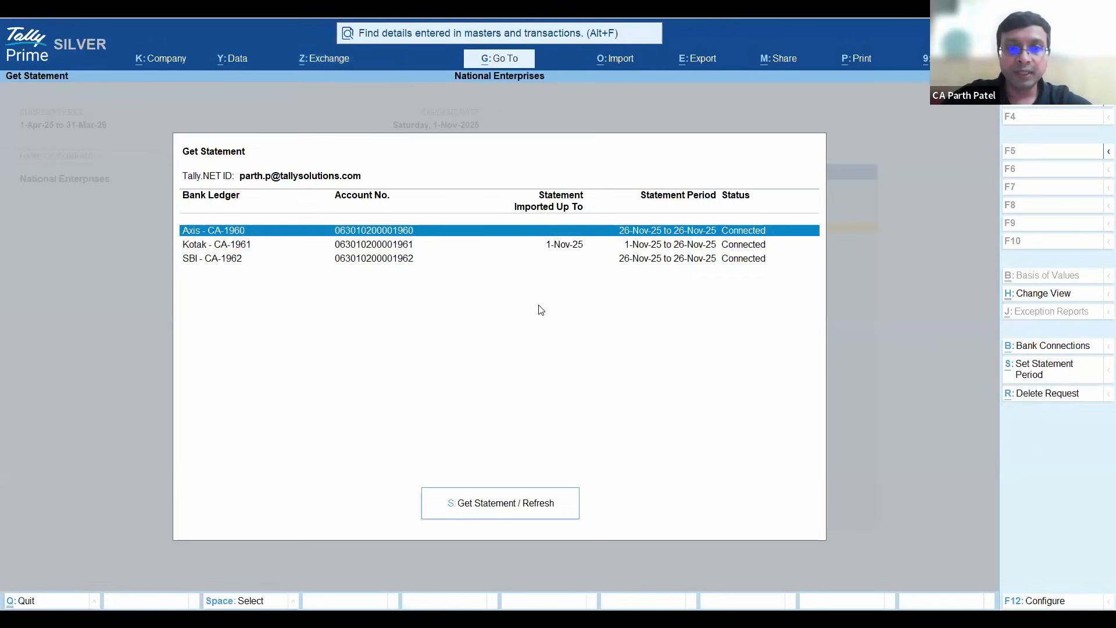
left_click(499, 506)
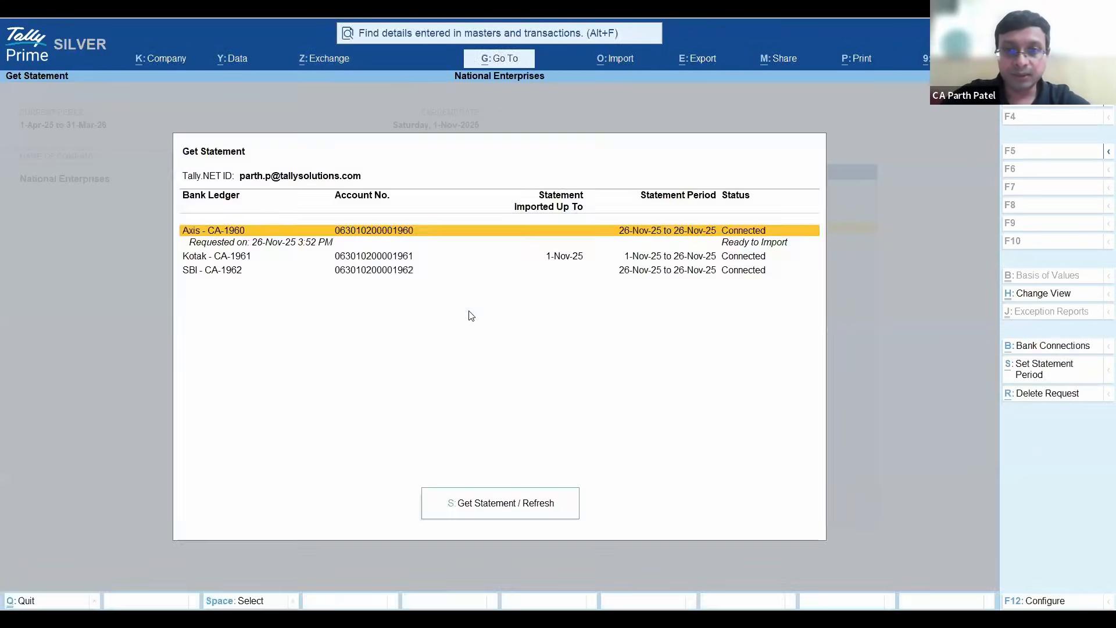
- Select the ready Axis - CA-1960 statement and import it into the books
key("Down")
key("Up")
key("space")
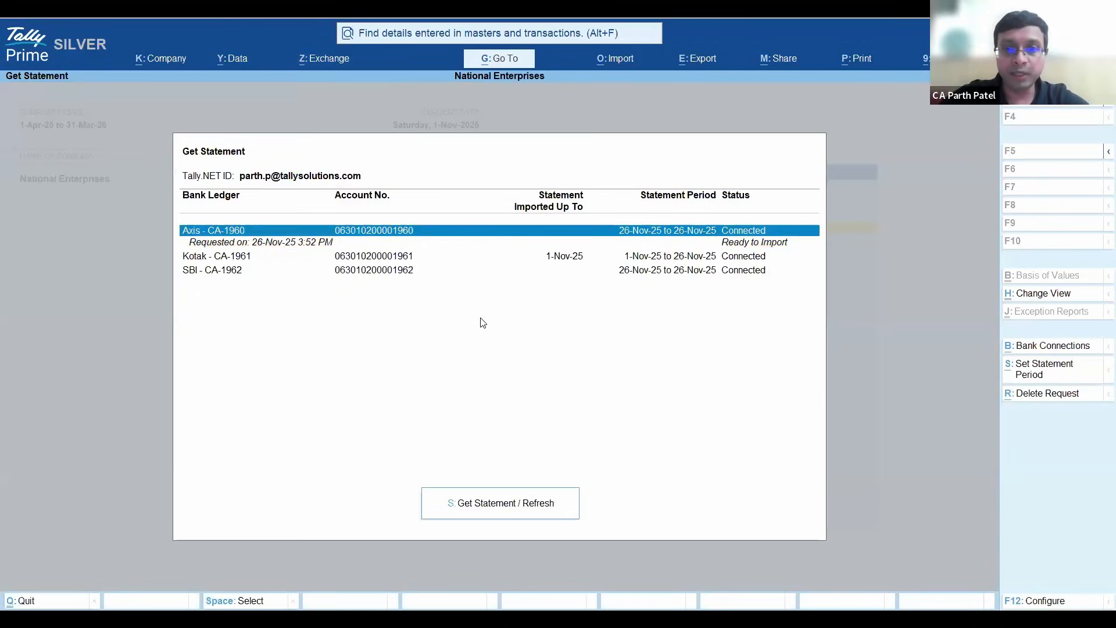
left_click(498, 501)
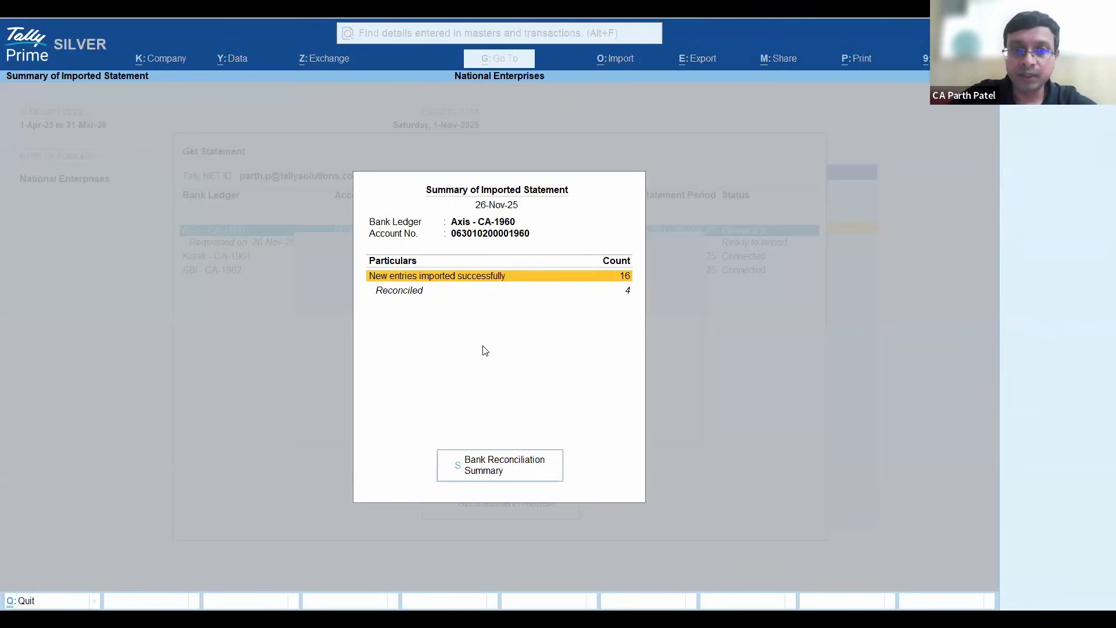
- Review the imported statement summary and the Axis Bank Reconciliation Summary, and return to the Gateway of Tally
key("Down")
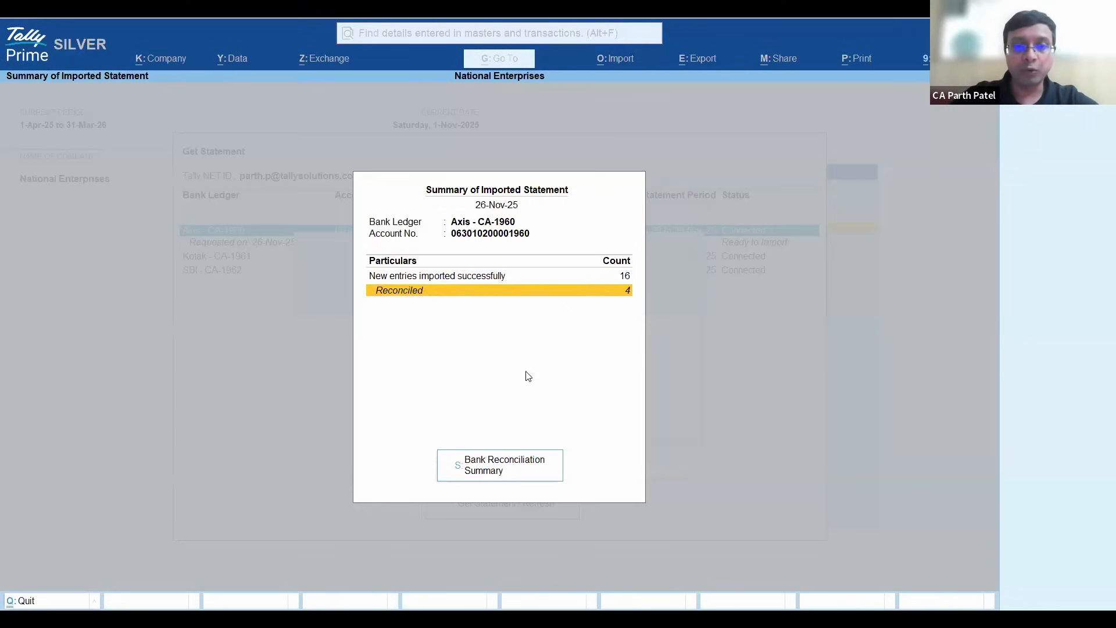
left_click(514, 470)
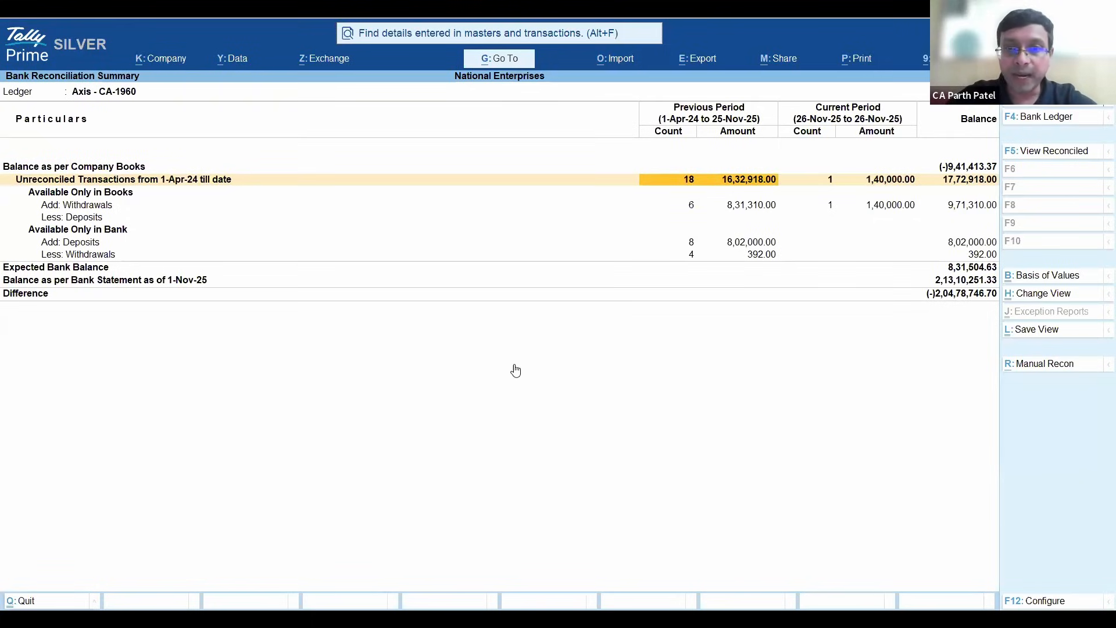
key("Escape")
key("Escape")
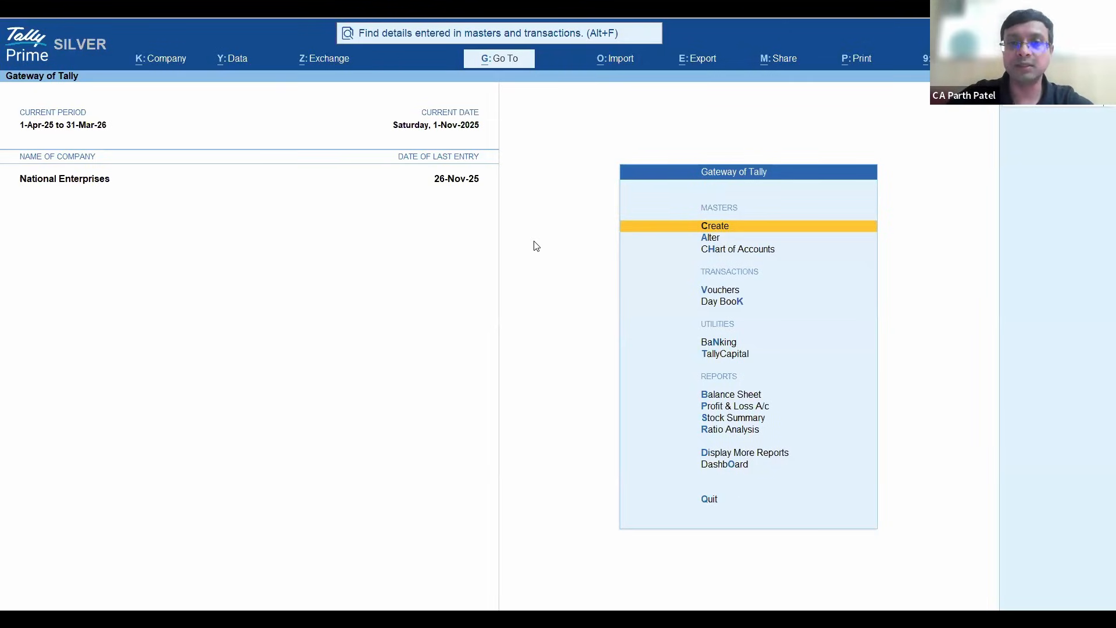
key("Down")
key("Down")
key("Down")
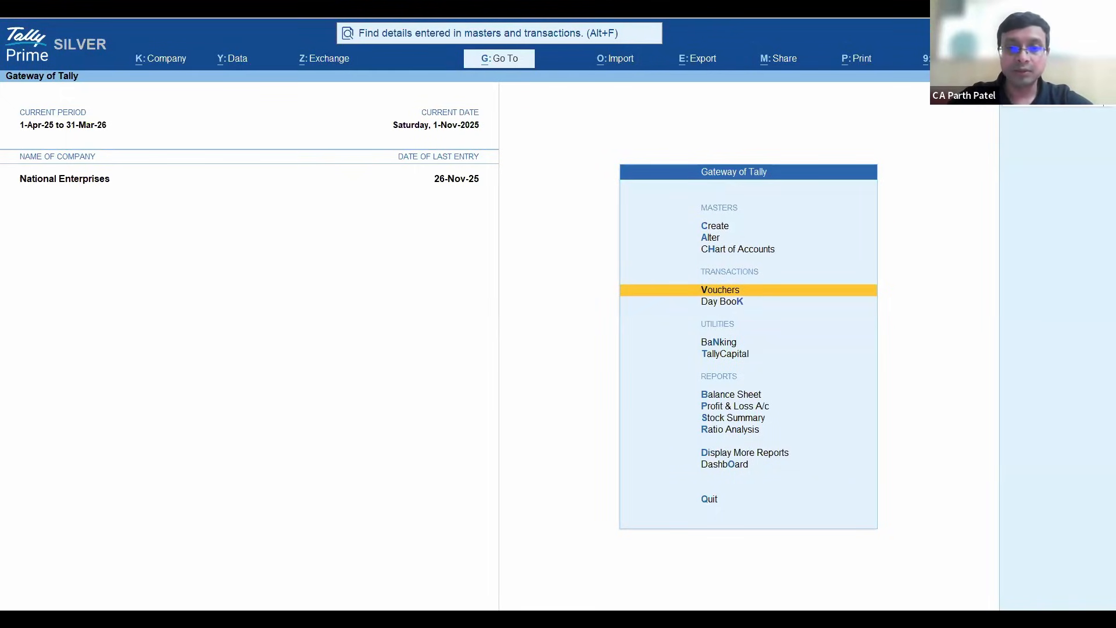
key("v")
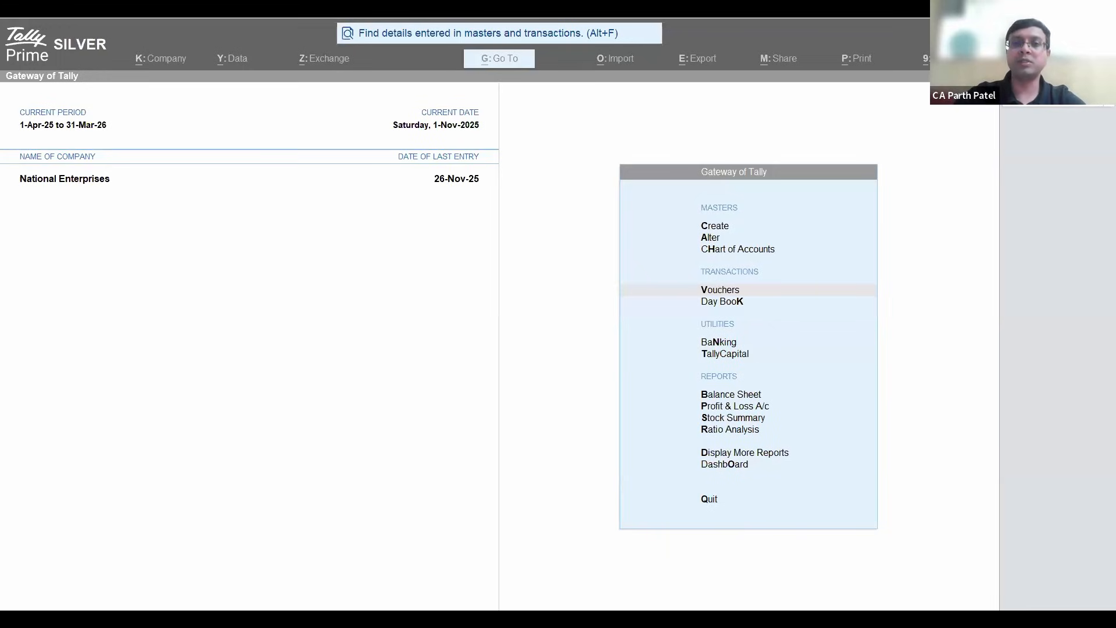
left_click(554, 297)
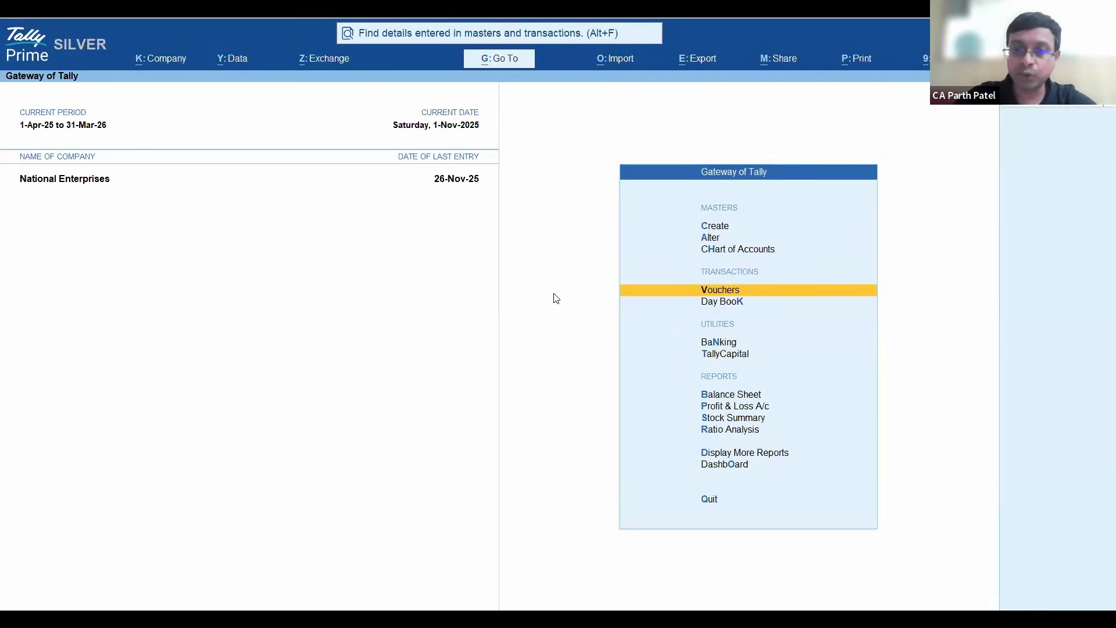